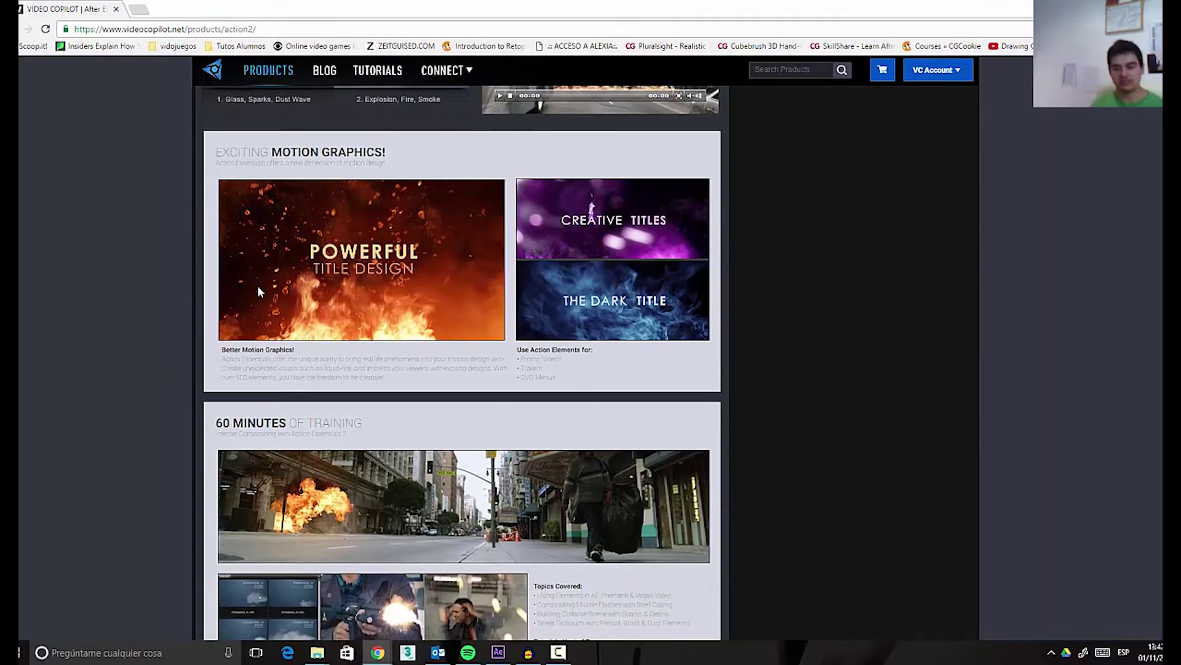
- Search the Video Copilot site for "saber" and open the Saber Plug-in tutorial page
scroll(228, 297, down, 4)
scroll(175, 381, down, 4)
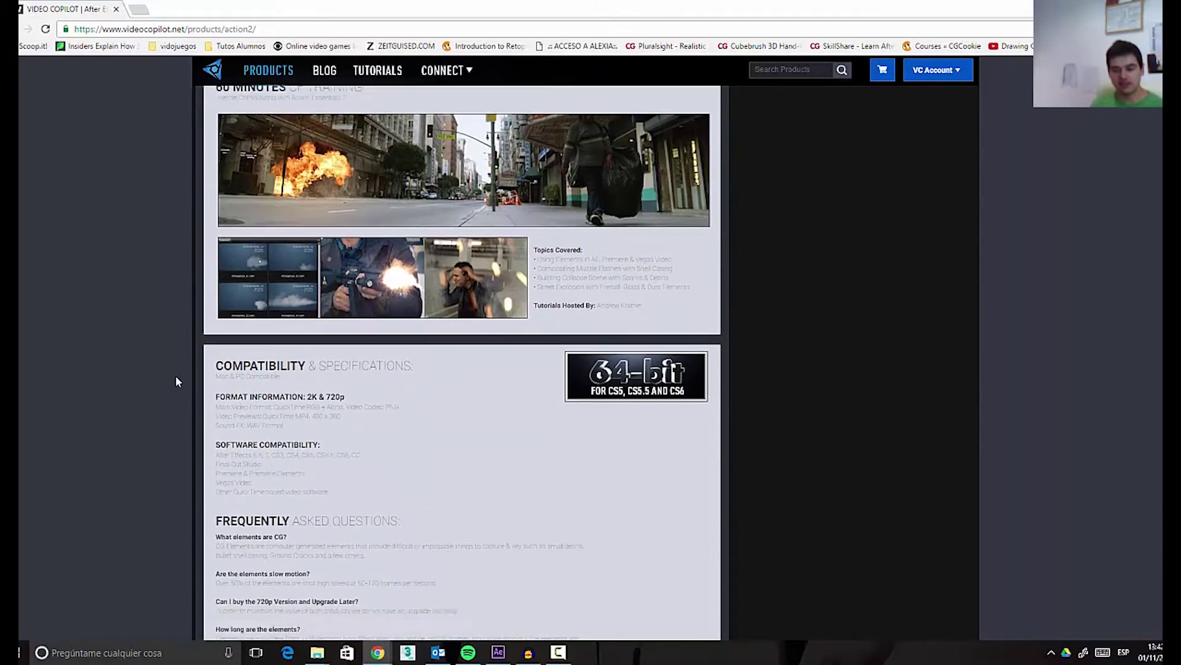
scroll(176, 408, up, 10)
scroll(585, 347, up, 3)
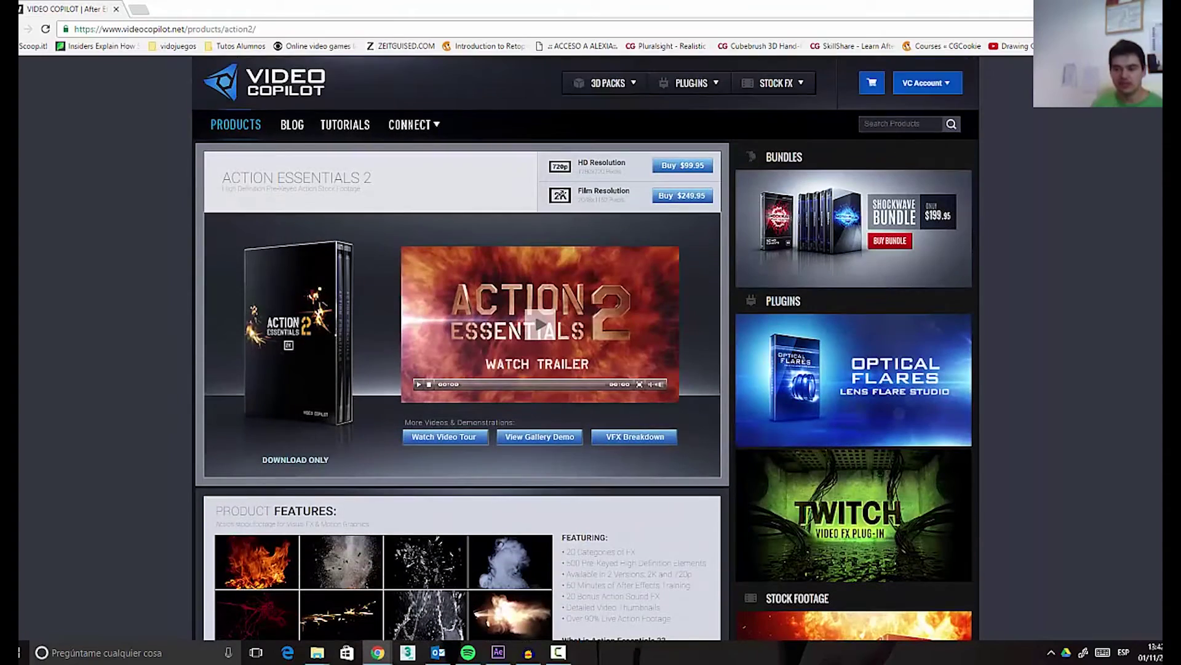
click(288, 77)
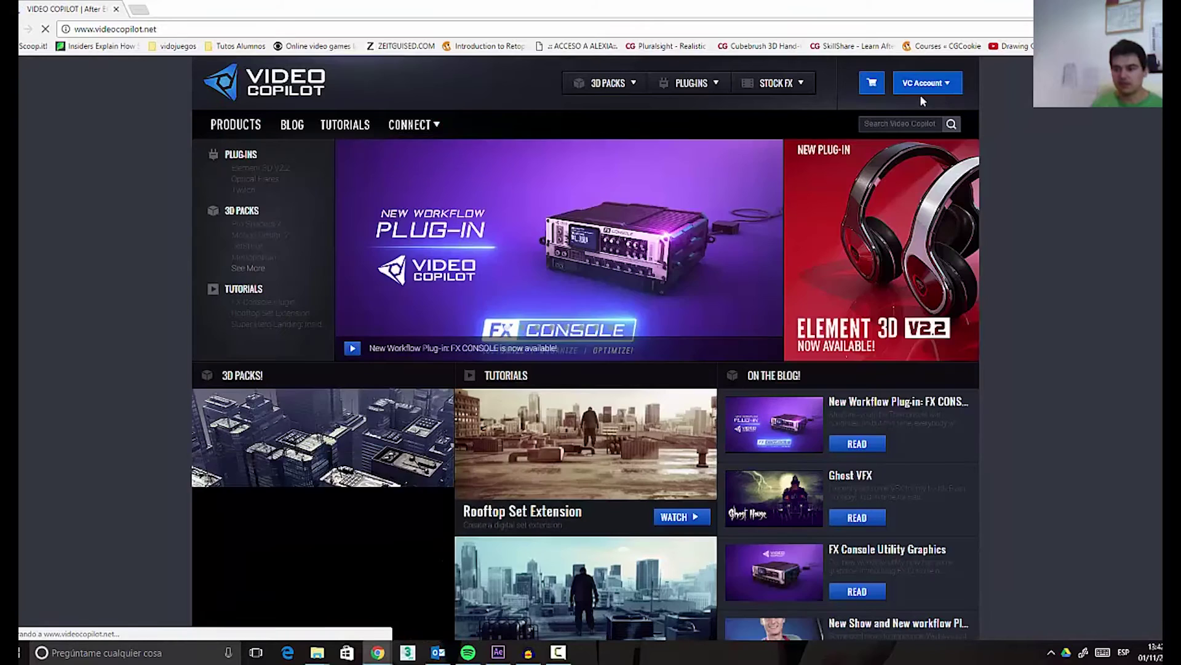
click(924, 123)
text(saber)
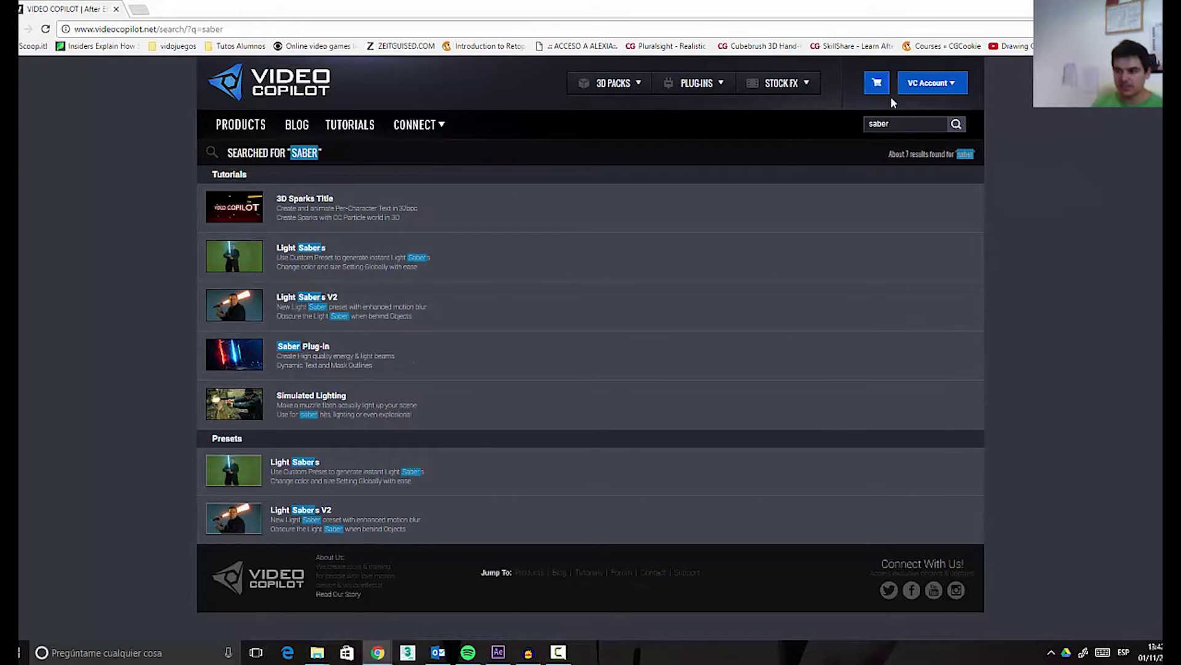
click(228, 352)
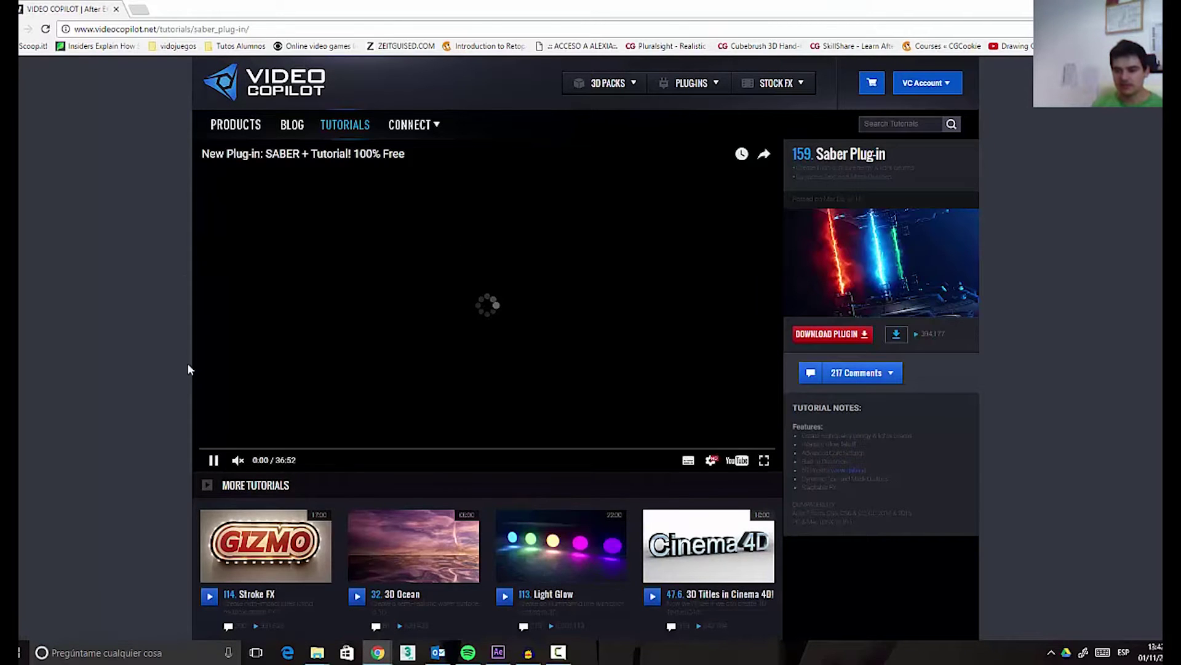
- Download the Saber plug-in from its tutorial page
scroll(399, 382, down, 4)
scroll(501, 335, up, 3)
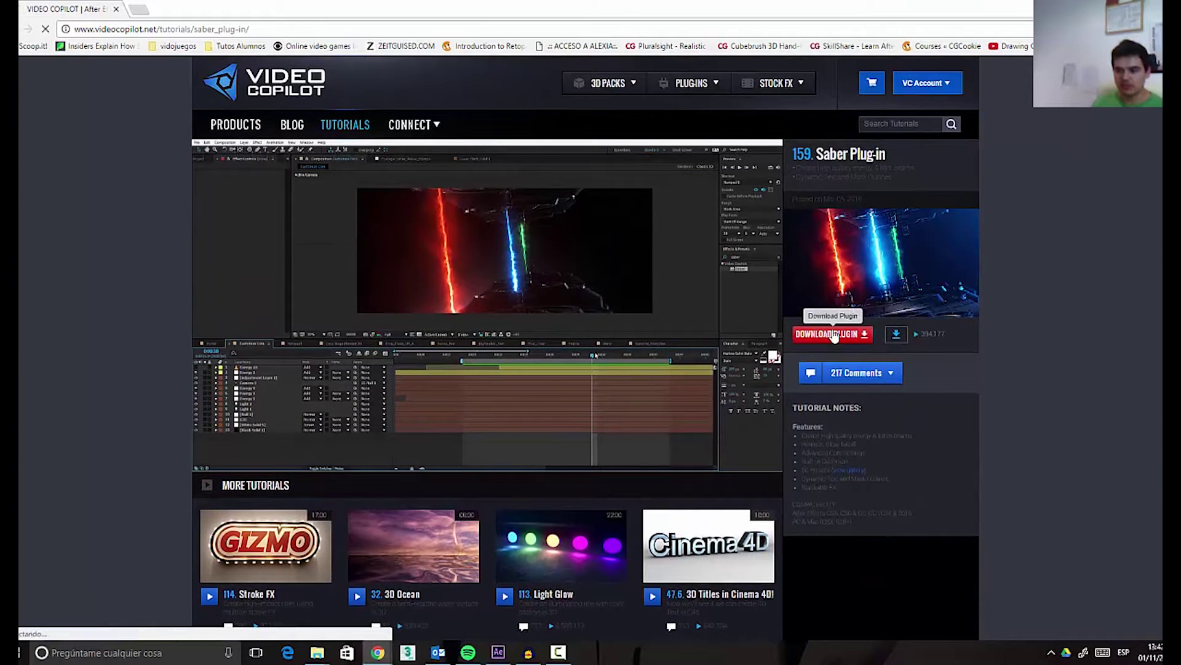
click(834, 336)
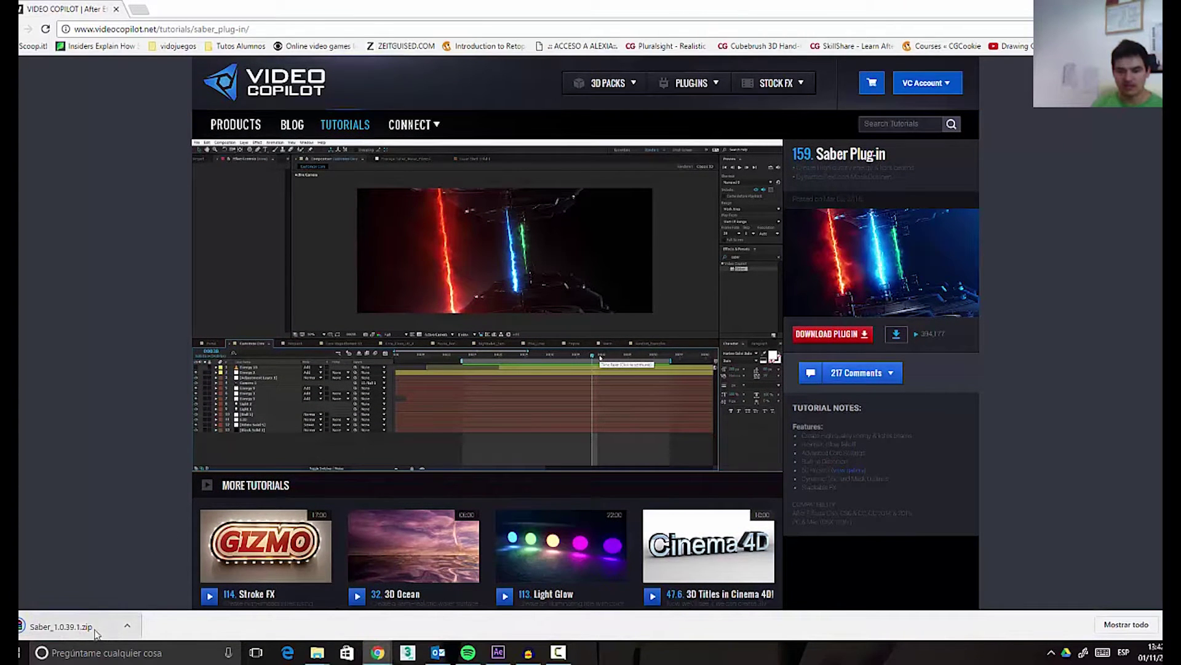
- Open the downloaded Saber_1.0.39.1.zip to locate the Windows installer SaberInstaller_1.0.39_Win.zip, and close the archive
click(117, 626)
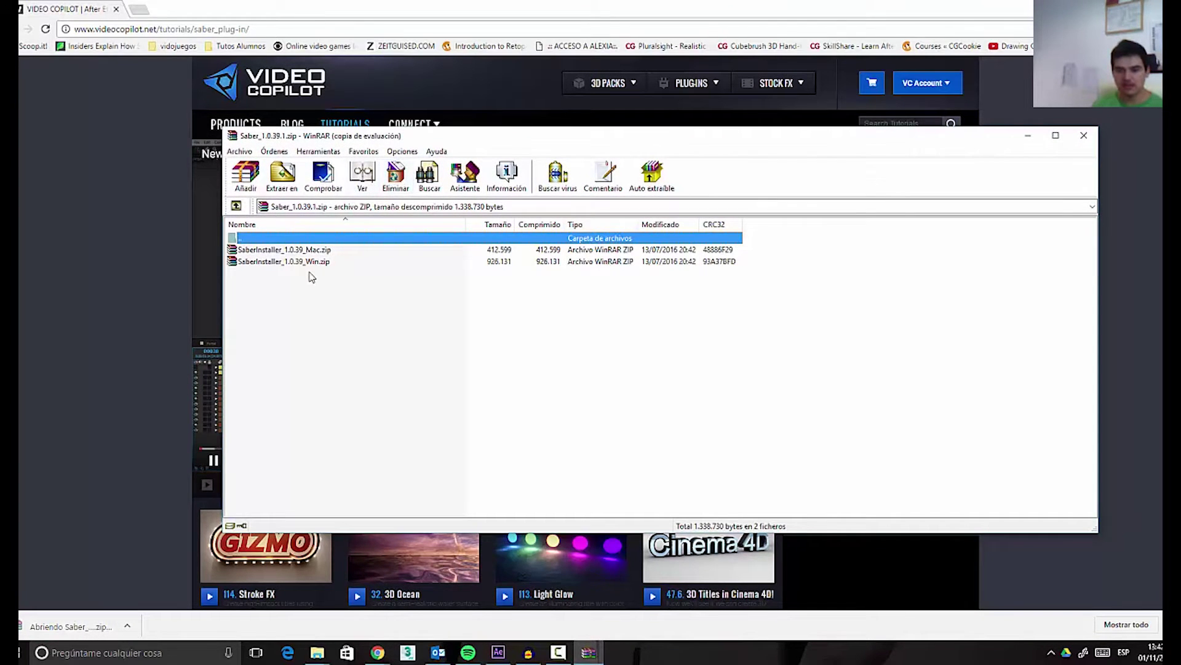
click(726, 339)
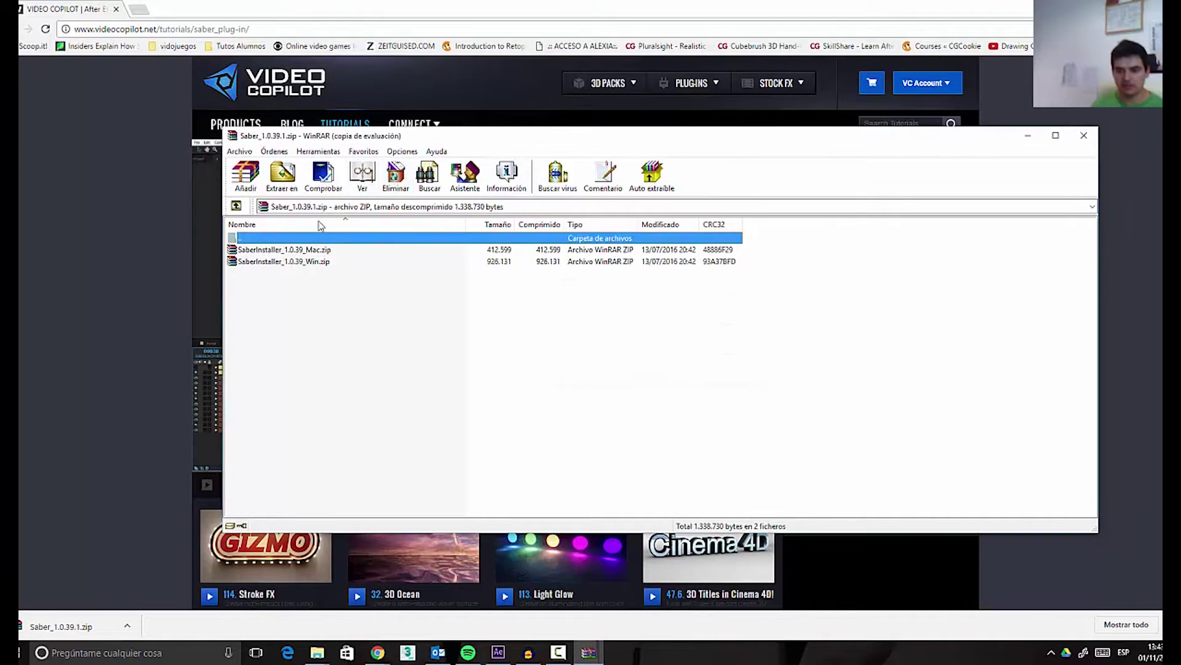
click(309, 262)
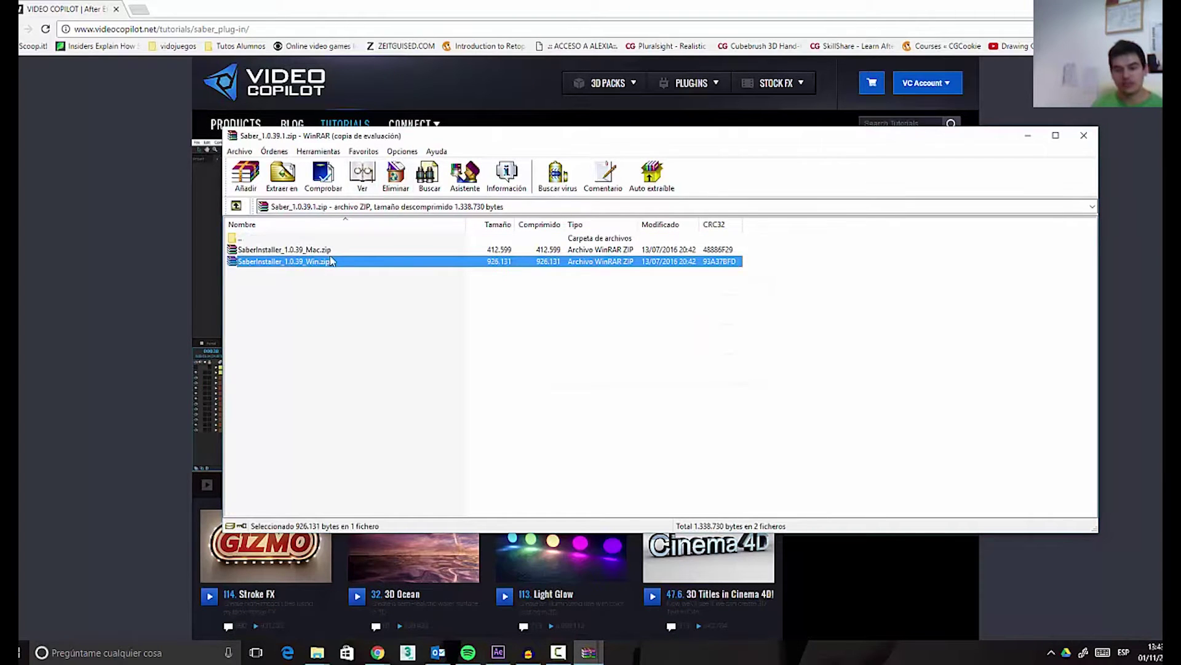
click(1083, 132)
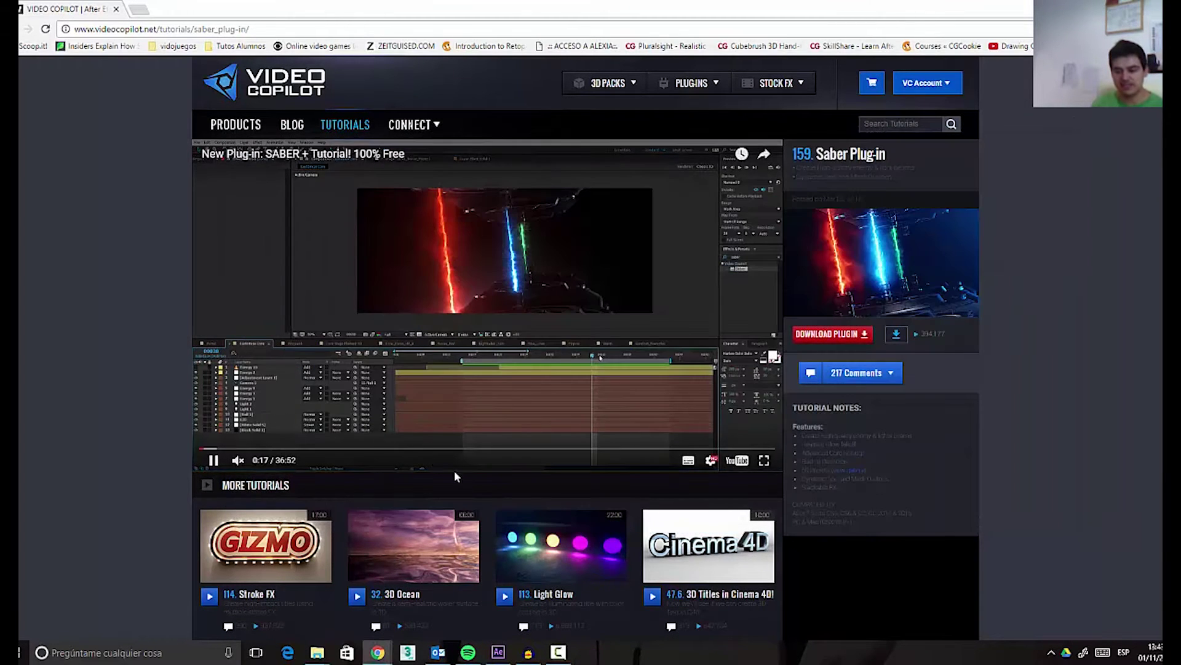
- Switch to After Effects and check for Saber among the Video Copilot effects
click(499, 652)
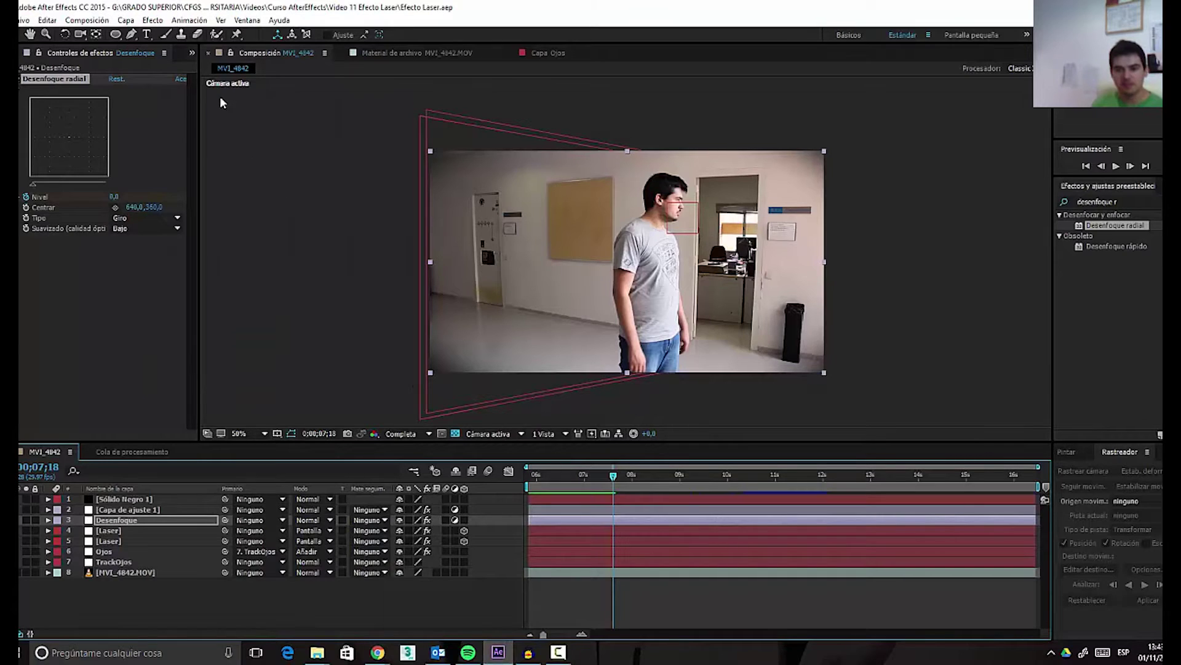
click(149, 22)
mouse_move(141, 369)
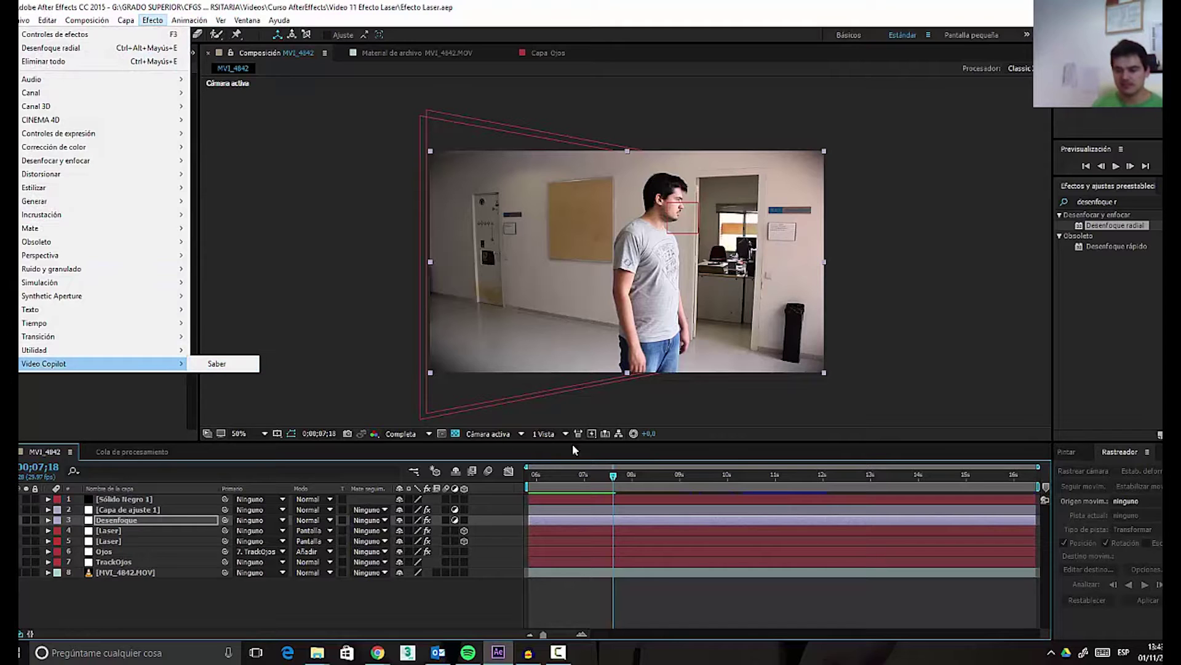
- Scrub the MVI_4842 composition back to 0;00;06;09 to review the start of the finished shot
click(611, 471)
drag(612, 472, 565, 475)
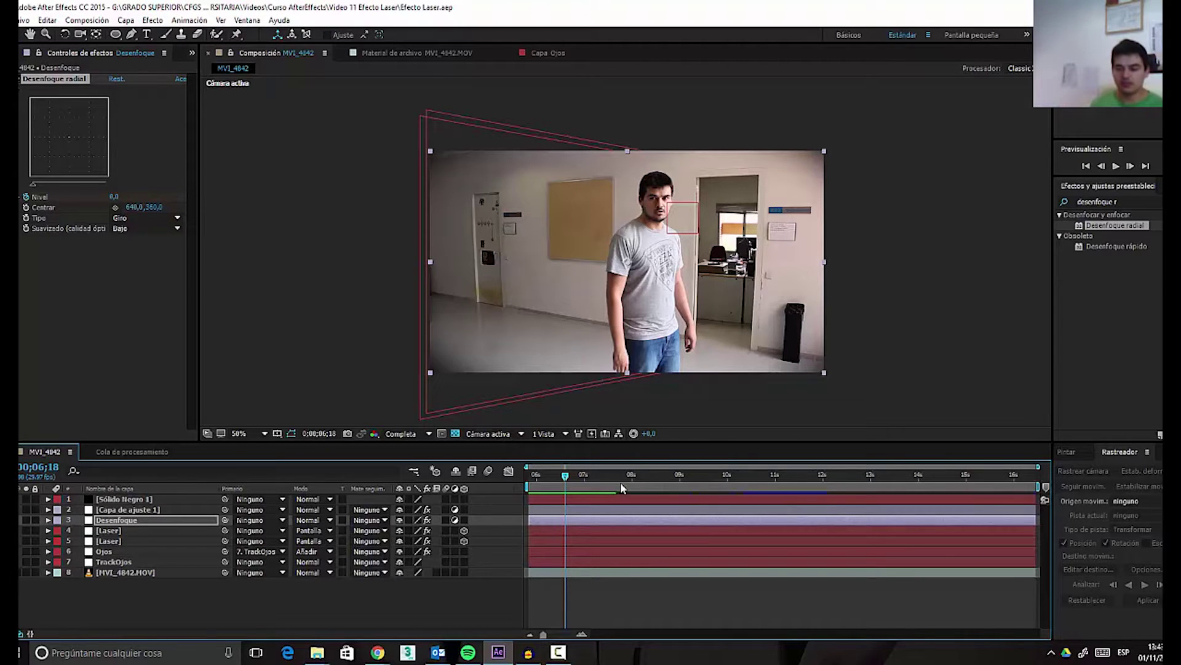
drag(568, 479, 562, 479)
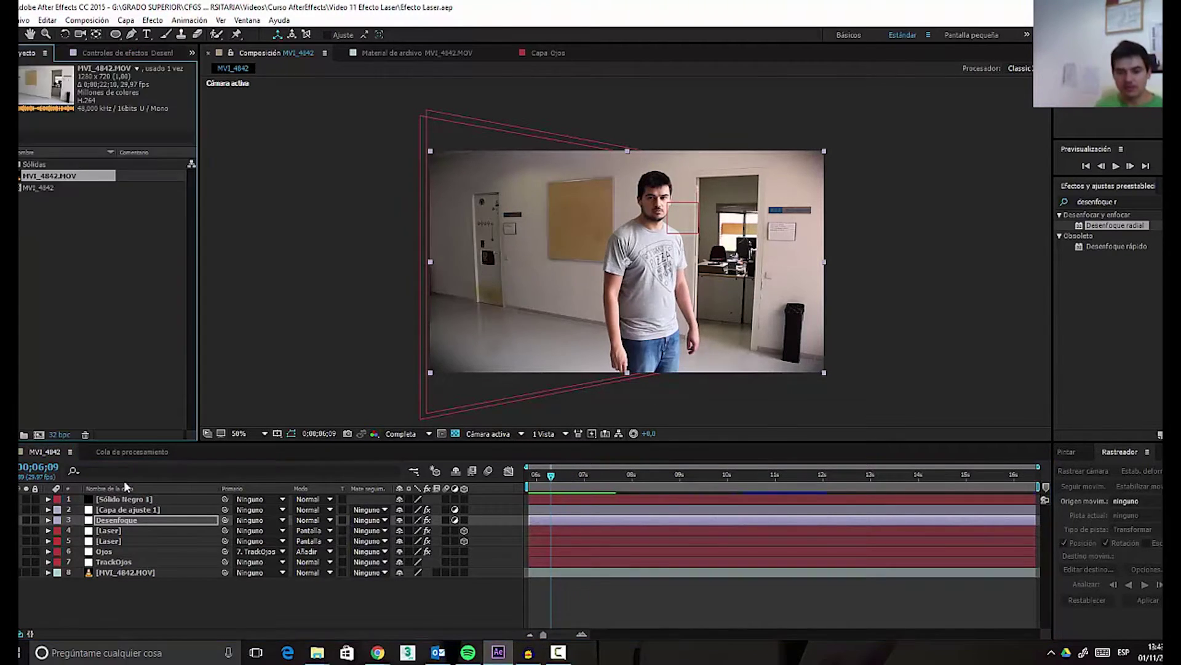
- Open the MVI_4842.MOV source footage in its own viewer and review the trimmed range
click(50, 280)
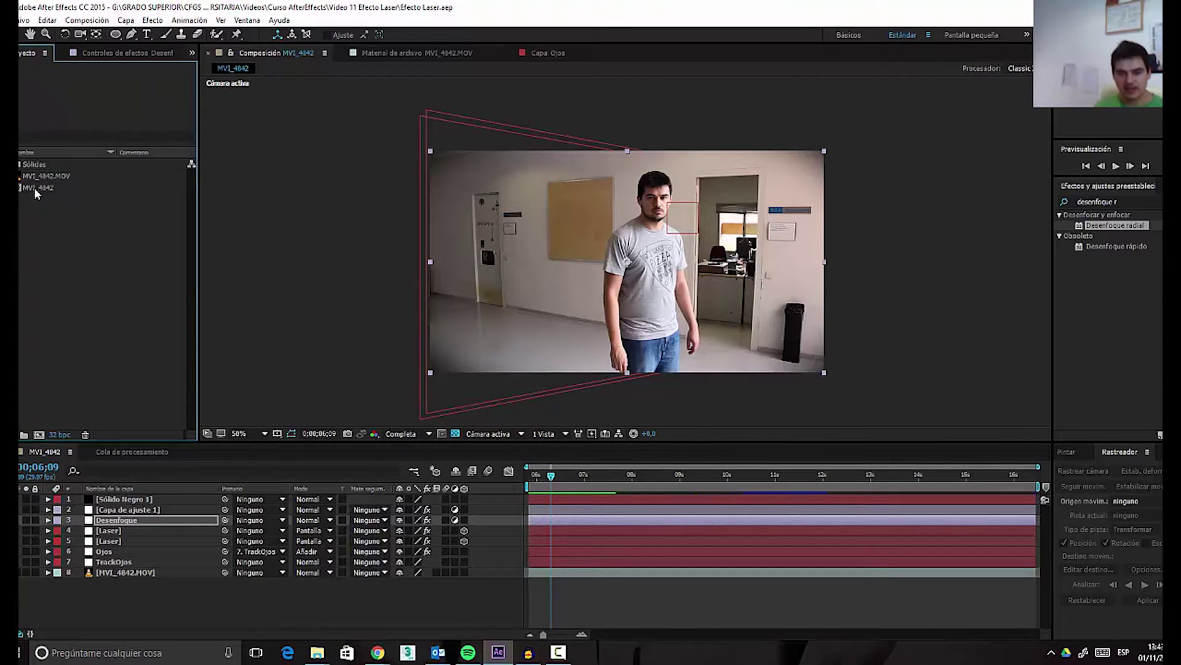
double_click(46, 176)
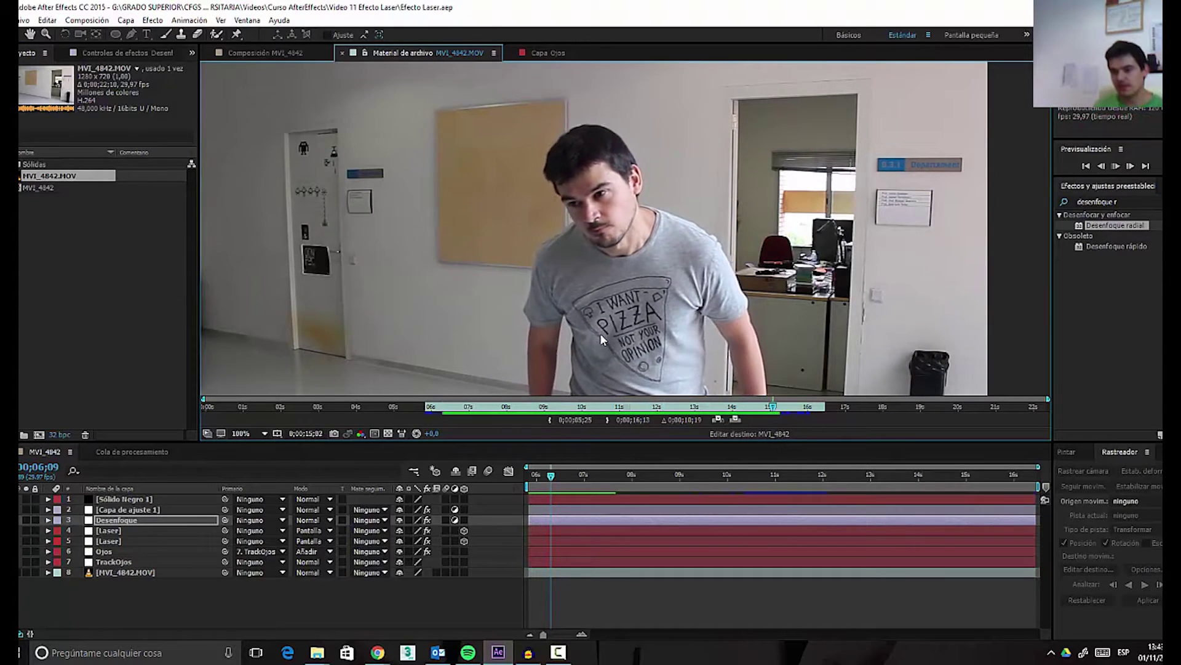
key(comma)
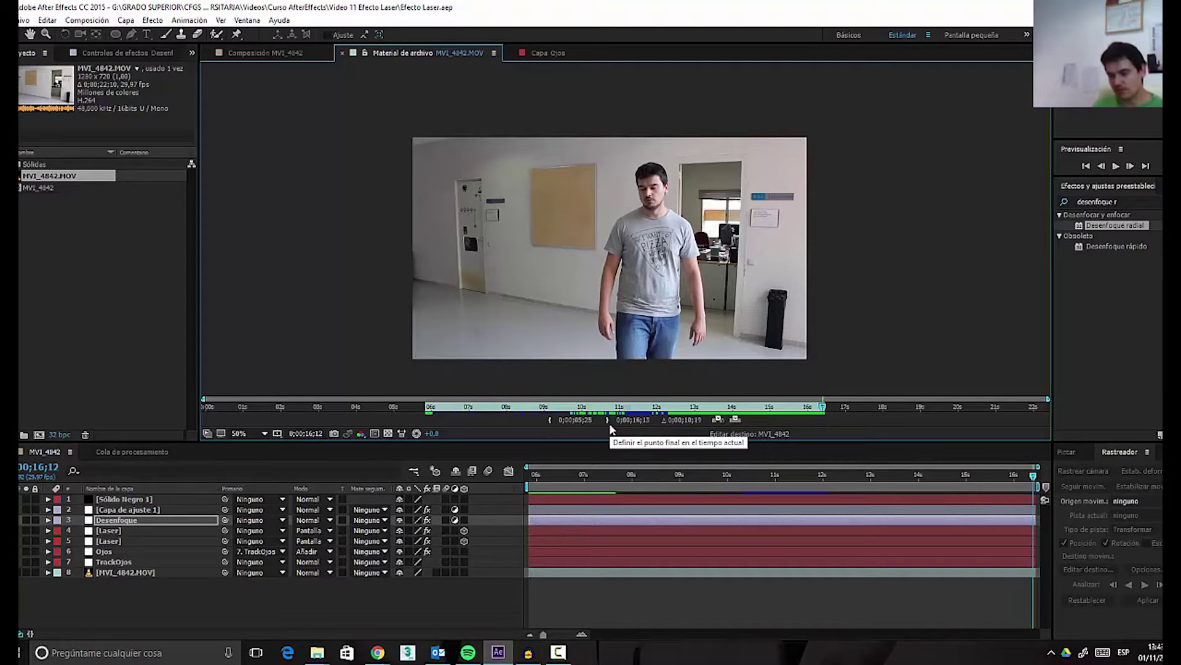
- Create a new composition from the MVI_4842.MOV footage and rename it Enseñar_Efecto
click(22, 178)
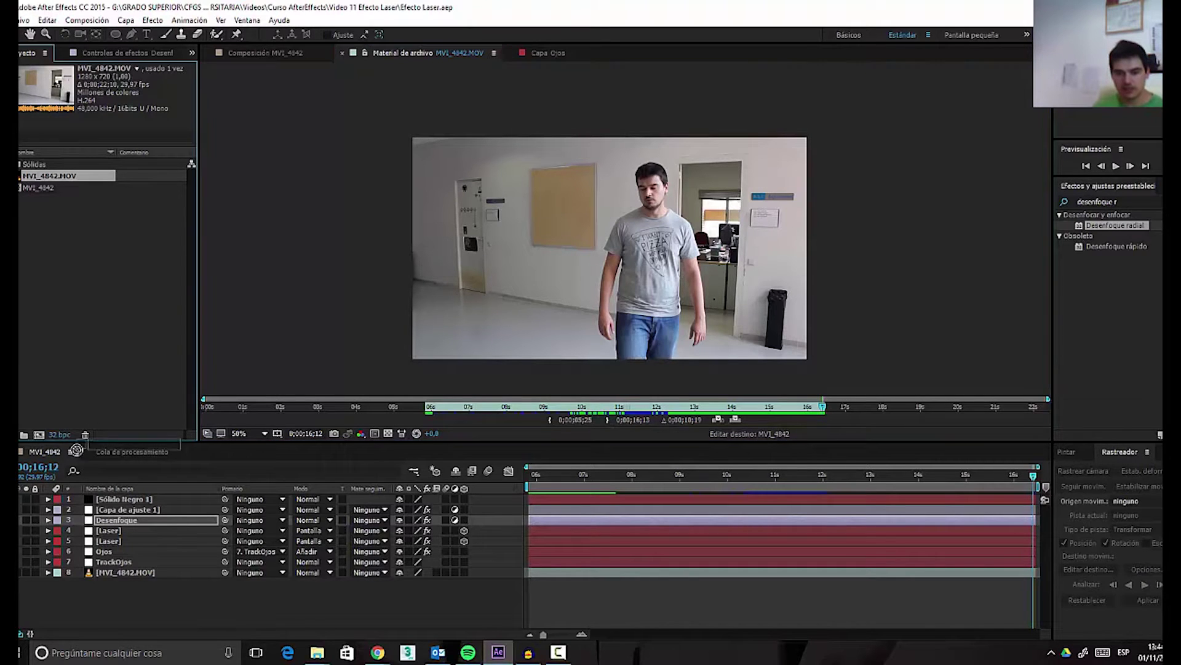
click(38, 438)
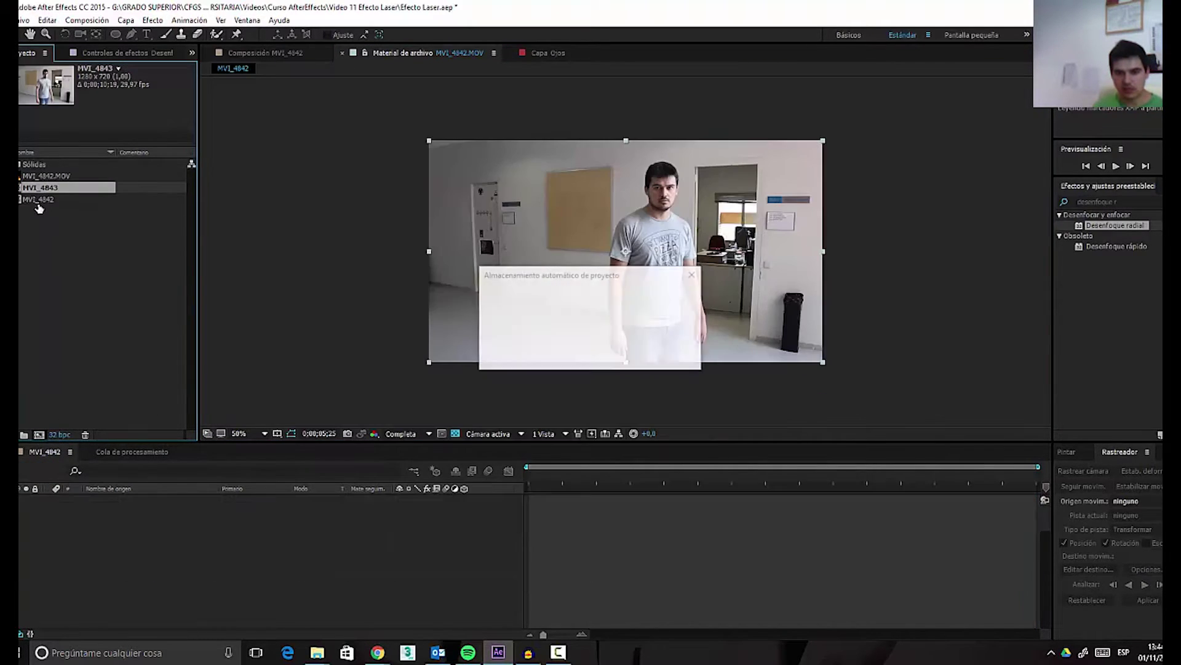
right_click(48, 188)
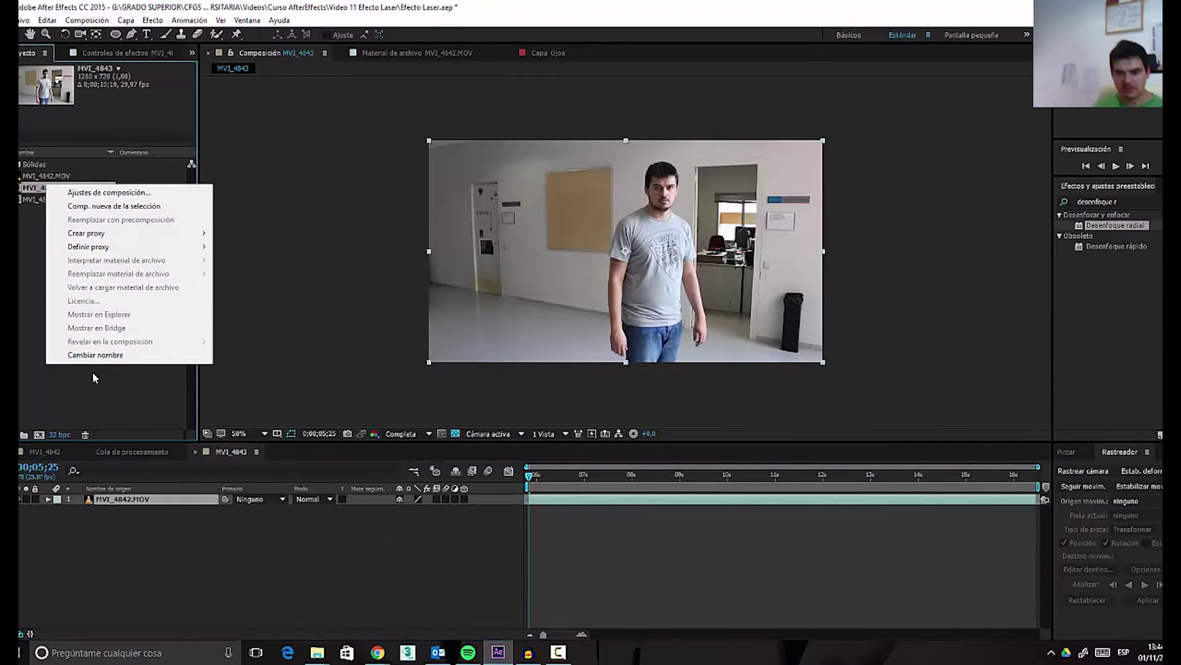
click(92, 355)
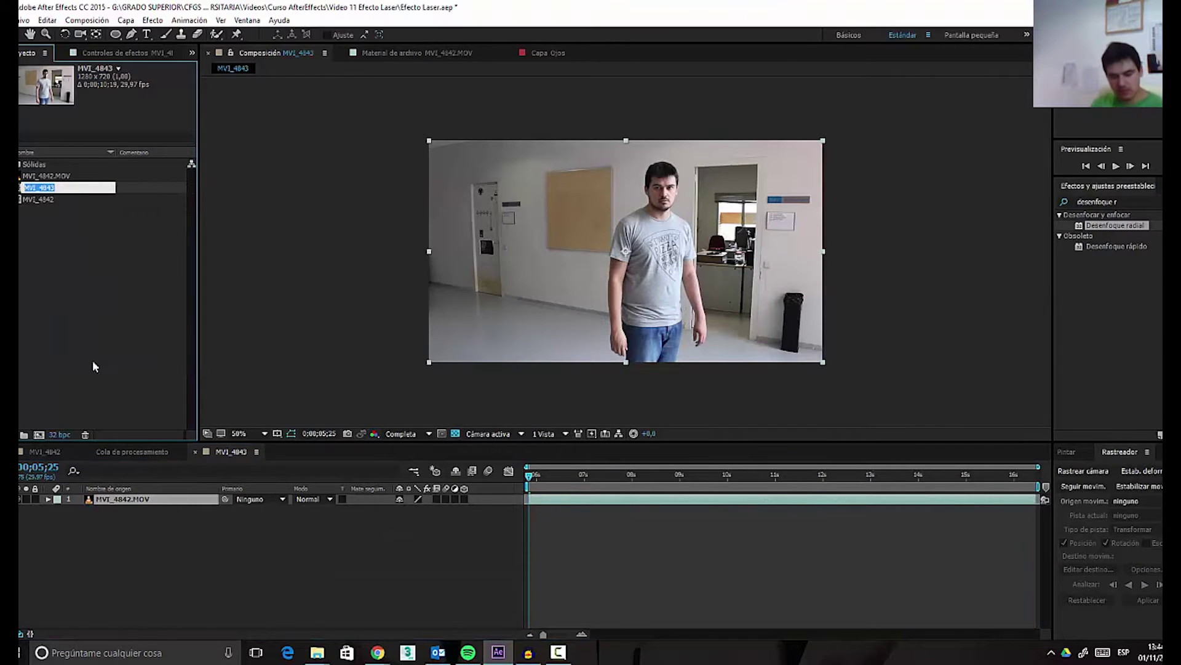
text(Enseñar_)
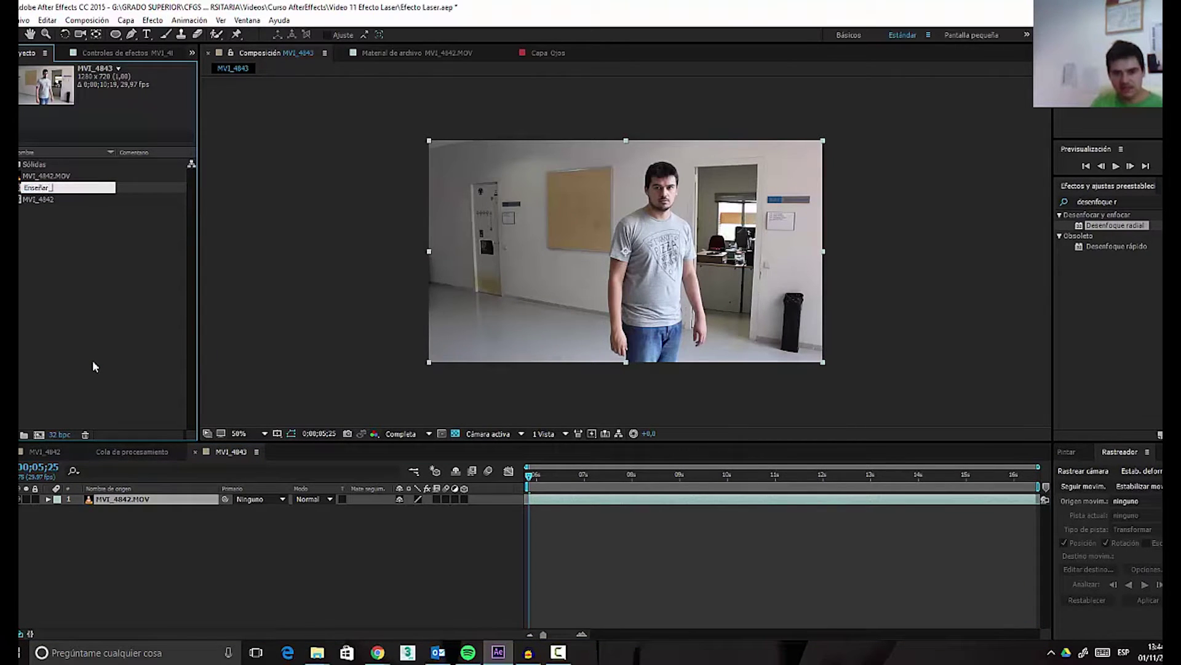
text(Efecto)
key(Return)
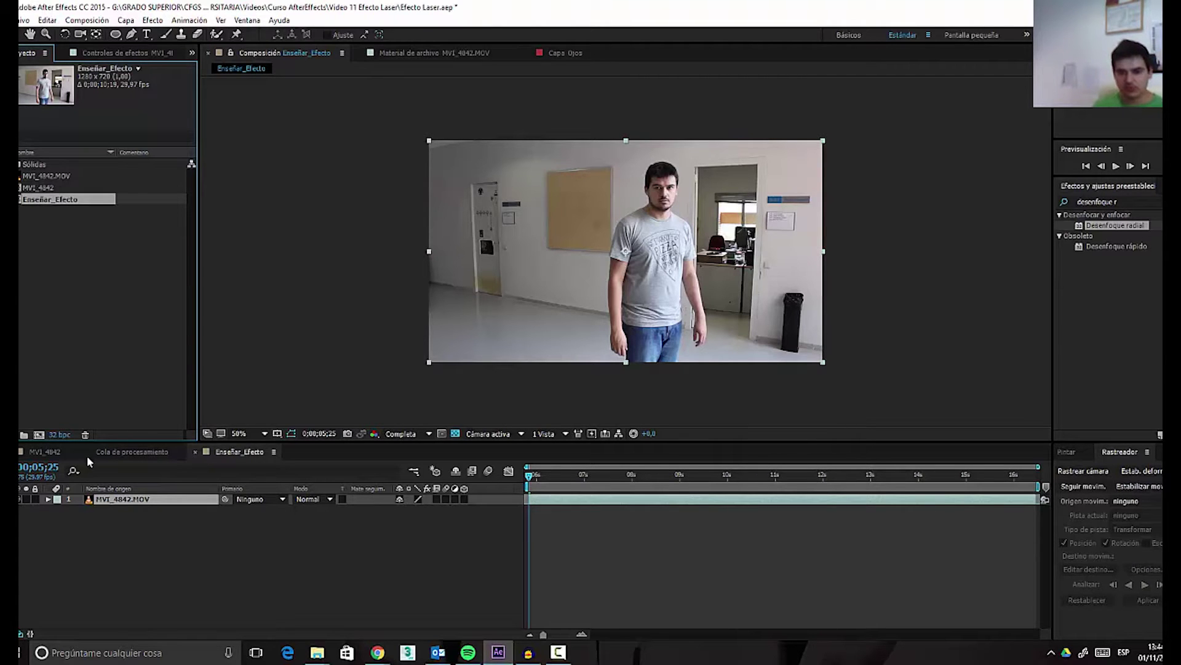
- Inspect the man's face up close and scrub the composition forward to 0;00;10;23 to review his head movement
scroll(709, 192, up, 1)
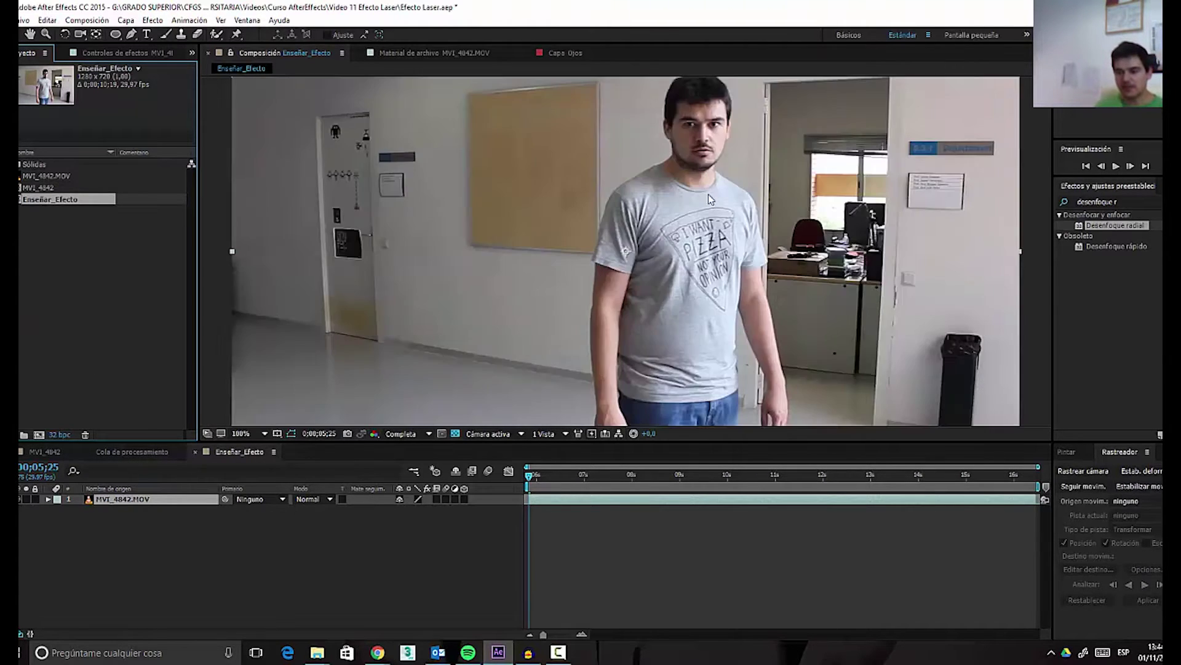
scroll(724, 147, up, 1)
drag(725, 150, 540, 269)
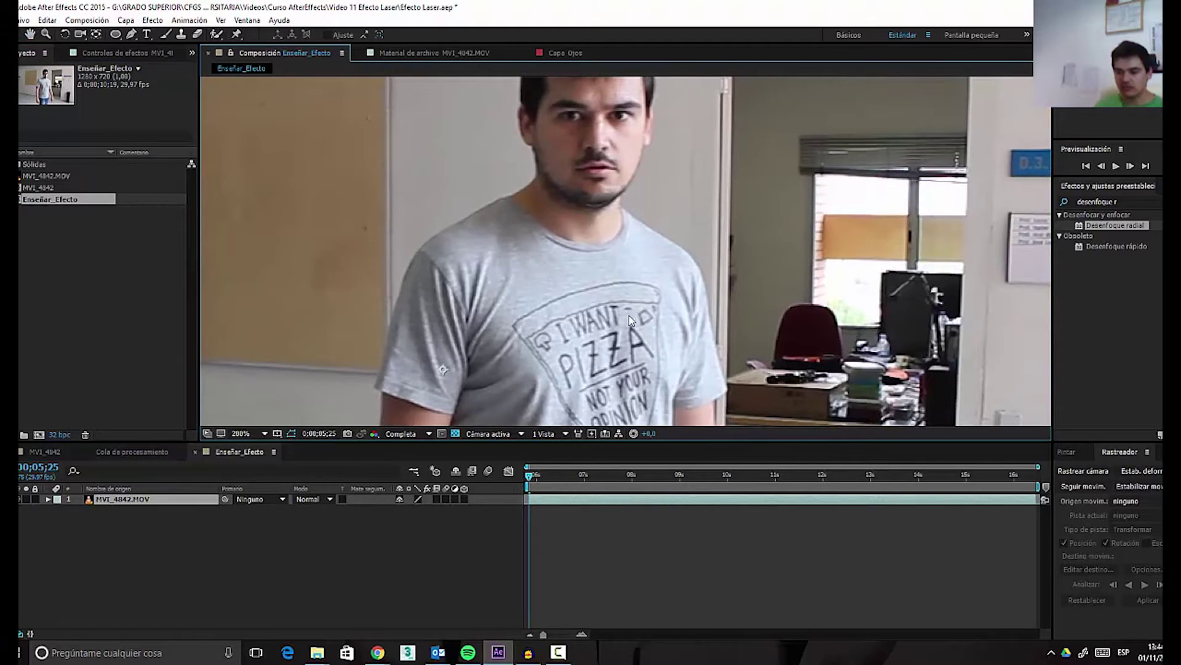
key(comma)
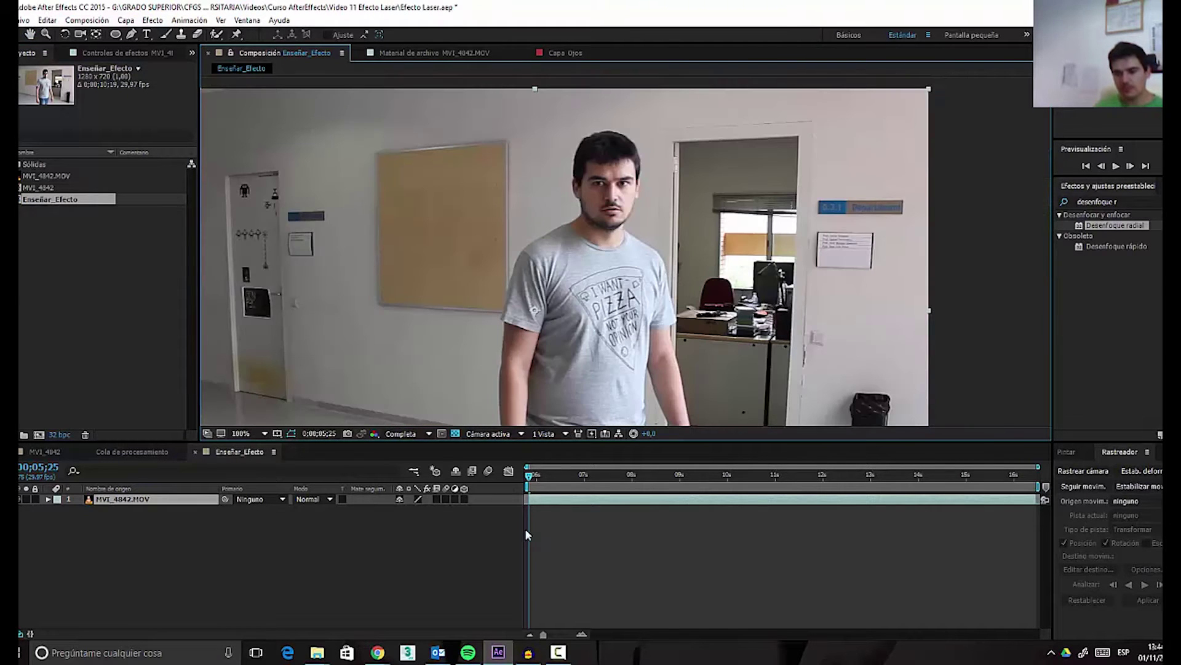
drag(530, 485, 766, 500)
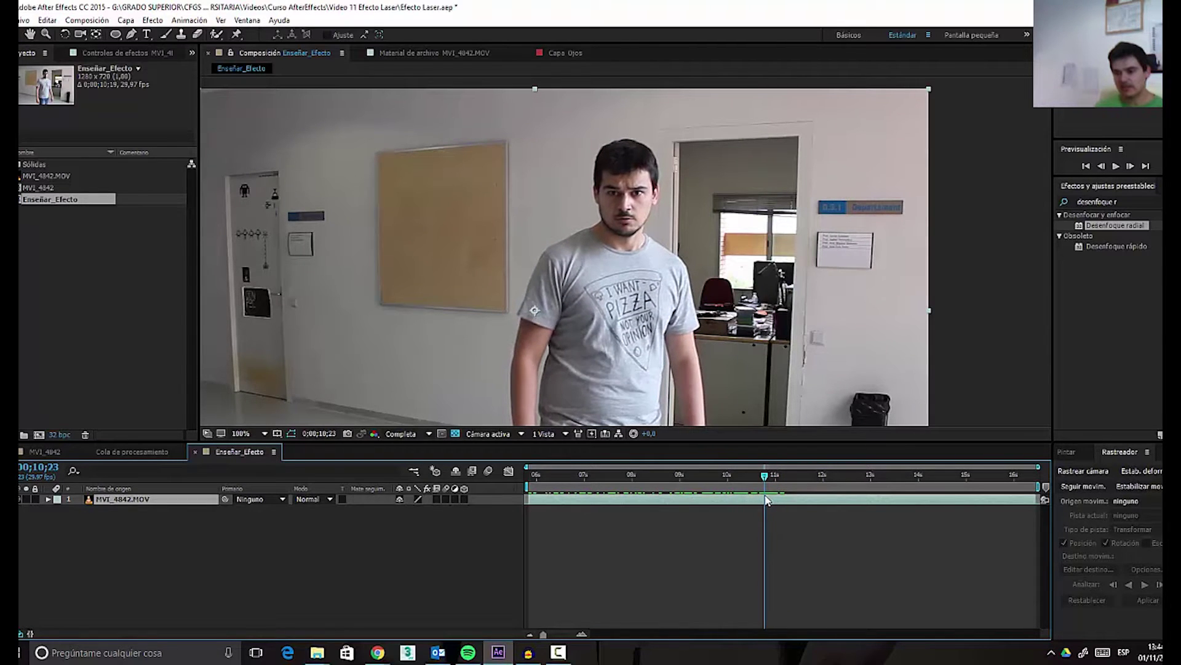
scroll(722, 349, down, 2)
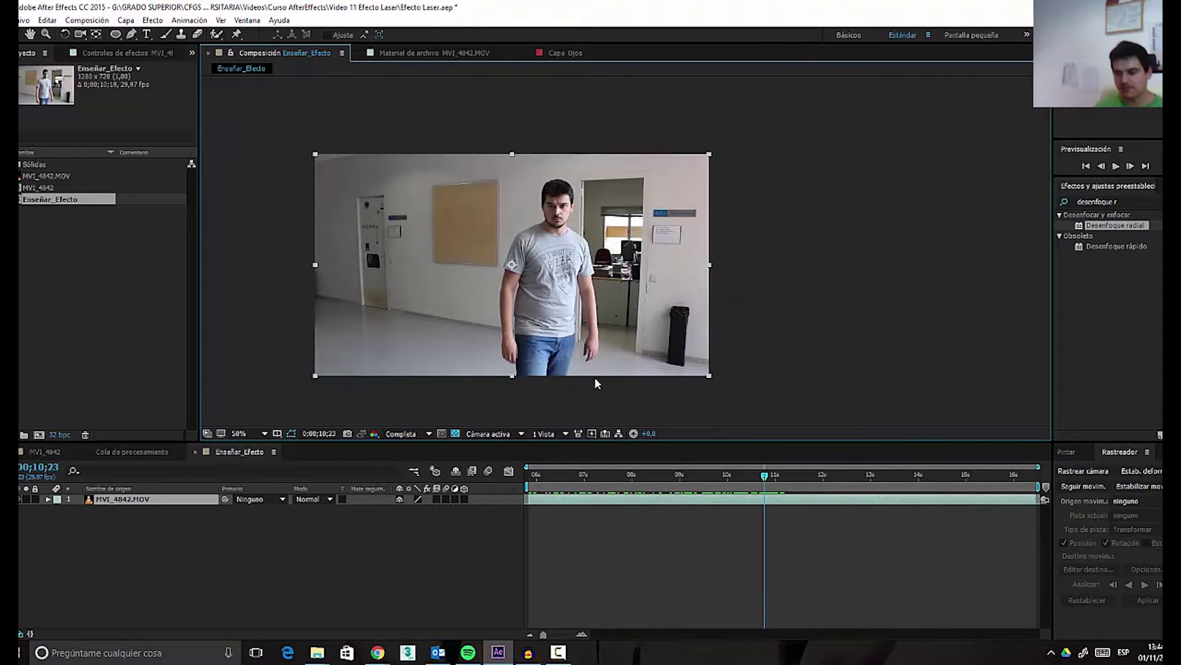
- Add a null object to the Enseñar_Efecto composition and rename its layer Track_OJOS
right_click(174, 546)
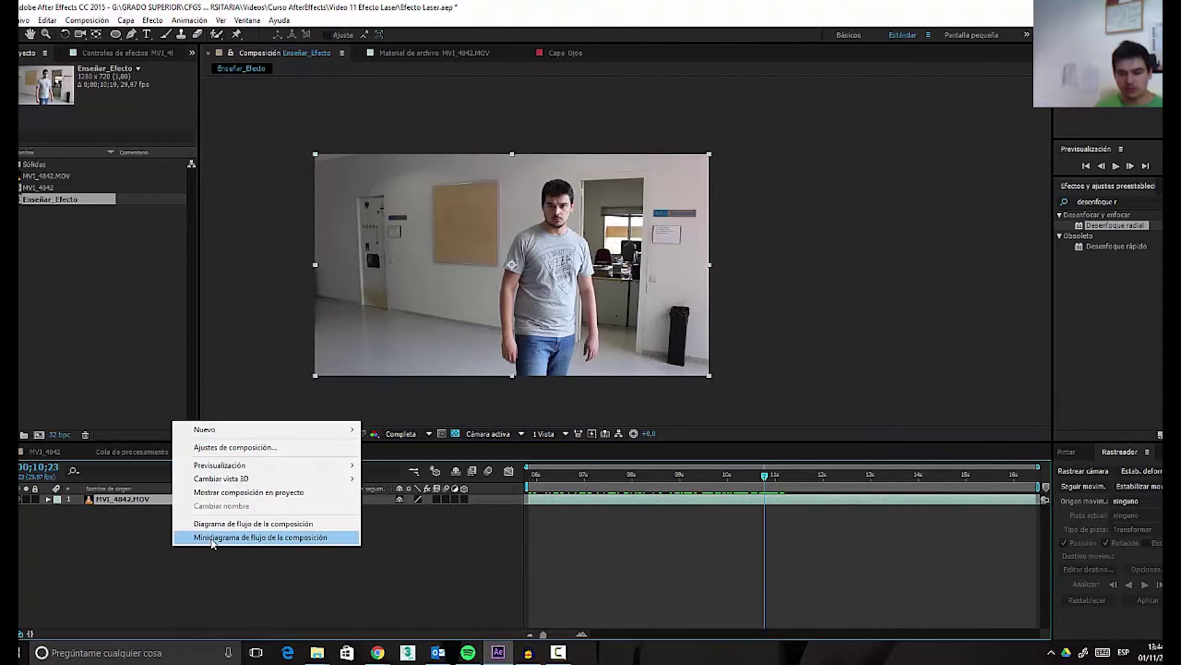
mouse_move(355, 429)
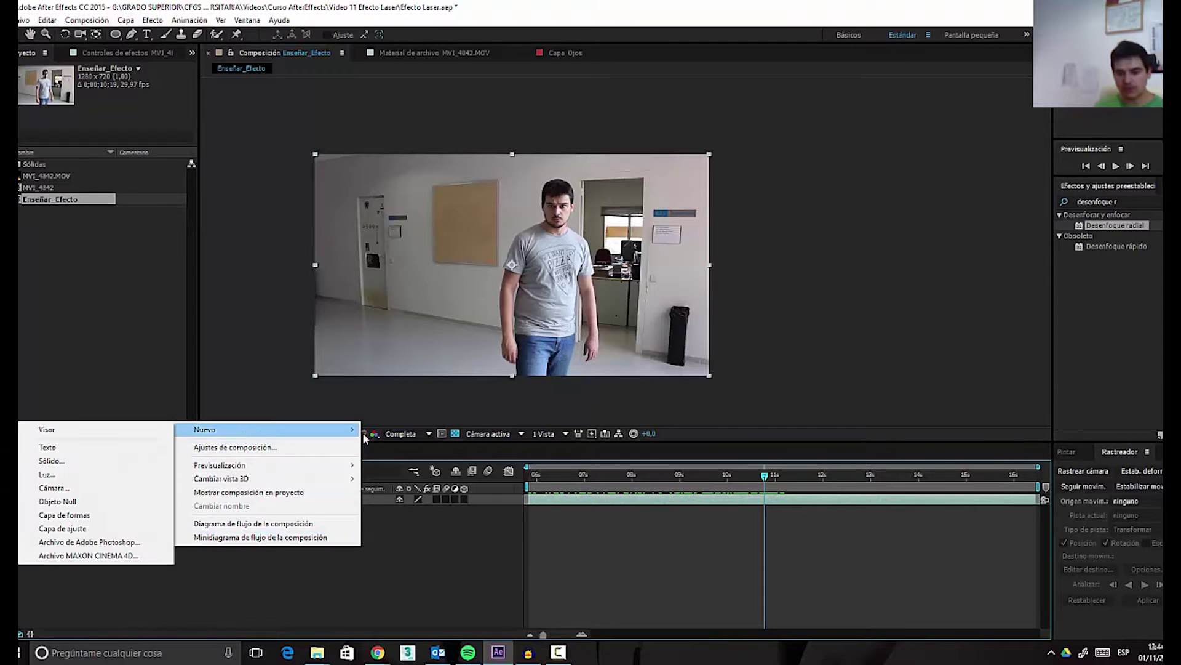
click(59, 501)
right_click(114, 502)
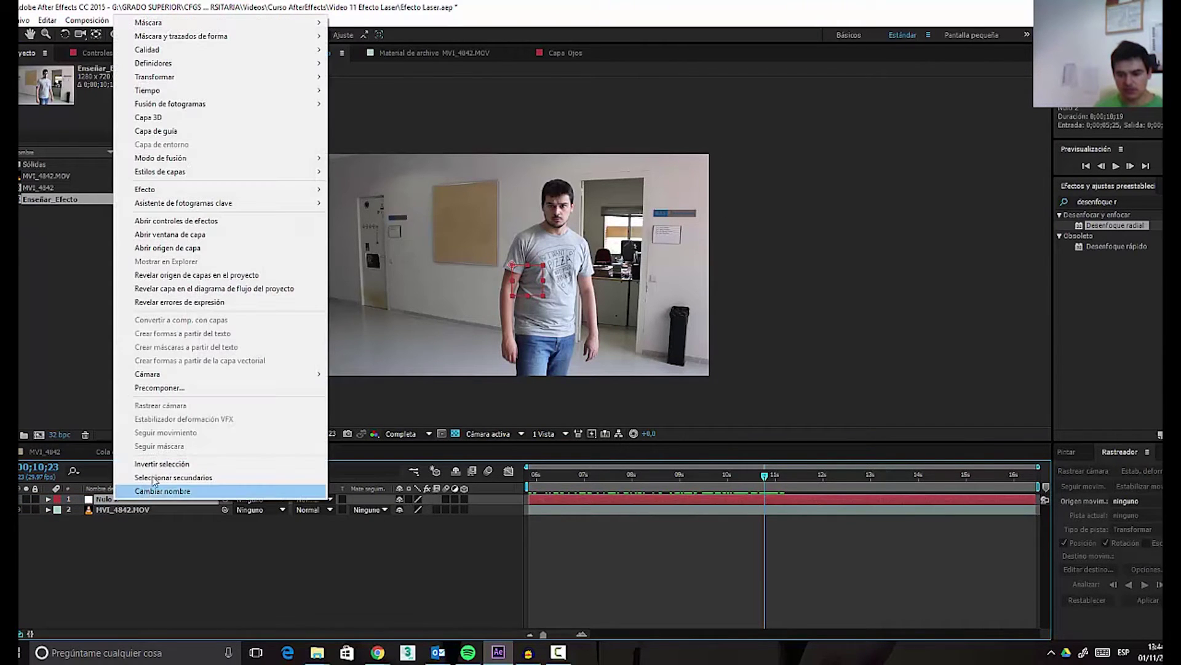
click(159, 491)
text(Track_OJOS)
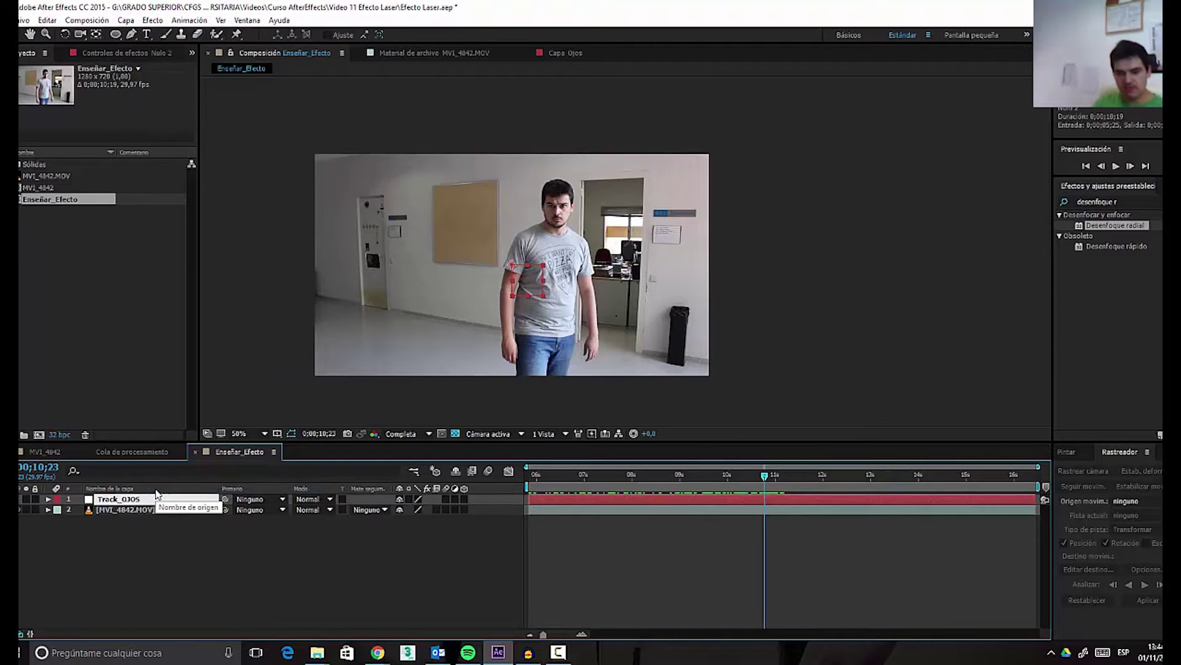
key(Return)
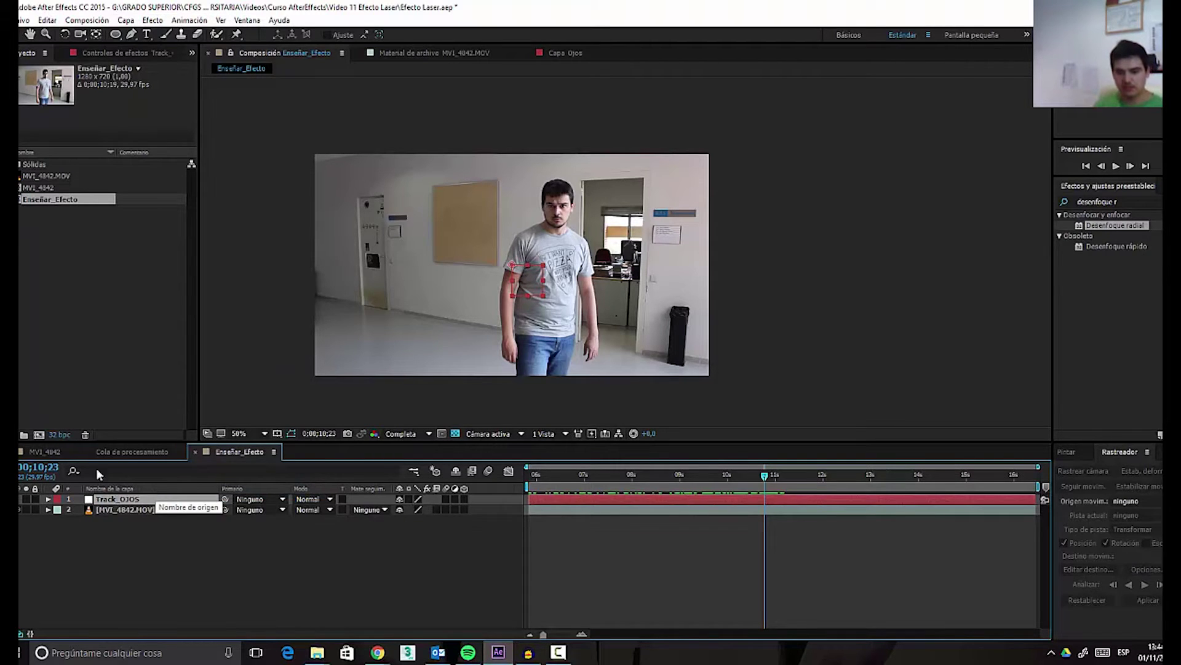
- Start motion tracking on the MVI_4842.MOV layer and place track point 1 on the man's eye nearer the corkboard
click(121, 509)
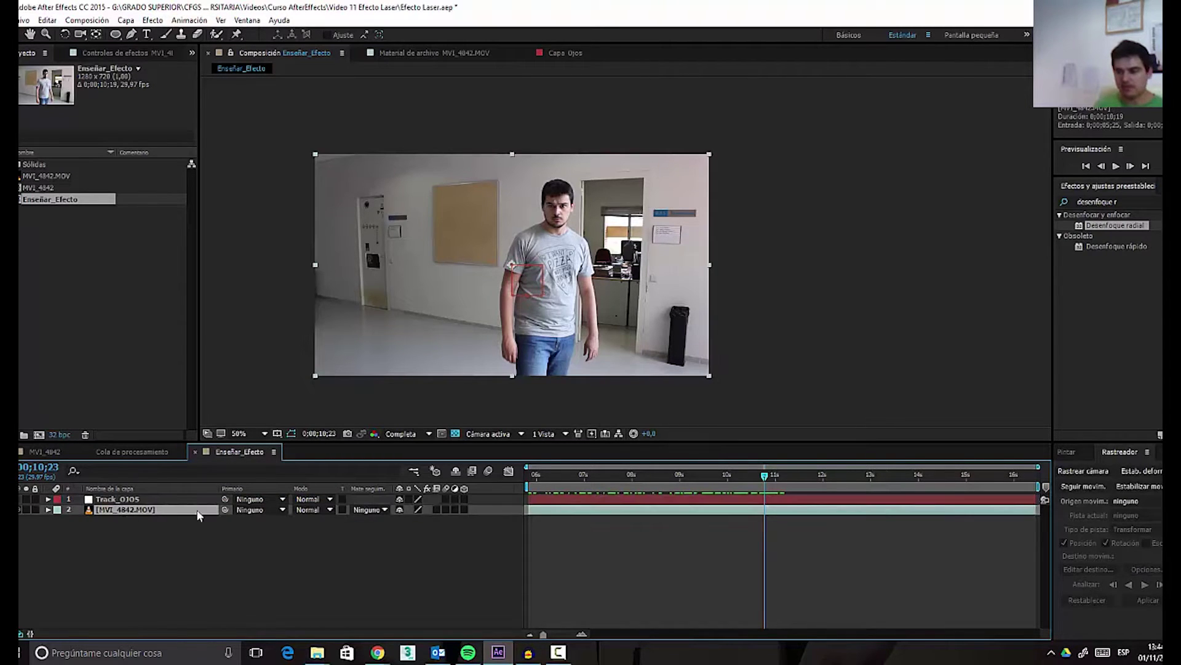
click(1071, 487)
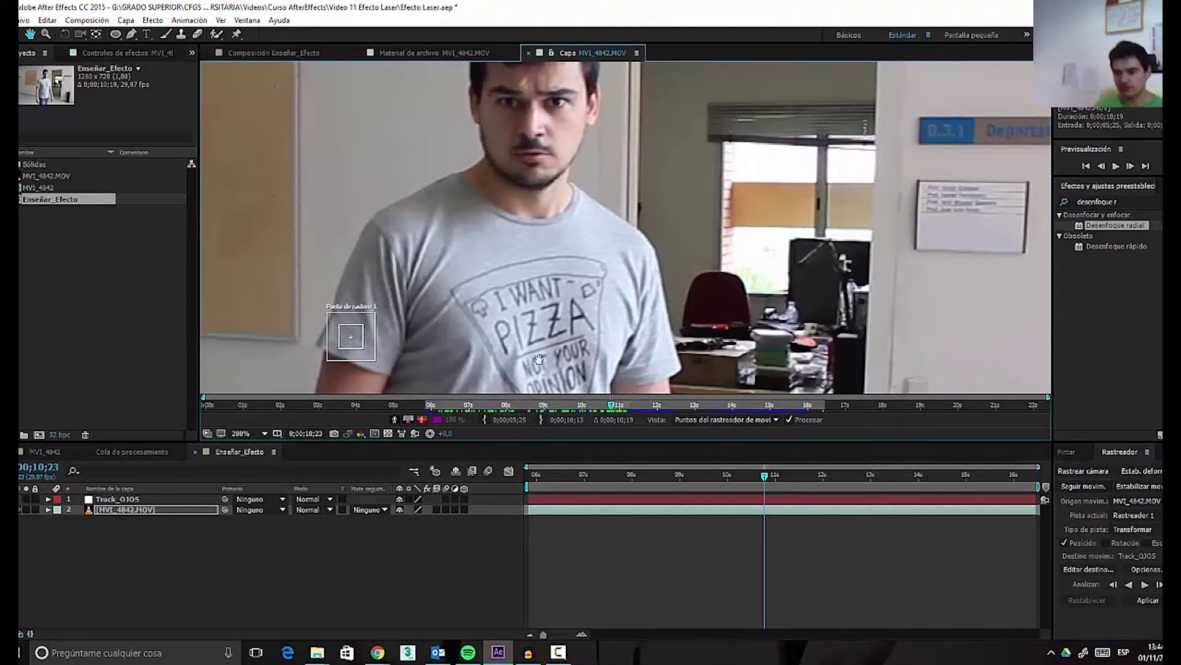
drag(541, 352, 566, 404)
drag(475, 208, 506, 192)
drag(383, 355, 551, 118)
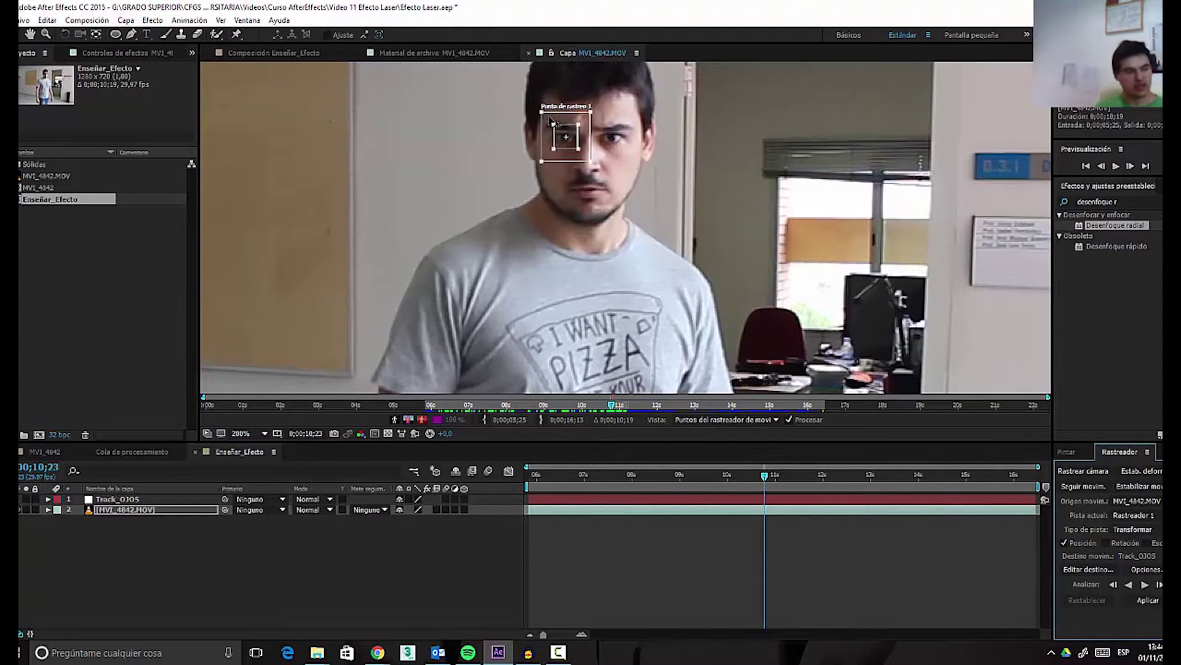
- Enable rotation tracking and place track point 2 on the man's other eye
click(1107, 542)
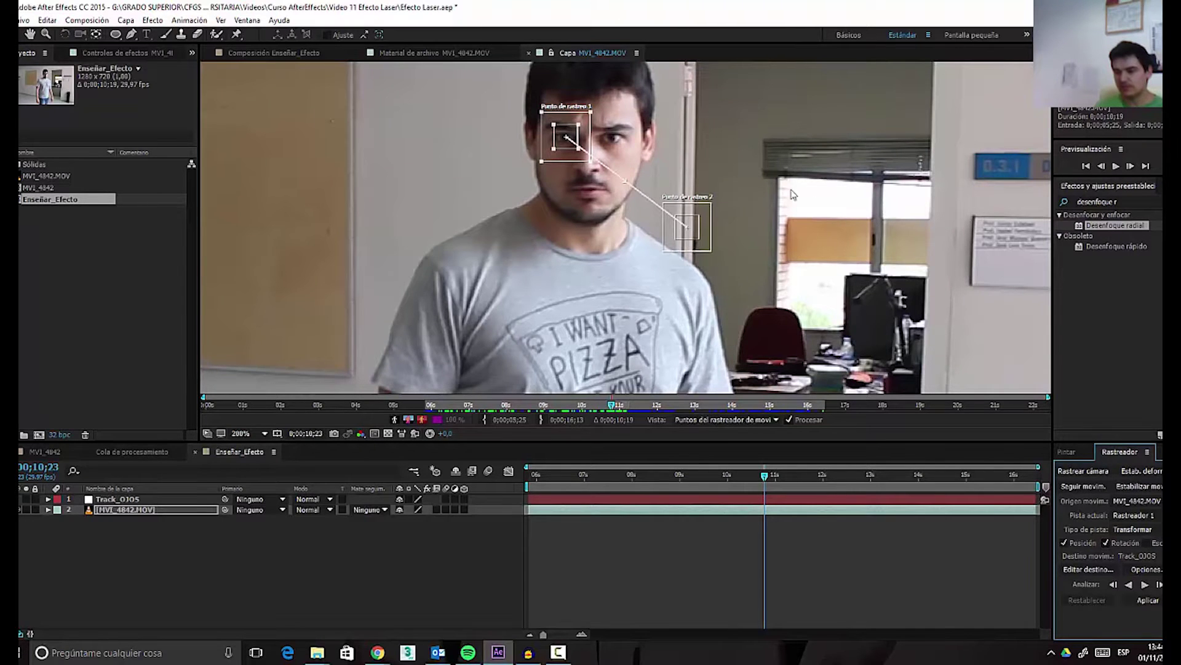
scroll(546, 106, up, 3)
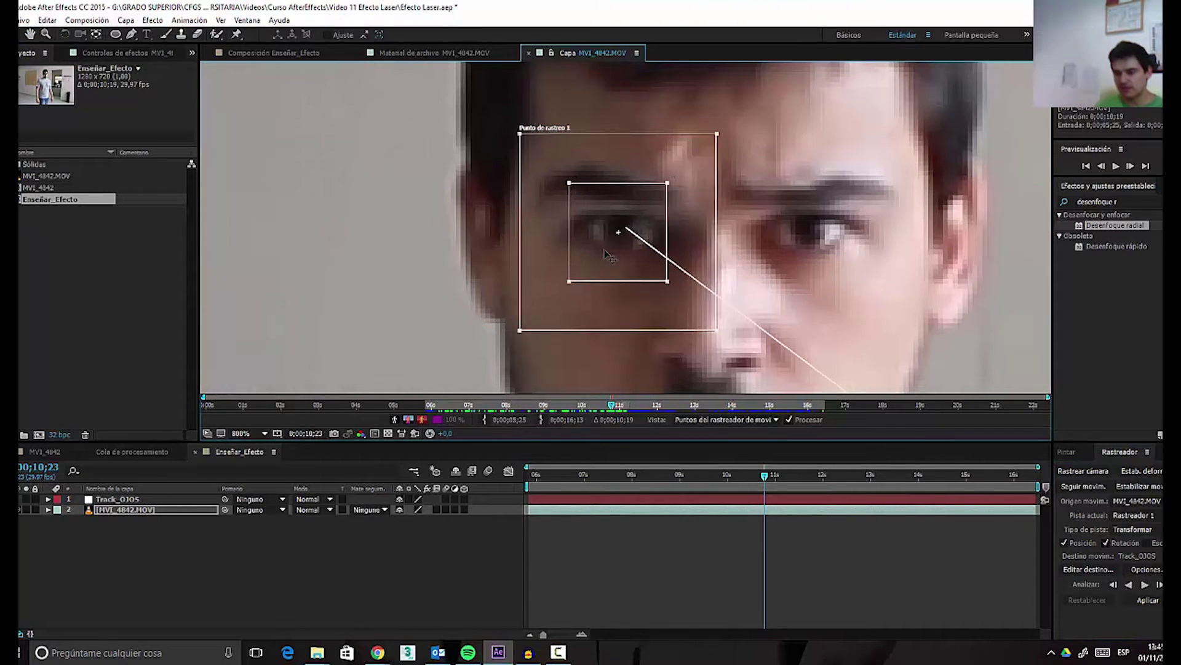
scroll(633, 227, down, 1)
drag(797, 336, 652, 161)
scroll(652, 159, up, 2)
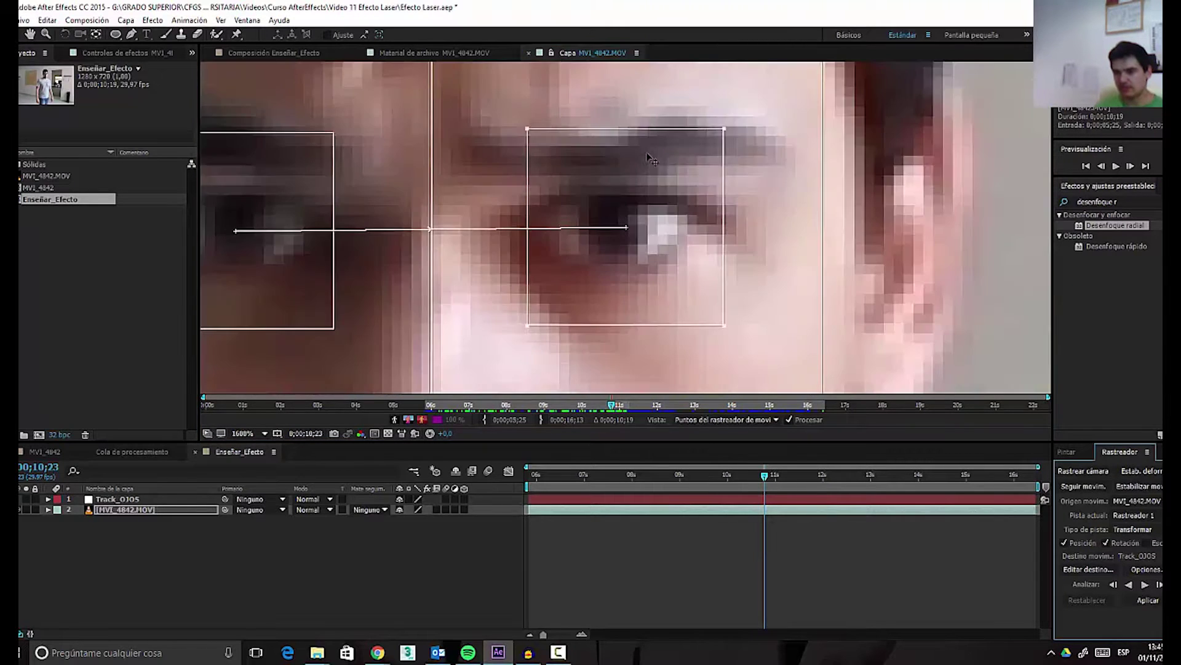
- Tighten the feature and search regions of both track points around the man's eyes
key(comma)
drag(678, 277, 675, 258)
drag(725, 327, 710, 303)
click(528, 329)
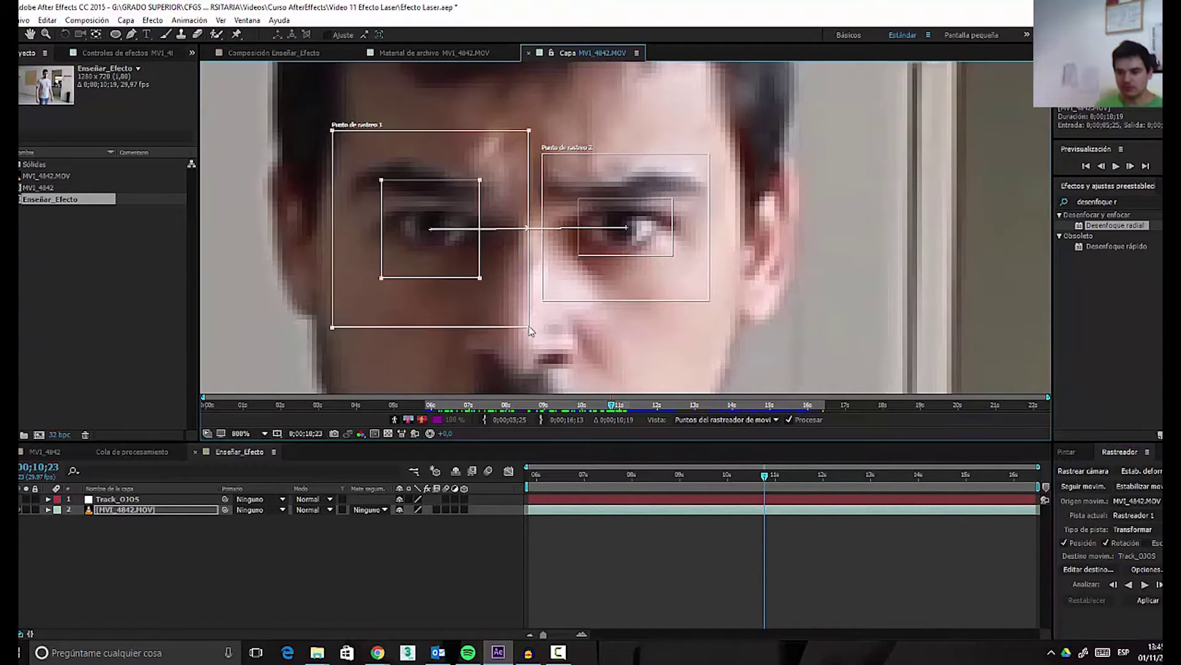
drag(531, 333, 491, 270)
scroll(532, 337, down, 1)
drag(576, 337, 546, 307)
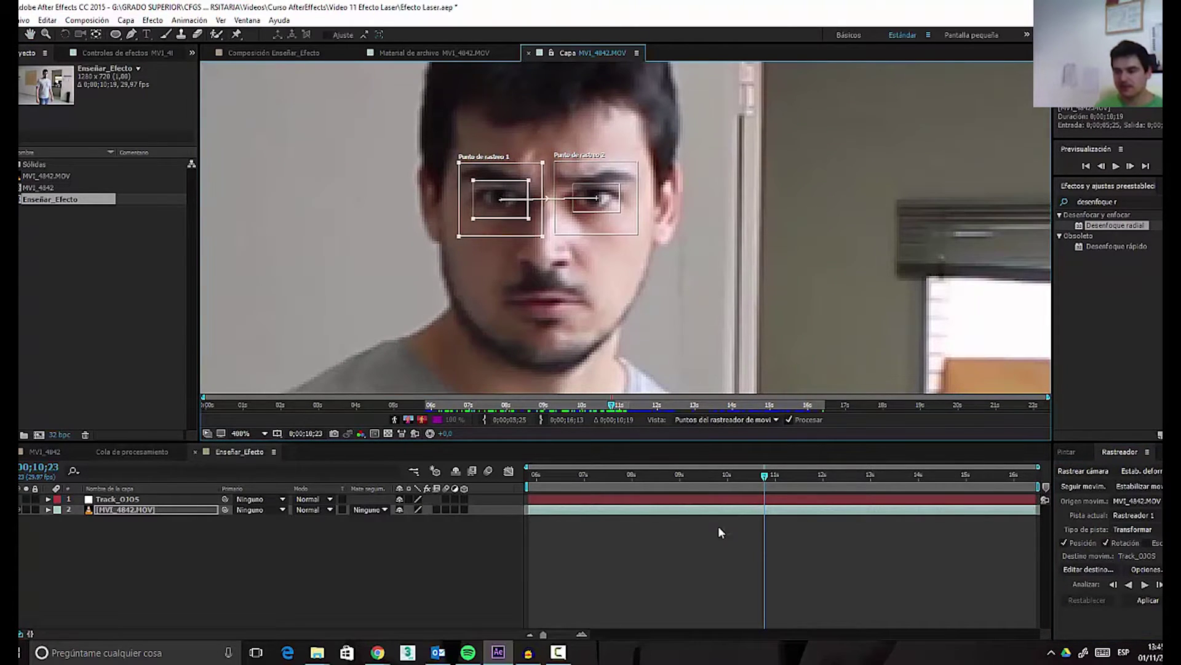
key(comma)
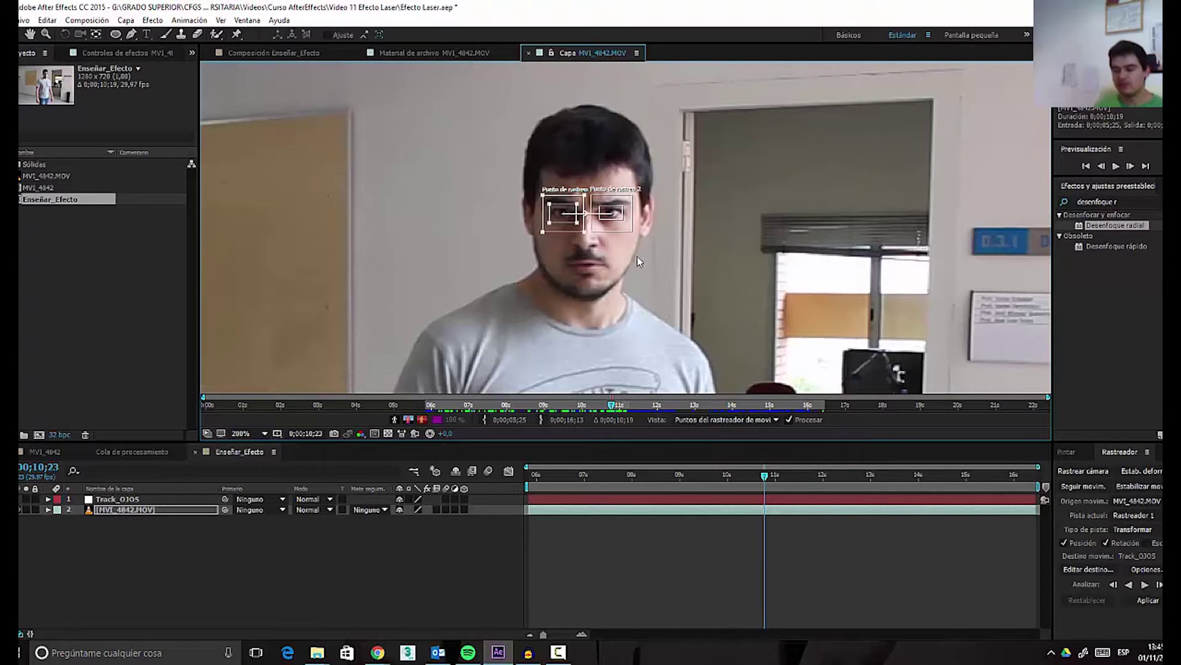
drag(582, 246, 571, 233)
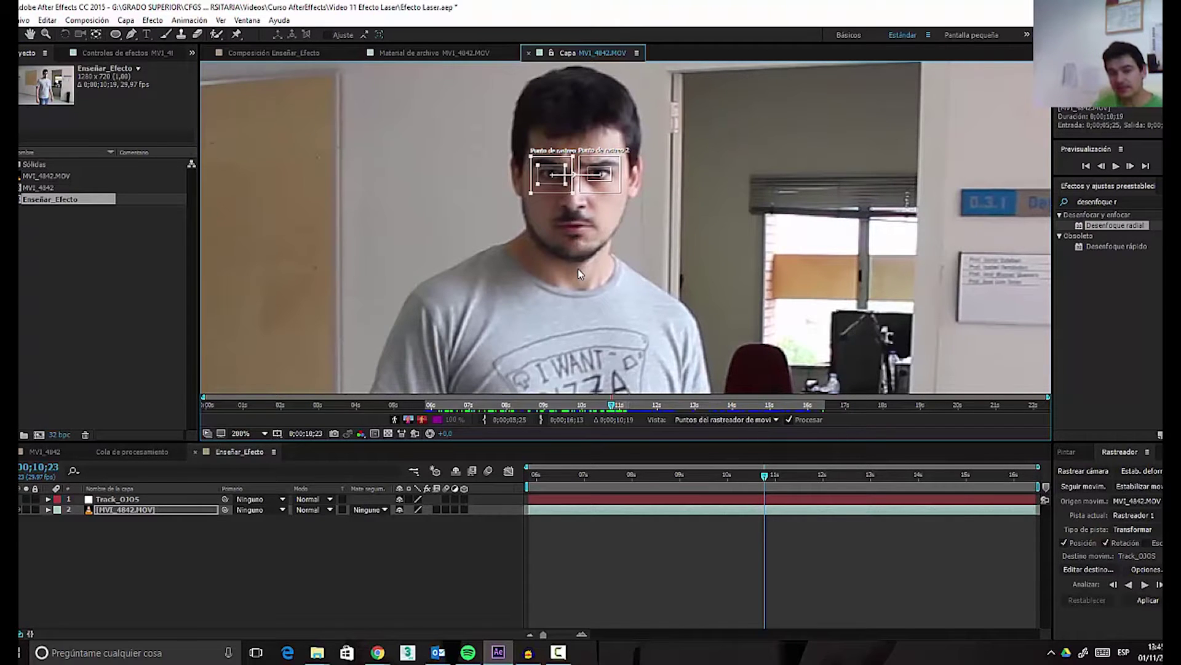
mouse_move(525, 643)
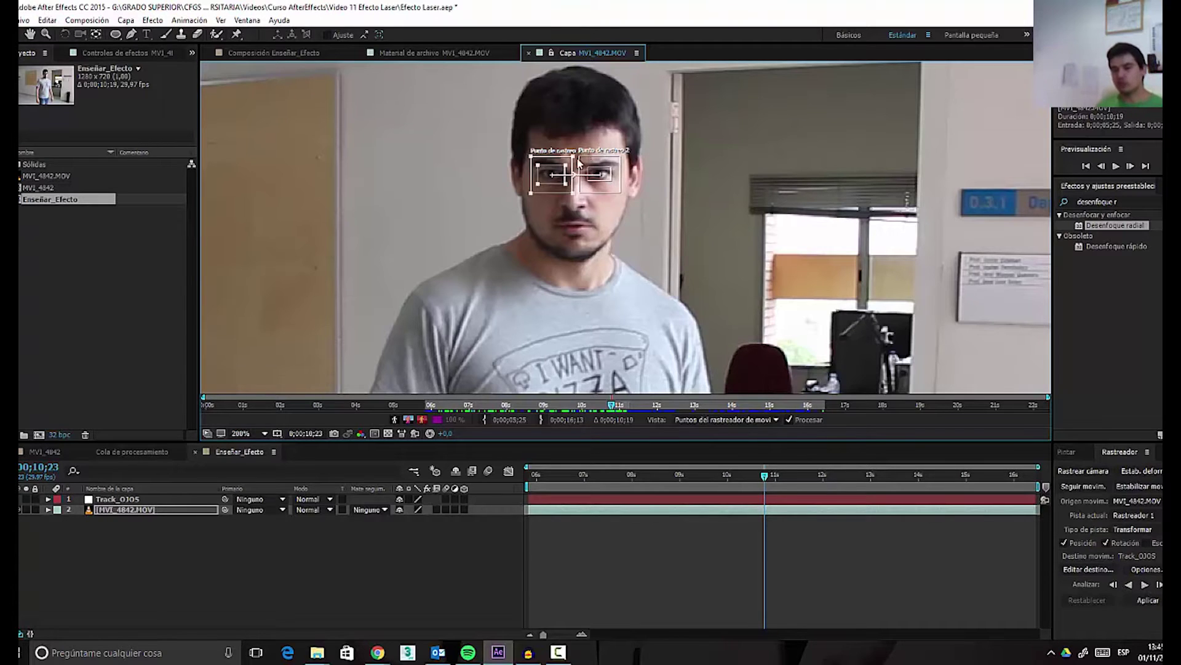
- Analyze both eye track points forward frame by frame from 0;00;10;23 to 0;00;11;04
scroll(586, 156, up, 2)
drag(757, 297, 657, 258)
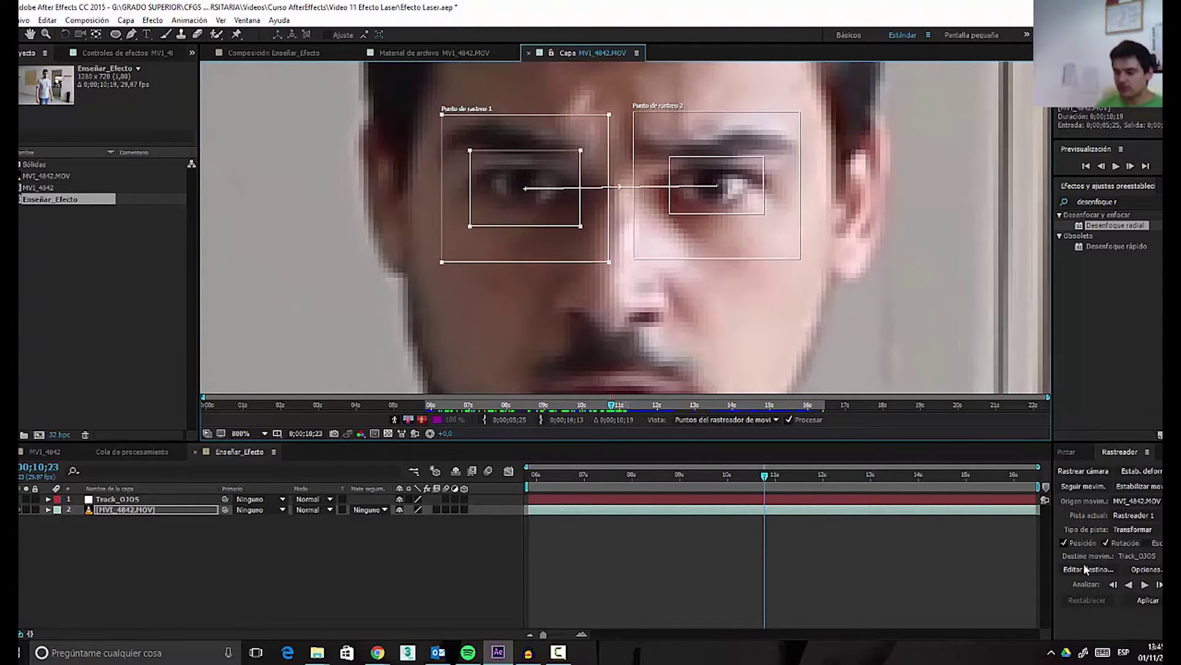
click(1159, 584)
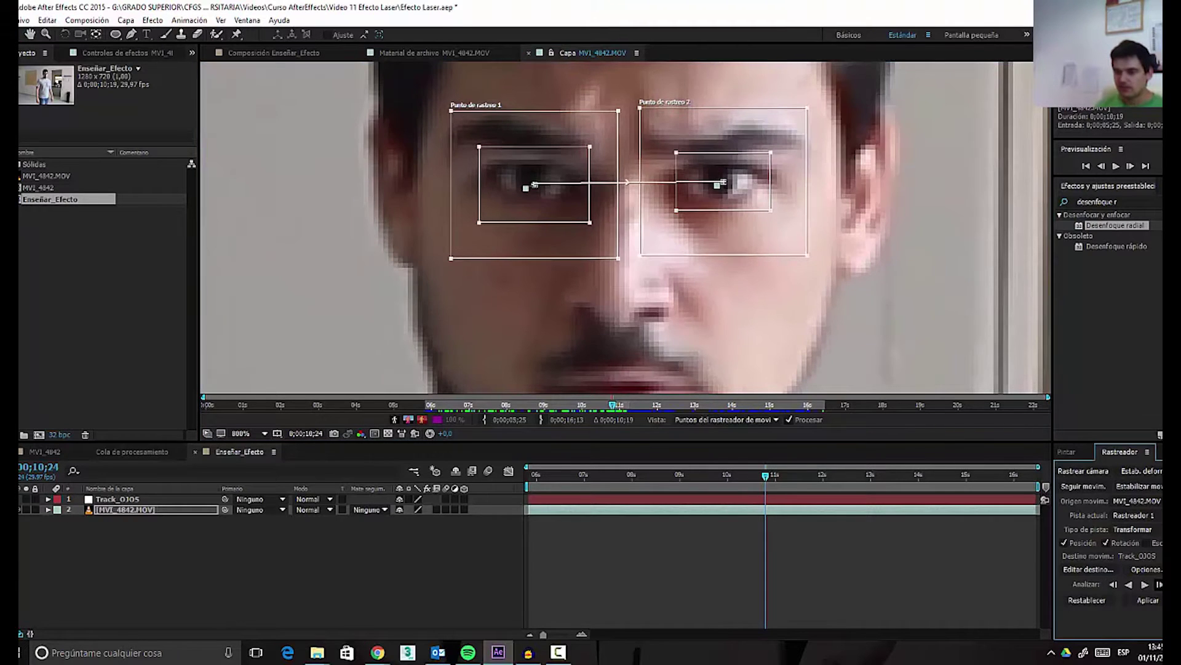
click(1159, 584)
click(1159, 584)
click(1159, 583)
click(1159, 584)
click(1160, 584)
click(1145, 584)
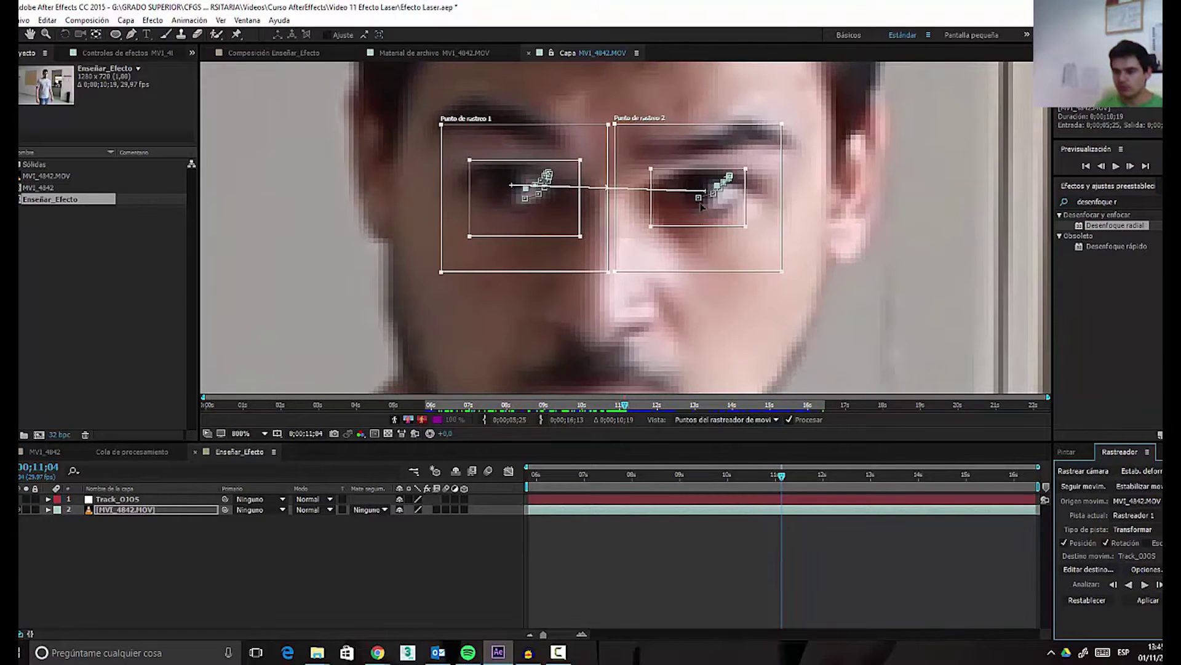
- Correct track point 2 at 0;00;11;04 and realign both track points with the eyes at 0;00;11;06
drag(706, 216, 702, 218)
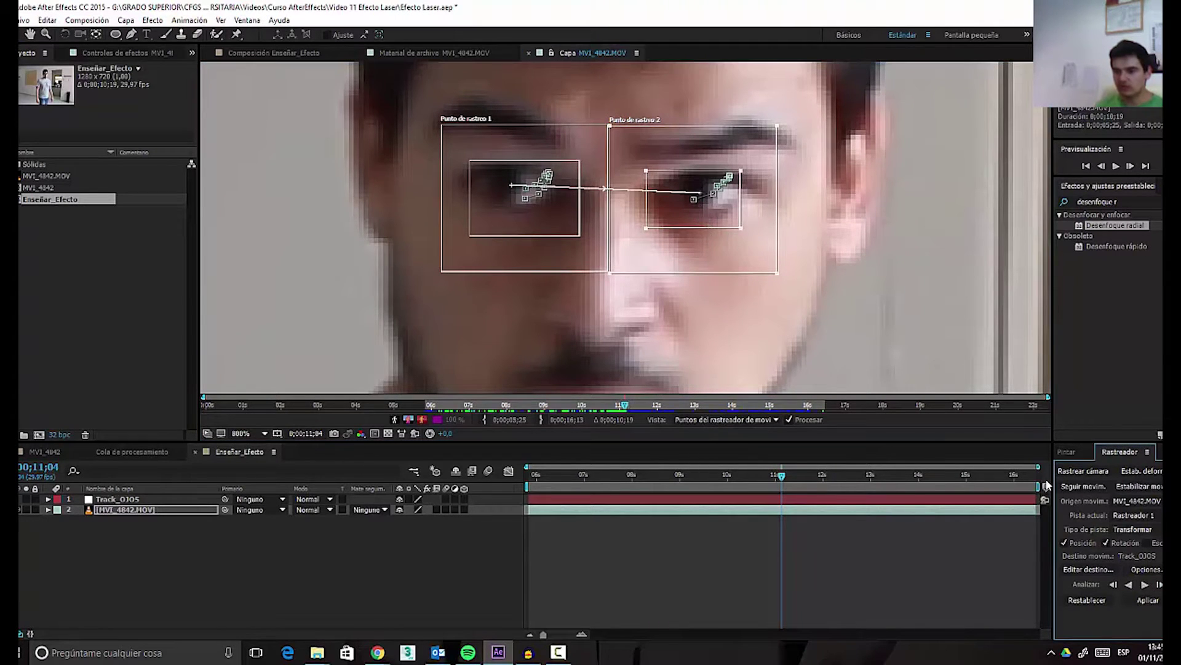
scroll(572, 261, down, 1)
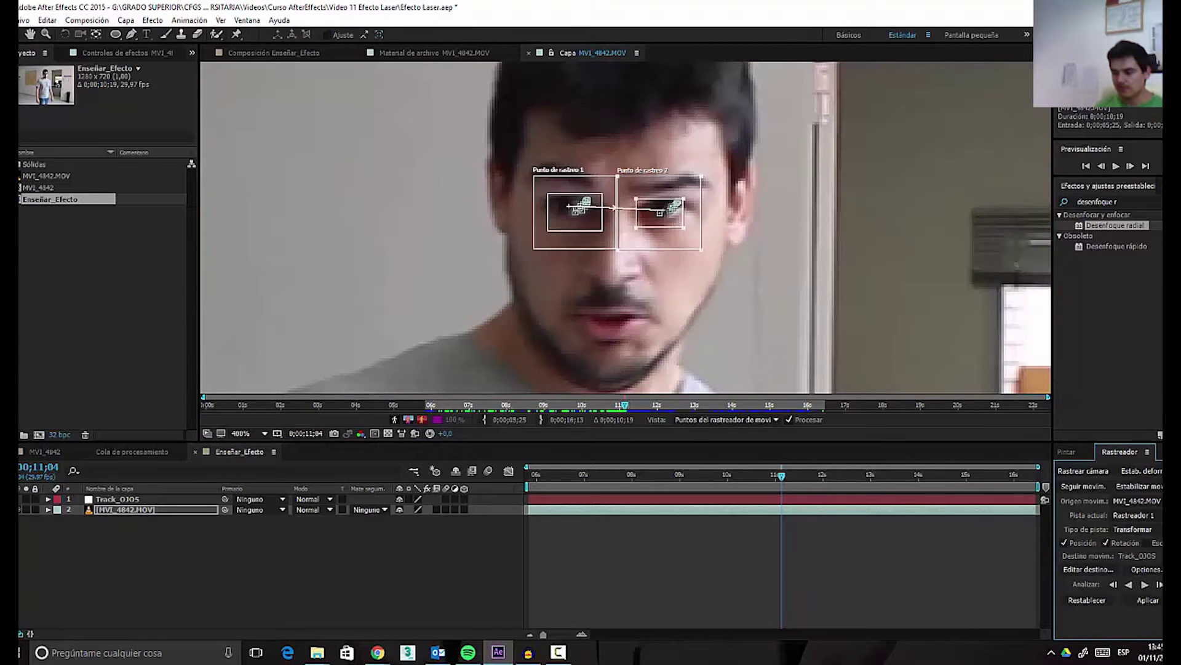
key(Page_Down)
key(Page_Down)
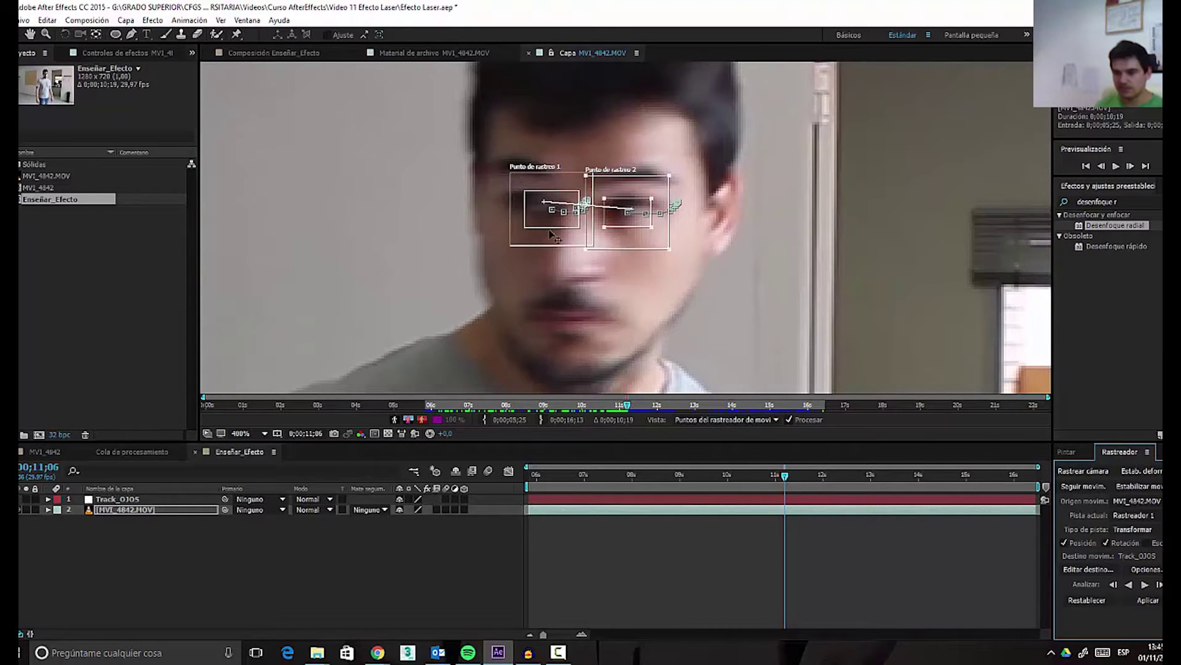
scroll(574, 204, up, 1)
drag(600, 218, 682, 204)
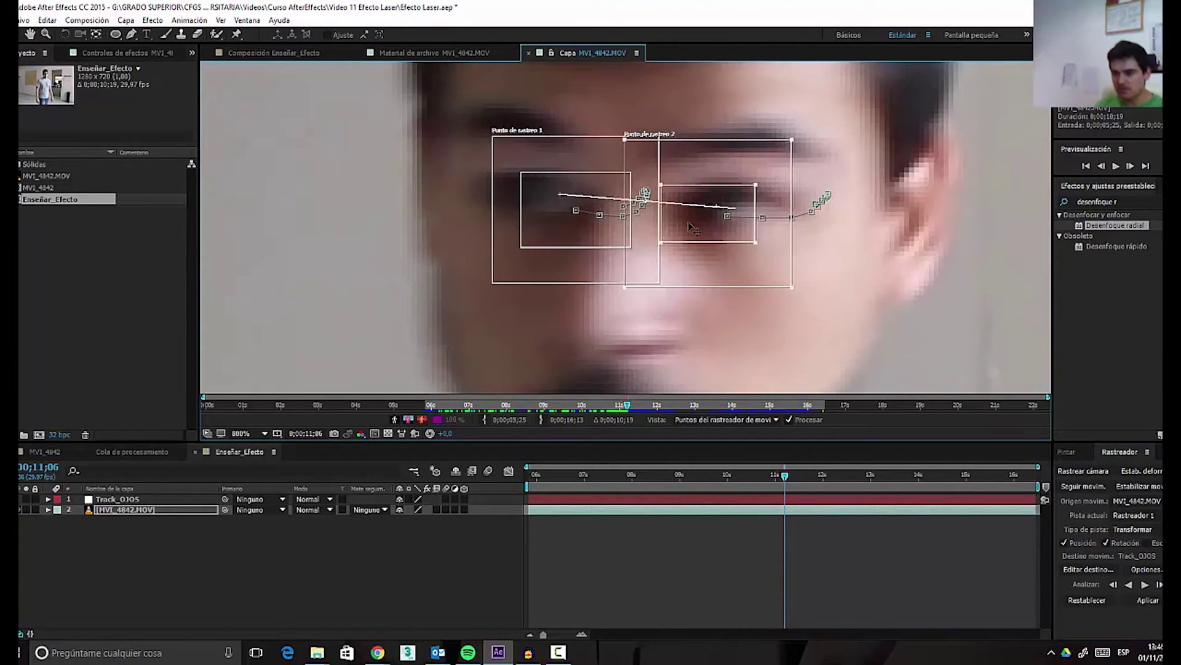
drag(504, 206, 469, 210)
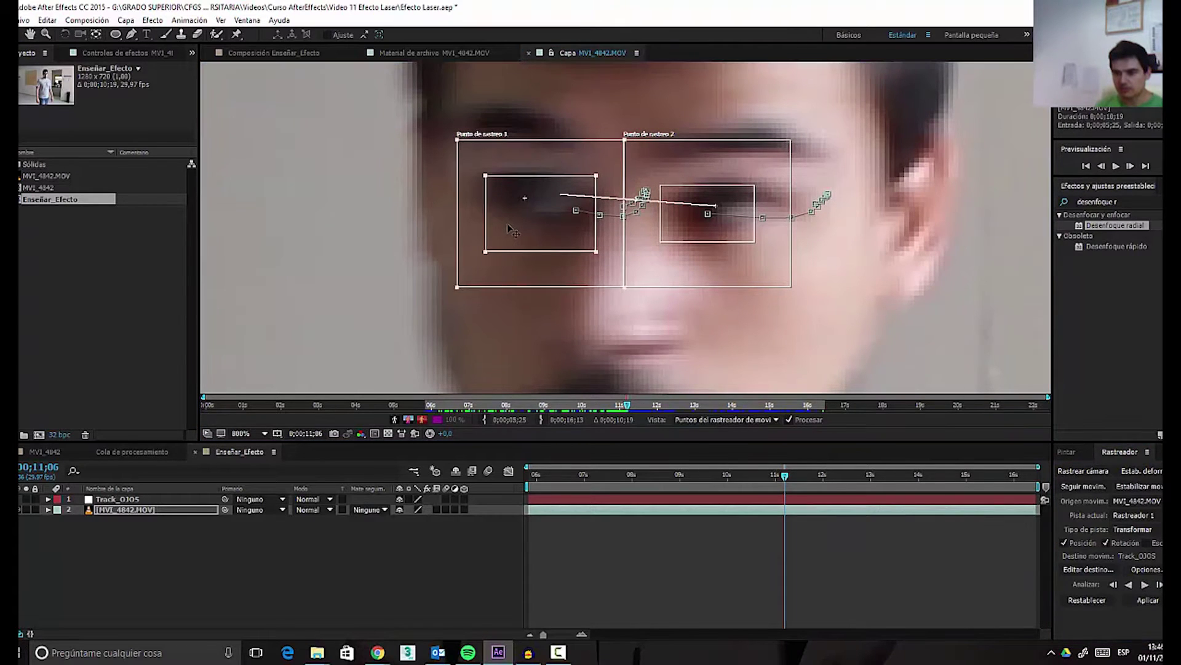
- Analyze one frame forward to 0;00;11;07 and reposition both track points on the blurred eyes
key(Page_Down)
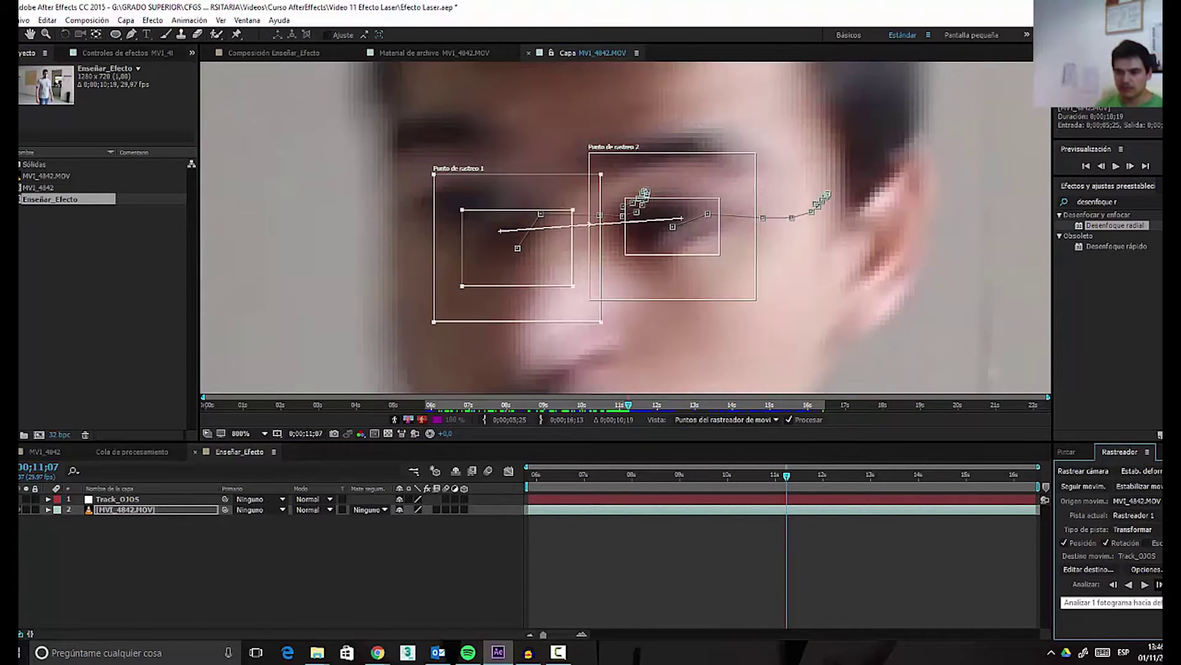
drag(656, 250, 637, 259)
drag(464, 264, 444, 228)
scroll(464, 237, down, 1)
drag(638, 280, 678, 206)
- Analyze frames 0;00;11;08 and 0;00;11;09 one at a time, realigning both track points with the eyes on each
click(1159, 584)
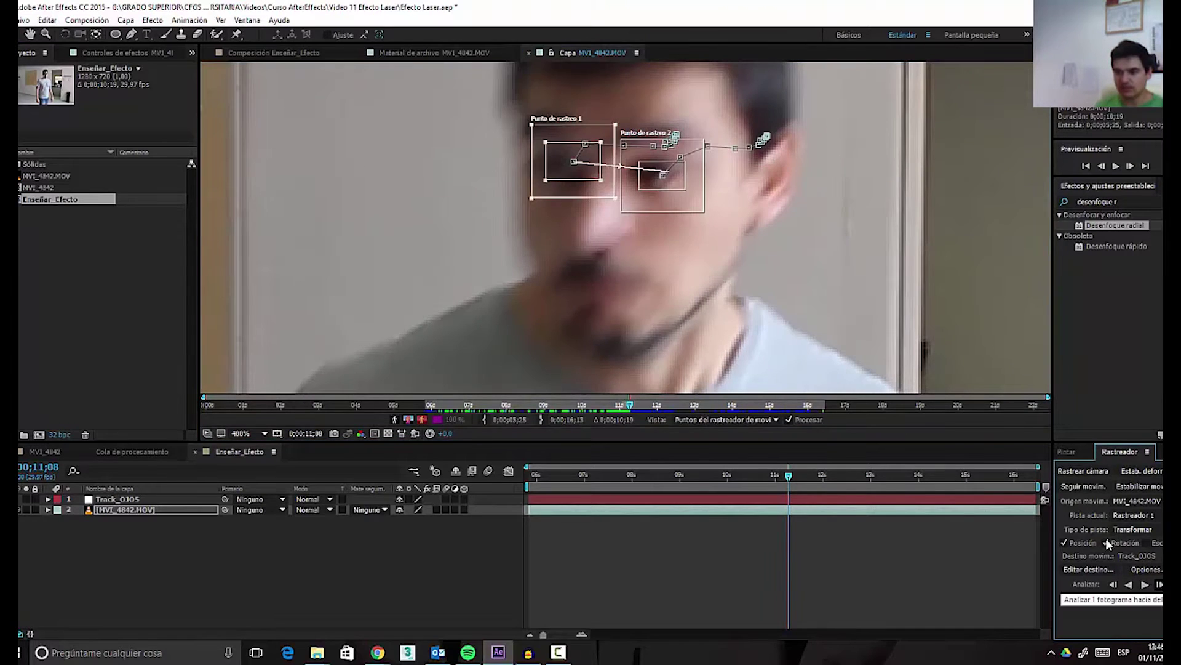
scroll(606, 231, up, 1)
drag(605, 231, 579, 244)
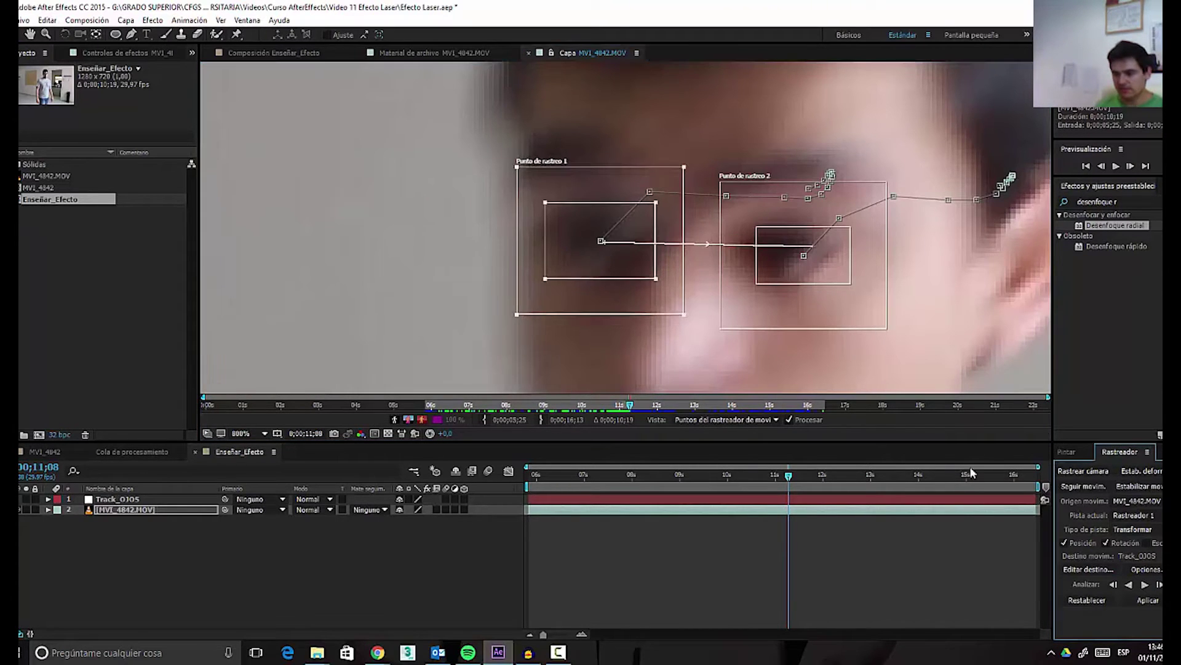
drag(798, 273, 776, 283)
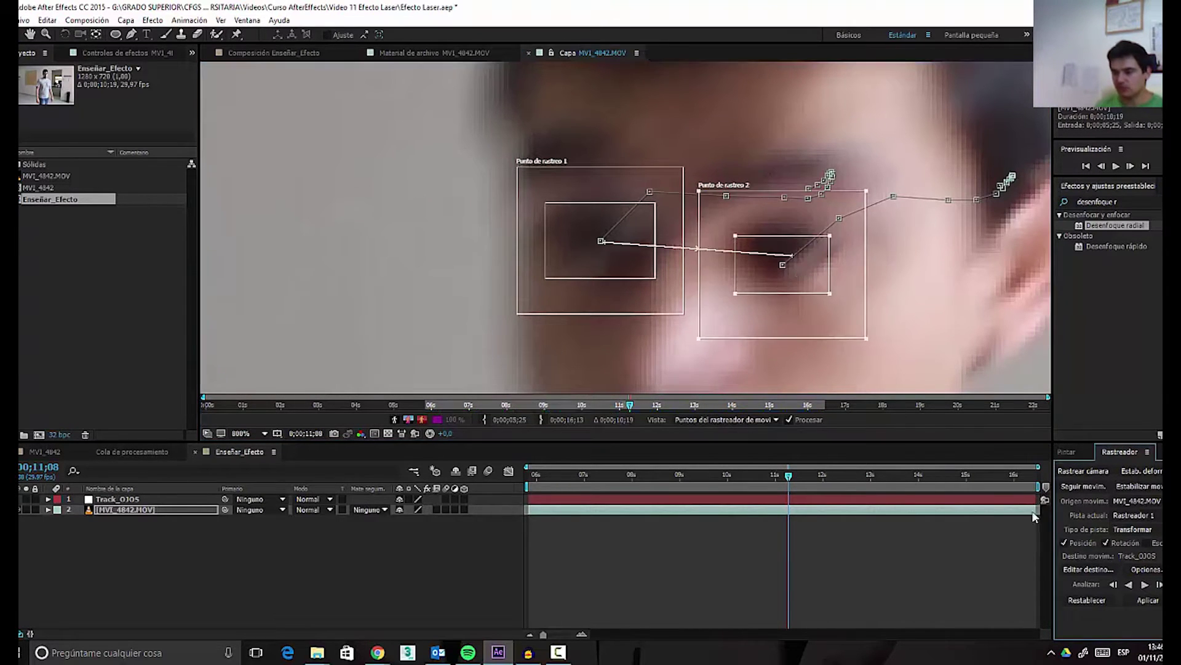
click(1157, 587)
drag(607, 269, 639, 197)
drag(786, 236, 764, 243)
key(comma)
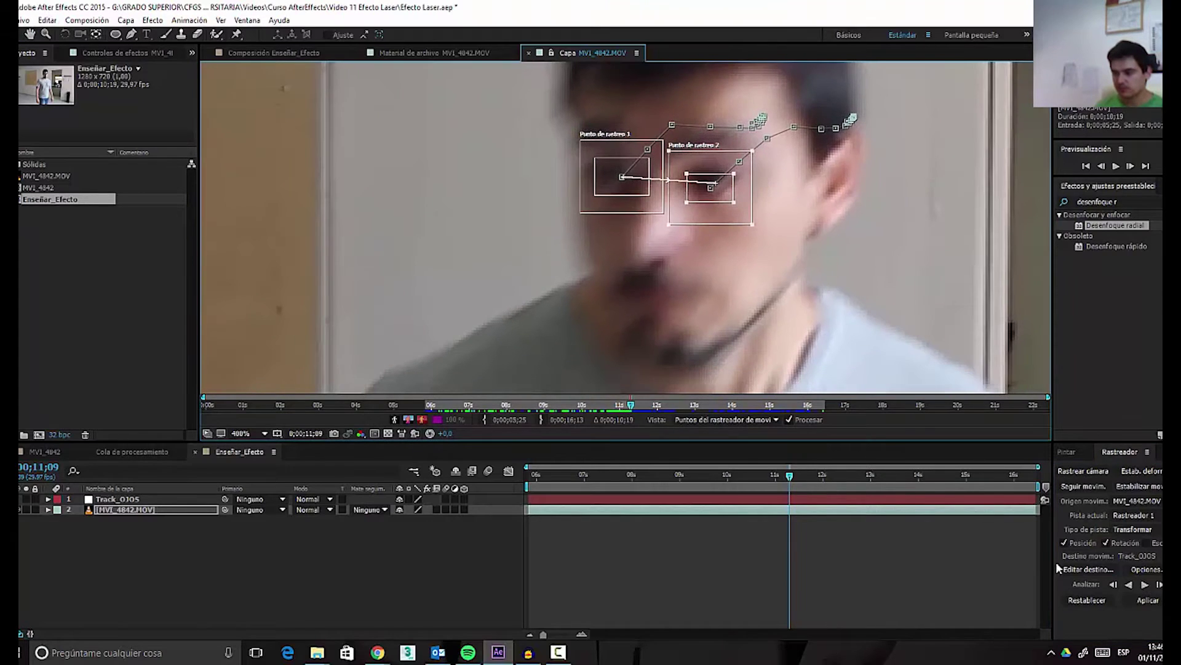
- Analyze one frame forward to 0;00;11;10 and move the drifted track point 1 back onto its eye
click(1157, 584)
key(period)
drag(689, 273, 776, 207)
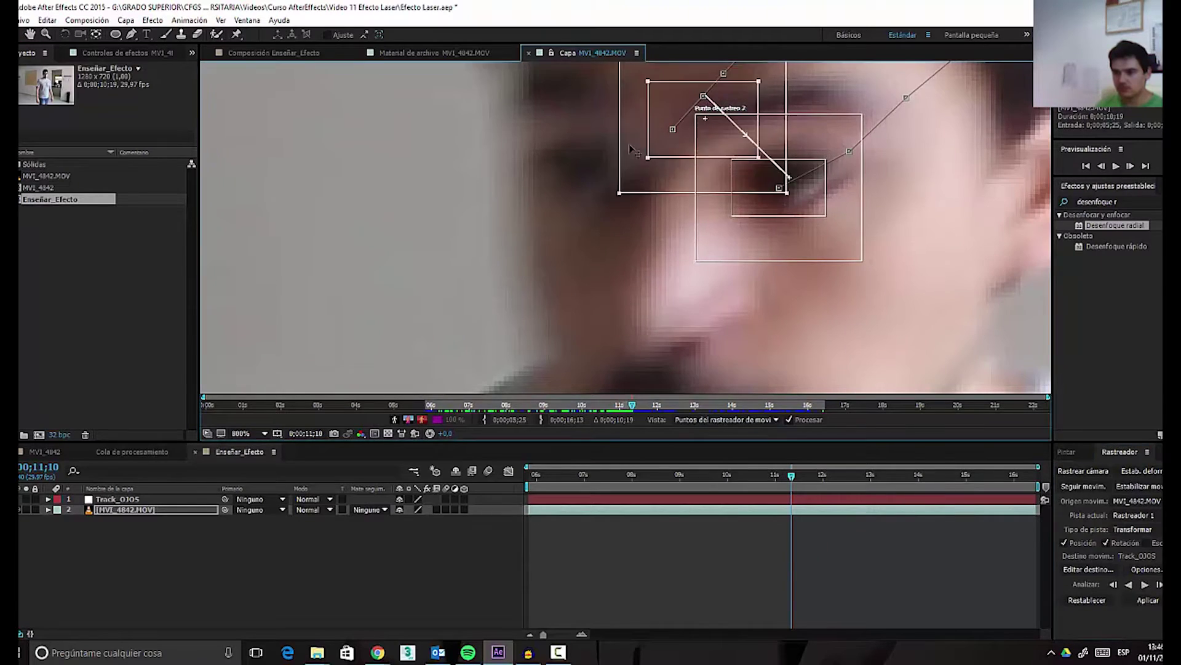
key(comma)
- Continue the eye tracking forward through 0;00;14;22 and 0;00;15;16, undoing misplaced track point adjustments
click(1159, 584)
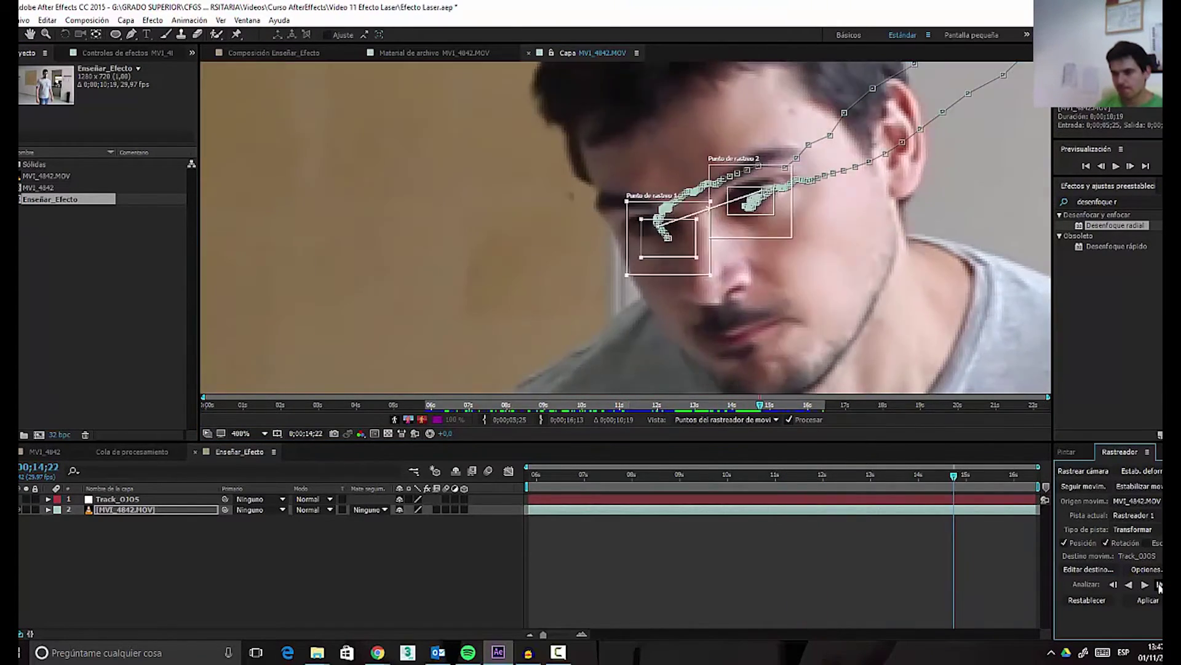
key(period)
drag(547, 262, 591, 320)
key(ctrl+z)
click(1114, 584)
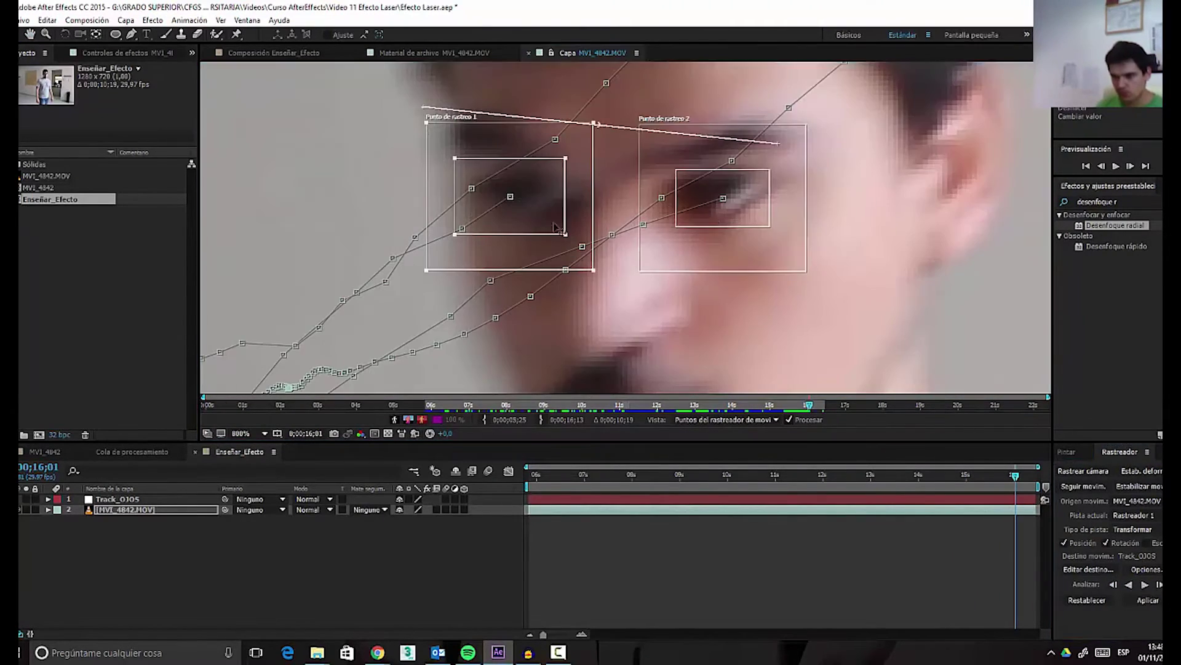
key(ctrl+z)
scroll(616, 140, down, 2)
- Play the footage from its start and scrub to 0;00;11;14 to review how the track points follow the eyes
drag(774, 475, 734, 475)
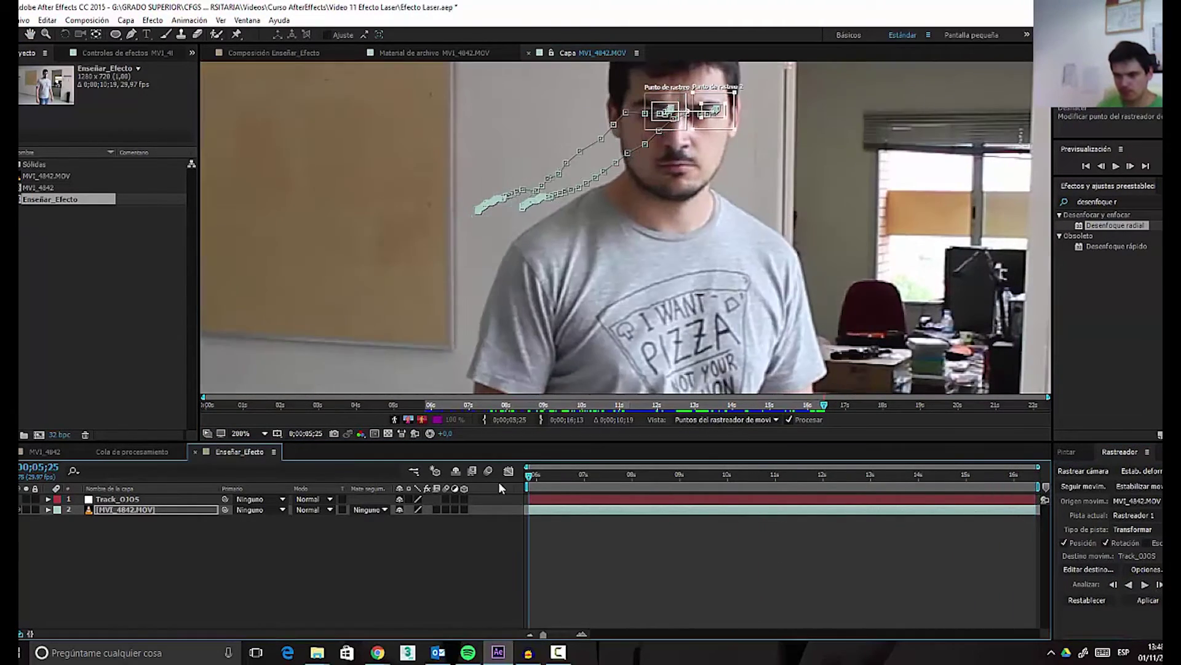
key(Home)
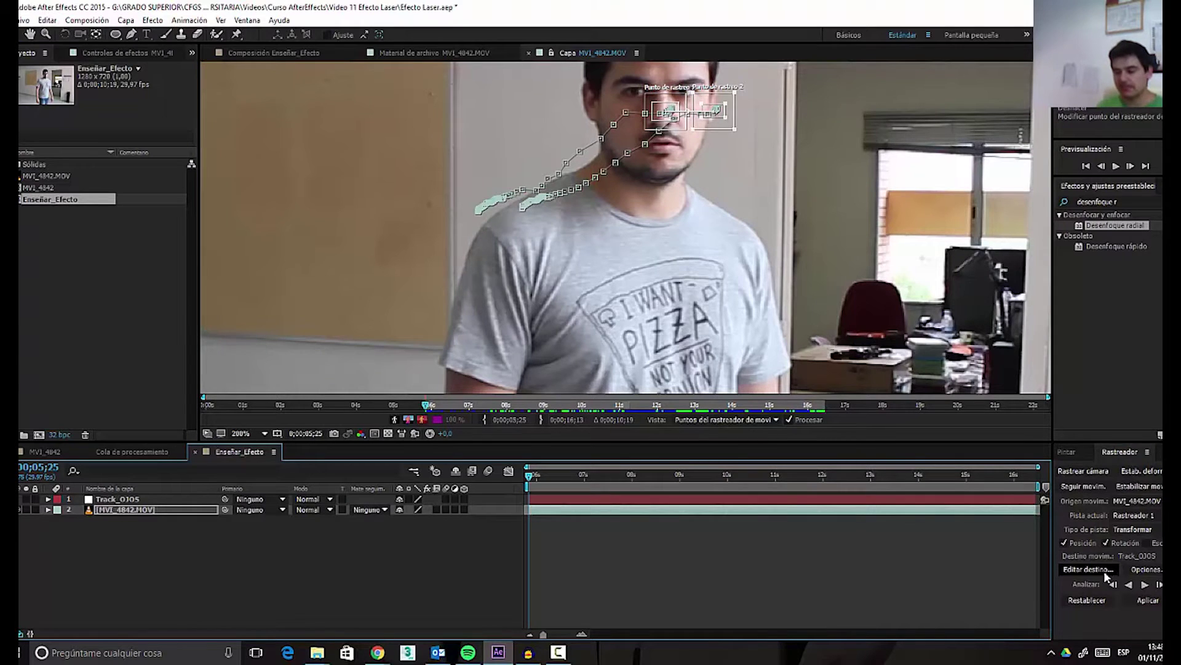
key(space)
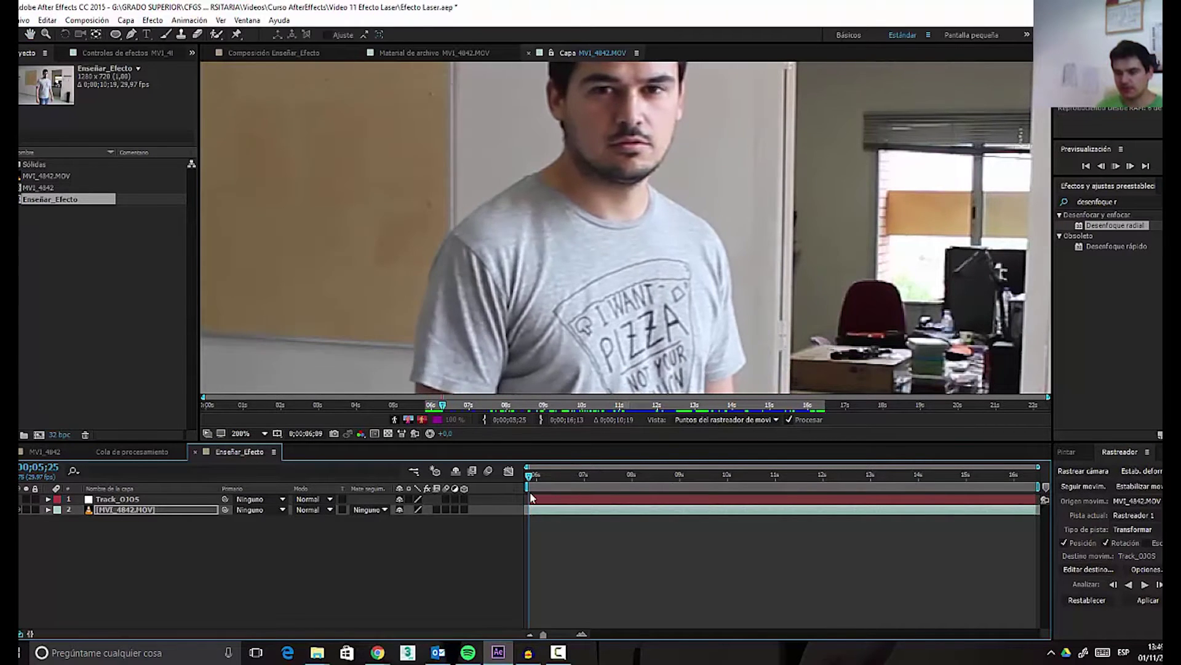
key(space)
drag(571, 486, 798, 486)
- Apply the motion tracking to the Track_OJOS null in X and Y, and collapse both layers' properties
click(1088, 569)
click(506, 185)
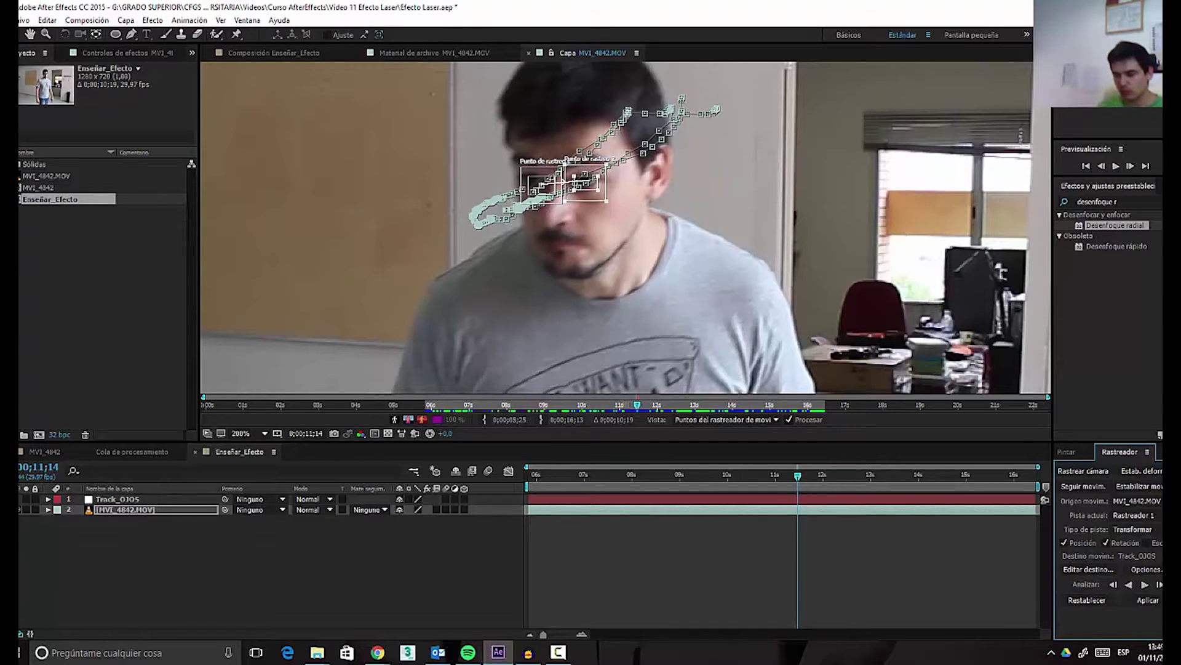
click(1147, 600)
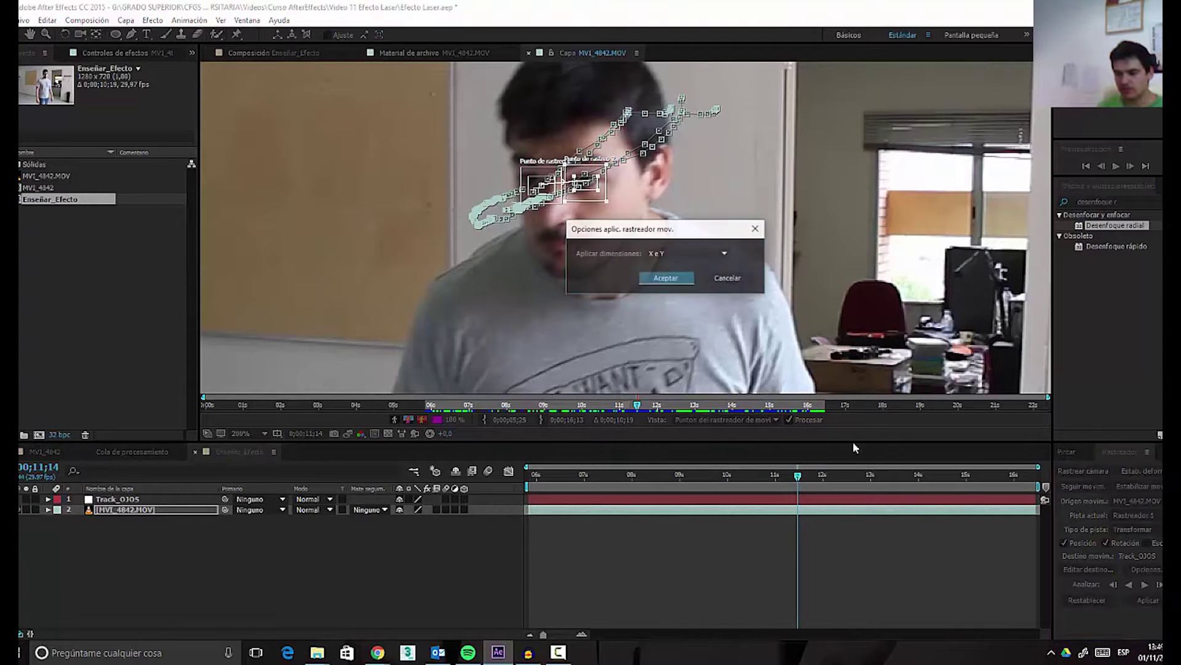
click(658, 280)
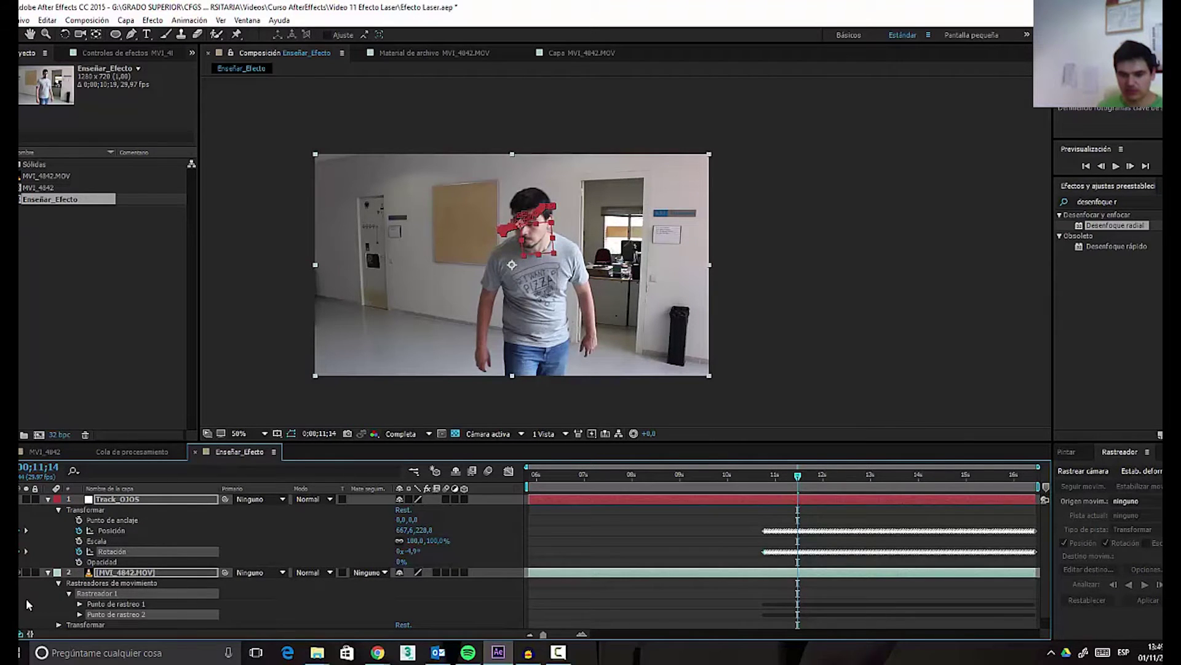
click(48, 573)
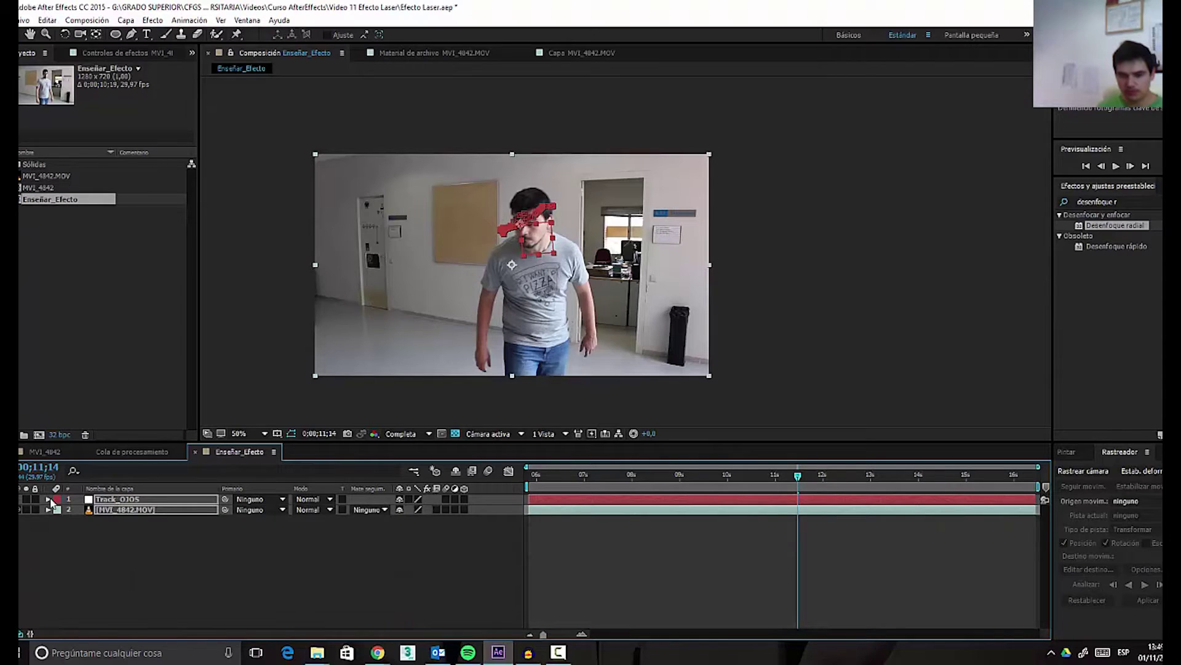
click(242, 548)
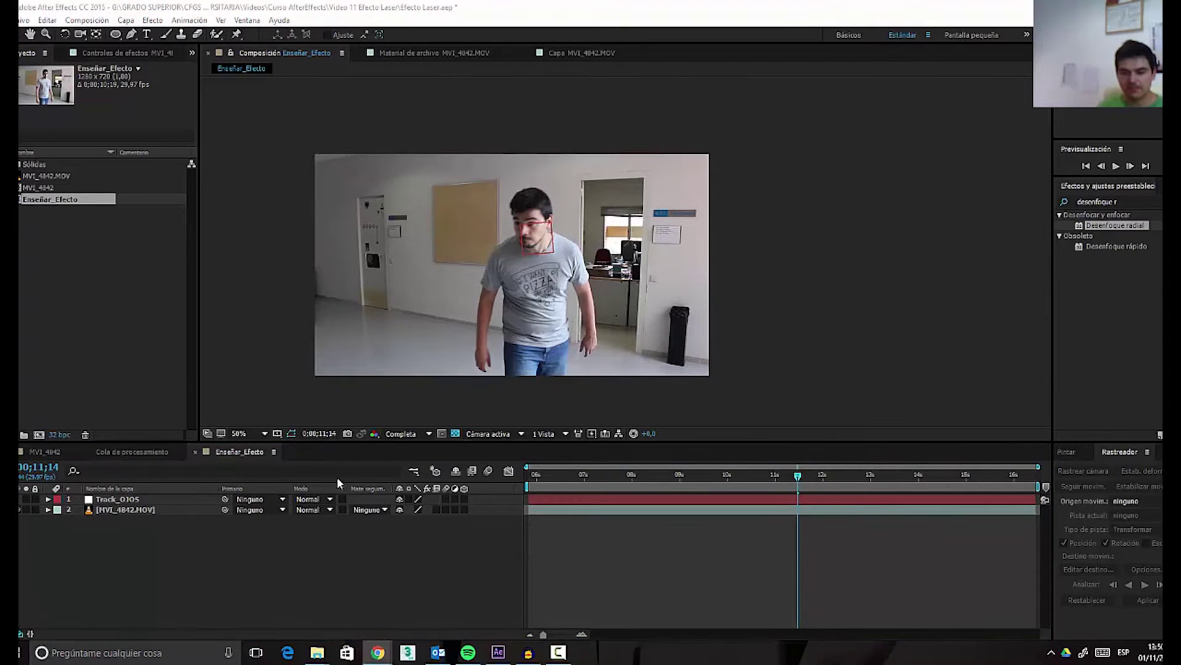
- Go to 0;00;11;16 and add a white 1280 x 720 px solid to the Enseñar_Efecto composition
scroll(541, 295, up, 2)
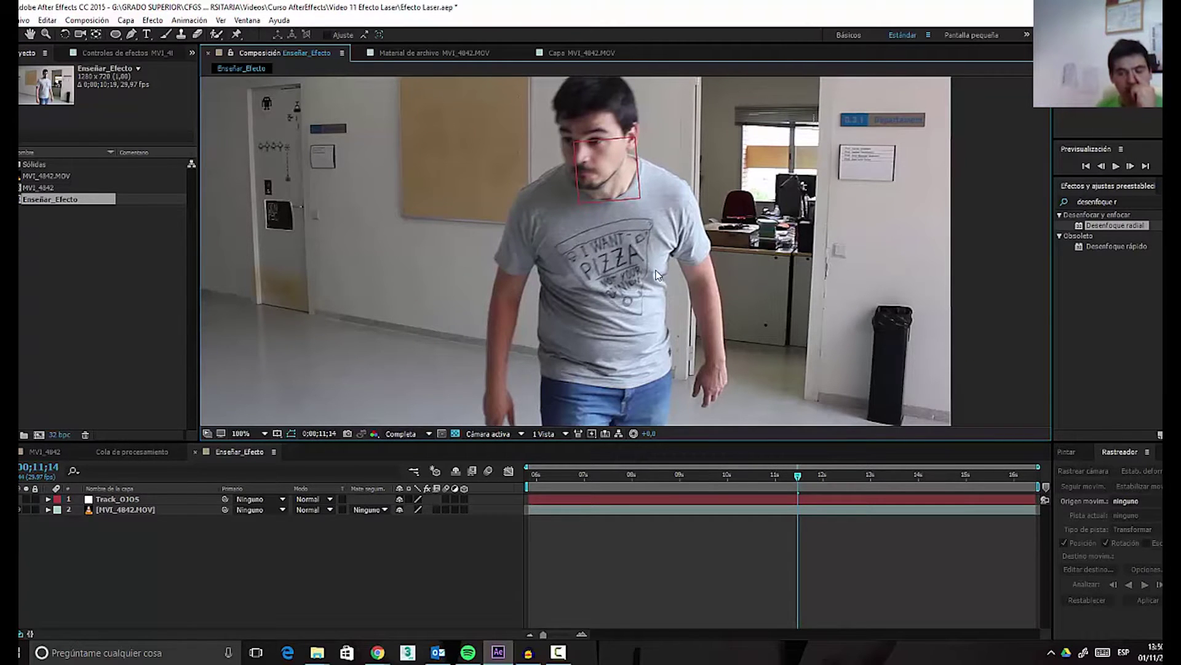
drag(750, 475, 800, 485)
scroll(640, 185, up, 4)
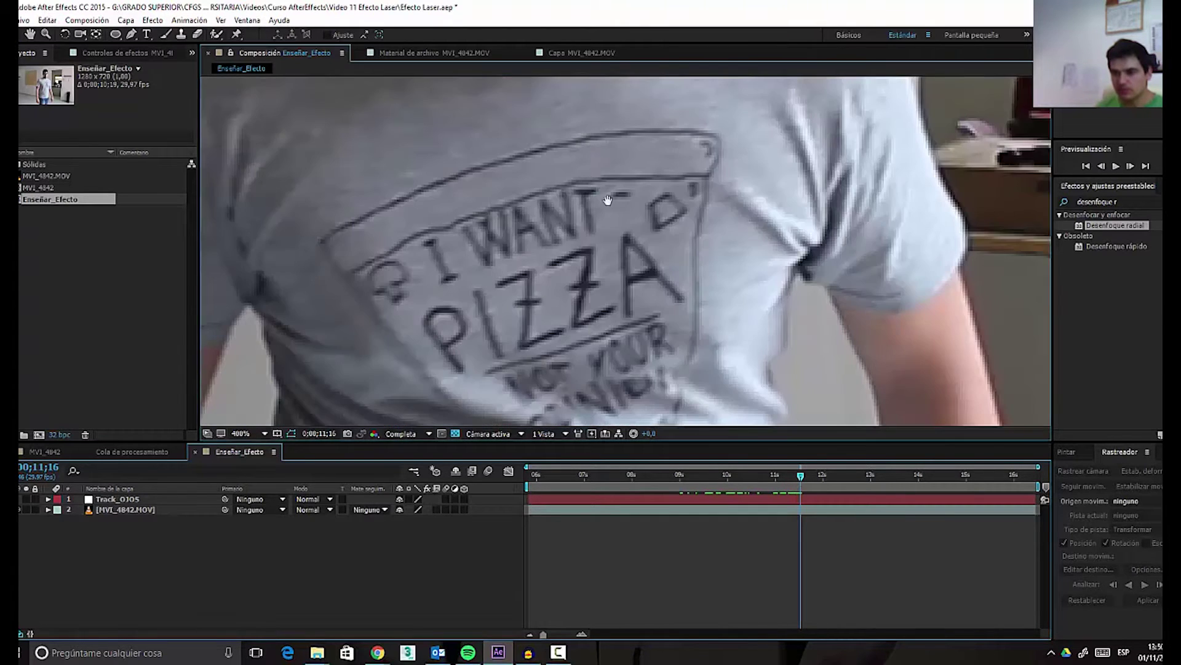
key(v)
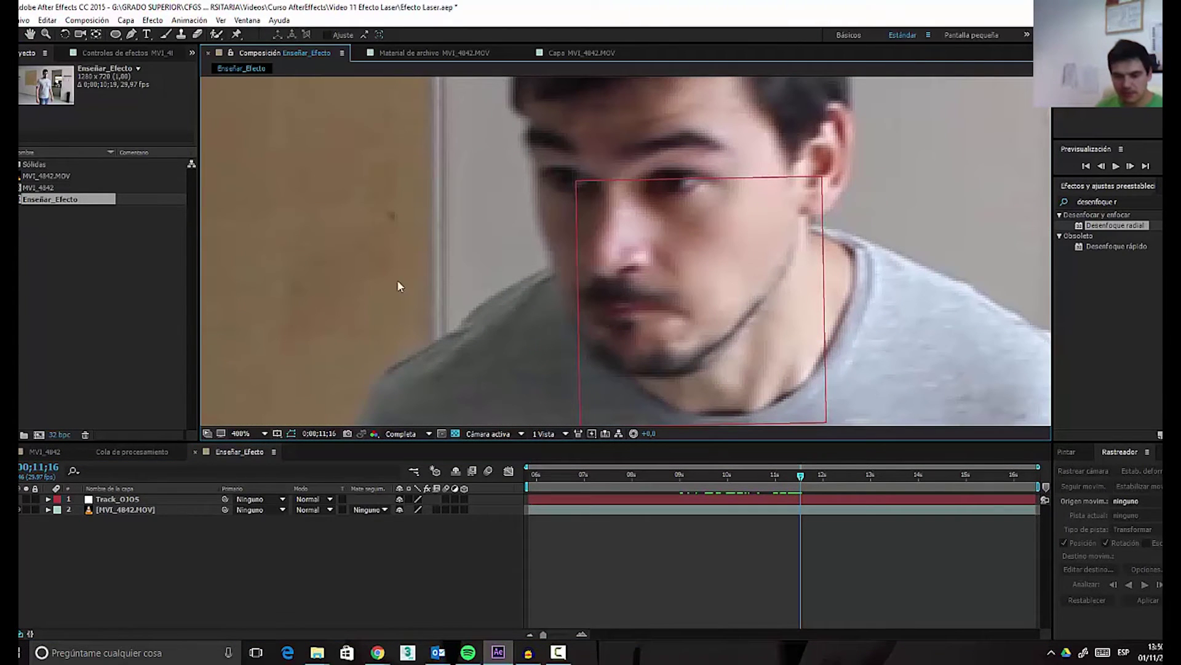
right_click(120, 568)
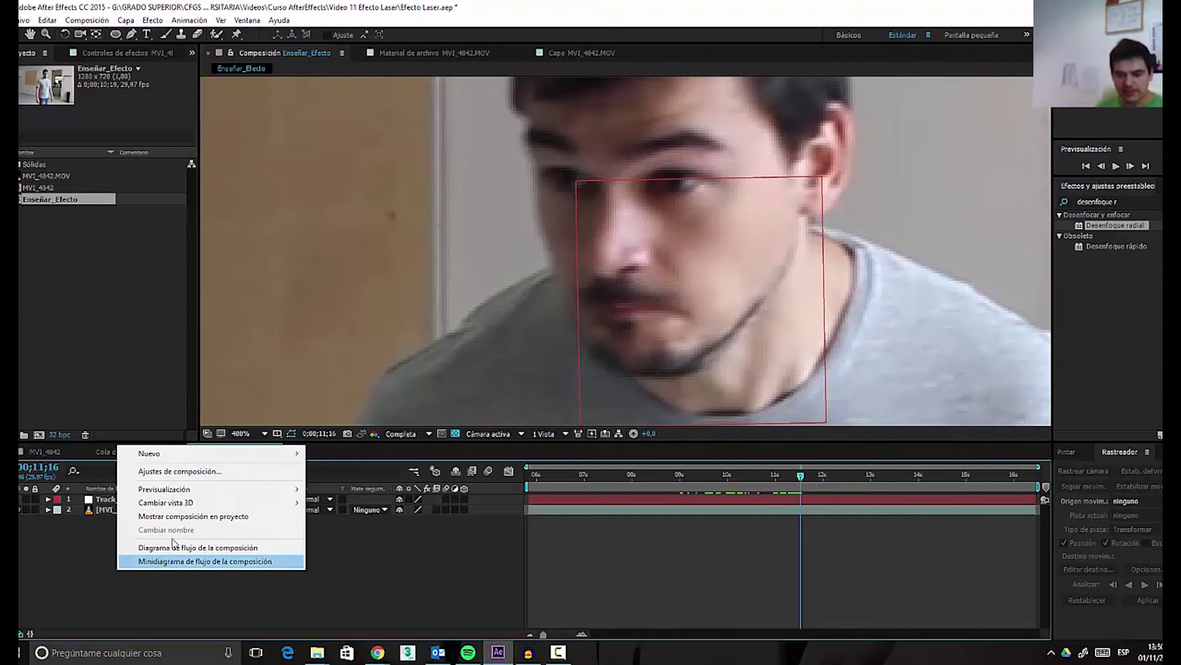
mouse_move(214, 455)
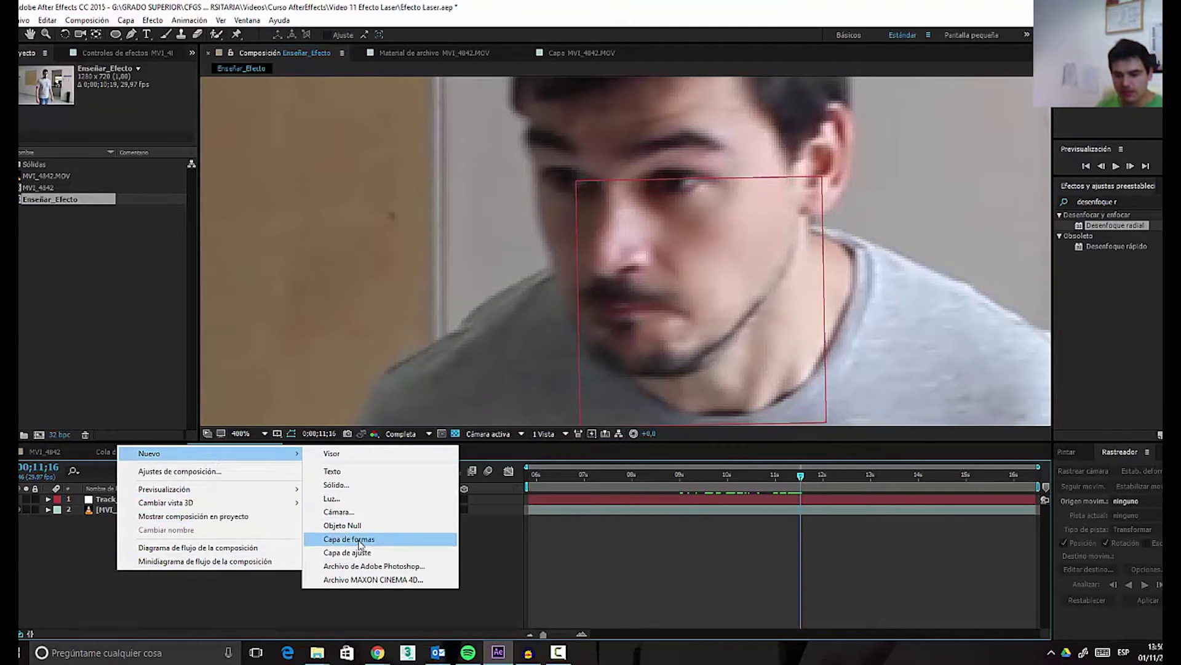
click(338, 485)
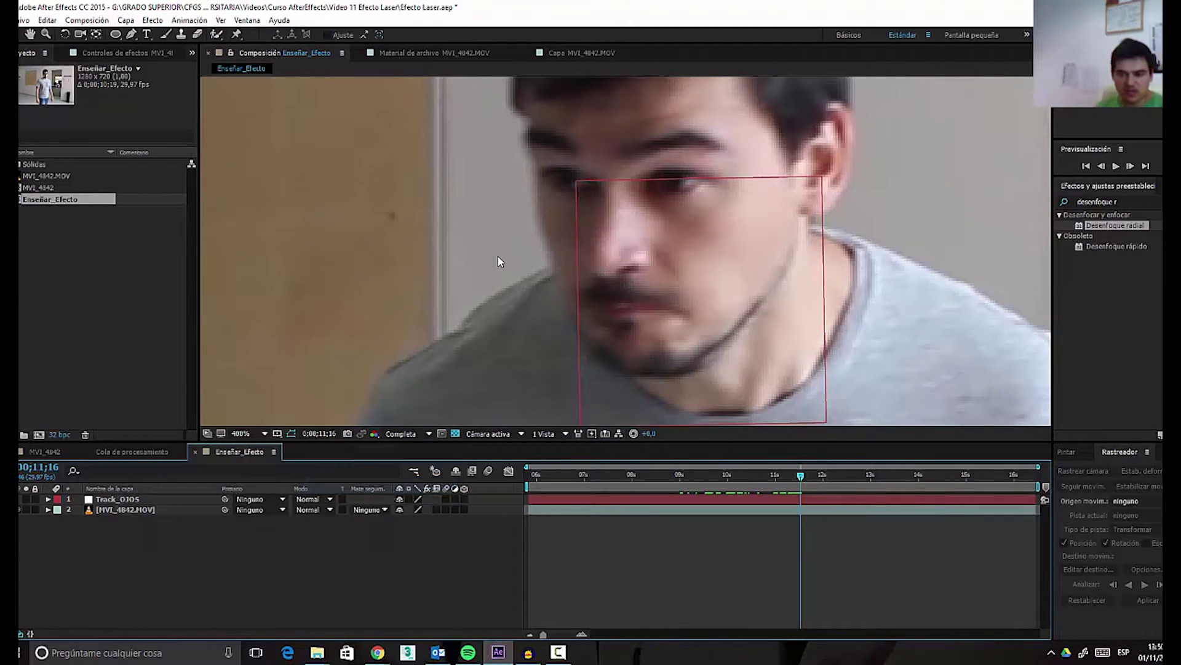
click(417, 312)
click(19, 43)
click(267, 30)
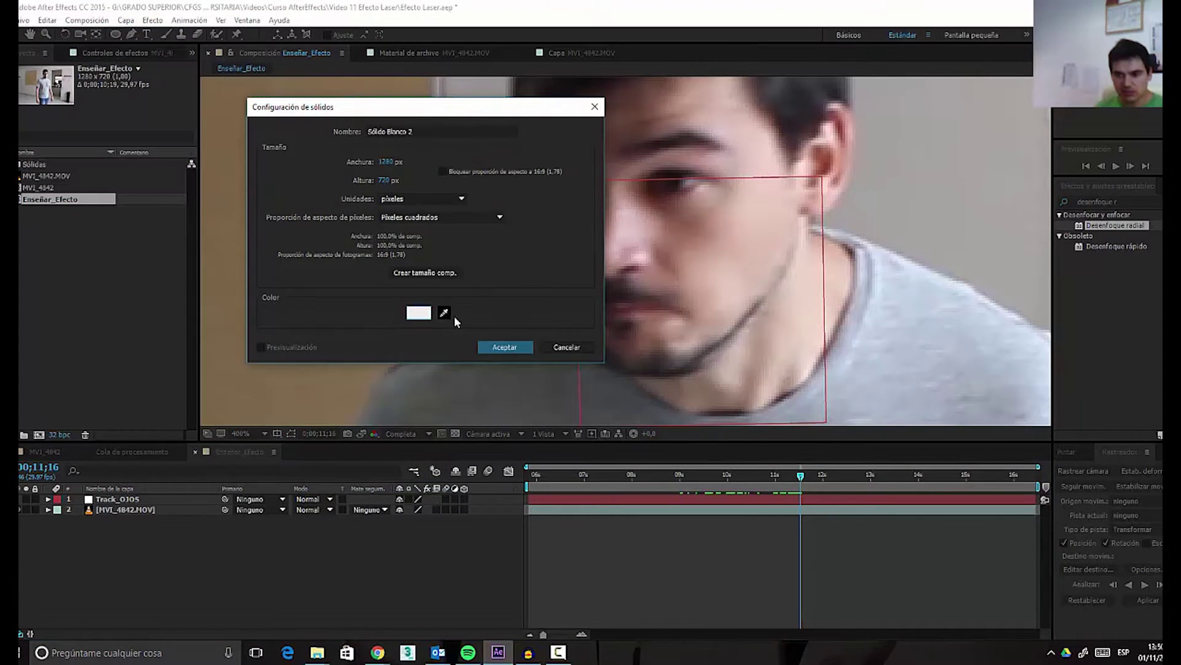
click(501, 347)
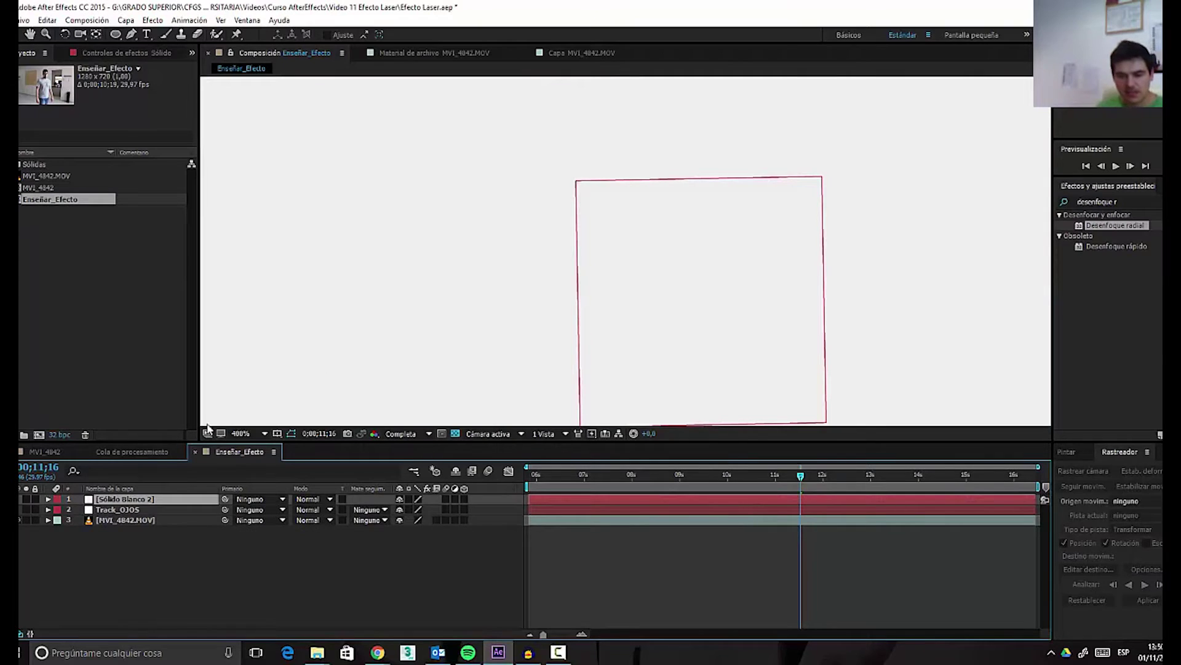
- Toggle the white solid's visibility and leave it hidden so the man's face shows
click(27, 499)
click(27, 499)
click(27, 499)
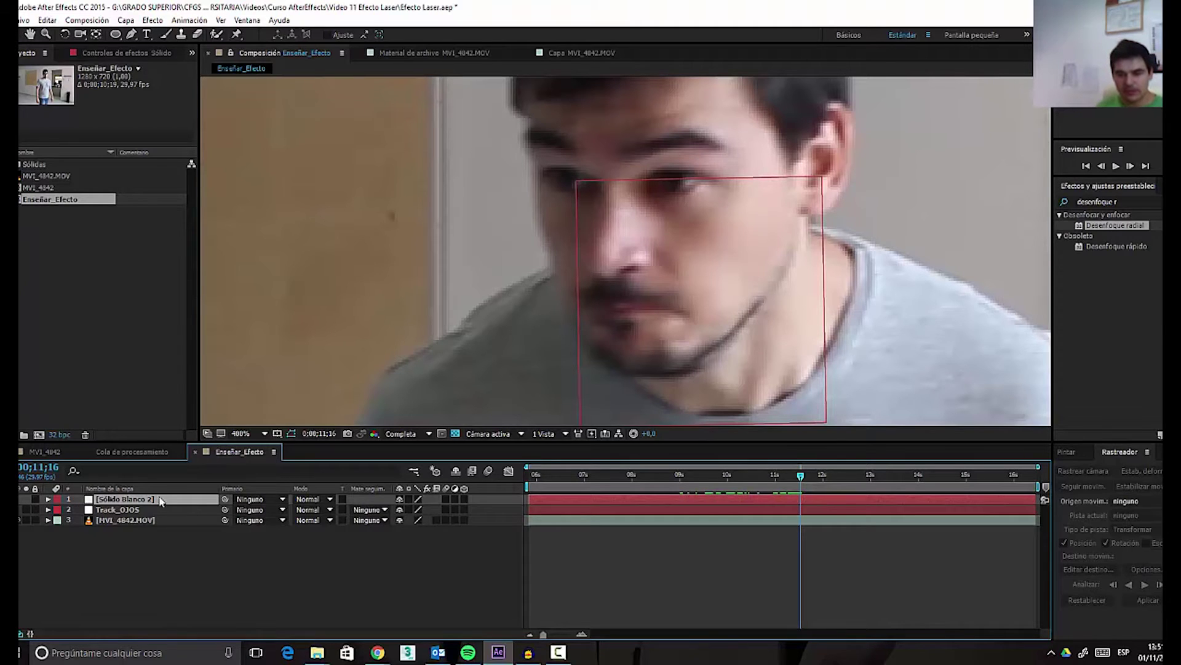
click(26, 499)
click(27, 499)
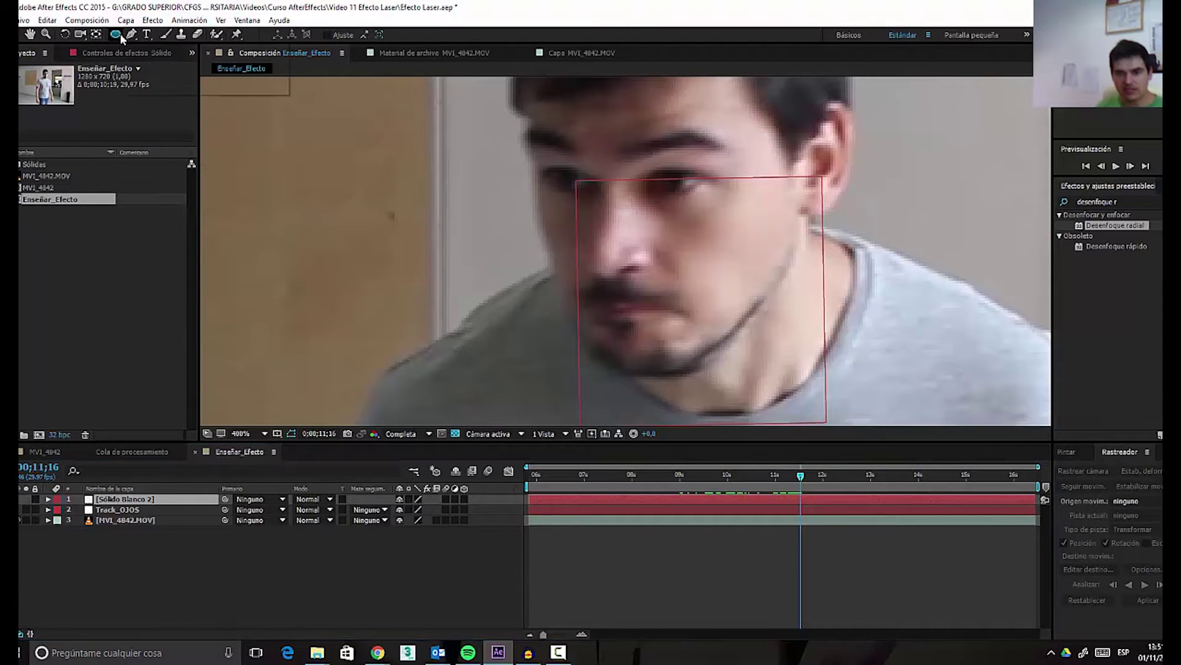
- Draw an elliptical mask around each of the man's eyes on the hidden solid
click(118, 35)
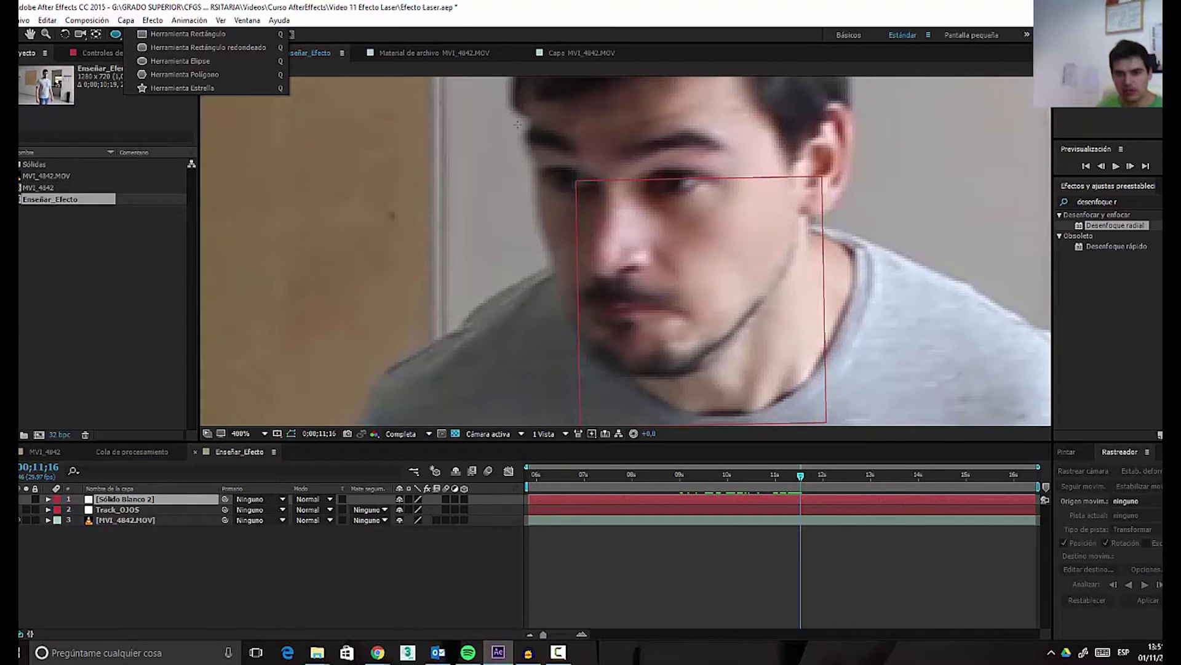
scroll(596, 248, up, 2)
scroll(474, 227, down, 1)
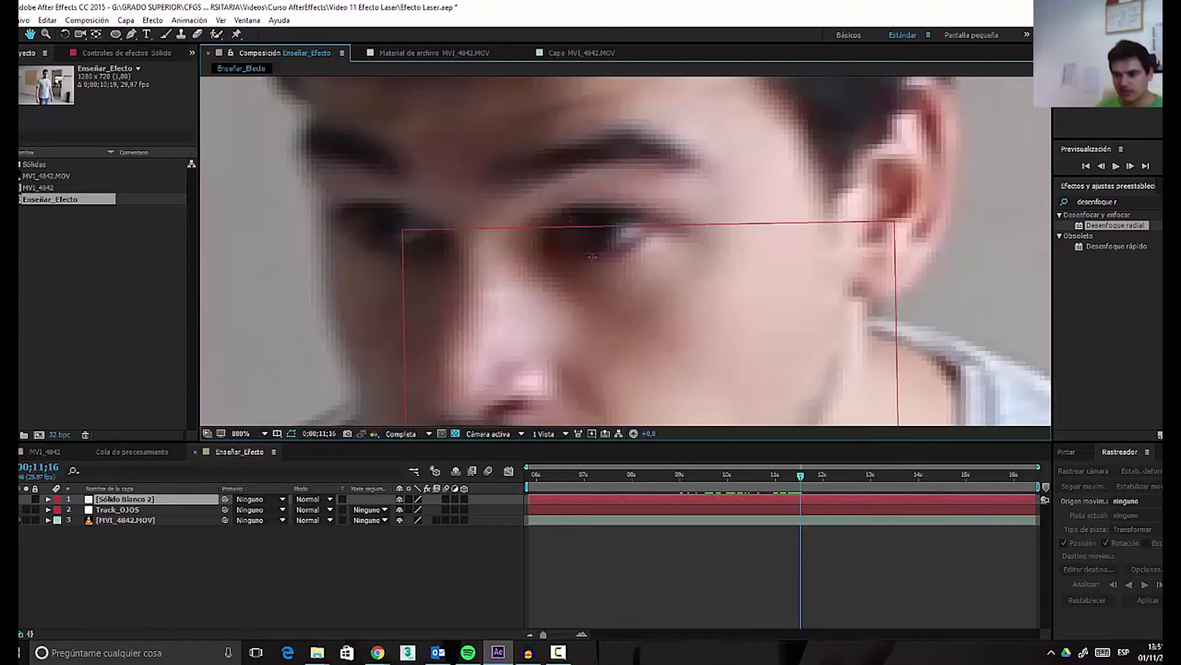
drag(550, 213, 660, 257)
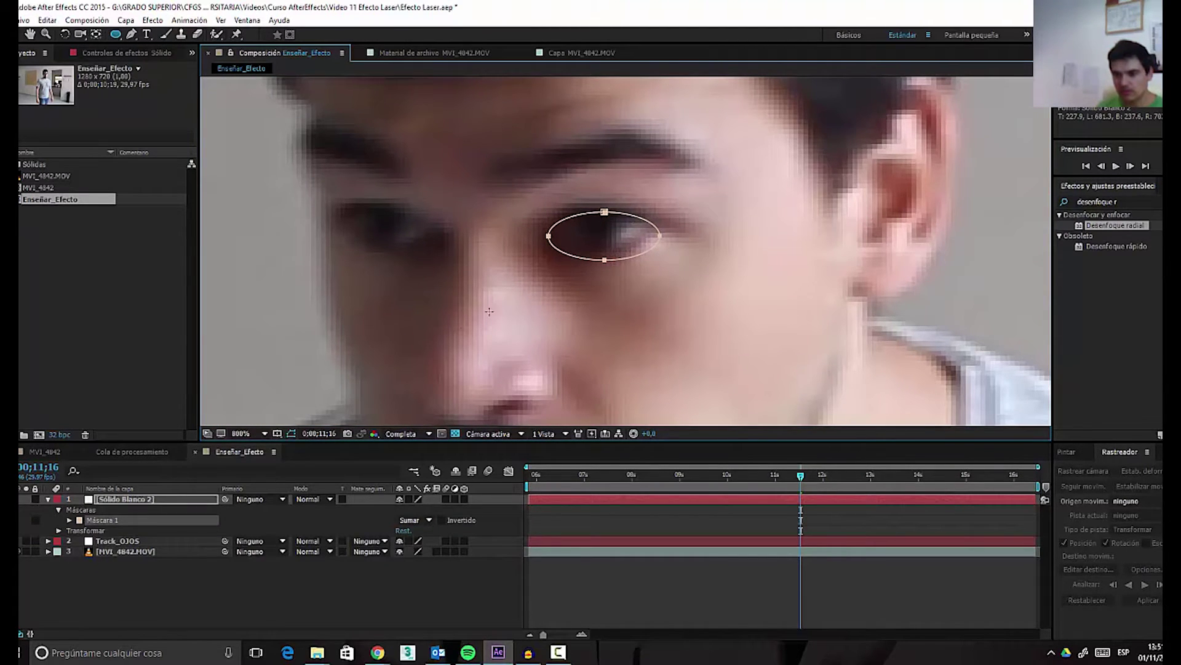
drag(539, 284, 728, 291)
drag(529, 212, 633, 256)
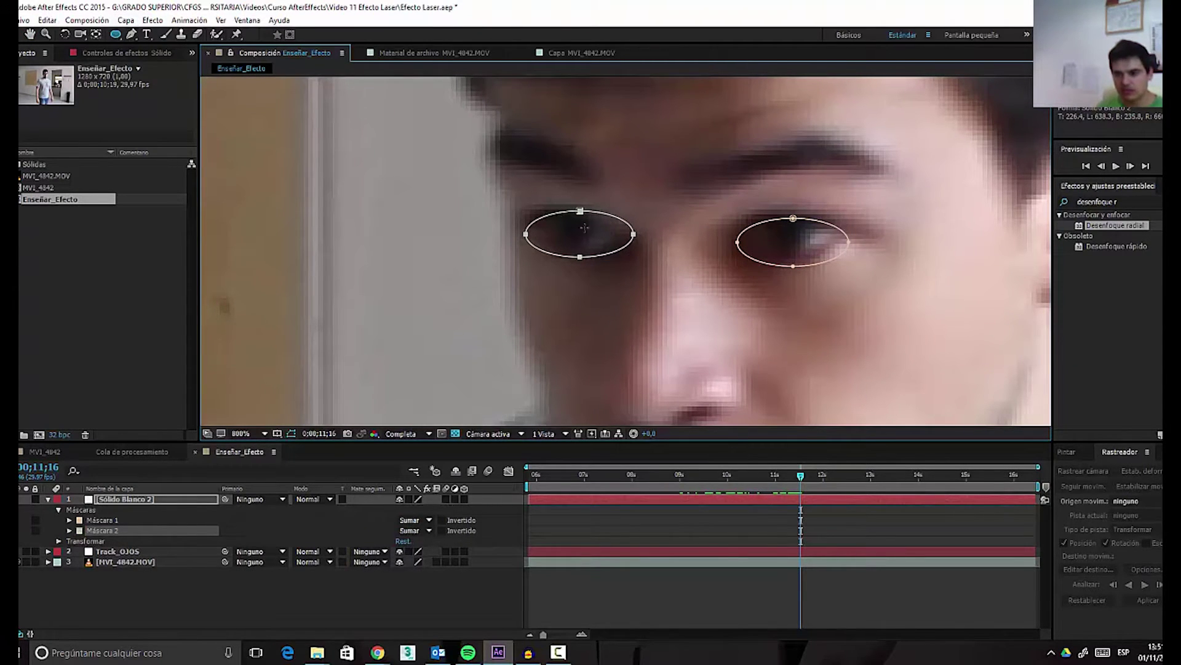
- Adjust the points of both eye masks with the Pen tool to fit the shape of the eyes
click(131, 34)
click(633, 236)
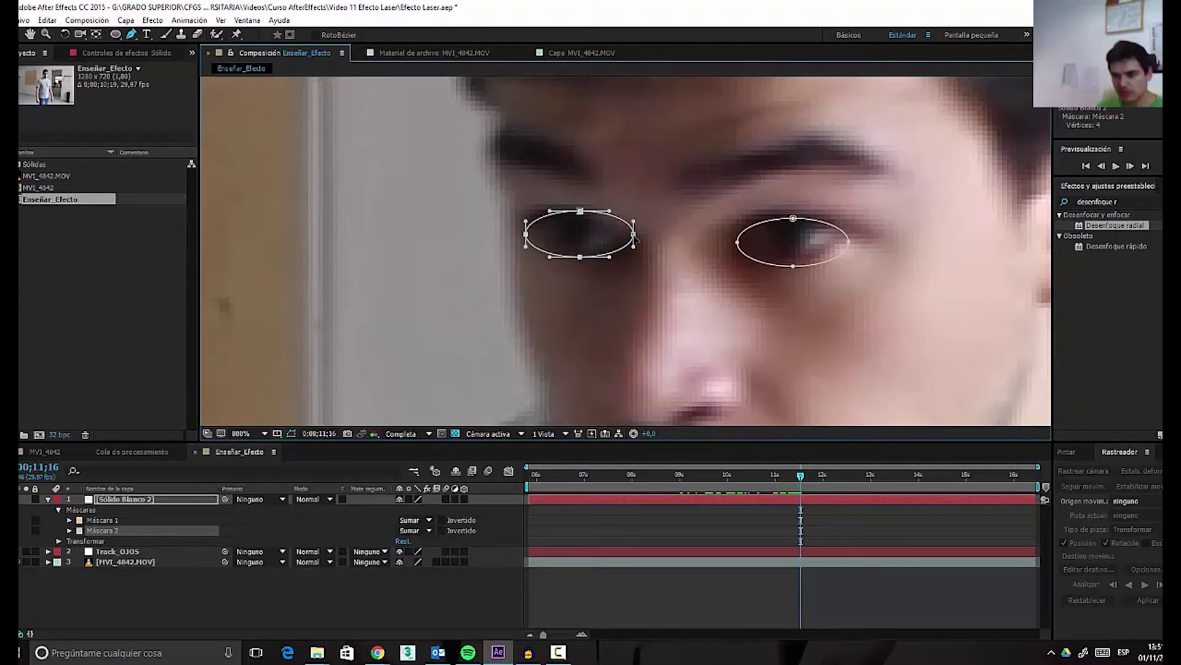
drag(636, 242, 633, 242)
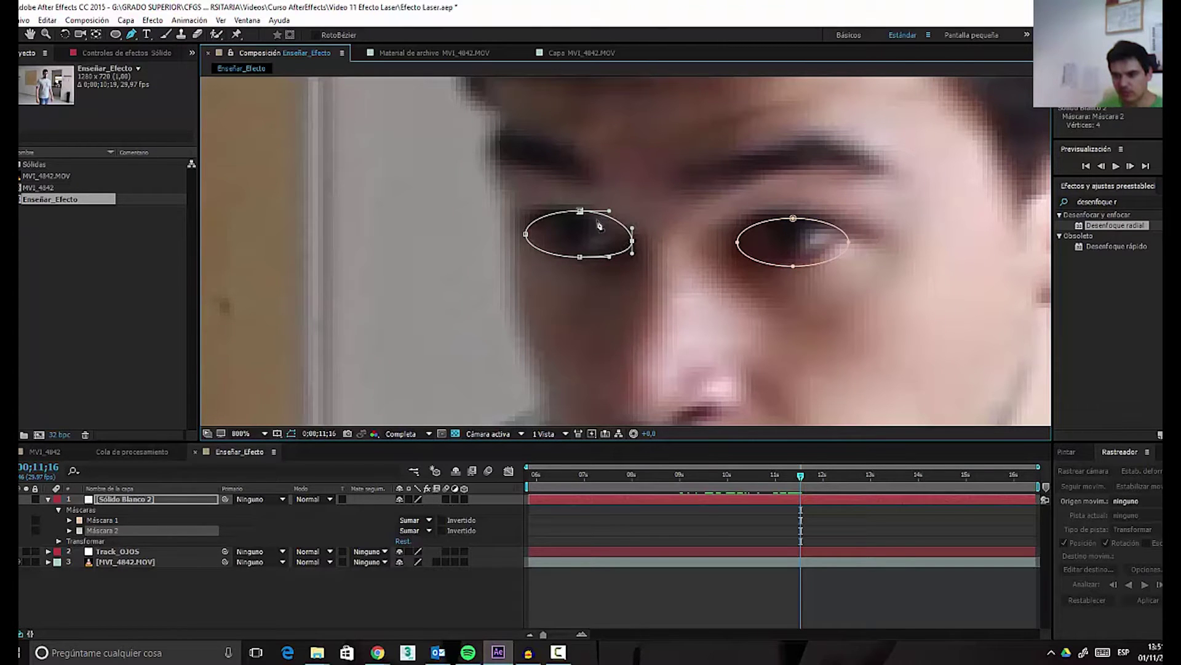
key(comma)
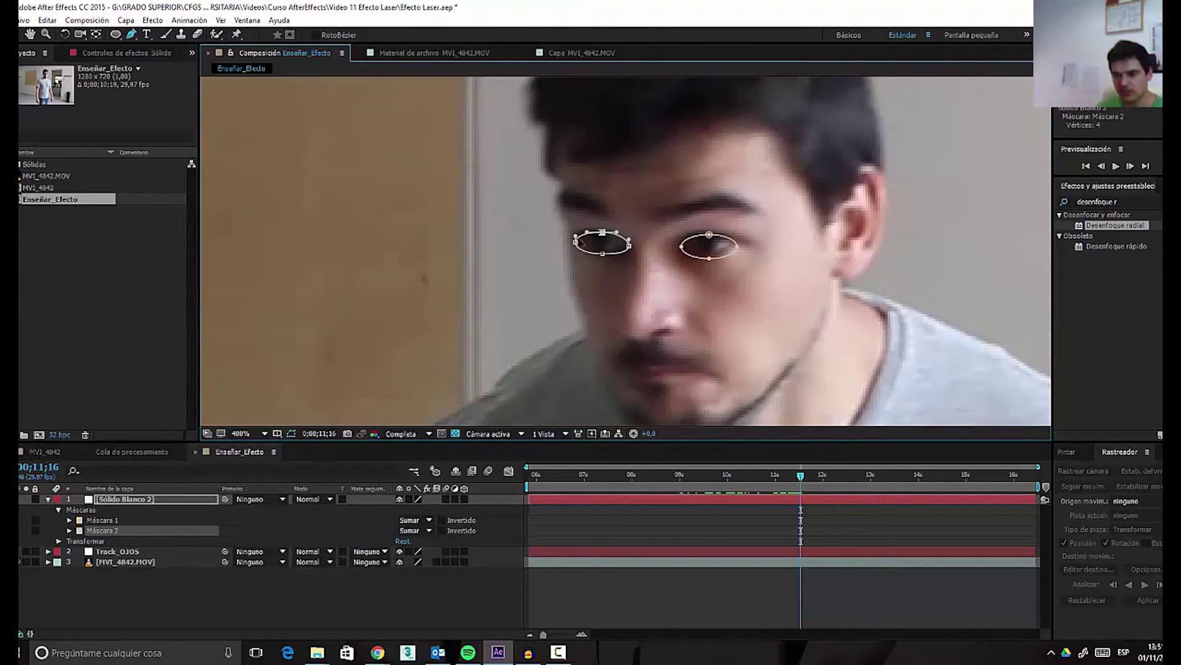
drag(654, 317, 648, 293)
key(period)
drag(798, 223, 782, 250)
click(729, 280)
scroll(784, 252, down, 1)
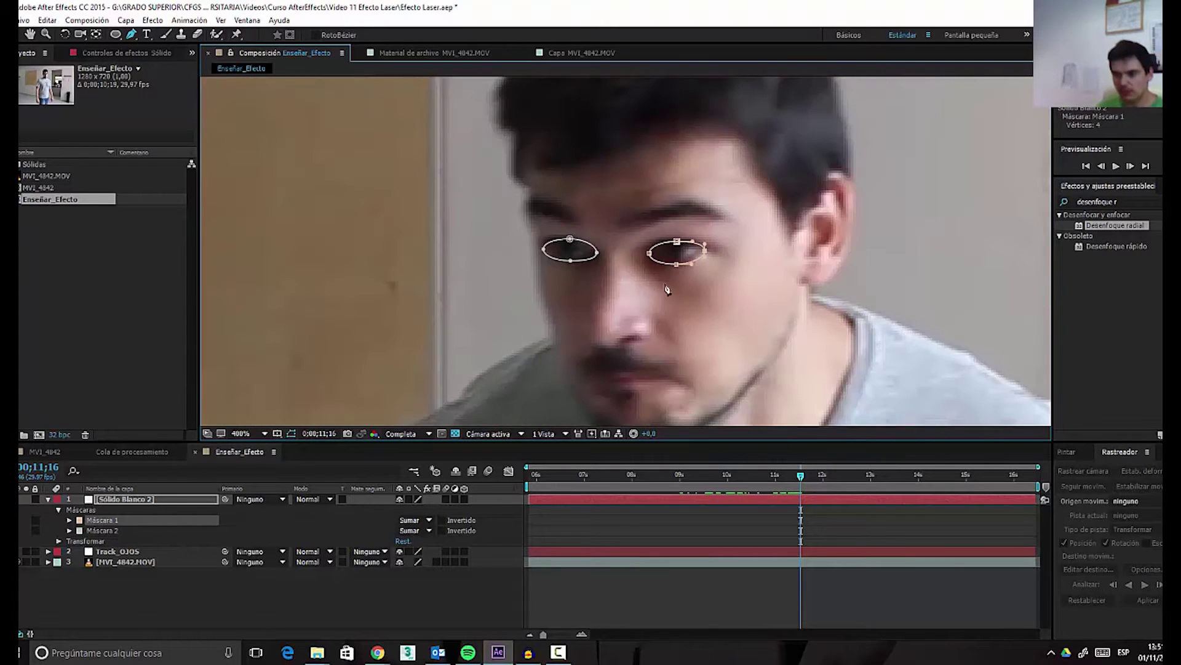
drag(678, 281, 787, 209)
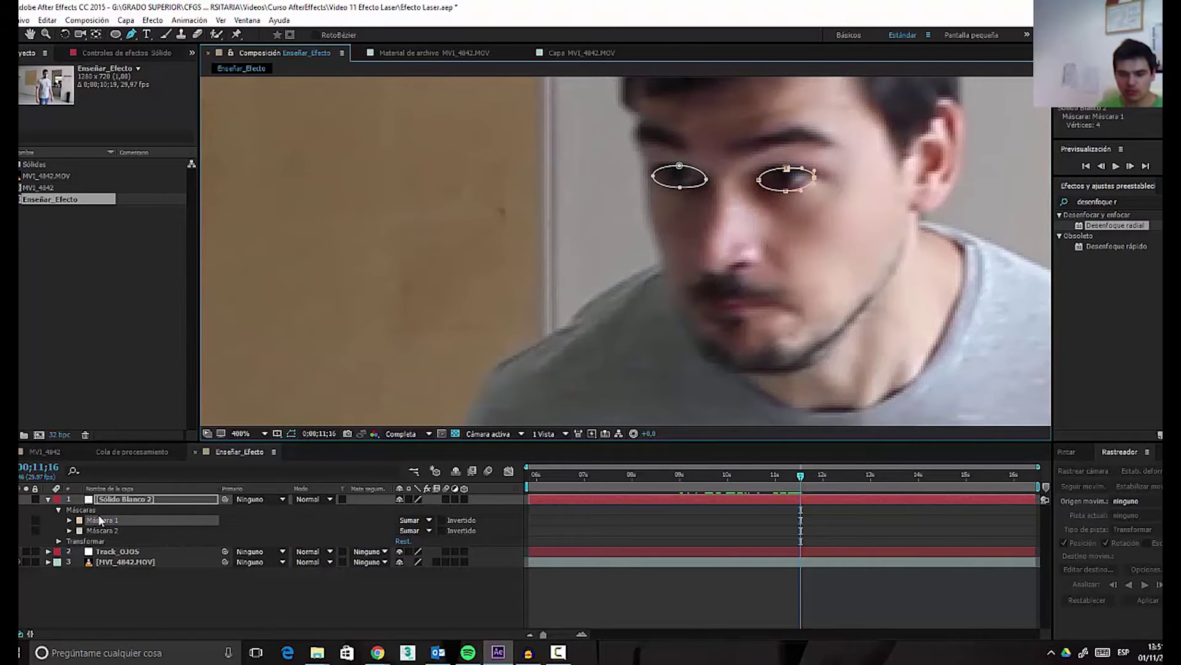
- Rename the masked solid as Brillo_Ojos and parent it to the Track_OJOS null
click(270, 499)
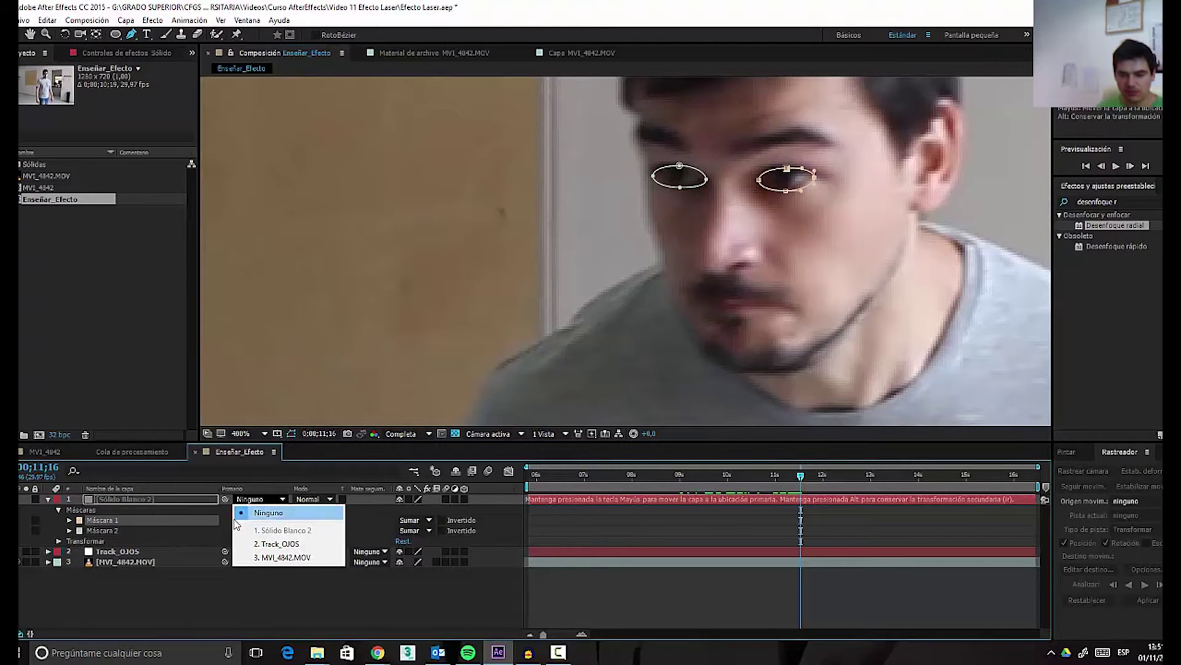
click(138, 502)
right_click(139, 503)
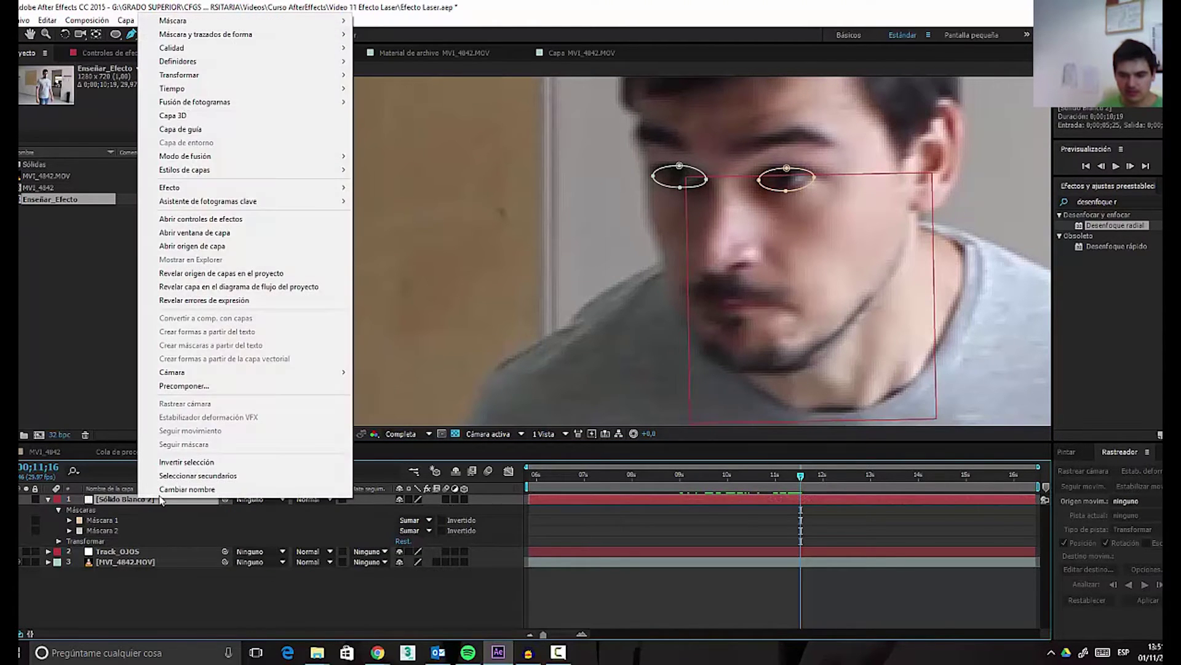
click(194, 496)
text(Brt)
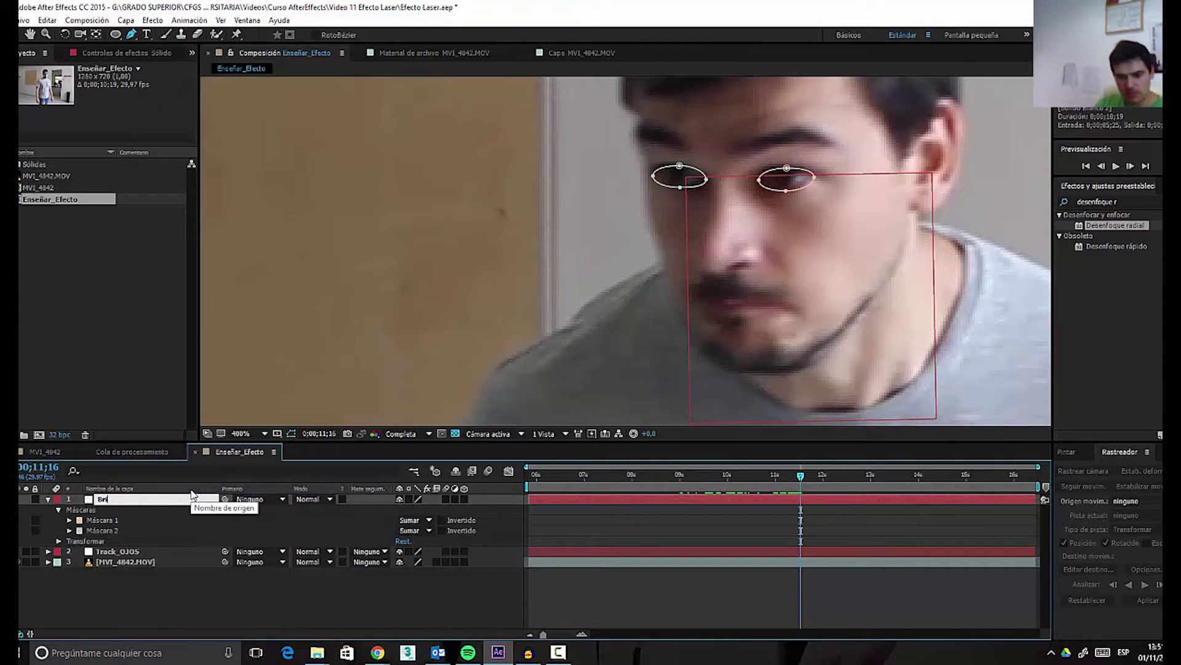
text(llo_Ojos)
key(Return)
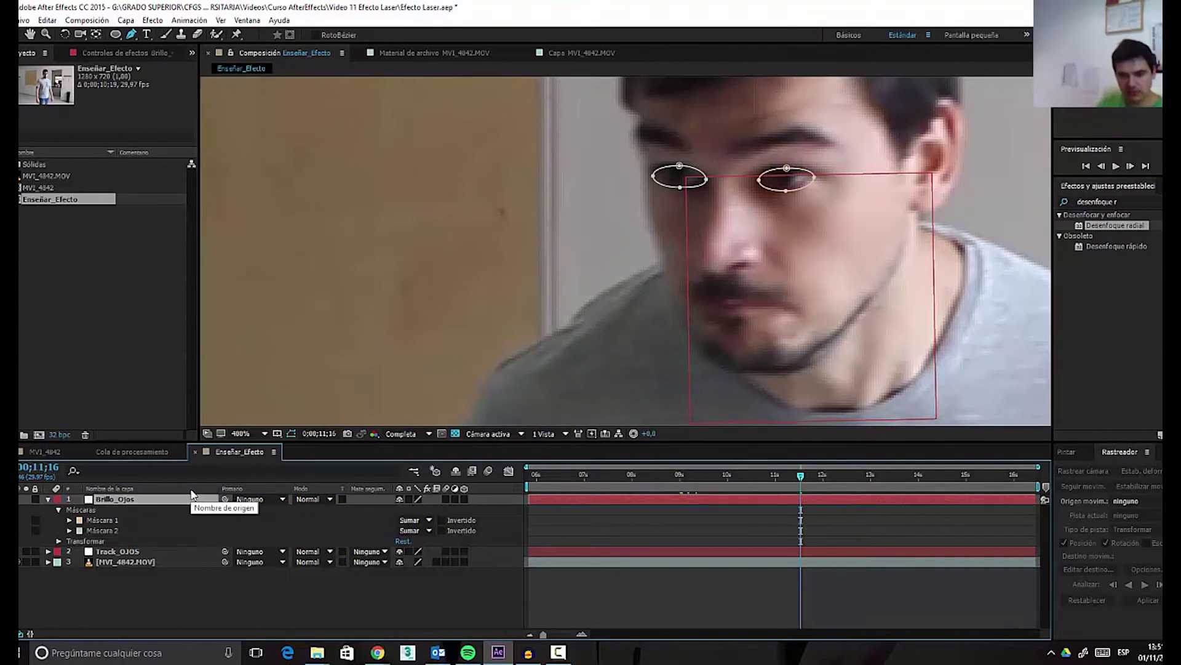
click(236, 499)
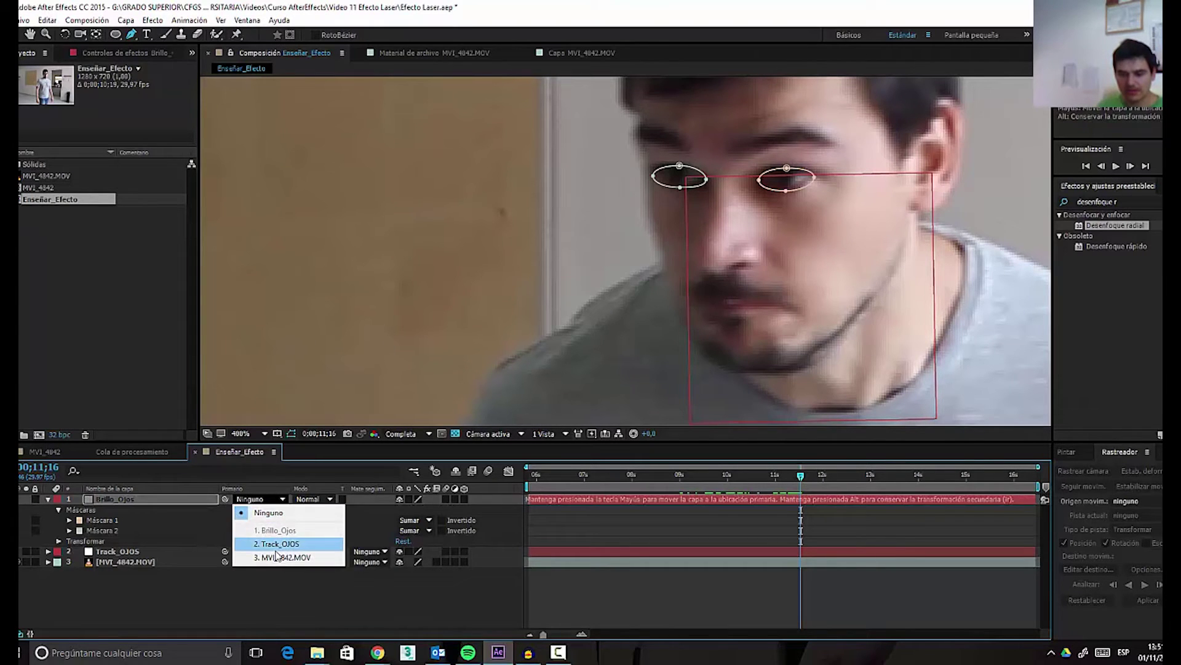
click(275, 548)
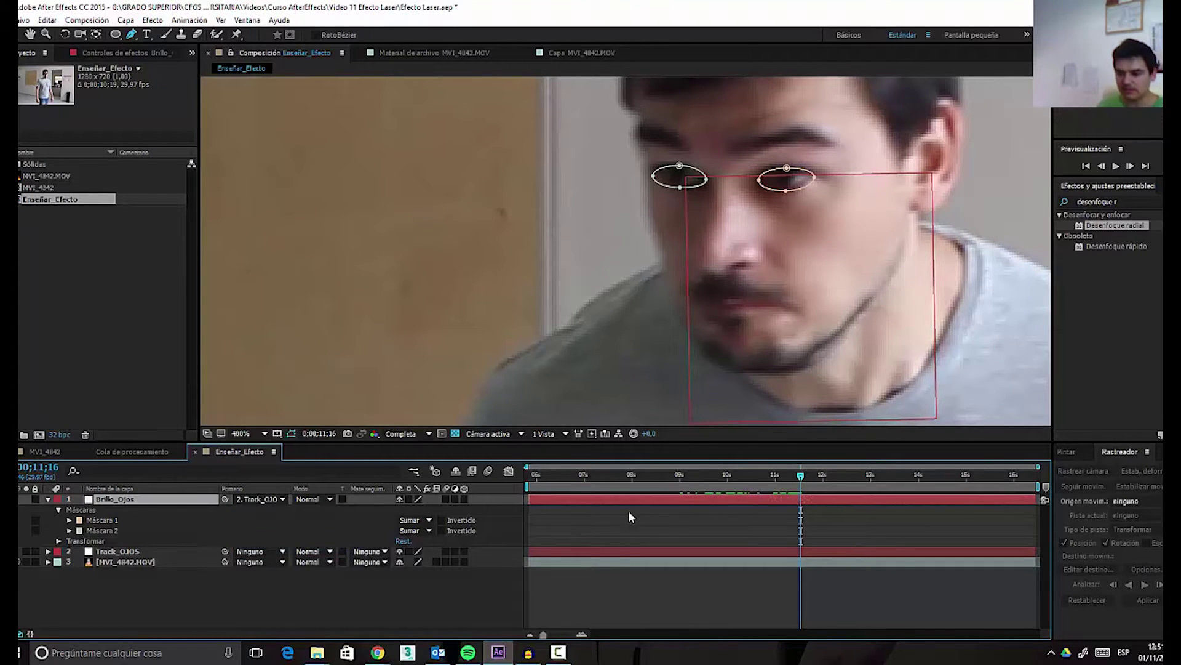
- Scrub the composition between 0;00;11;16 and 0;00;14;28 to check how well the masks follow the eyes
drag(741, 475, 963, 486)
scroll(777, 245, down, 2)
scroll(714, 261, up, 1)
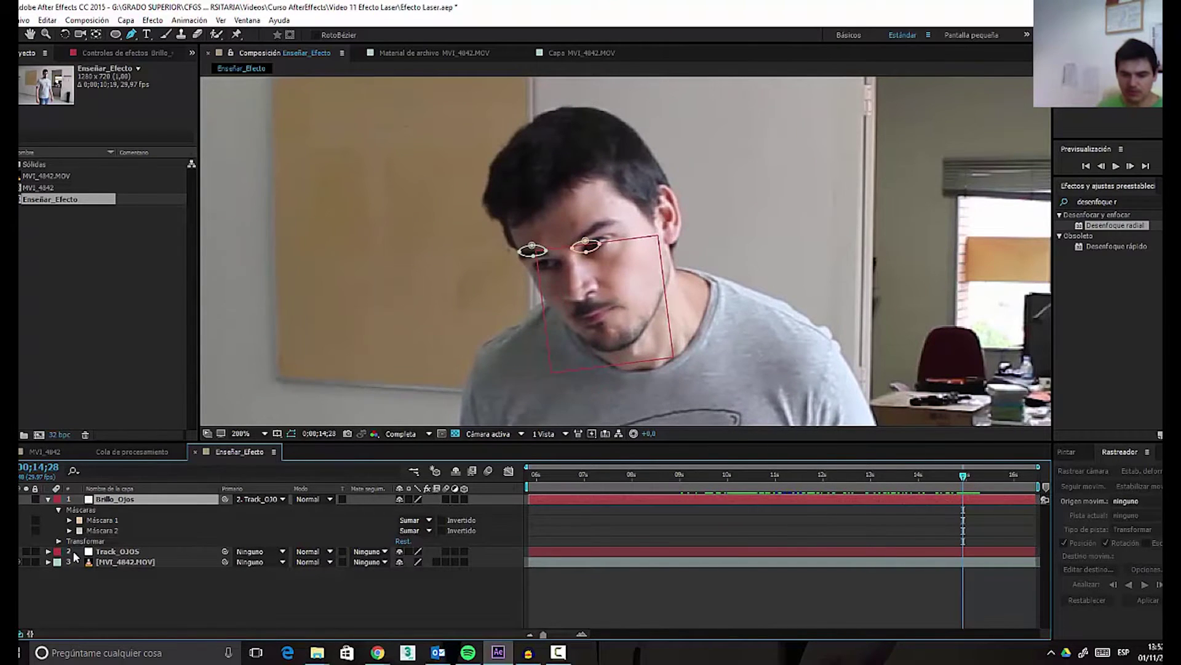
click(119, 562)
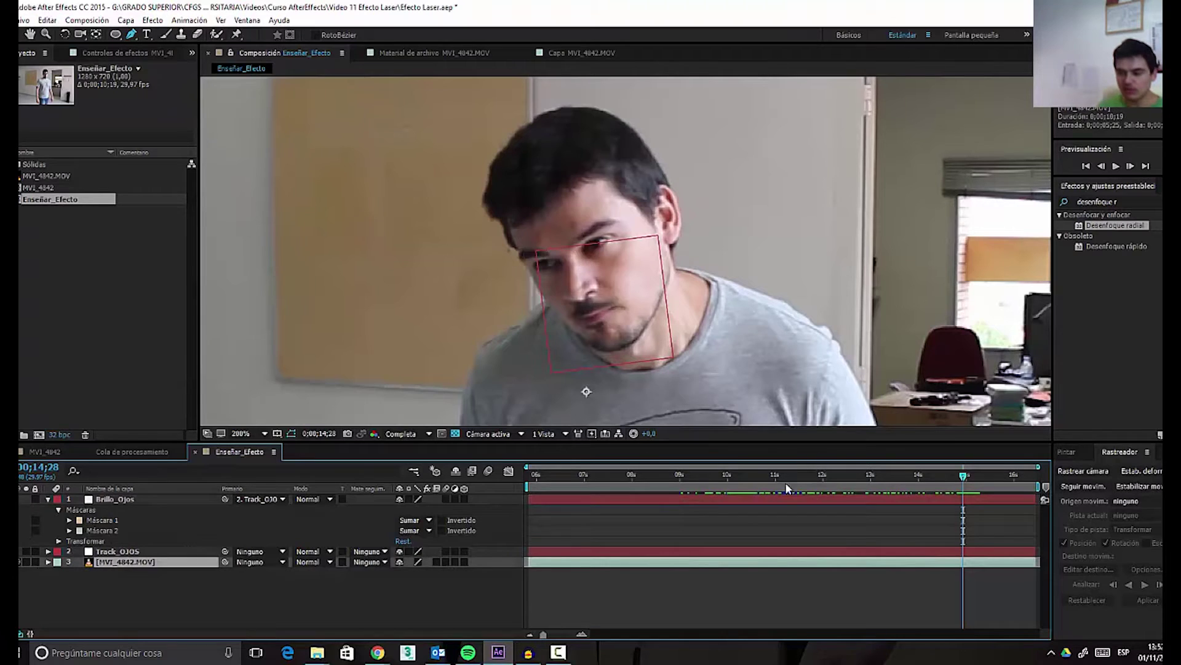
click(954, 479)
click(108, 500)
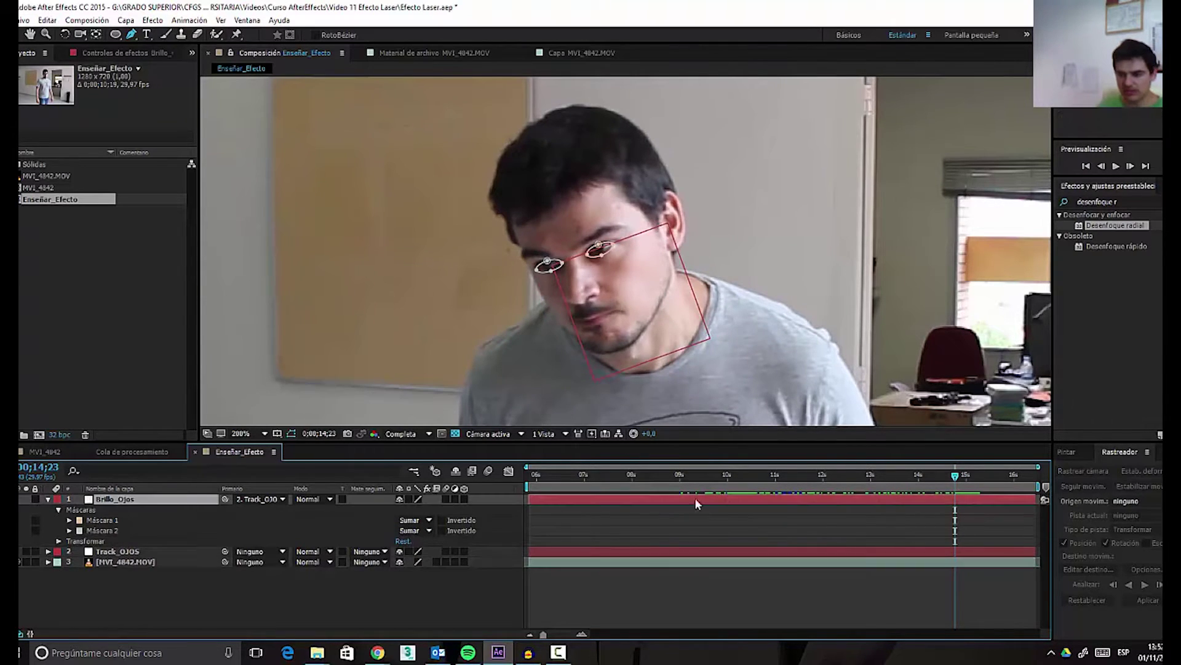
click(936, 485)
drag(941, 486, 913, 514)
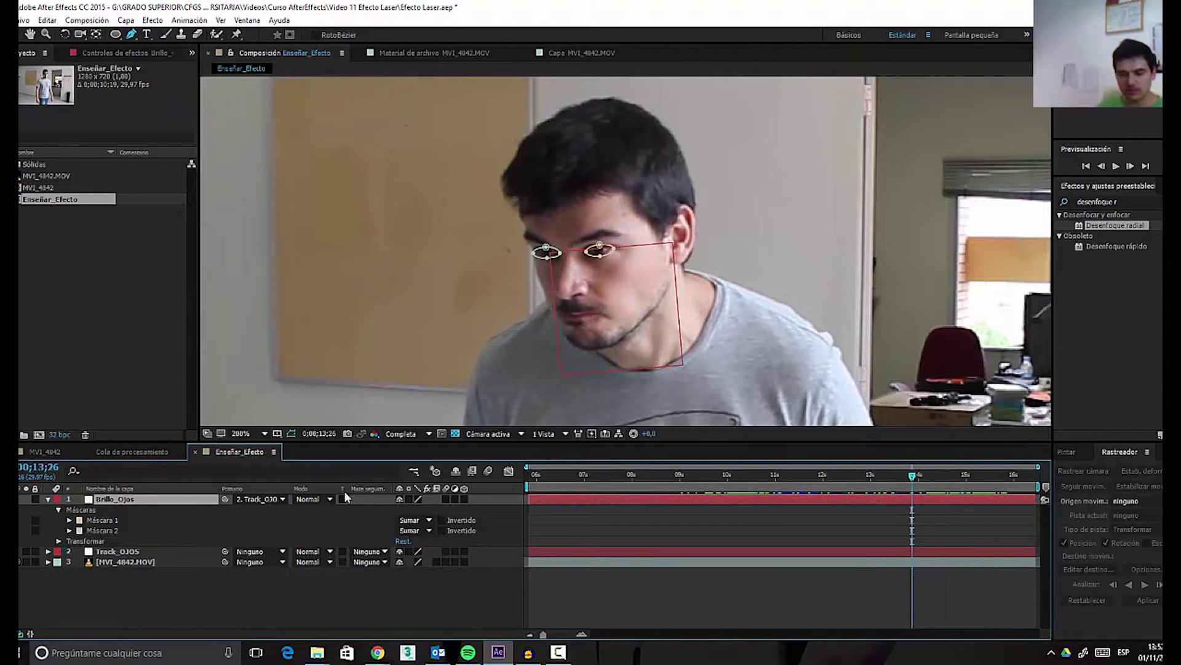
- Reopen motion tracking on the MVI_4842.MOV layer and make Rastreador 1 the current track
click(108, 567)
click(112, 565)
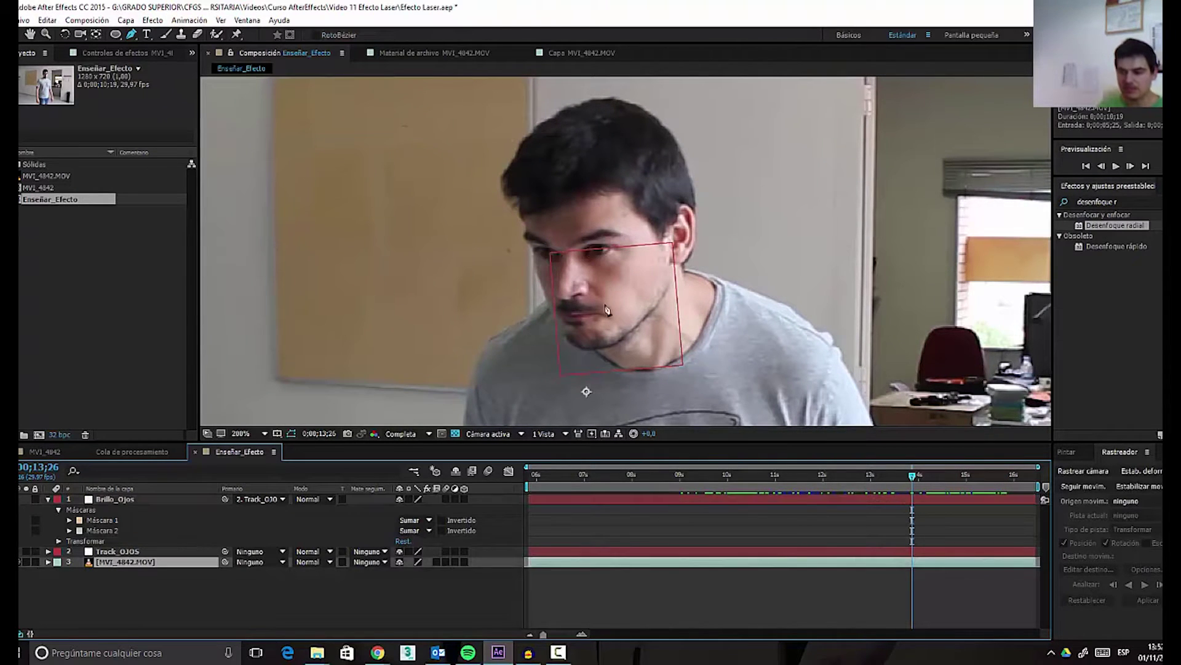
click(1081, 485)
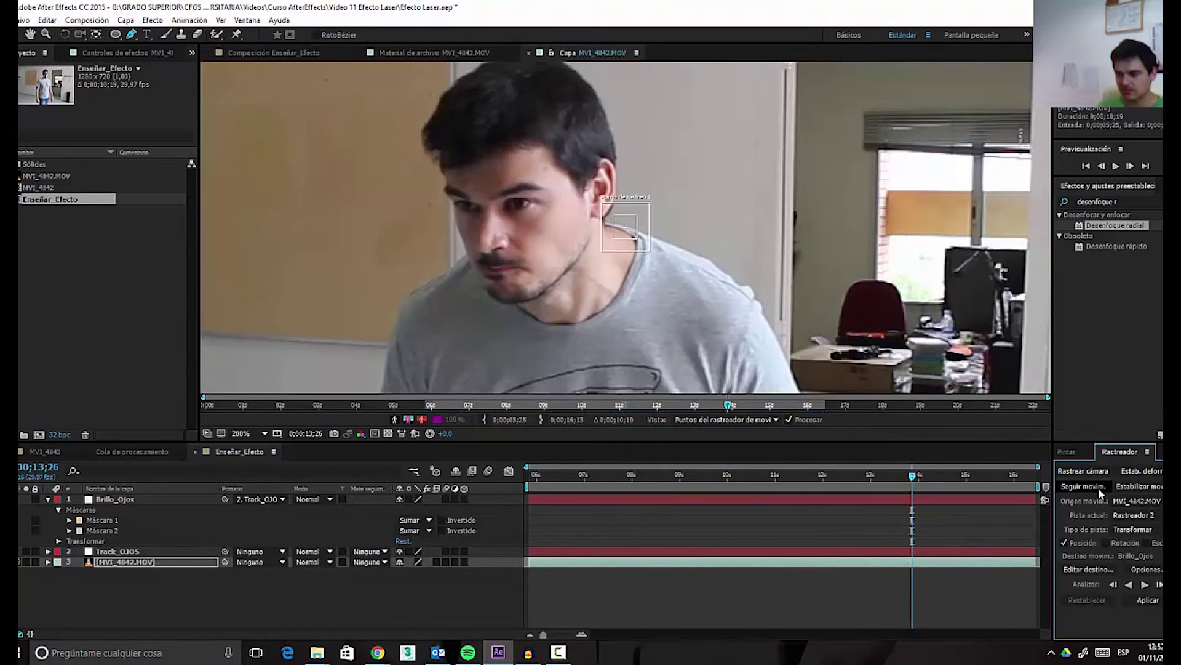
click(1127, 500)
click(1133, 515)
click(1134, 527)
- Step through the Rastreador 1 points frame by frame from 0;00;14;27 to 0;00;15;07 to examine their placement on the eyes
drag(916, 476, 955, 486)
scroll(530, 219, up, 2)
key(space)
drag(756, 219, 975, 309)
key(Page_Down)
key(Page_Down)
key(Page_Down)
key(Page_Down)
key(Page_Down)
key(Page_Down)
key(Page_Down)
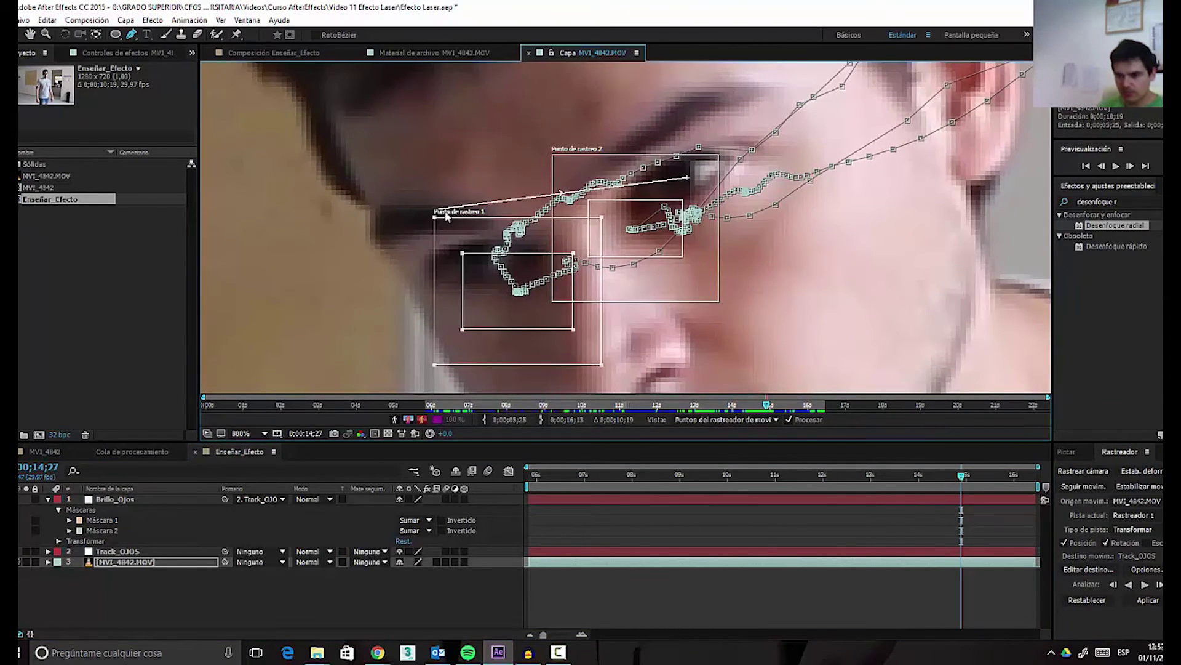
key(Page_Down)
key(Page_Down)
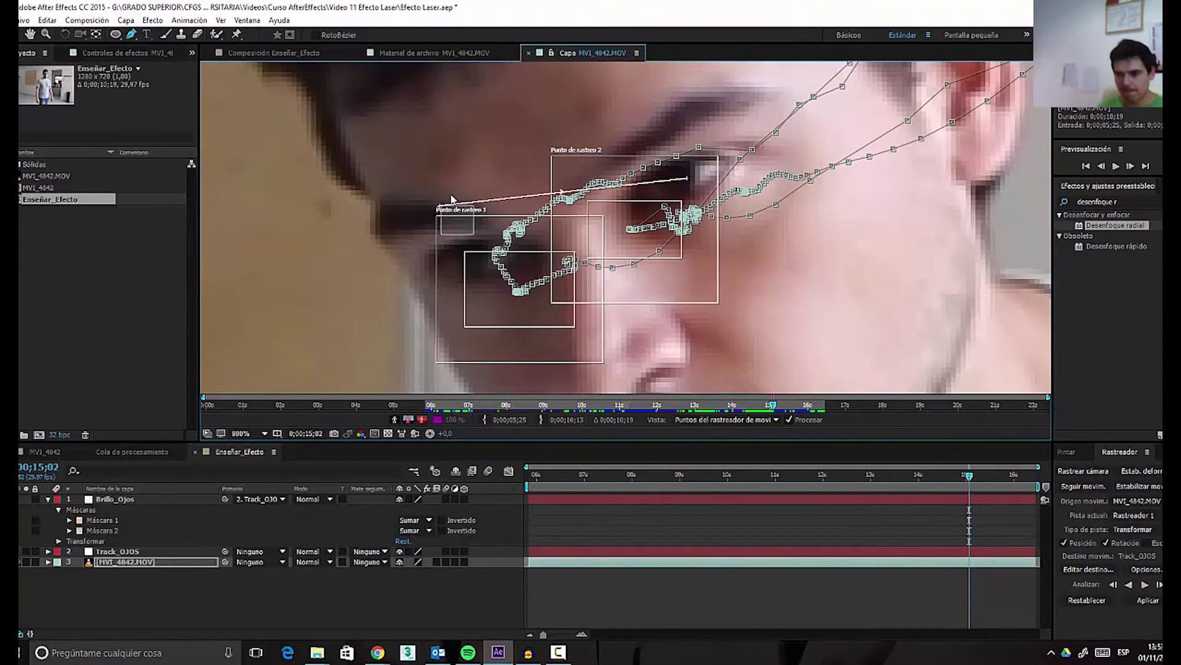
key(Page_Down)
key(Page_Down)
key(Page_Down)
key(Page_Down)
key(Page_Down)
key(Page_Down)
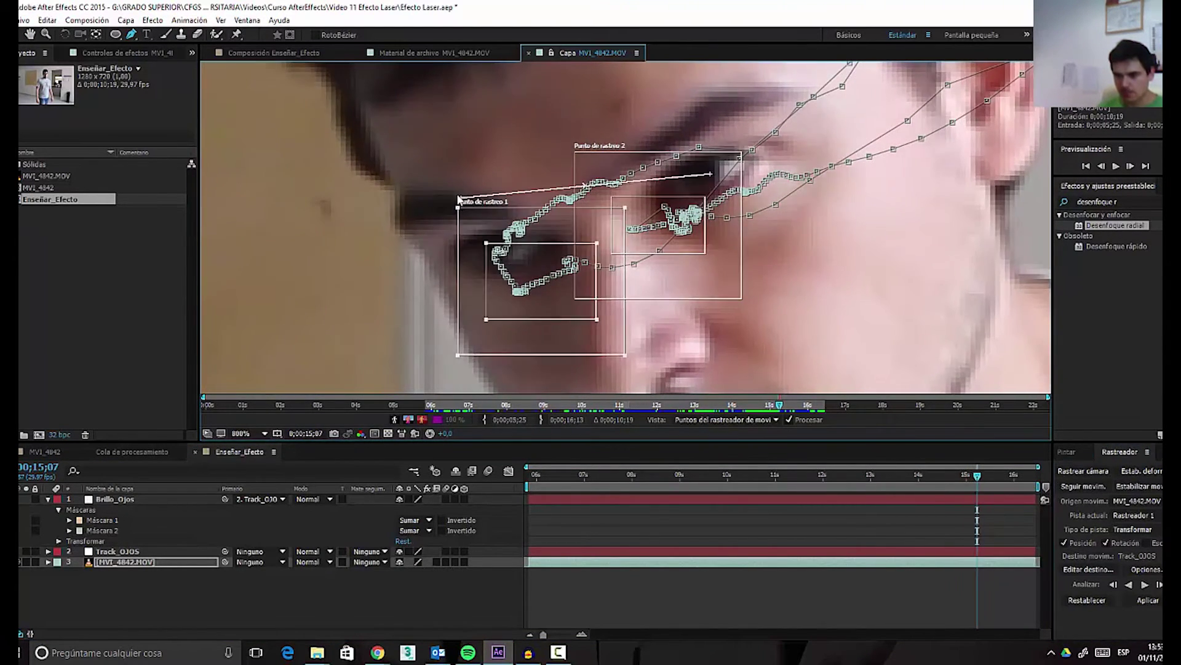
- Advance to 0;00;15;18 and correct the attach point of Punto de rastreo 1 toward the eye
key(Page_Down)
key(Page_Down)
key(Page_Down)
key(Page_Down)
key(Page_Down)
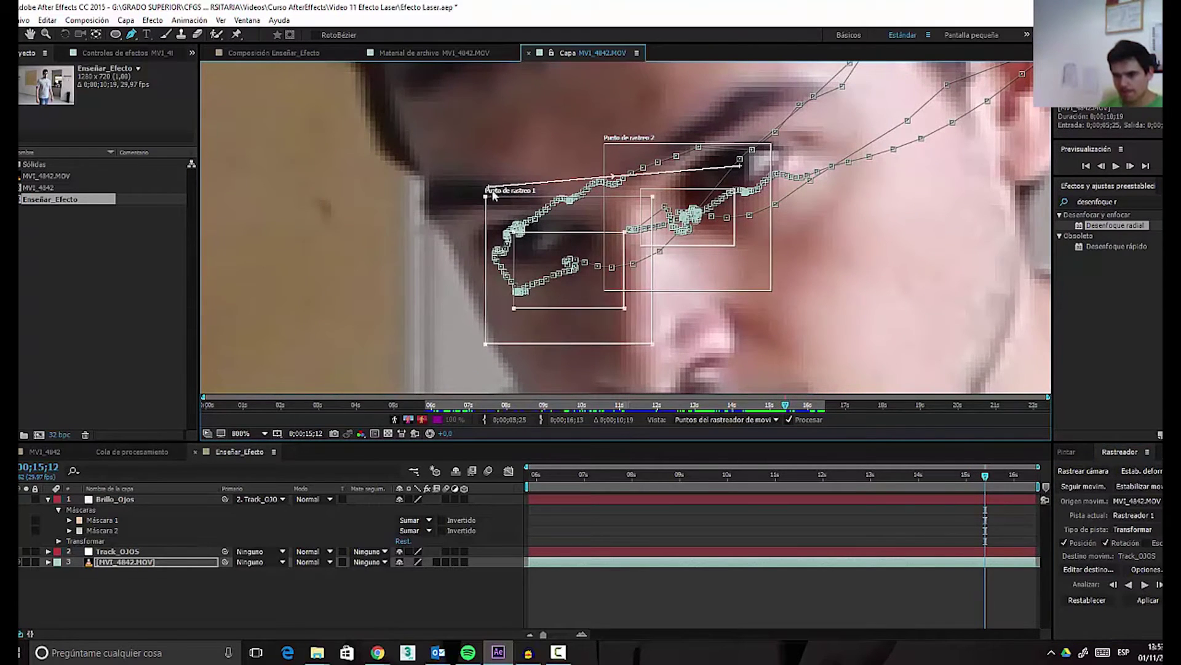
key(Page_Down)
key(Page_Down)
key(Page_Down)
key(Page_Down)
key(Page_Down)
key(Page_Down)
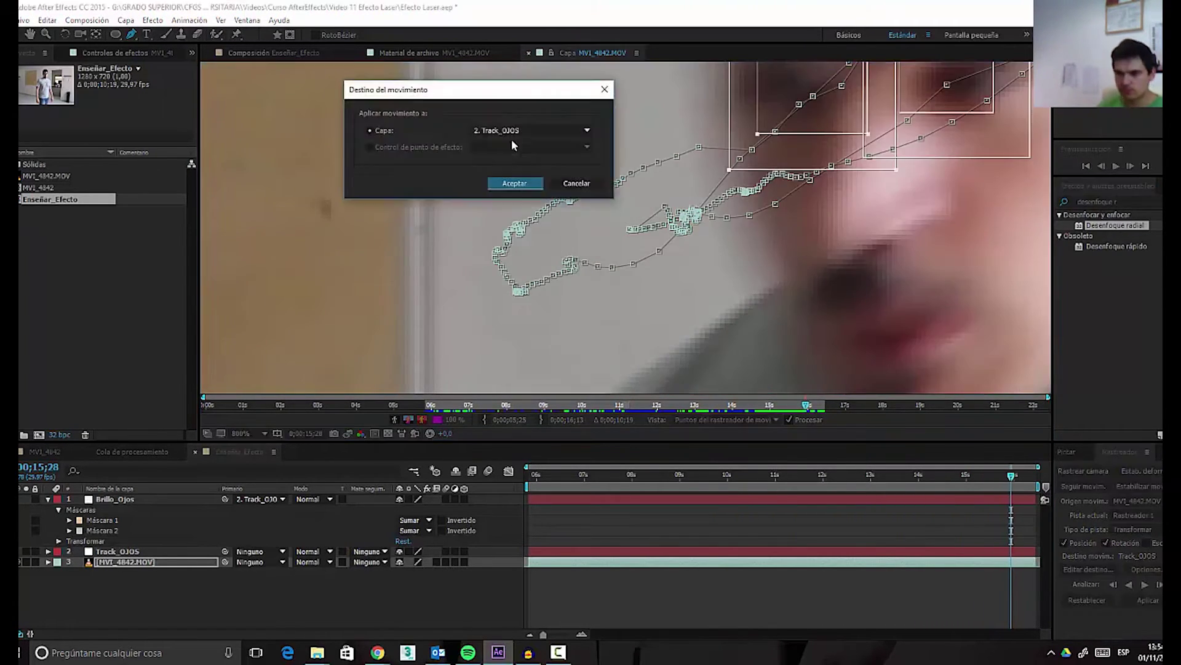
click(514, 182)
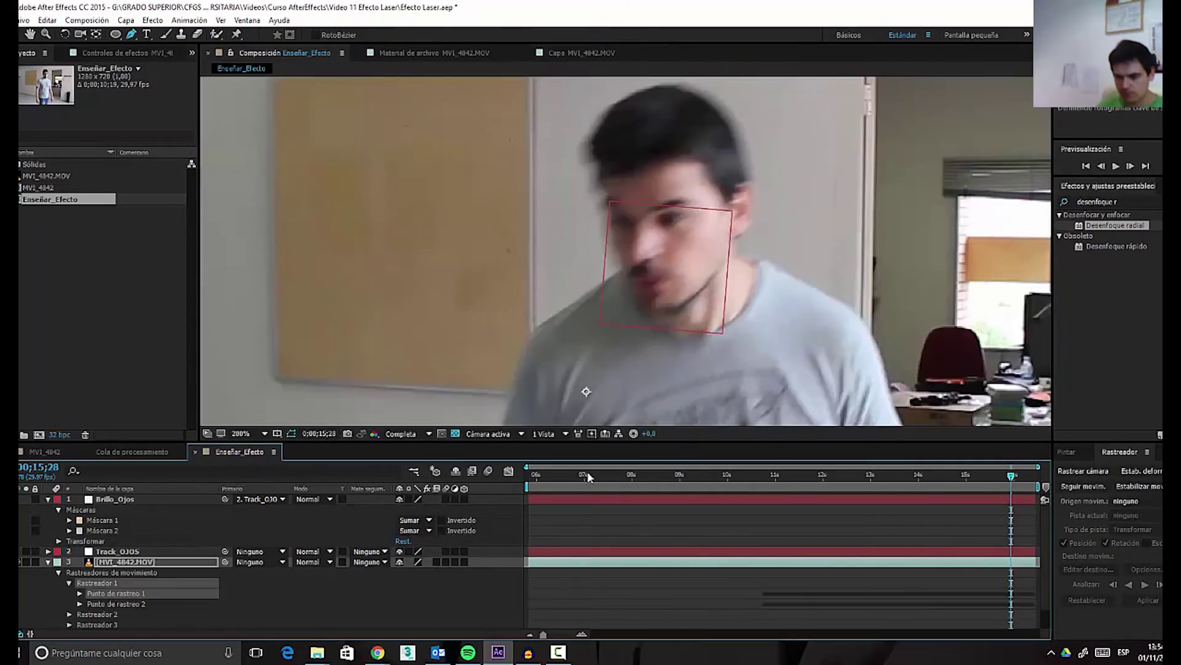
- Scrub the composition to check the result, then reopen Rastreador 1 on the MVI_4842.MOV layer at about 0;00;15;16
drag(722, 476, 988, 503)
double_click(106, 566)
click(99, 583)
scroll(560, 279, up, 1)
key(Page_Down)
key(Page_Down)
key(Page_Down)
key(Page_Down)
key(Page_Down)
key(Page_Down)
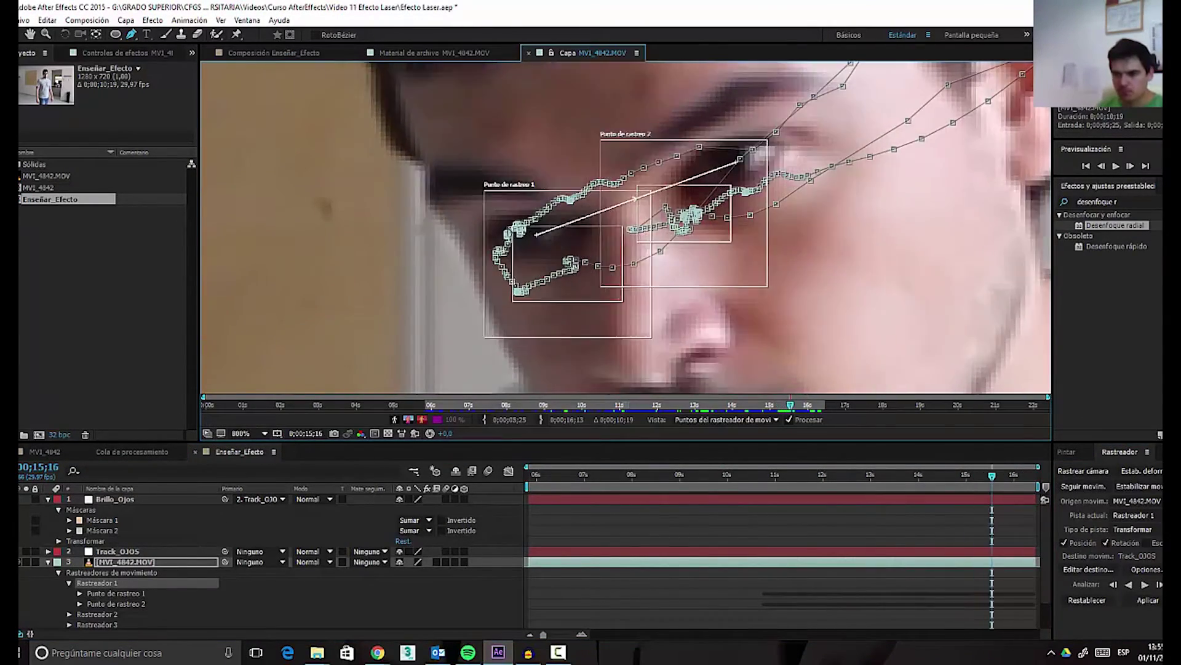
- Continue frame by frame to 0;00;15;29, correcting the attach point of Punto de rastreo 1 over the eye
click(560, 278)
key(Page_Down)
key(Page_Down)
key(Page_Down)
key(Page_Down)
key(Page_Down)
key(Page_Down)
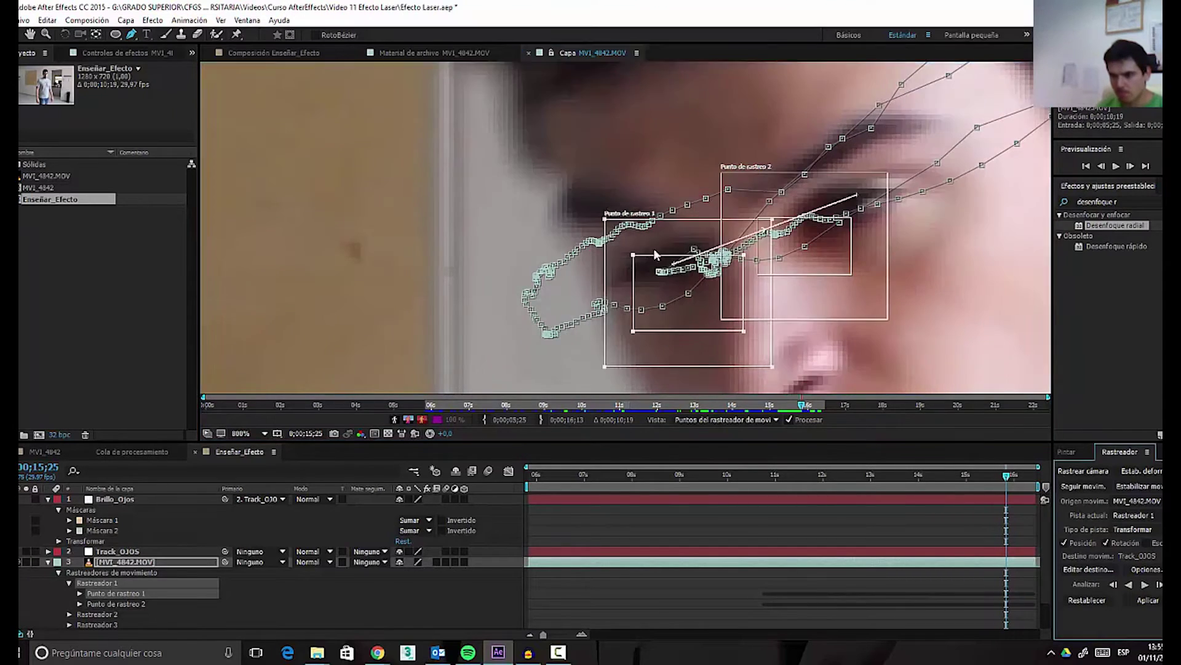
key(Page_Down)
key(Page_Down)
key(Page_Down)
key(Page_Down)
key(Page_Down)
click(649, 256)
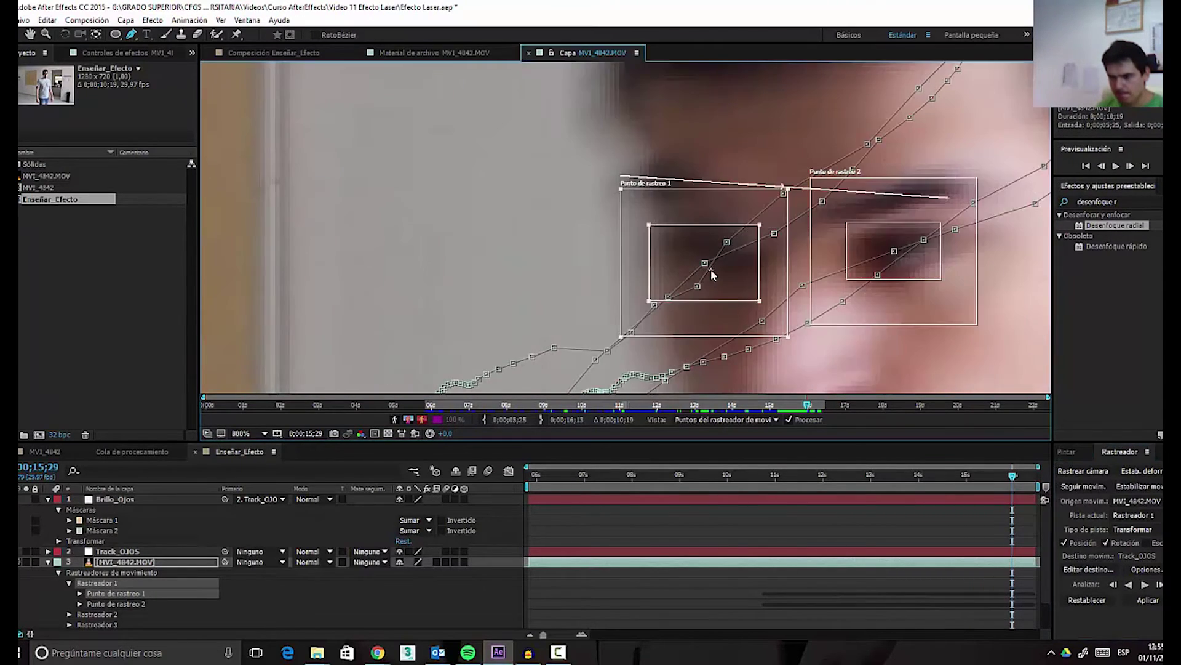
- Return to the composition at 0;00;11;02 and make the selected Brillo_Ojos layer visible
scroll(615, 219, down, 2)
click(792, 499)
drag(812, 479, 779, 516)
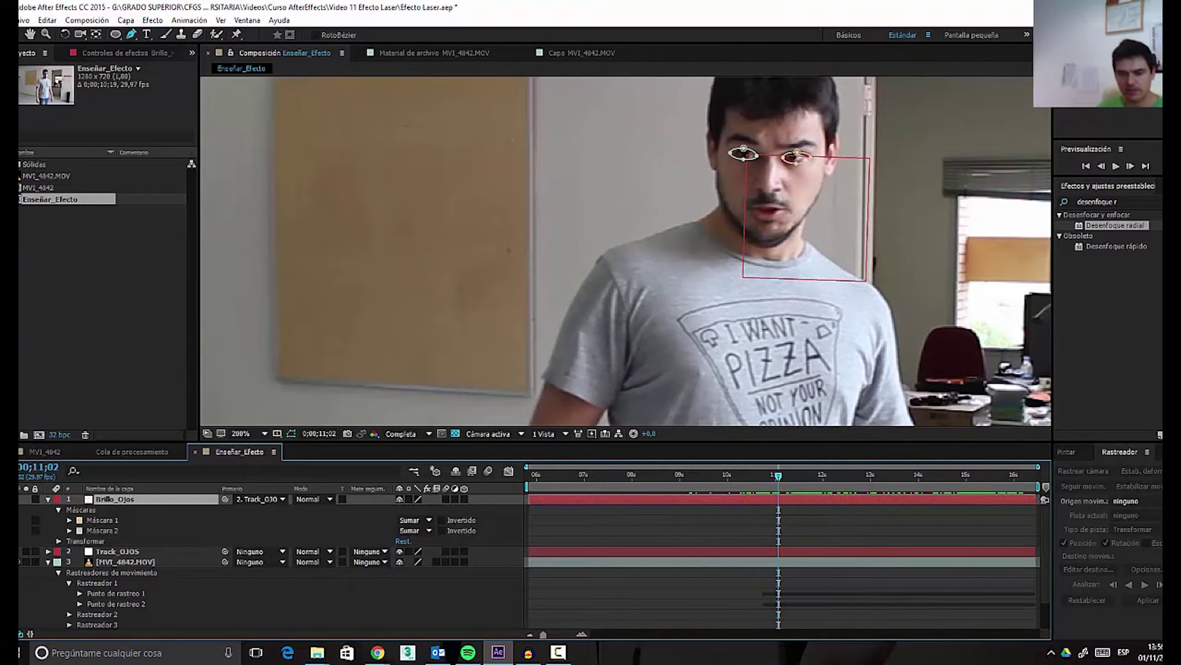
click(19, 499)
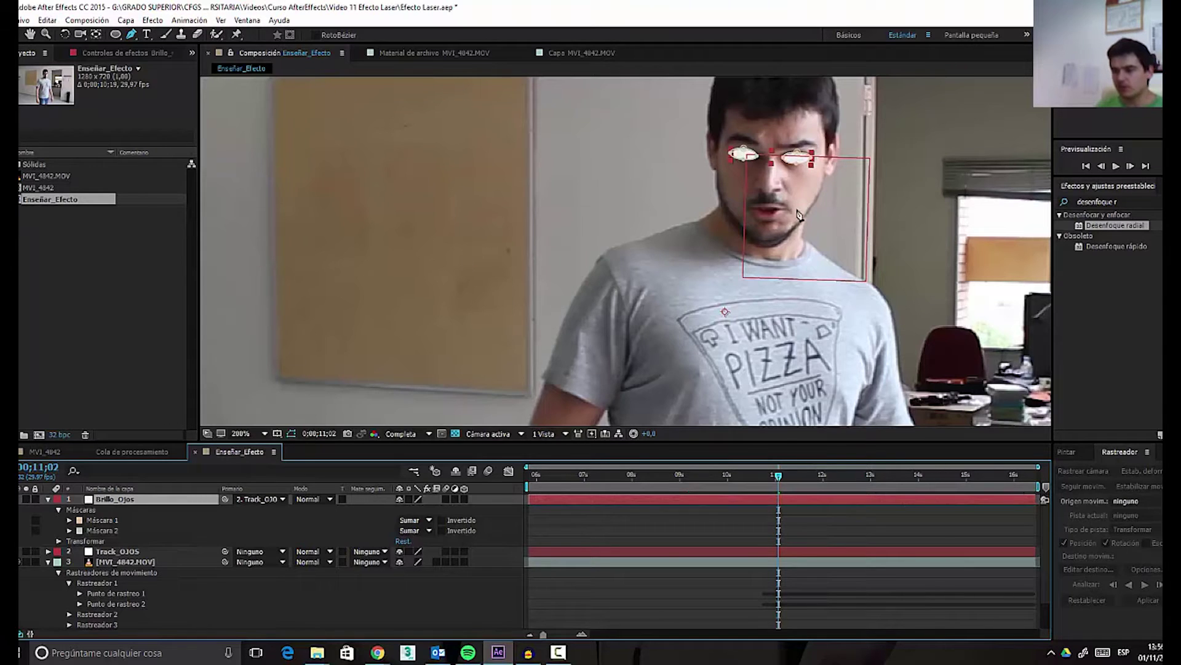
- Set the feather of Máscara 1 and Máscara 2 on Brillo_Ojos to 7 pixels
drag(792, 199, 683, 262)
key(v)
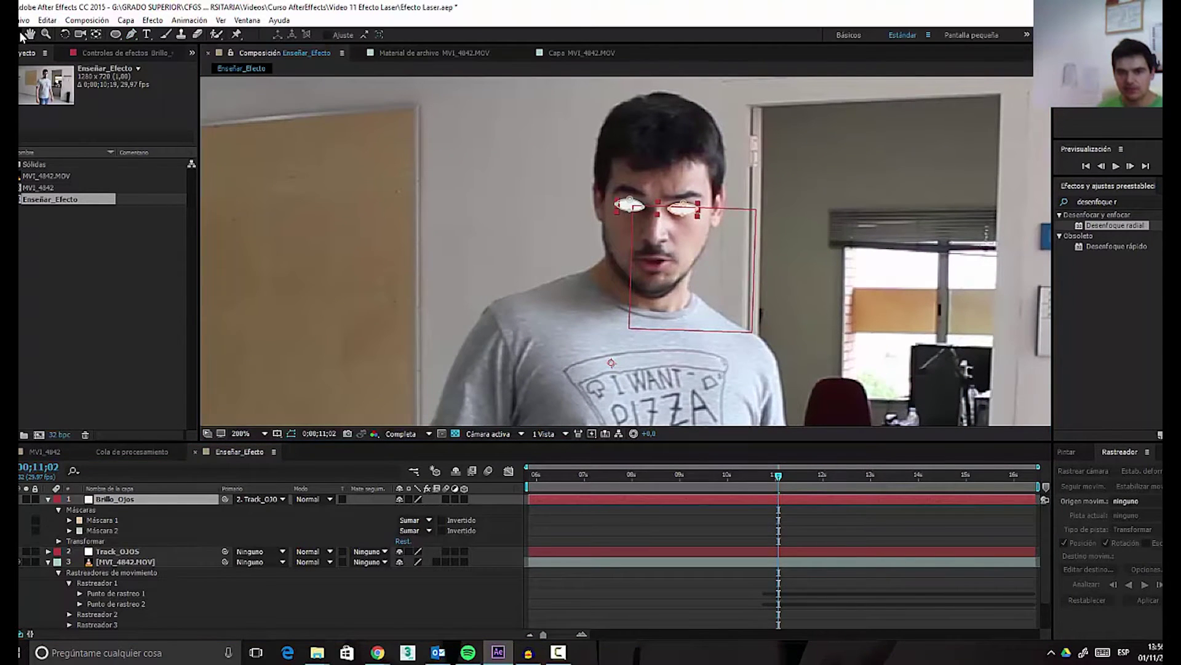
key(period)
drag(694, 186, 639, 215)
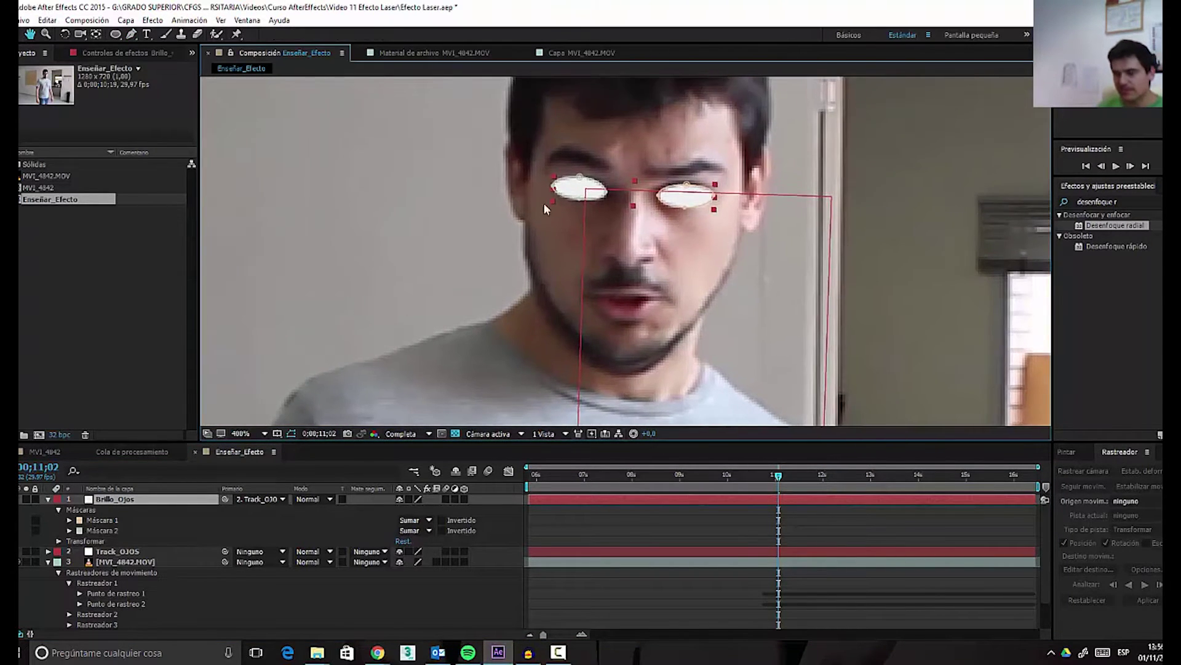
click(70, 520)
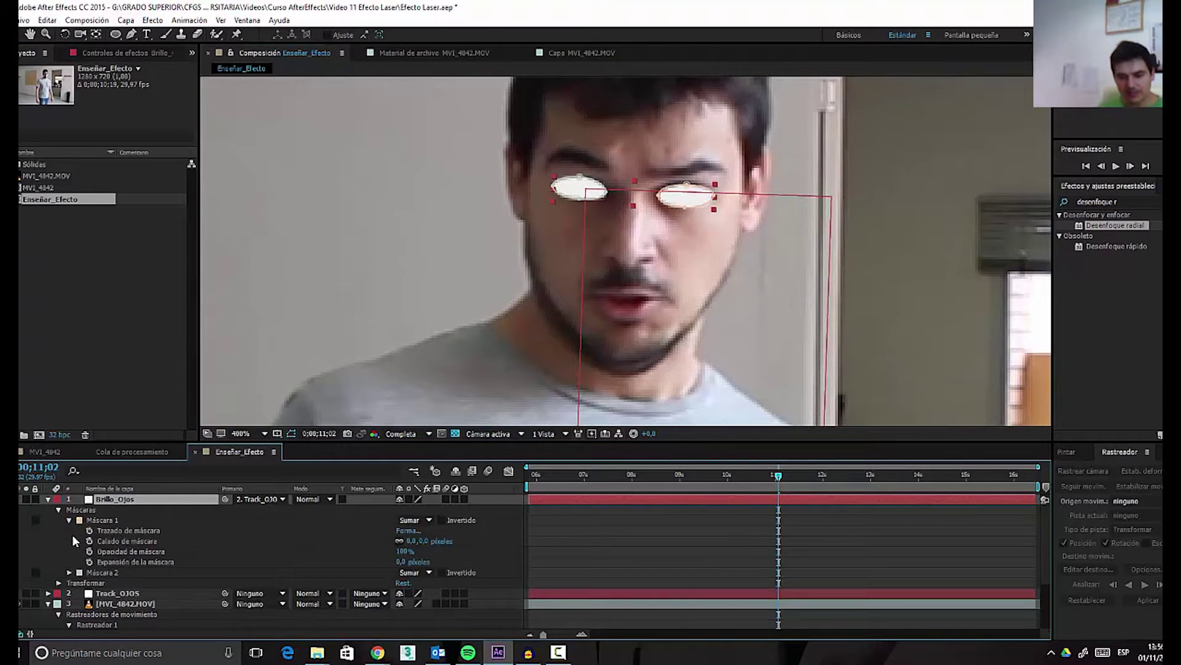
click(69, 572)
click(135, 540)
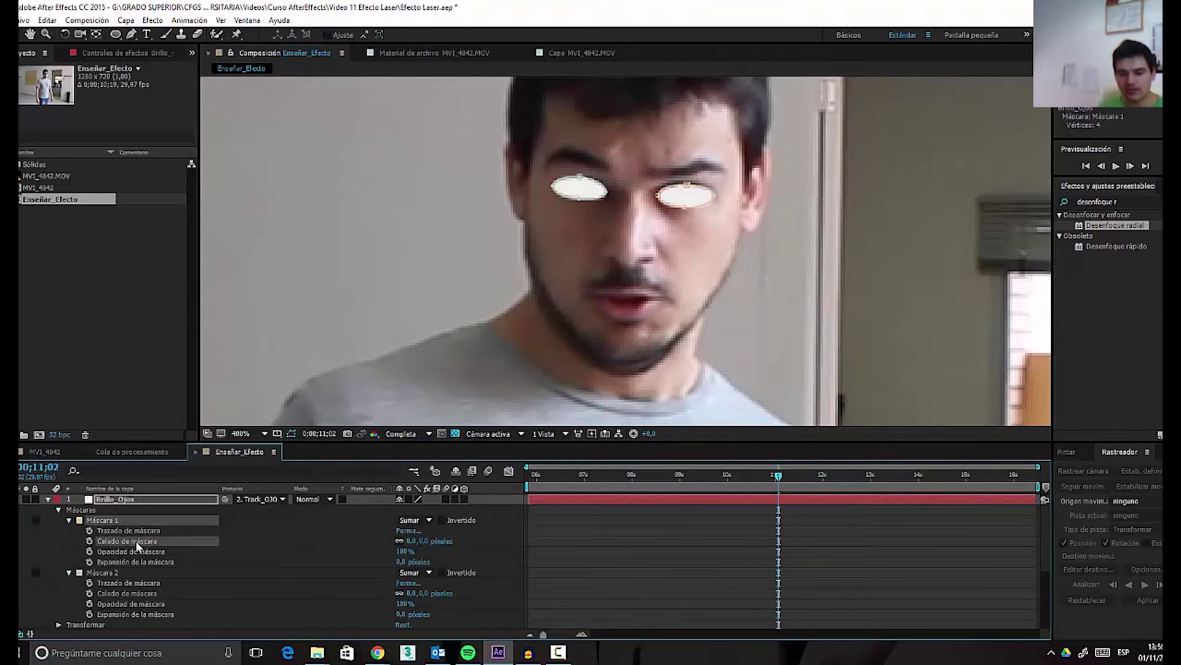
ctrl+click(129, 592)
drag(416, 538, 423, 540)
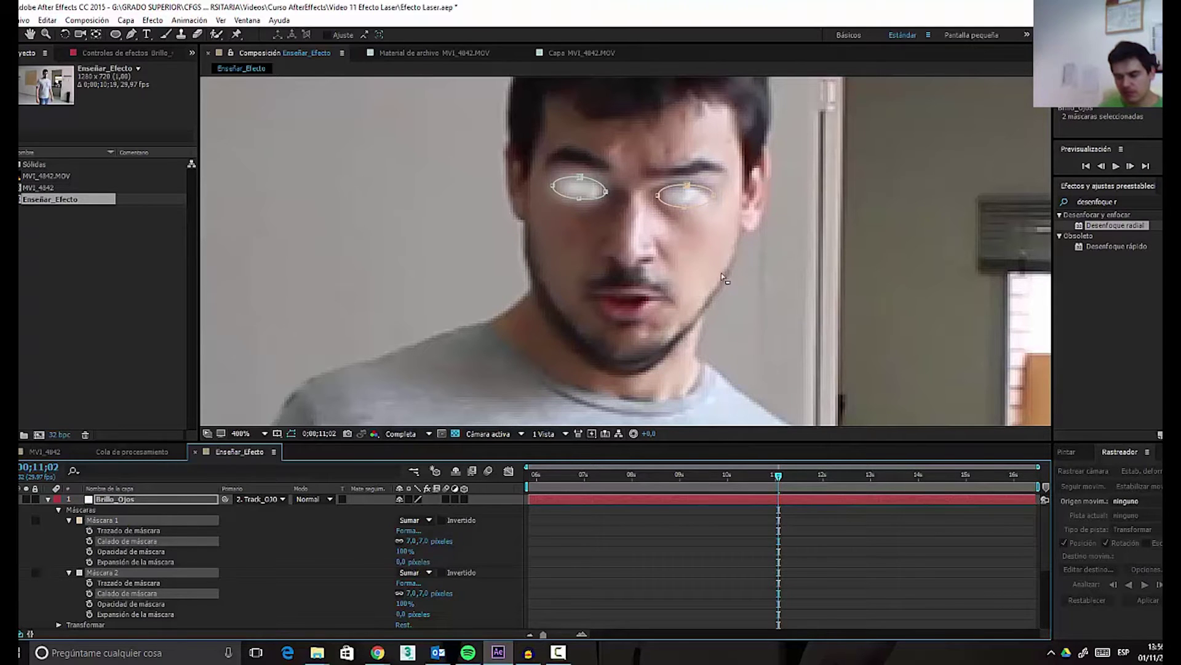
scroll(749, 232, down, 1)
scroll(625, 271, up, 1)
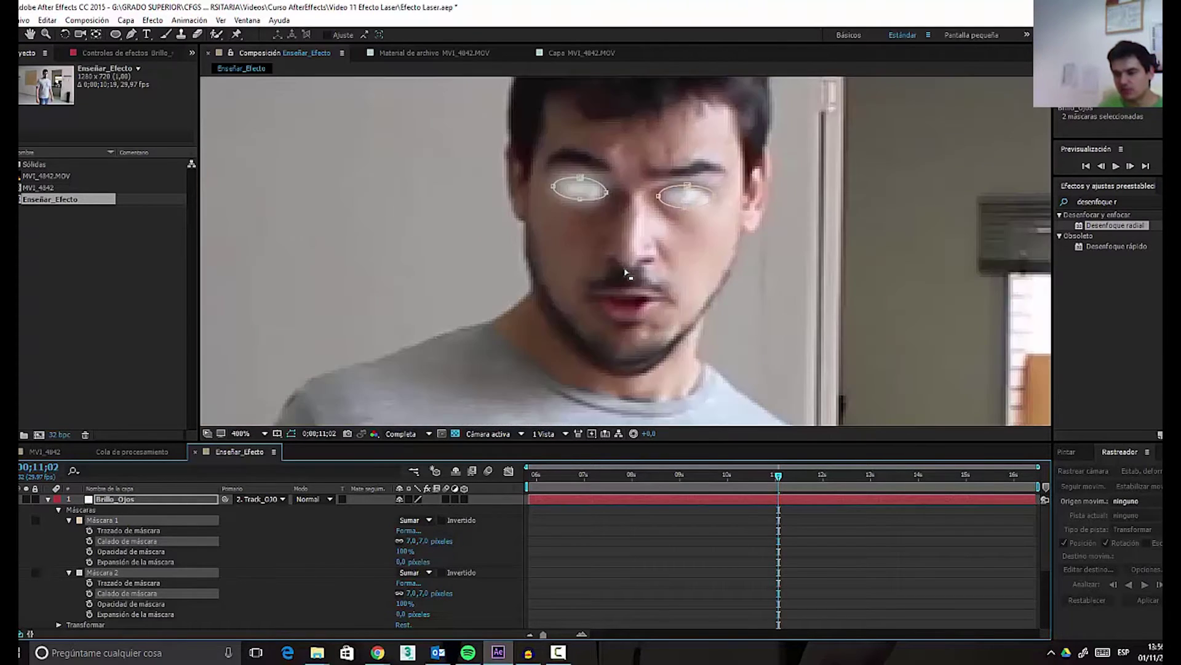
- Try a feather of 8 pixels on both eye masks and return it to 7 pixels
click(414, 542)
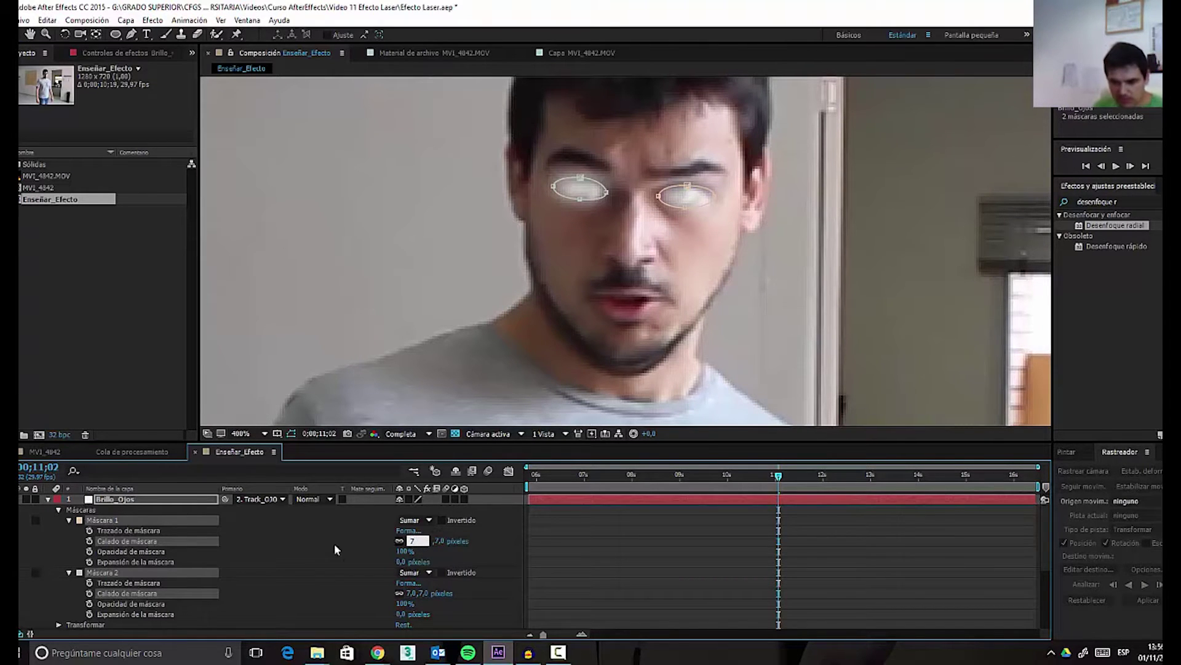
key(Return)
drag(407, 543, 407, 541)
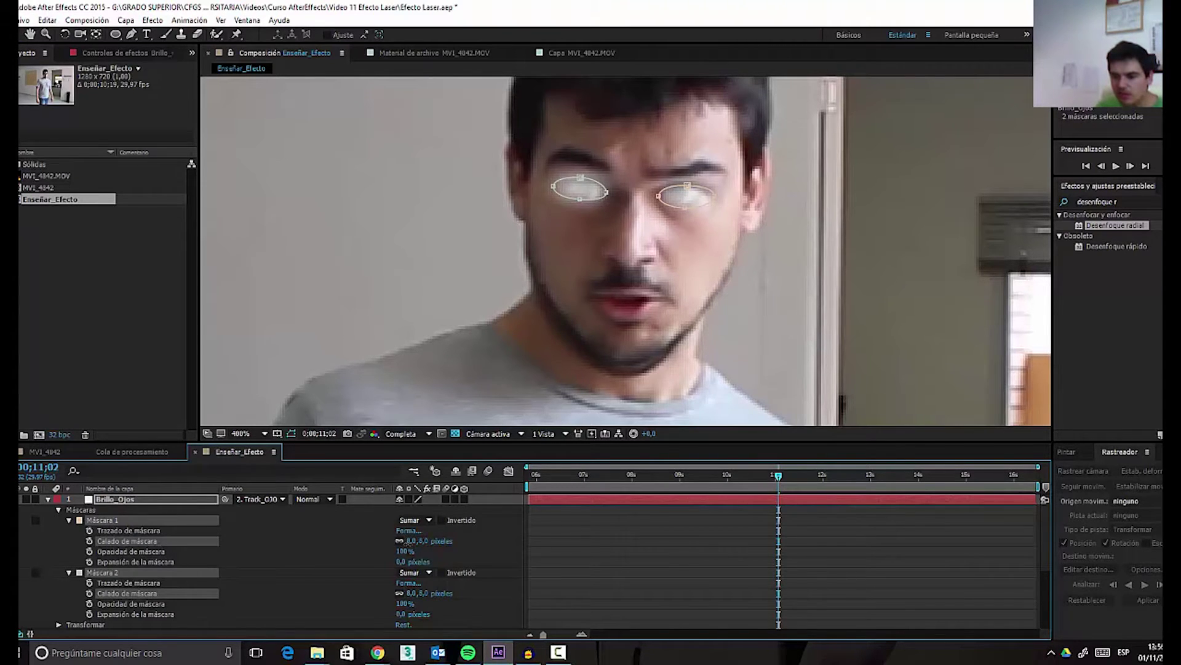
scroll(590, 296, down, 1)
drag(661, 253, 557, 282)
scroll(687, 226, up, 1)
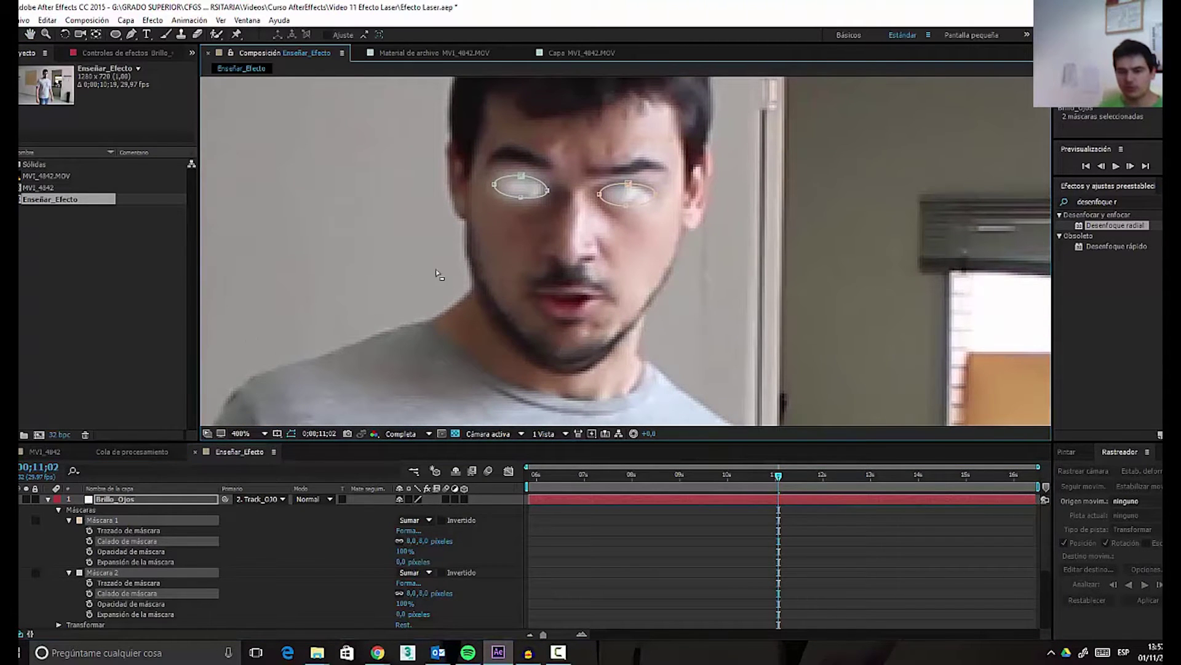
drag(413, 540, 407, 540)
drag(591, 222, 663, 258)
scroll(628, 298, down, 1)
- Search the effects for "resplan", apply Resplandor to Brillo_Ojos, and collapse the layer's properties
click(1152, 200)
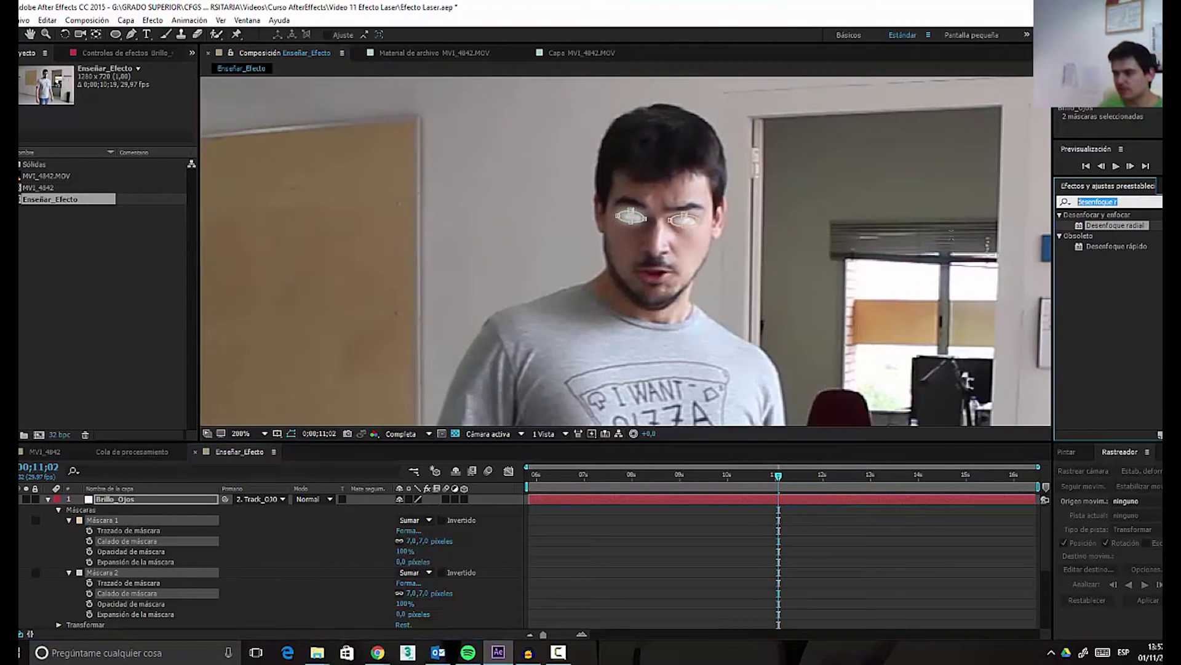
text(resplan)
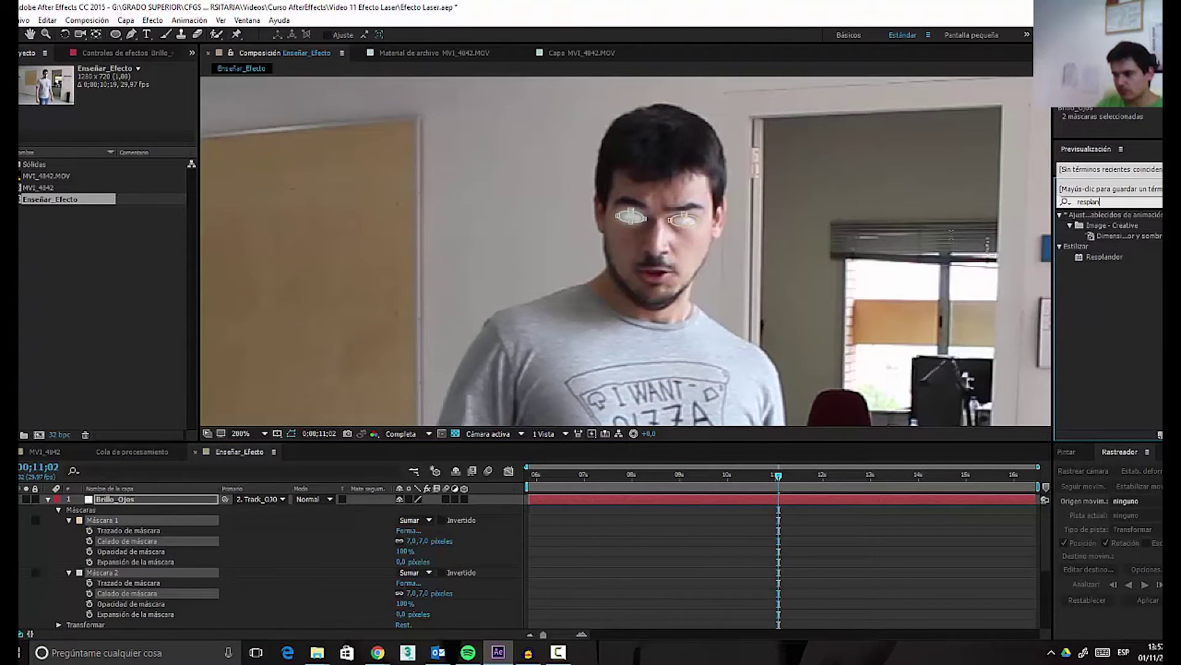
double_click(1117, 257)
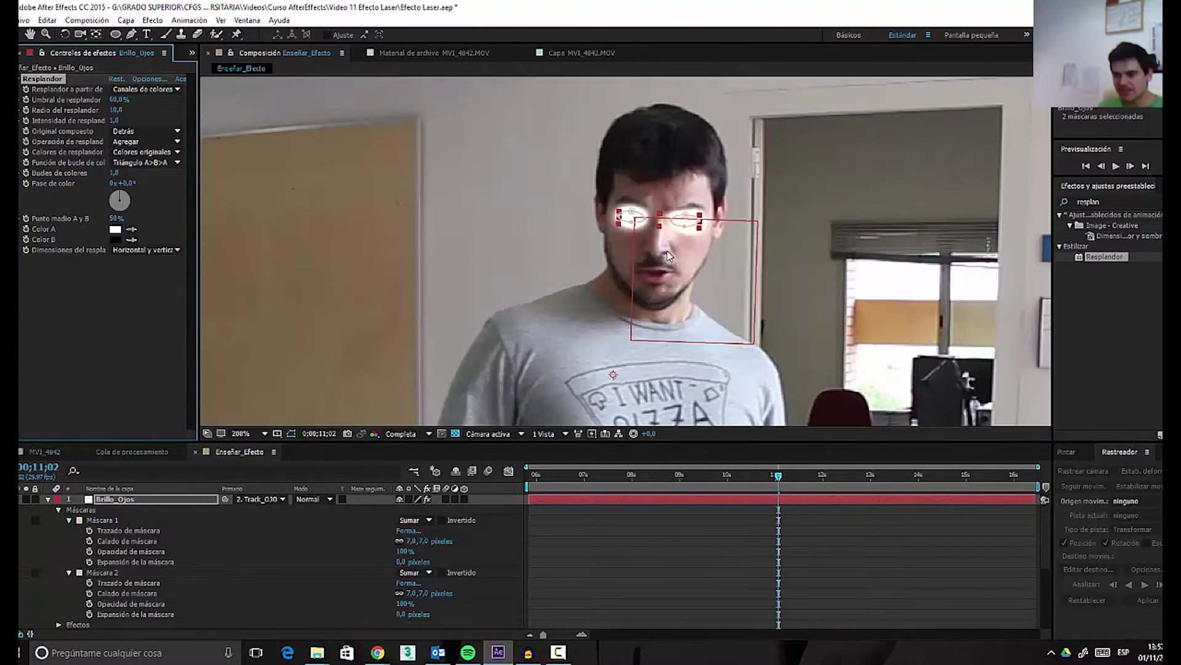
click(48, 500)
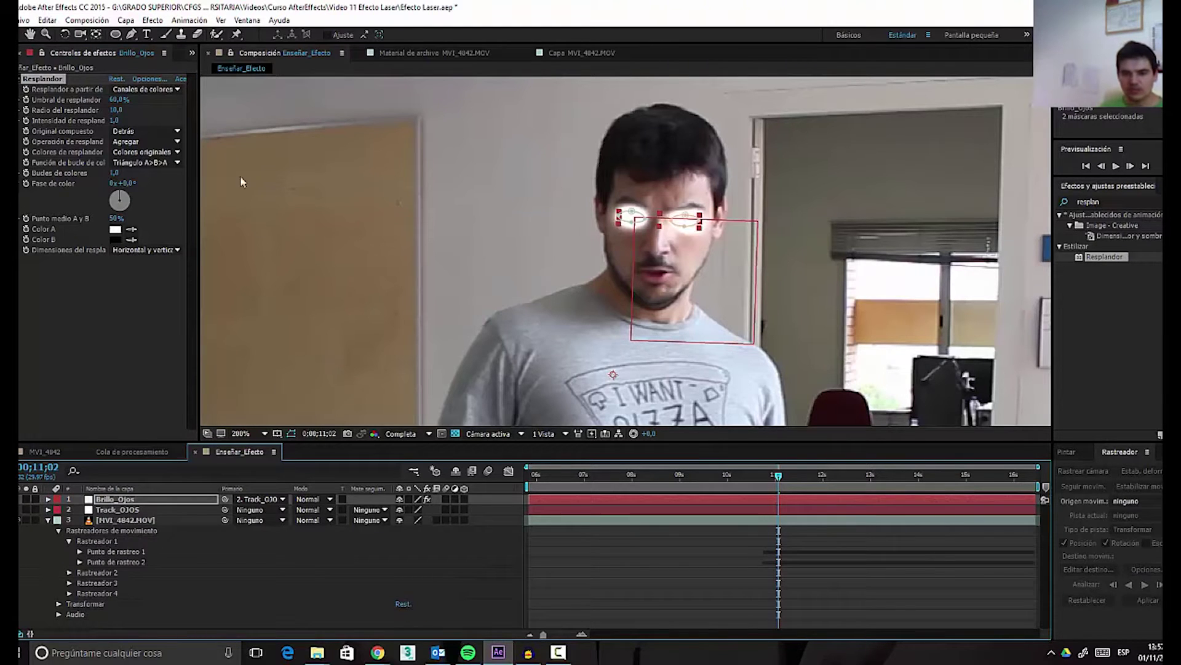
- Set the Resplandor threshold to 0%, its radius to 40 and its intensity to 4.3
key(alt+Tab)
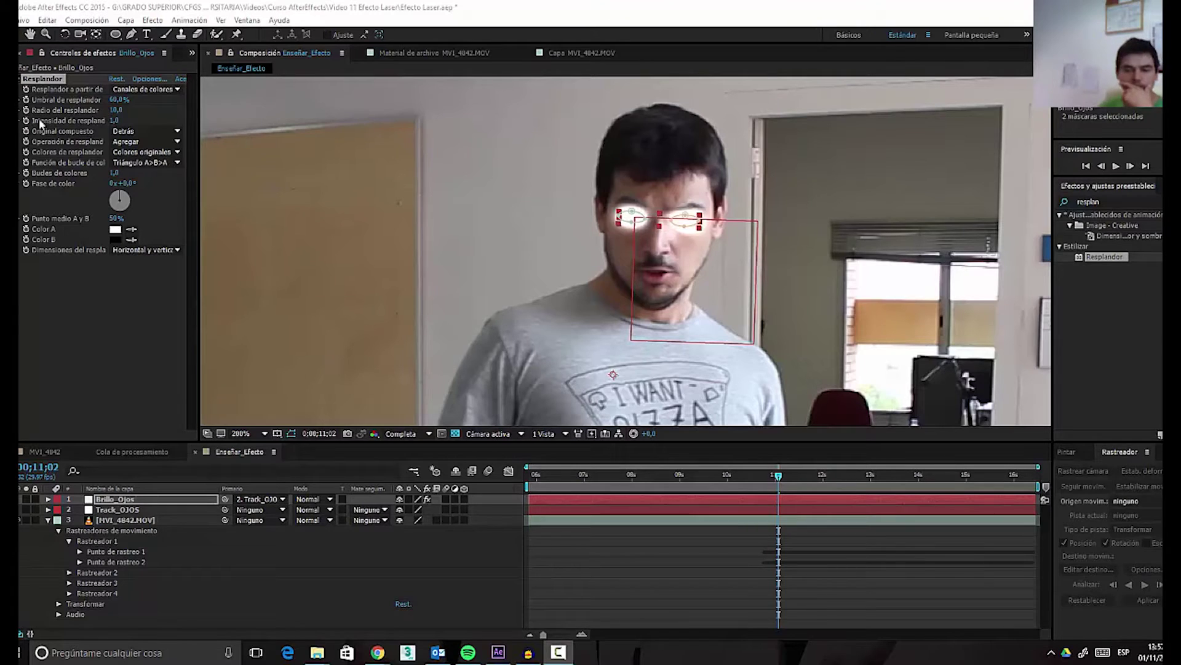
drag(114, 99, 73, 100)
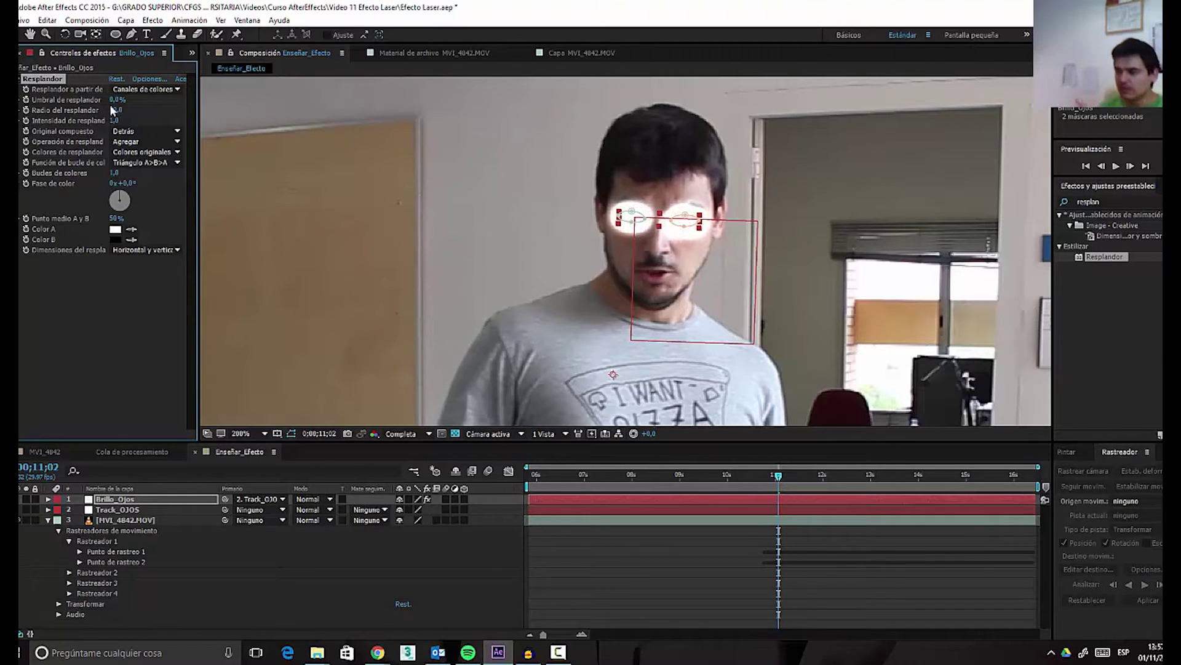
drag(117, 110, 147, 120)
drag(691, 203, 599, 190)
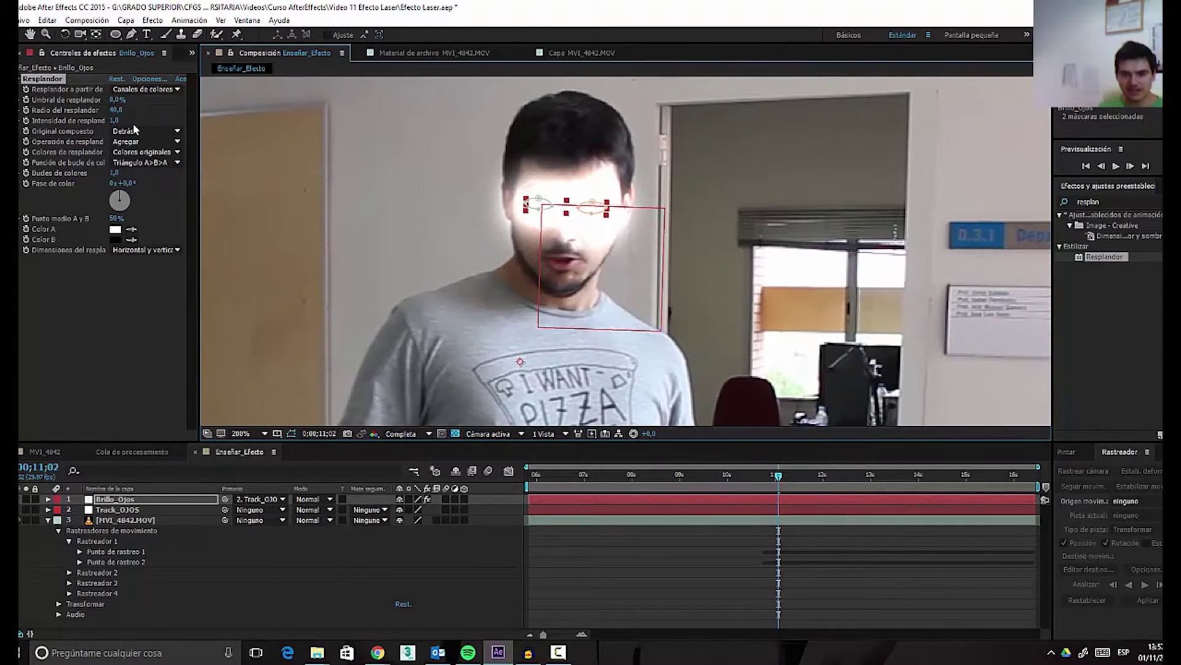
drag(115, 120, 322, 121)
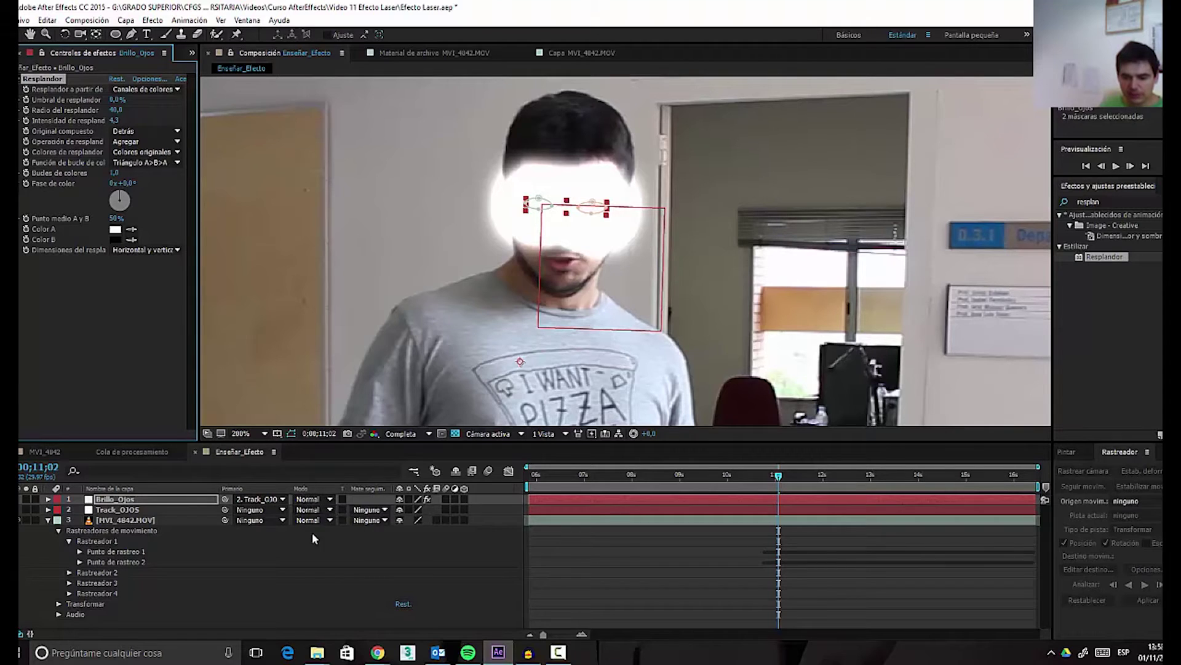
- Set the blending mode of Brillo_Ojos to Añadir and check the glow around 0;00;11;01
click(307, 500)
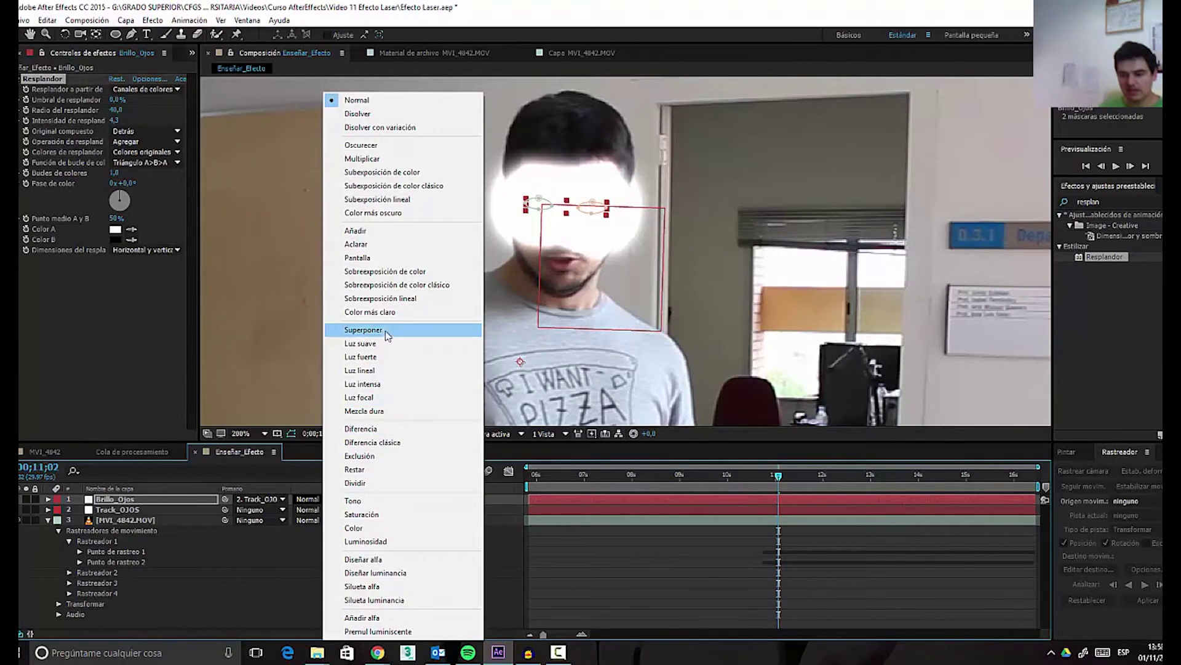
click(363, 231)
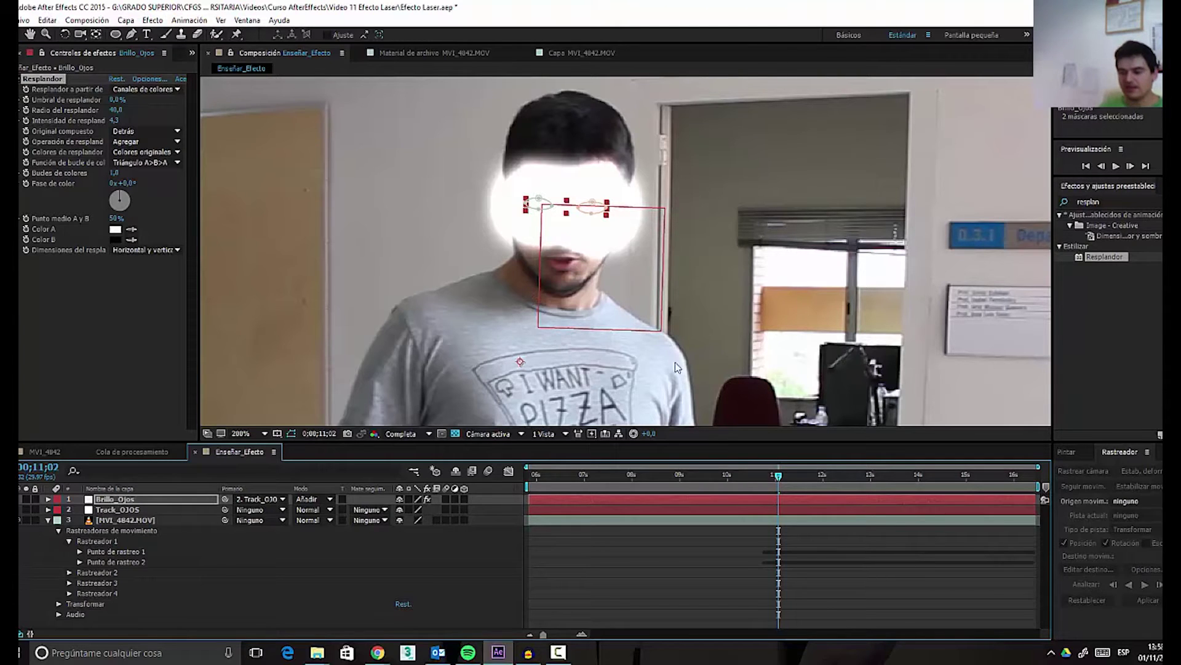
drag(759, 474, 776, 476)
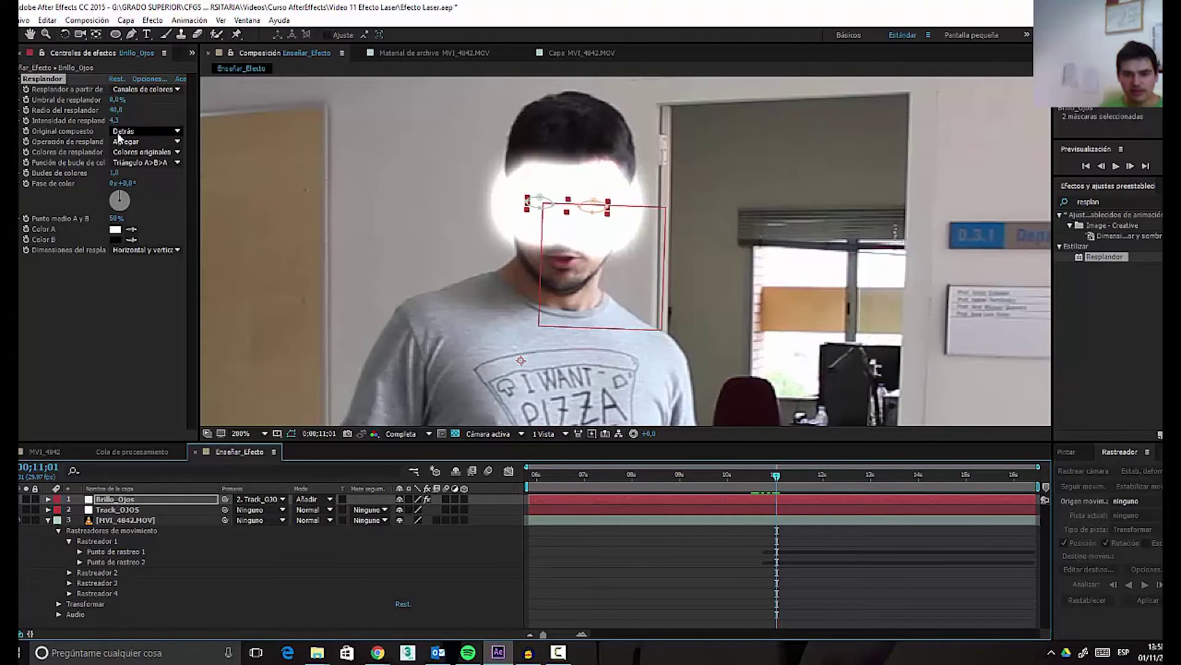
- Switch the glow colours to Colores A y B and make Color A orange
click(142, 151)
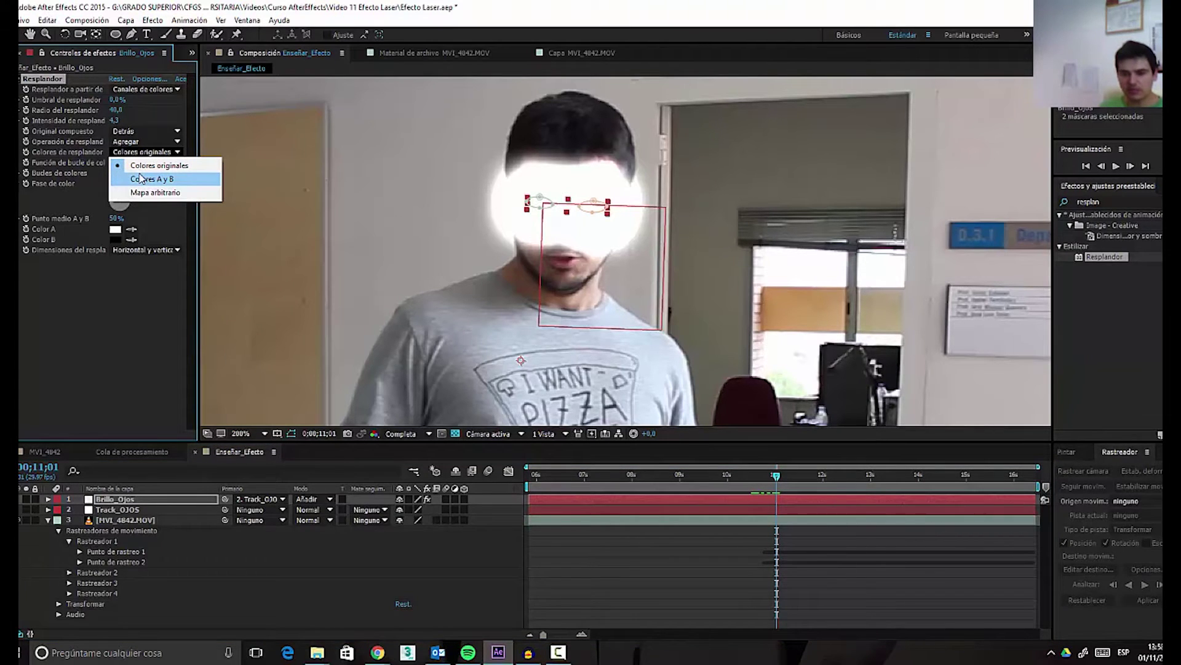
click(141, 178)
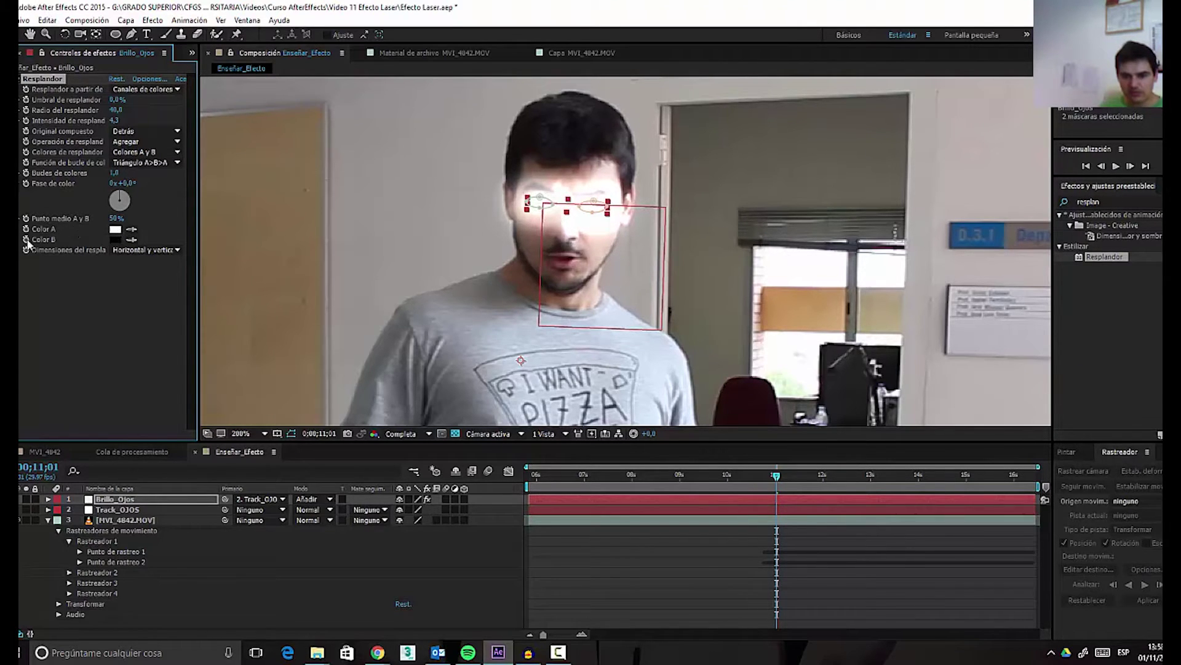
click(115, 229)
drag(193, 161, 192, 177)
click(137, 55)
drag(137, 55, 142, 54)
click(291, 34)
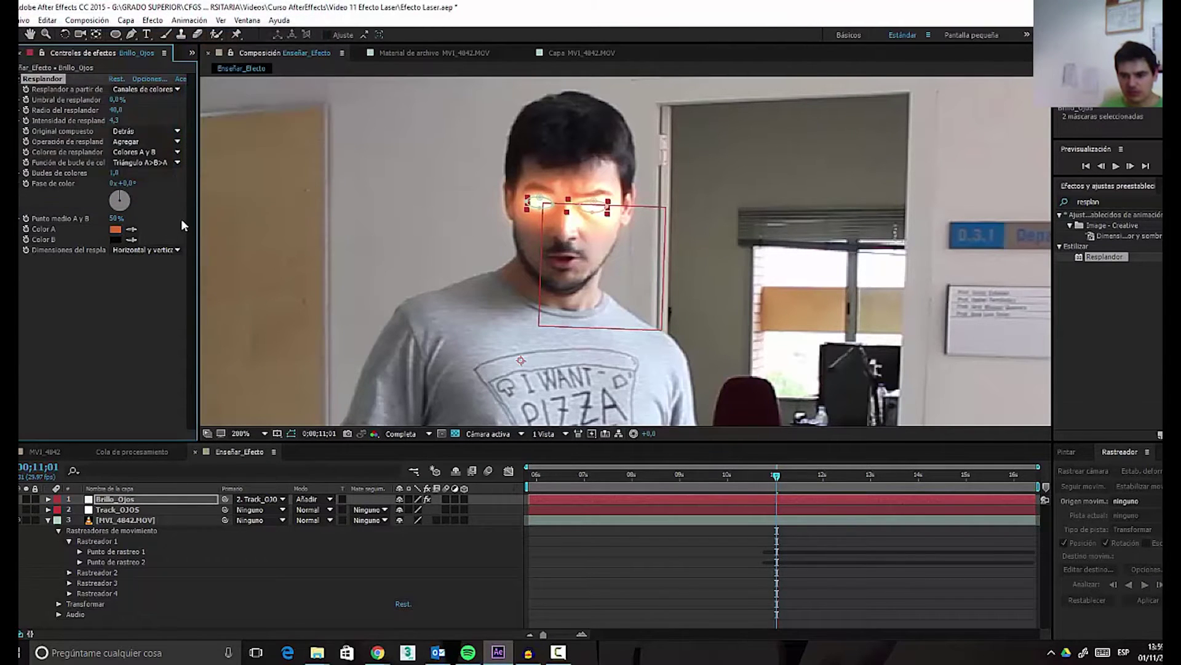
- Set the Resplandor radius to 53 and its intensity to 4.5 on Brillo_Ojos
mouse_move(116, 111)
mouse_down()
mouse_move(103, 116)
mouse_move(116, 126)
mouse_up()
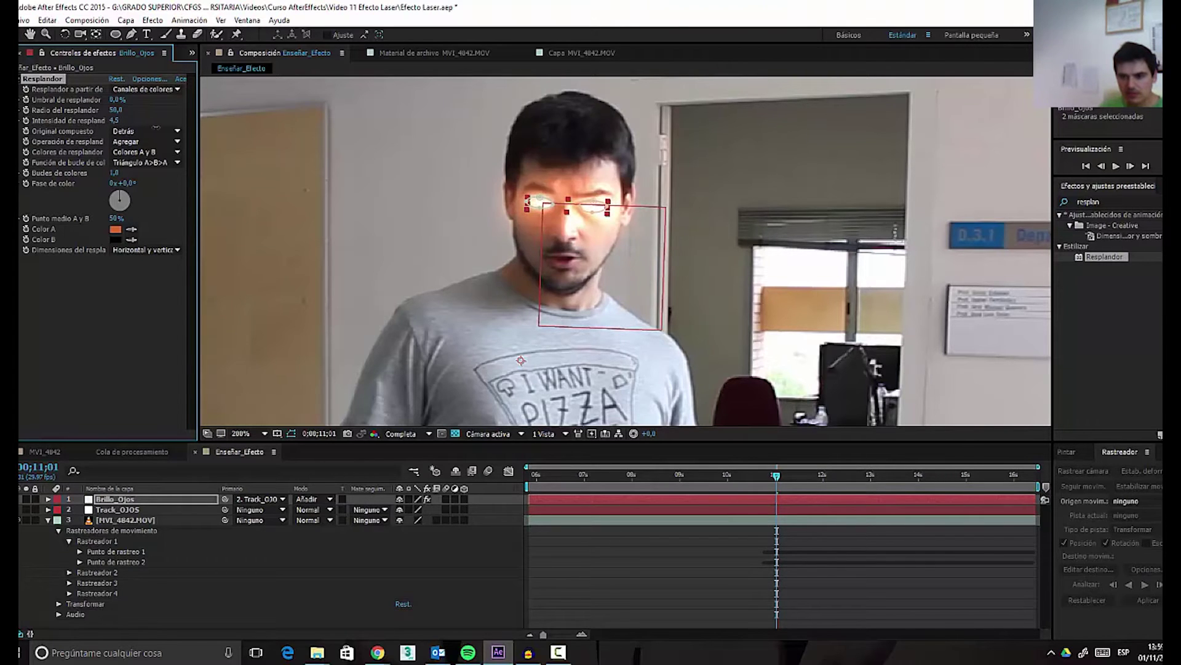
drag(156, 128, 154, 130)
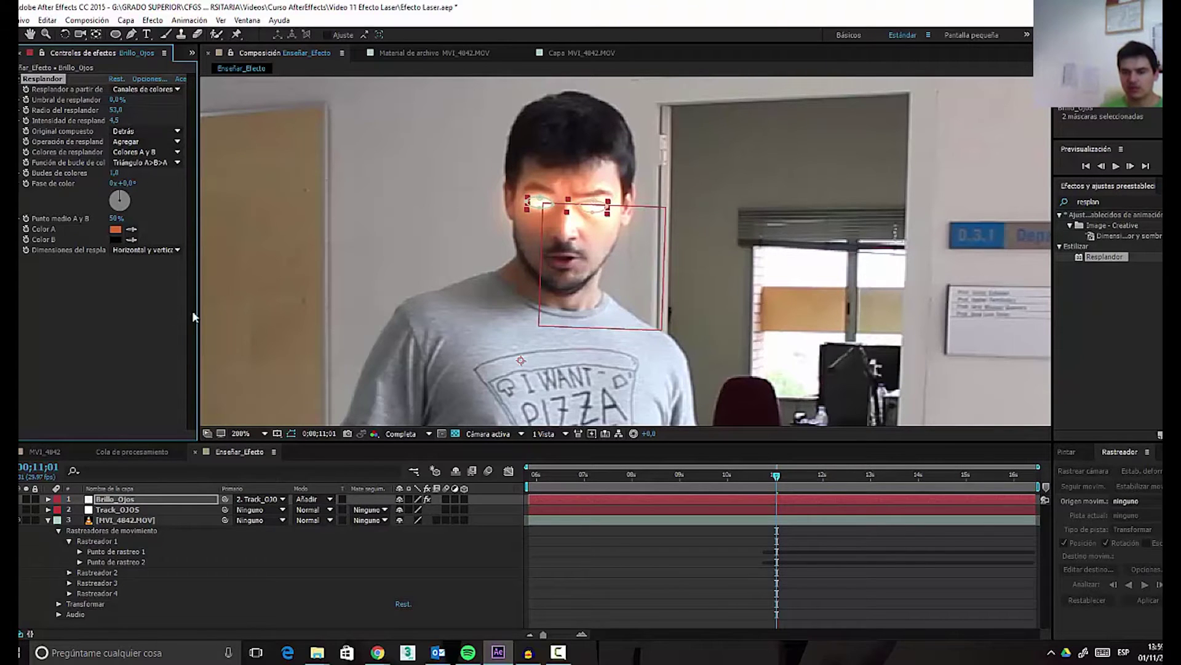
- Duplicate the Resplandor effect on Brillo_Ojos and set the copy's radius to 193
key(alt+Tab)
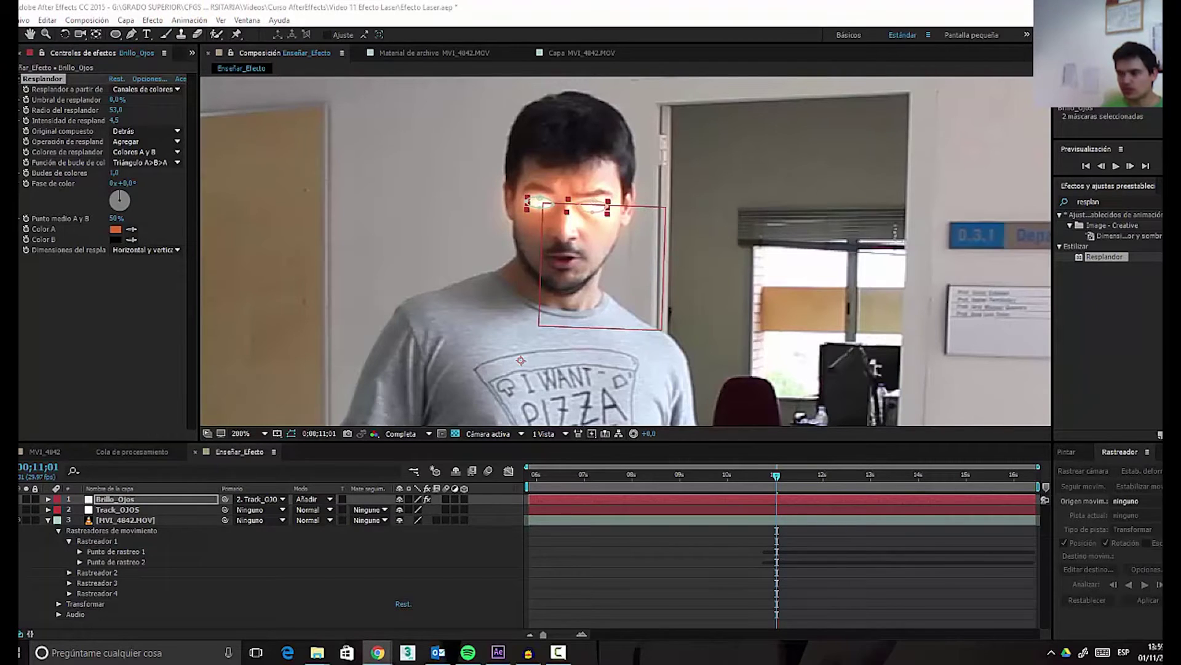
click(43, 90)
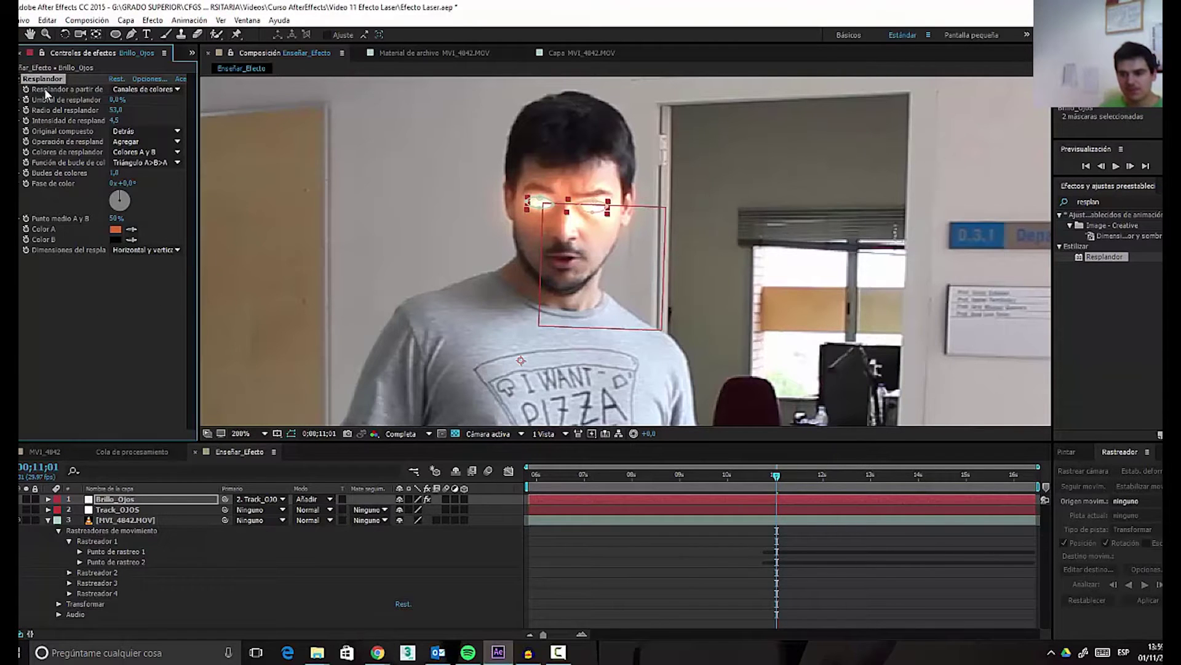
key(ctrl+d)
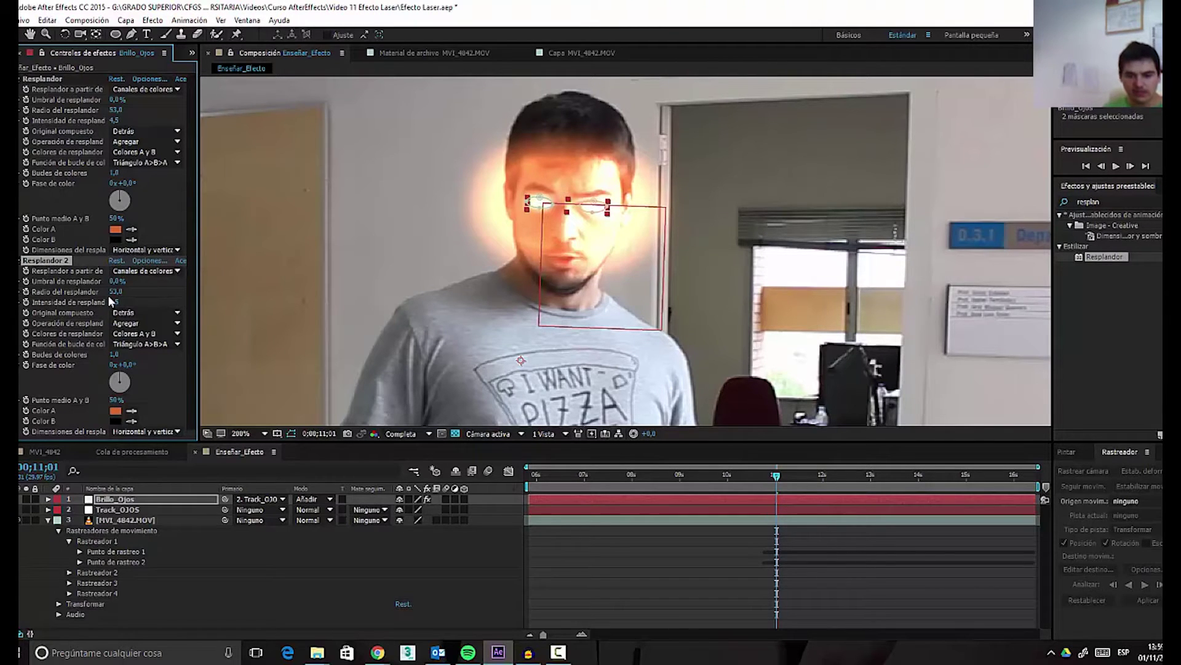
drag(118, 293, 210, 296)
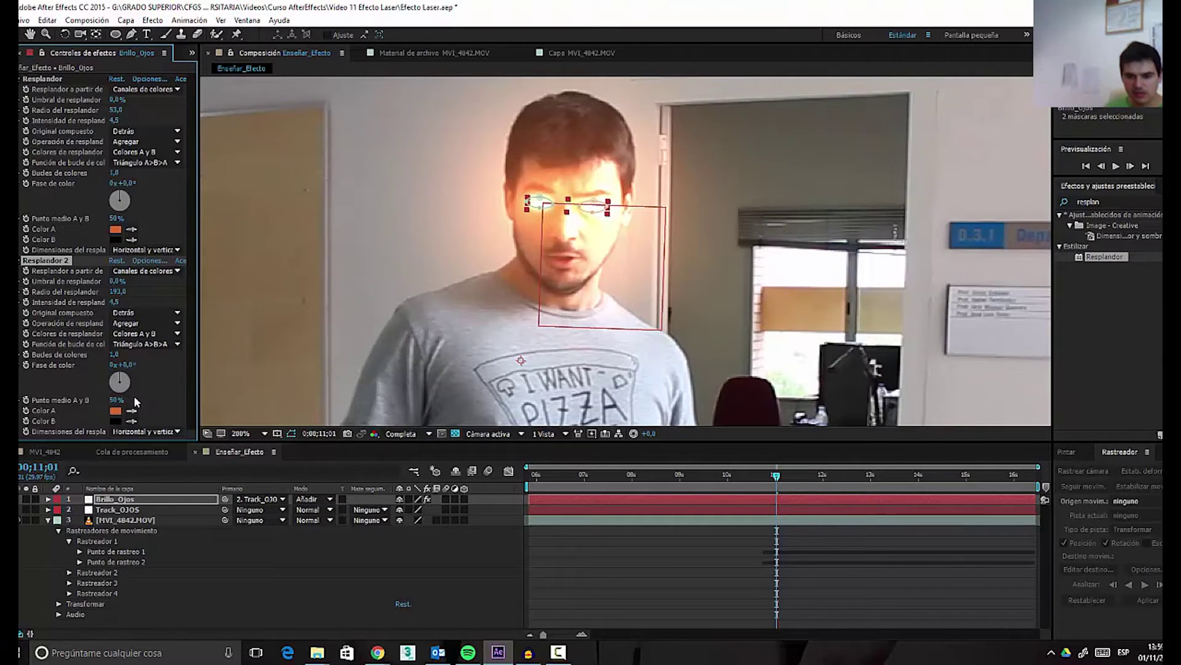
- Change Color A of Resplandor 2 to the darker orange-brown 8F4015
click(115, 410)
mouse_move(163, 66)
mouse_down()
mouse_move(146, 82)
mouse_move(150, 98)
mouse_up()
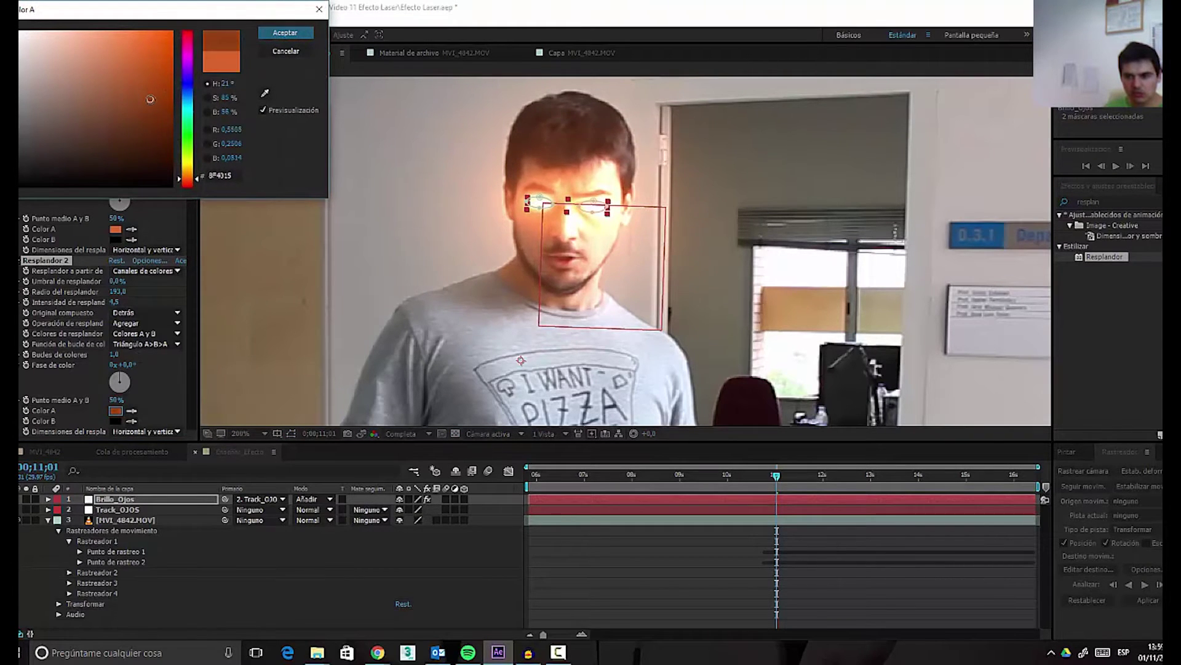
click(279, 34)
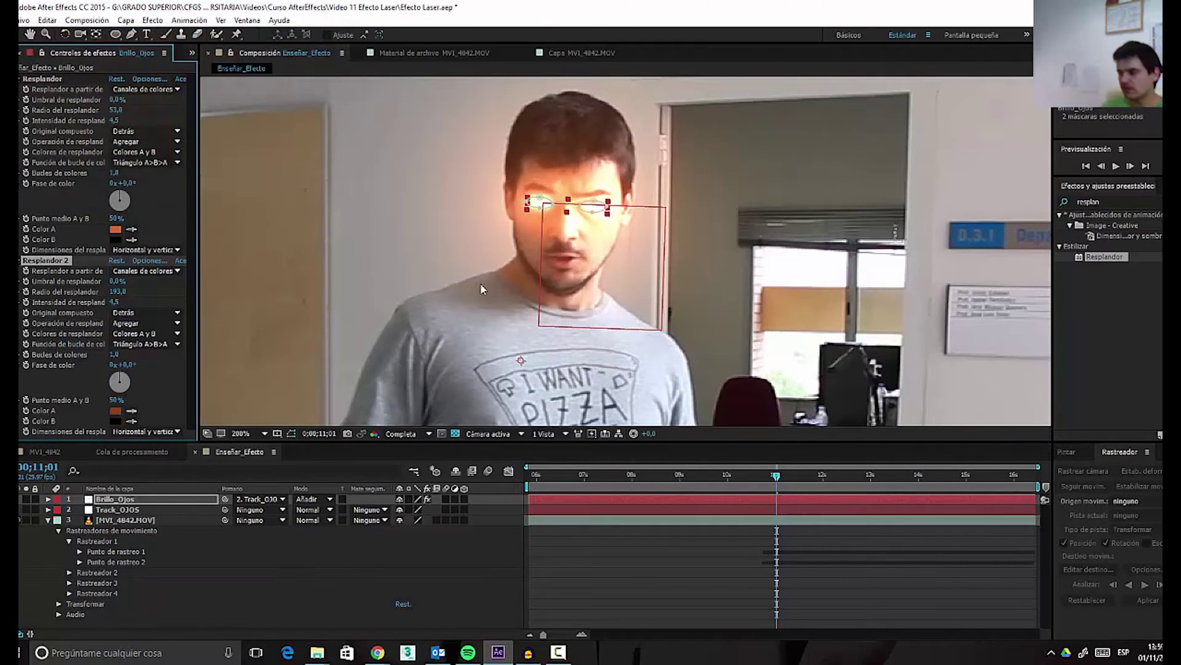
- Fit more of the frame in view and play the composition from 0;00;10;11 to check the double glow
drag(719, 475, 691, 479)
scroll(655, 381, down, 2)
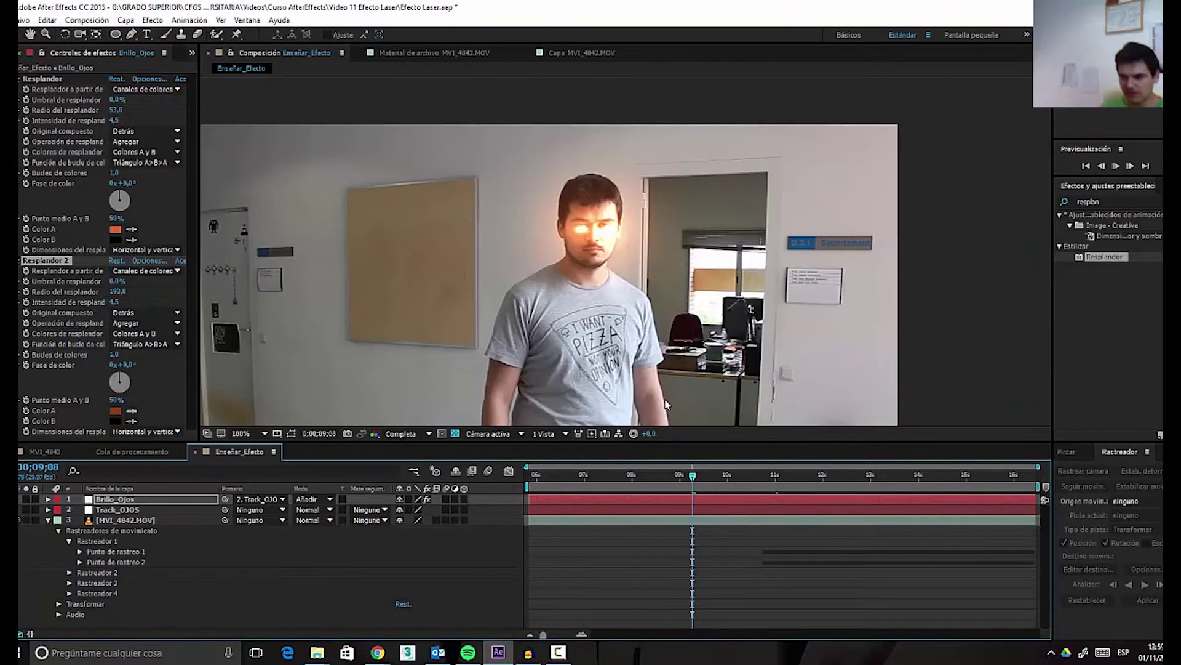
click(744, 477)
key(space)
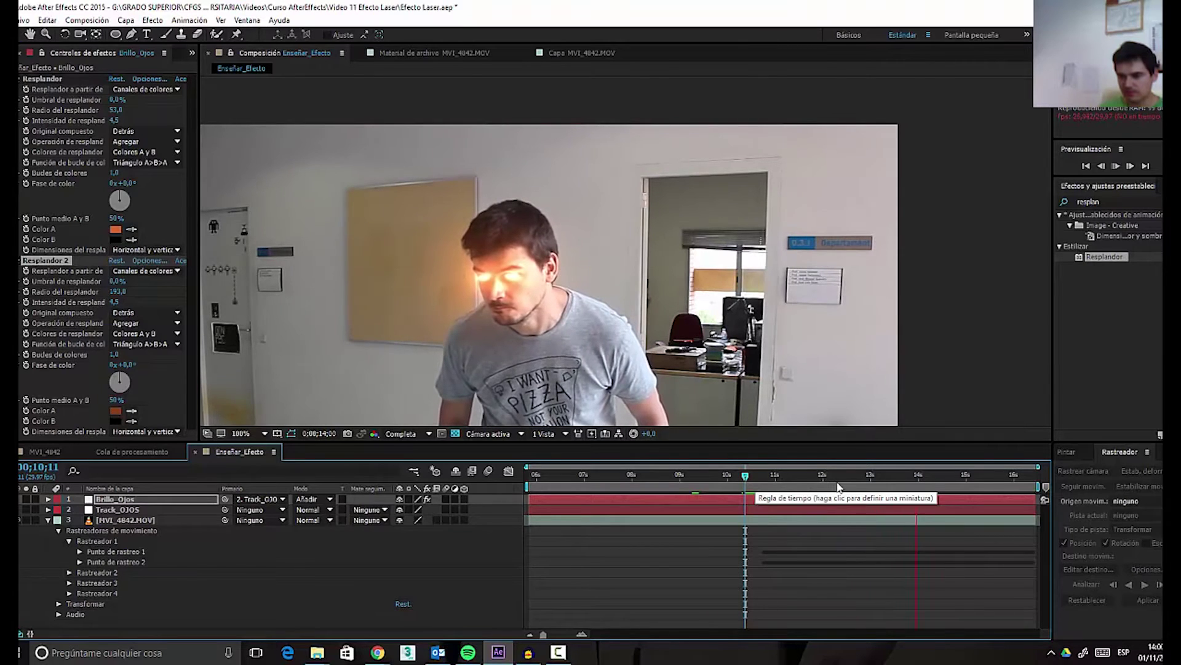
key(space)
drag(871, 474, 746, 483)
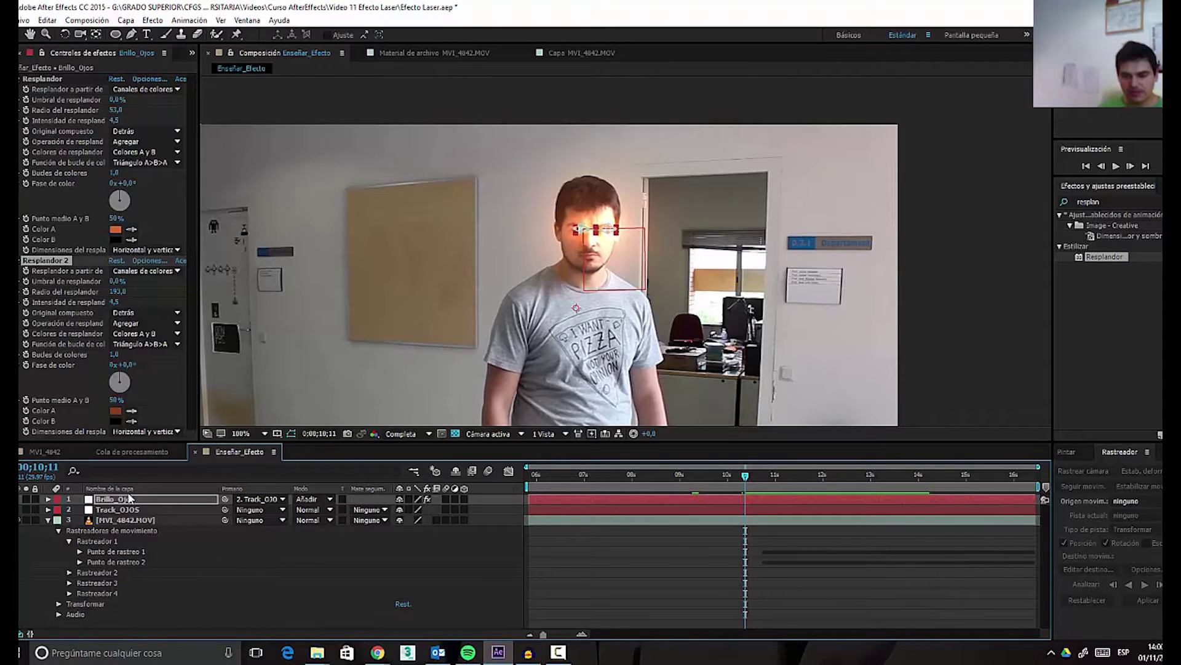
- Check the glow and the Track_OJOS motion path on the earlier frames around 0;00;07;20 and 0;00;09;09
drag(733, 472, 616, 486)
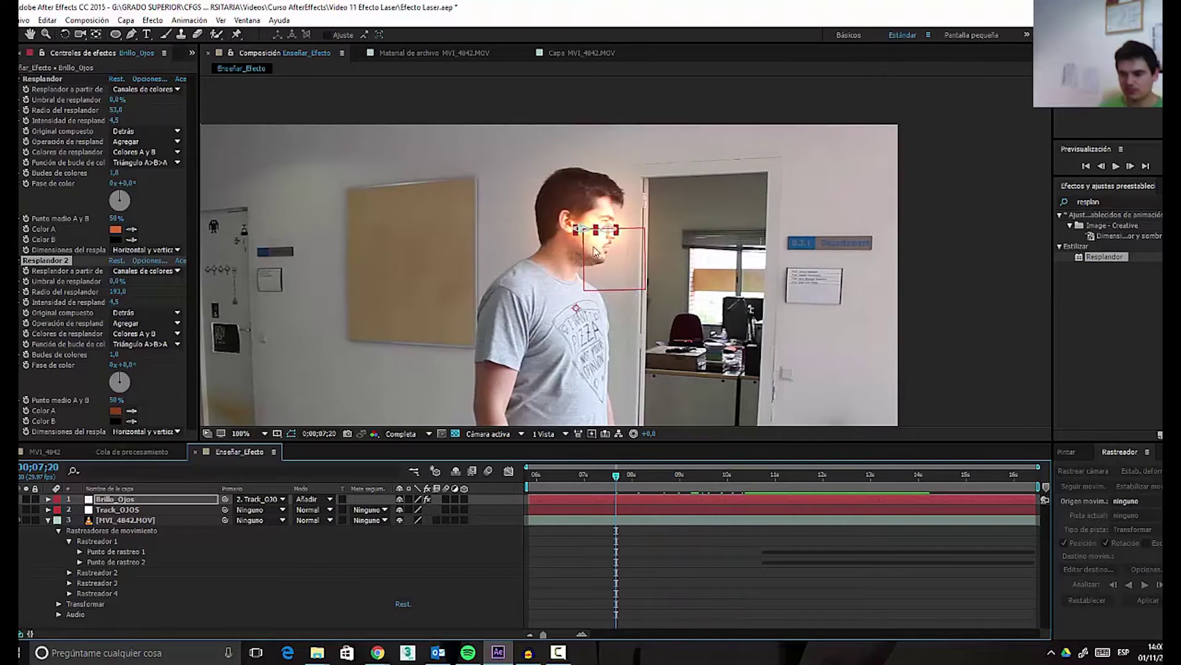
click(115, 509)
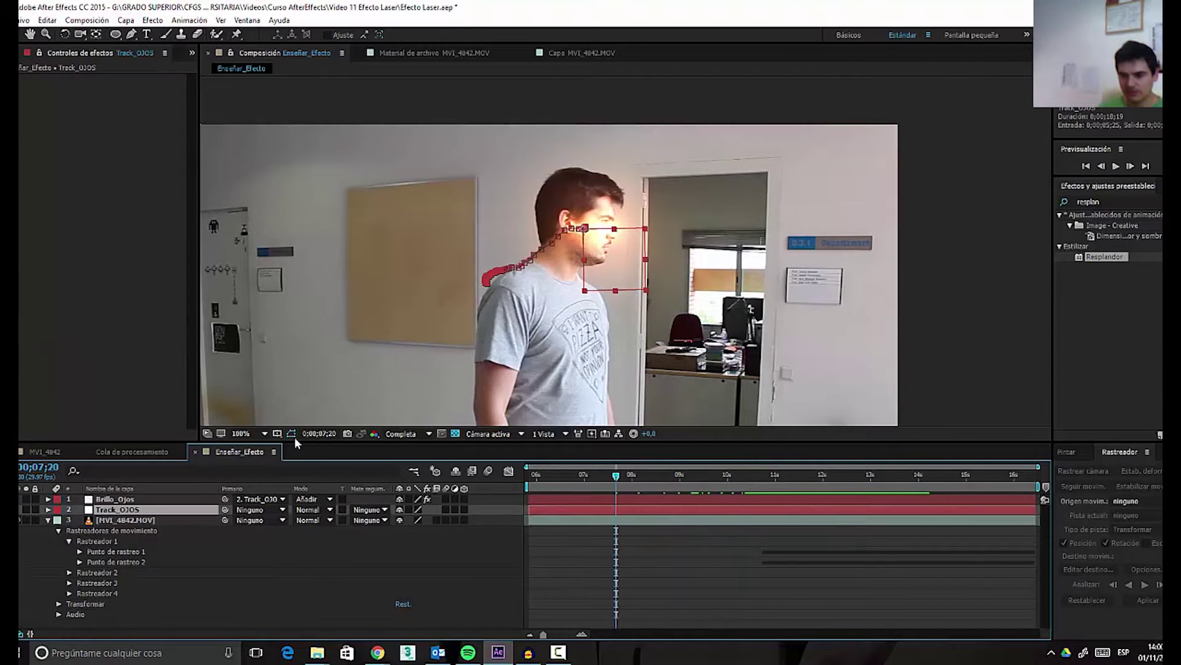
click(416, 377)
drag(675, 479, 694, 477)
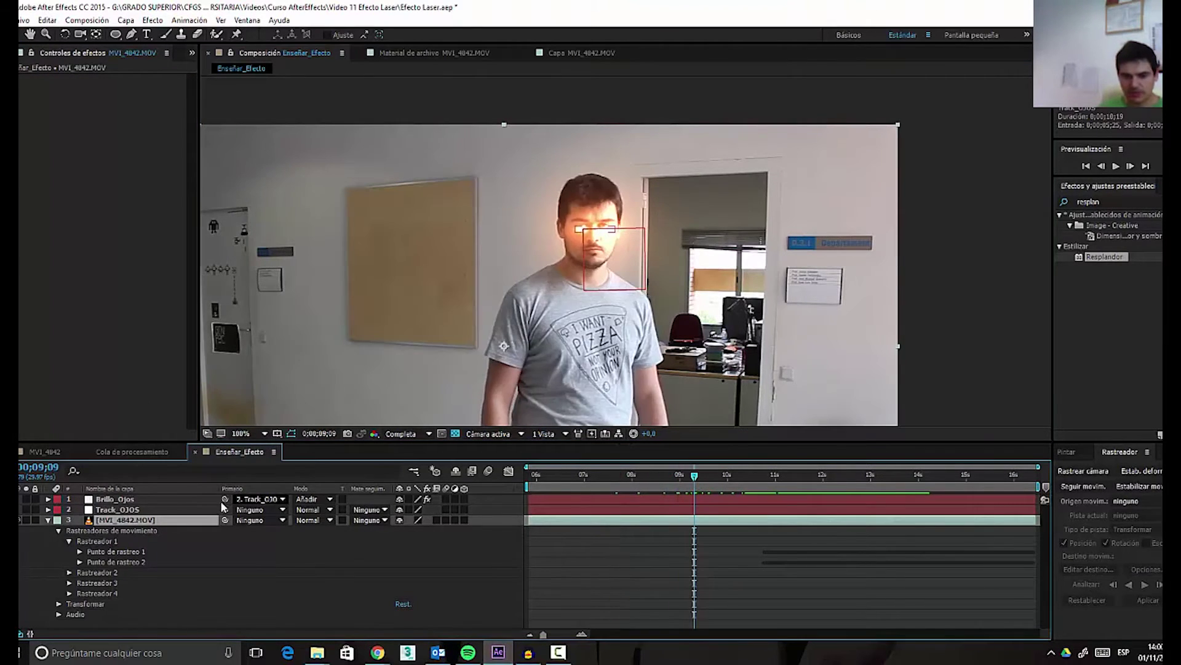
- Reveal the Transformar properties of the Brillo_Ojos layer
click(134, 498)
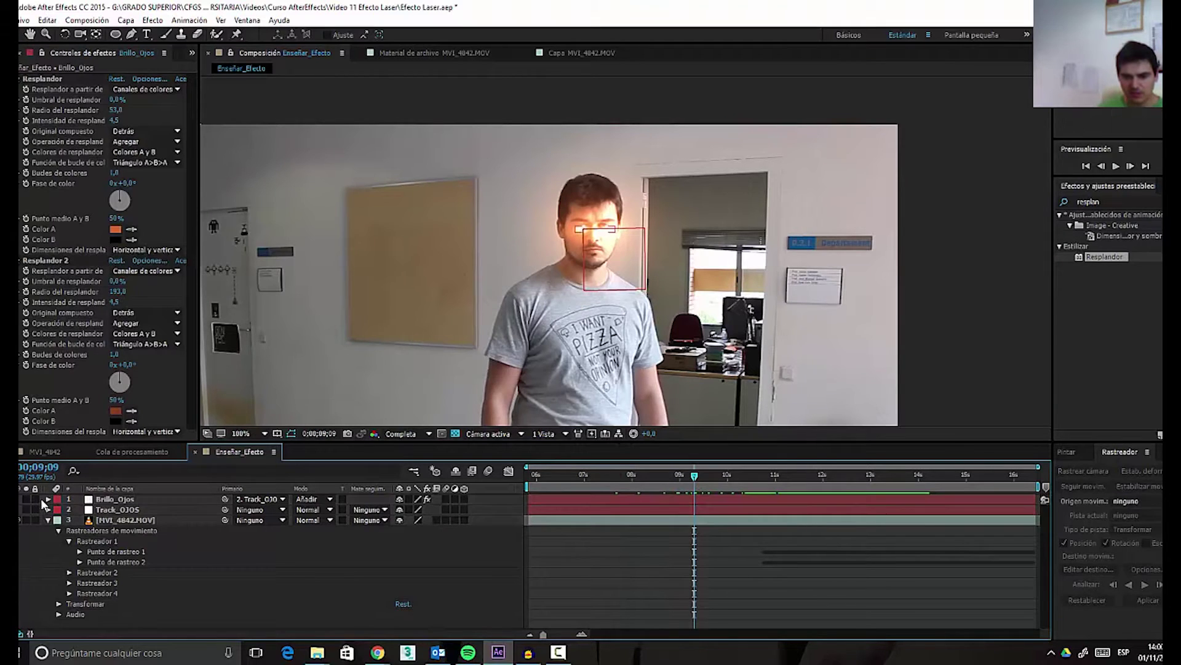
click(48, 499)
click(59, 509)
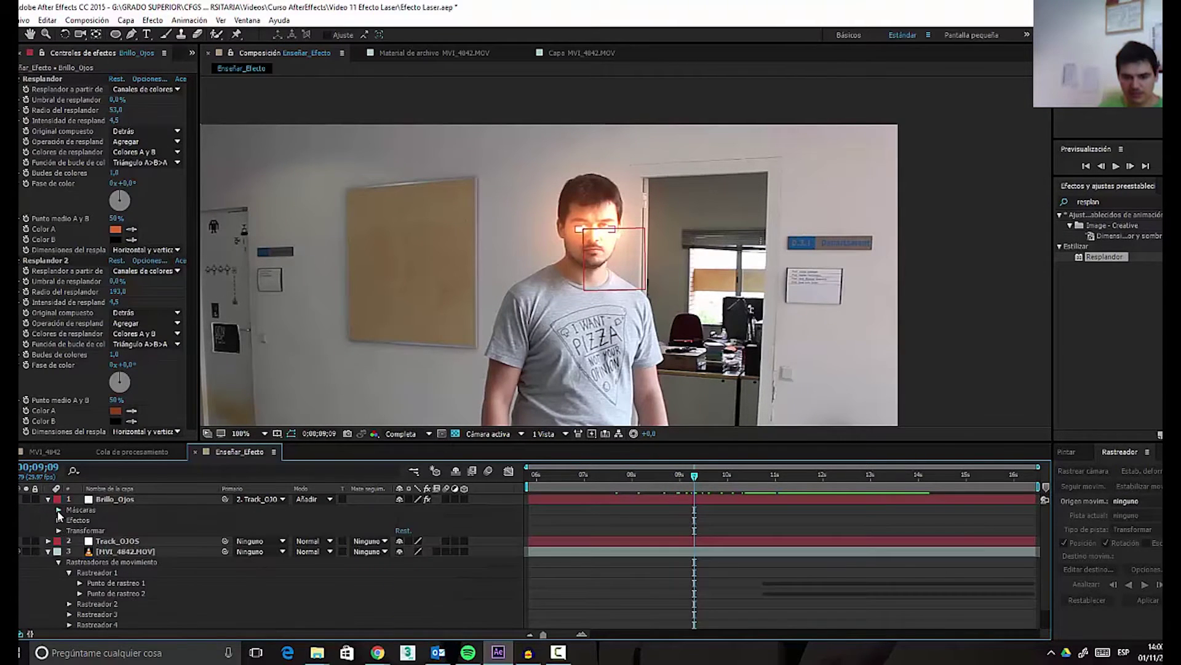
click(58, 530)
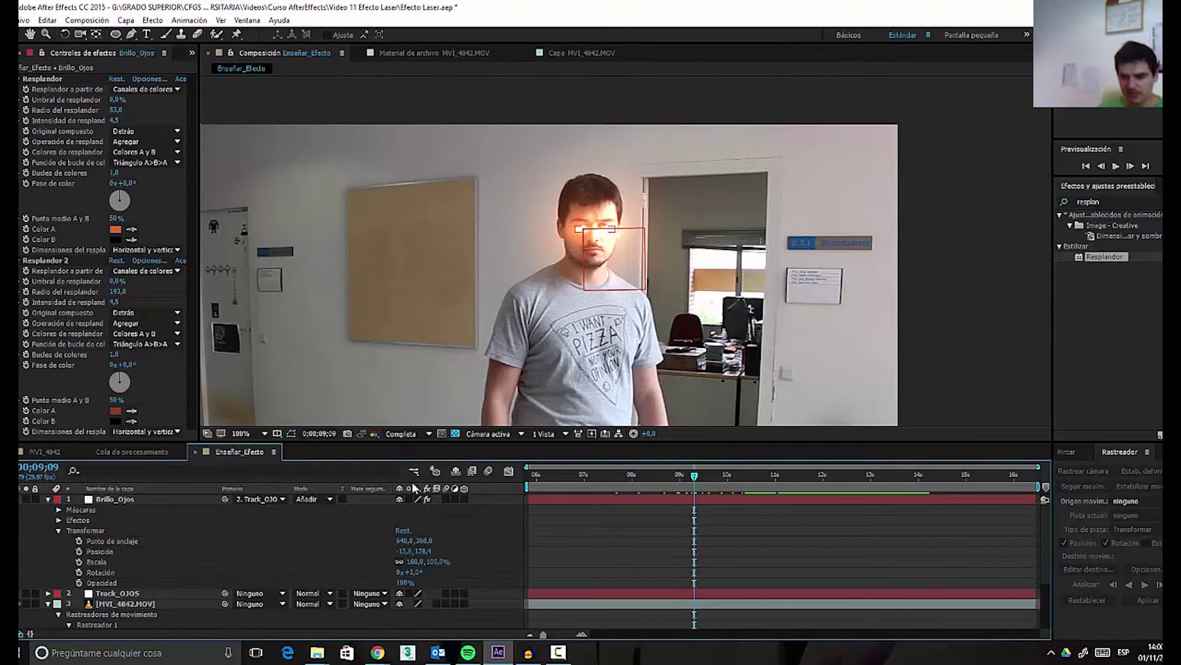
- Find the head turn at 0;00;11;07 and set a 100% Opacidad keyframe there on Brillo_Ojos
drag(693, 476, 762, 477)
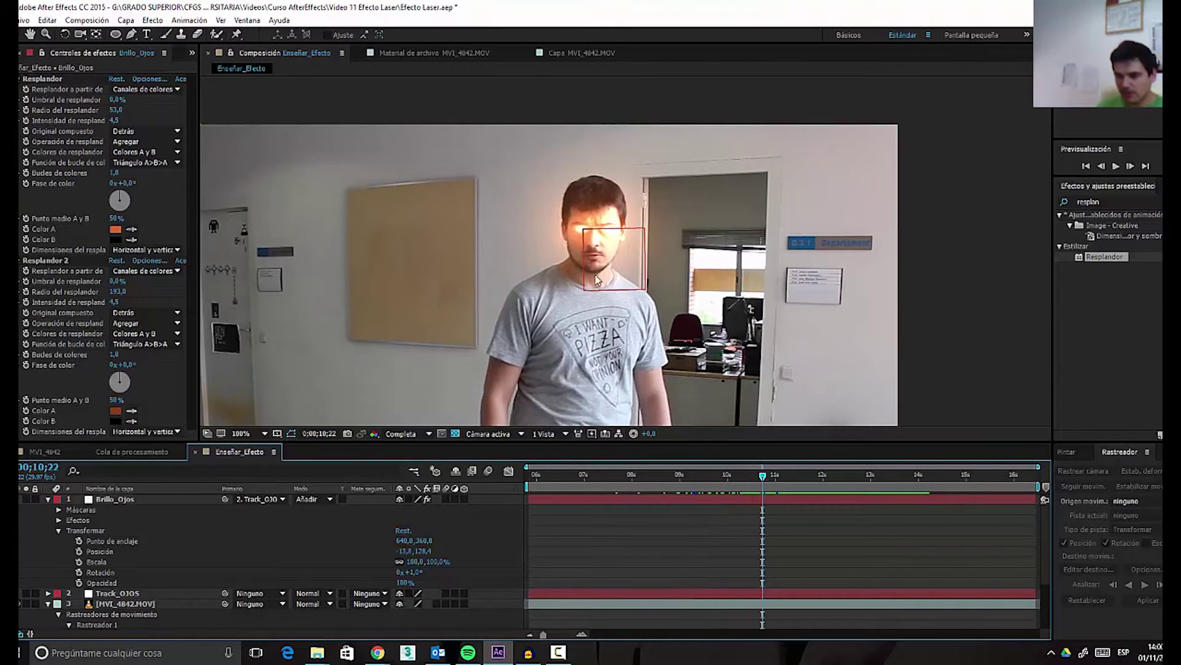
key(Page_Down)
key(Page_Down)
key(Page_Down)
key(Page_Down)
key(Page_Down)
key(Page_Down)
key(Page_Down)
key(Page_Down)
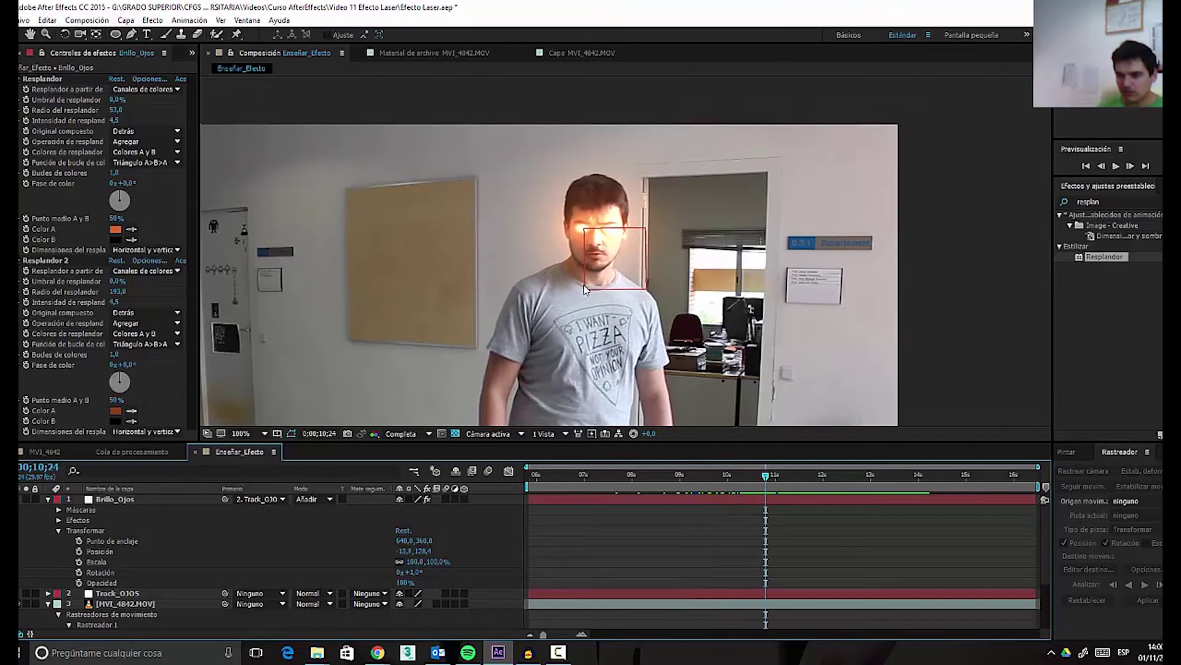
key(Page_Down)
key(Page_Down)
key(Page_Down)
key(Page_Down)
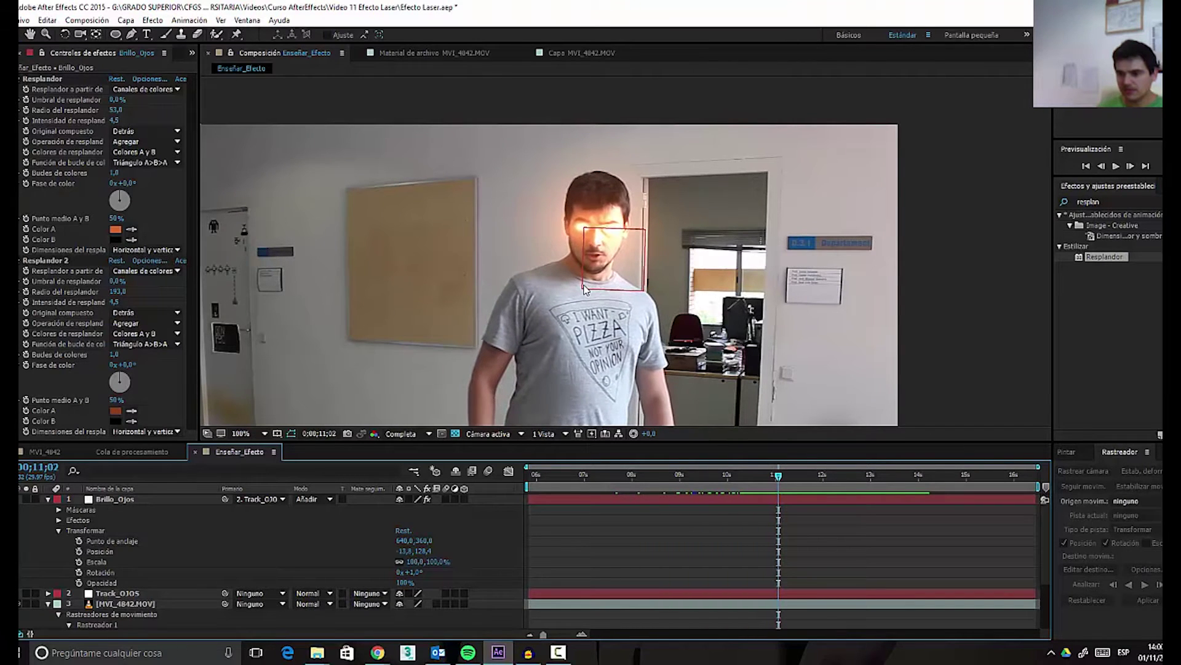
key(Page_Down)
key(Page_Down)
key(Page_Down)
key(Page_Down)
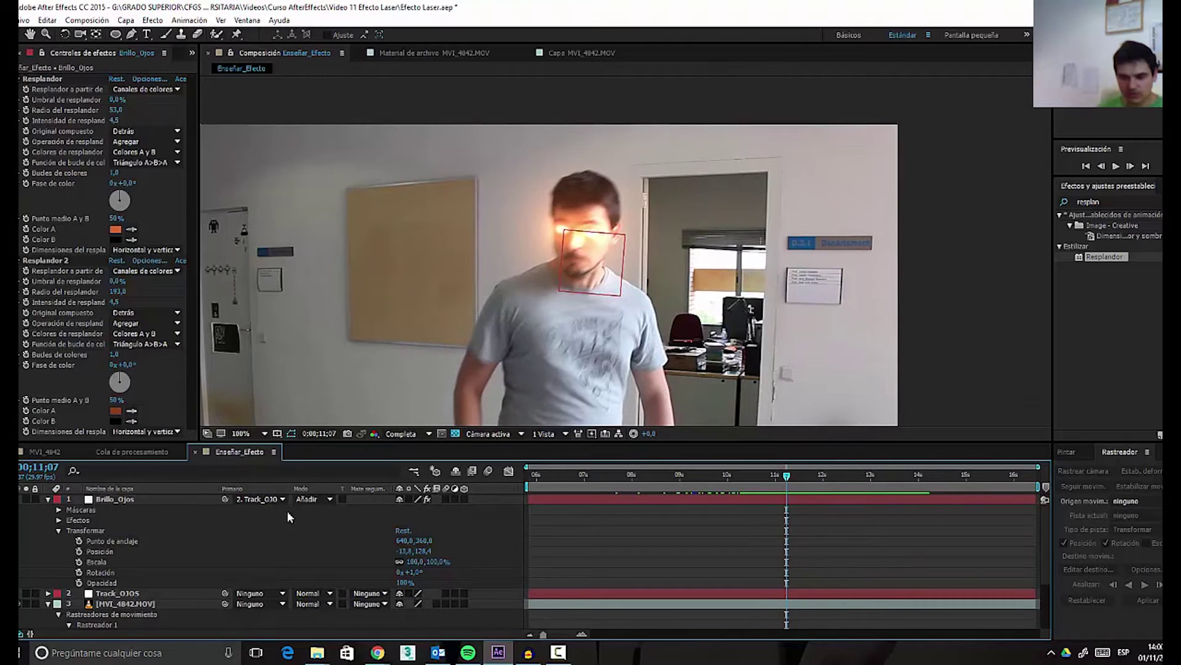
click(79, 582)
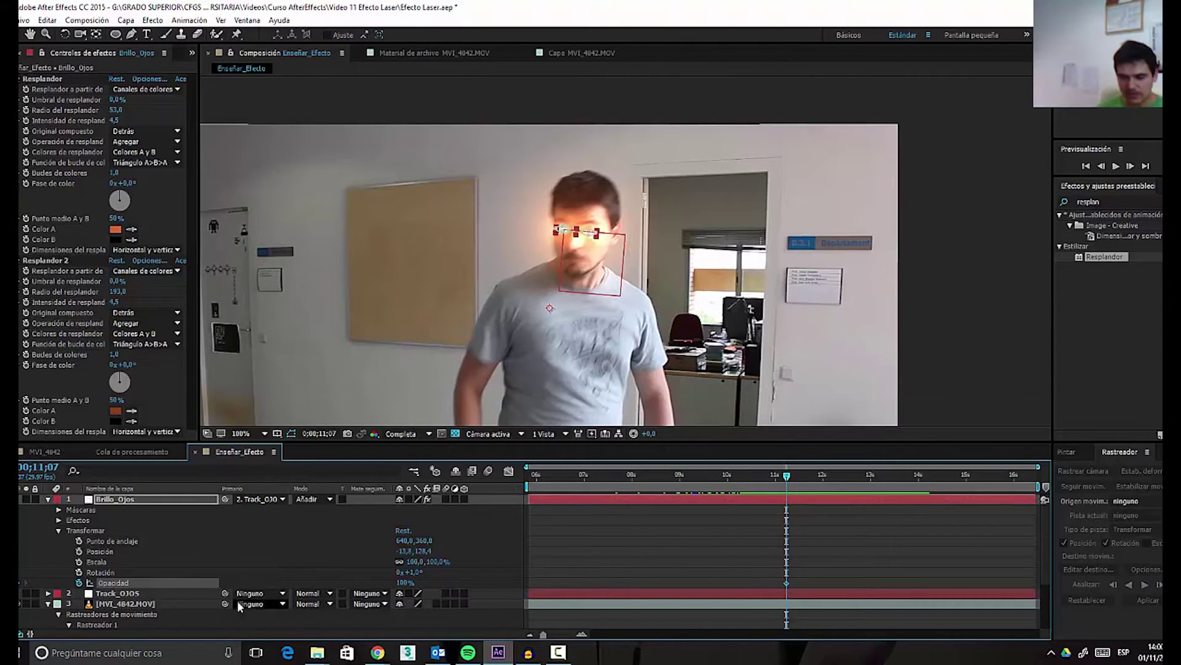
- Set the opacity of Brillo_Ojos to 0% three frames earlier, at 0;00;11;04
key(Page_Up)
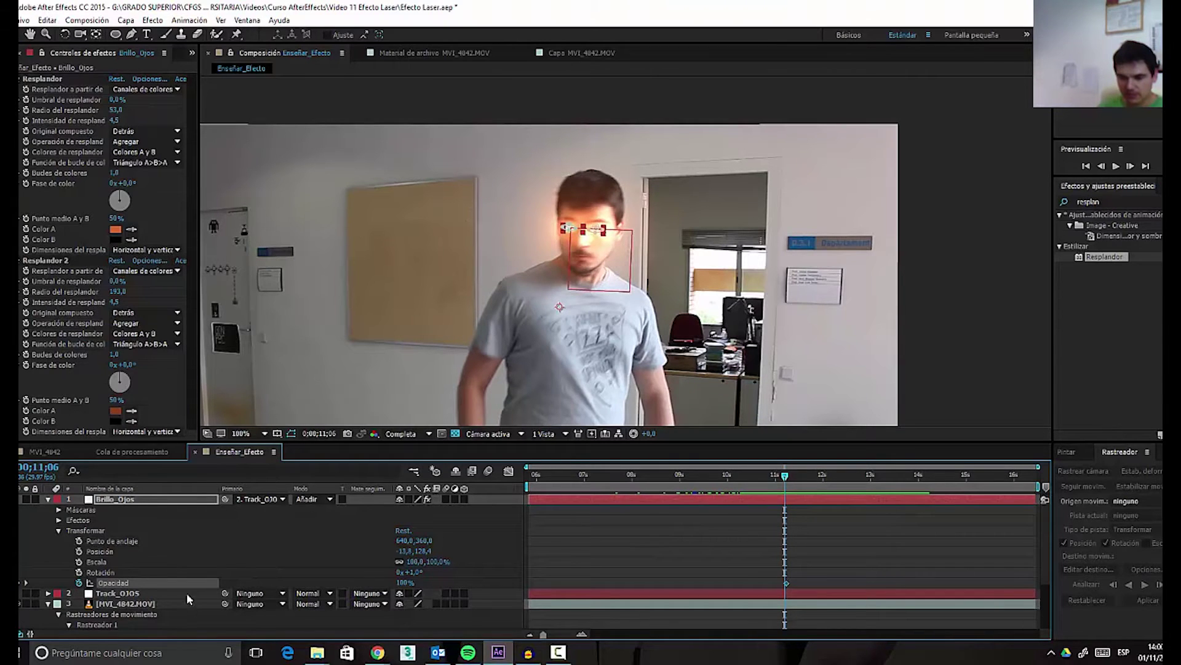
key(Page_Up)
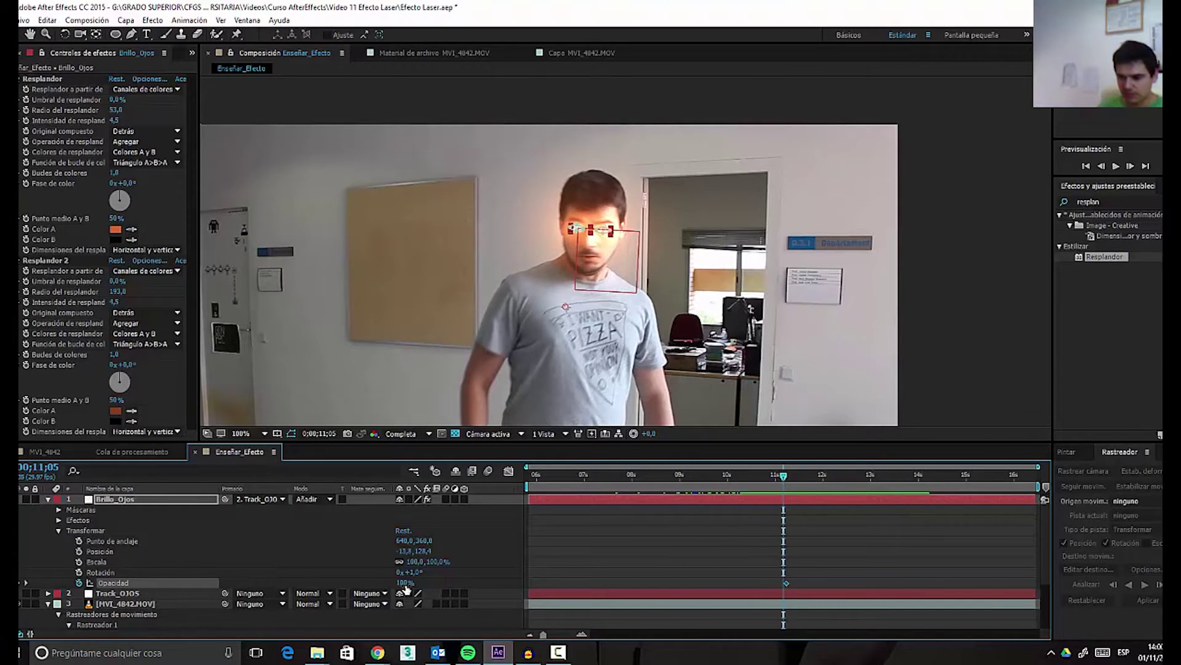
key(Page_Up)
click(404, 582)
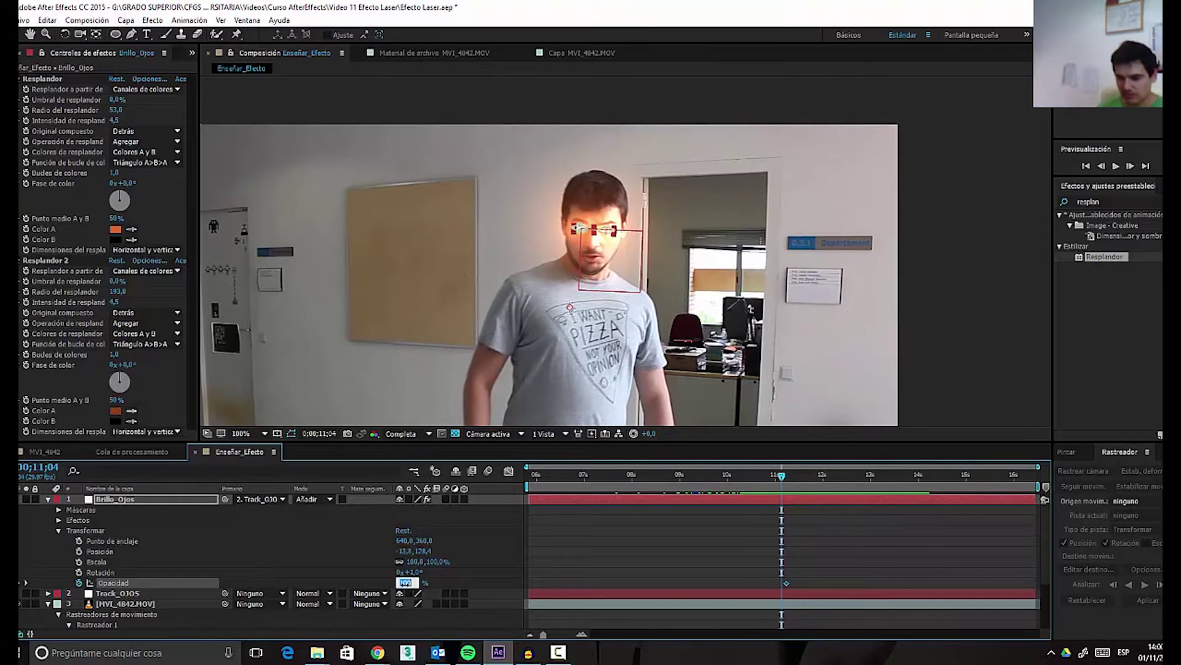
text(0)
key(Return)
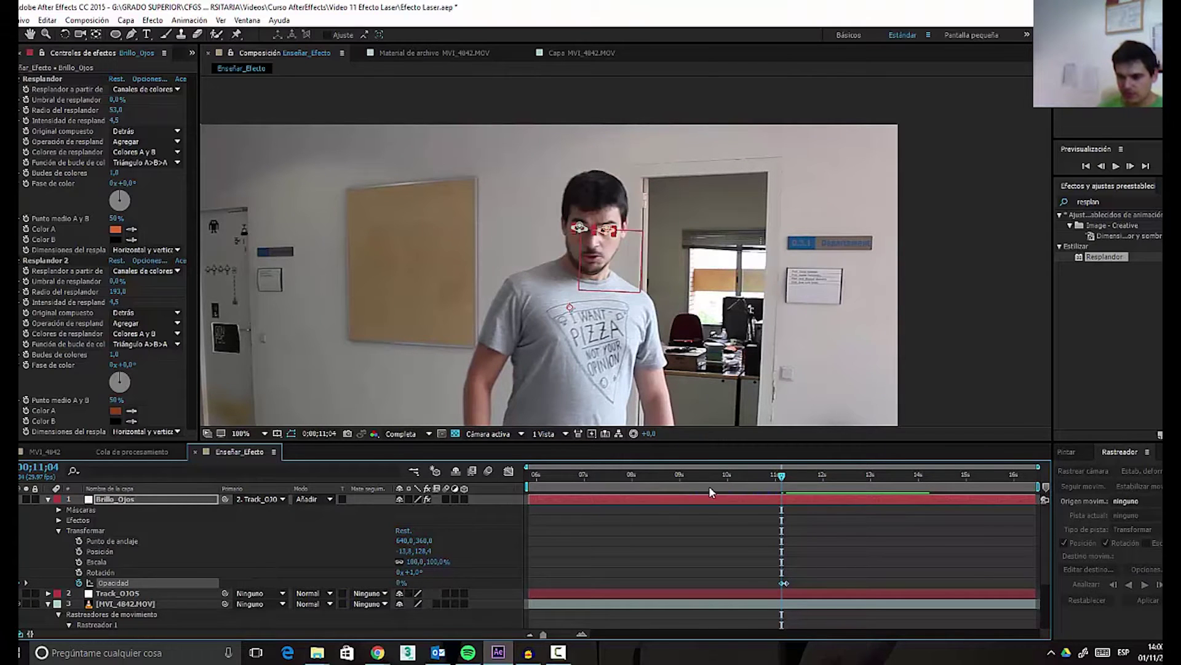
- Undo the deletion of the Brillo_Ojos layer and its opacity keyframe, and reopen the layer's Transformar properties
key(Delete)
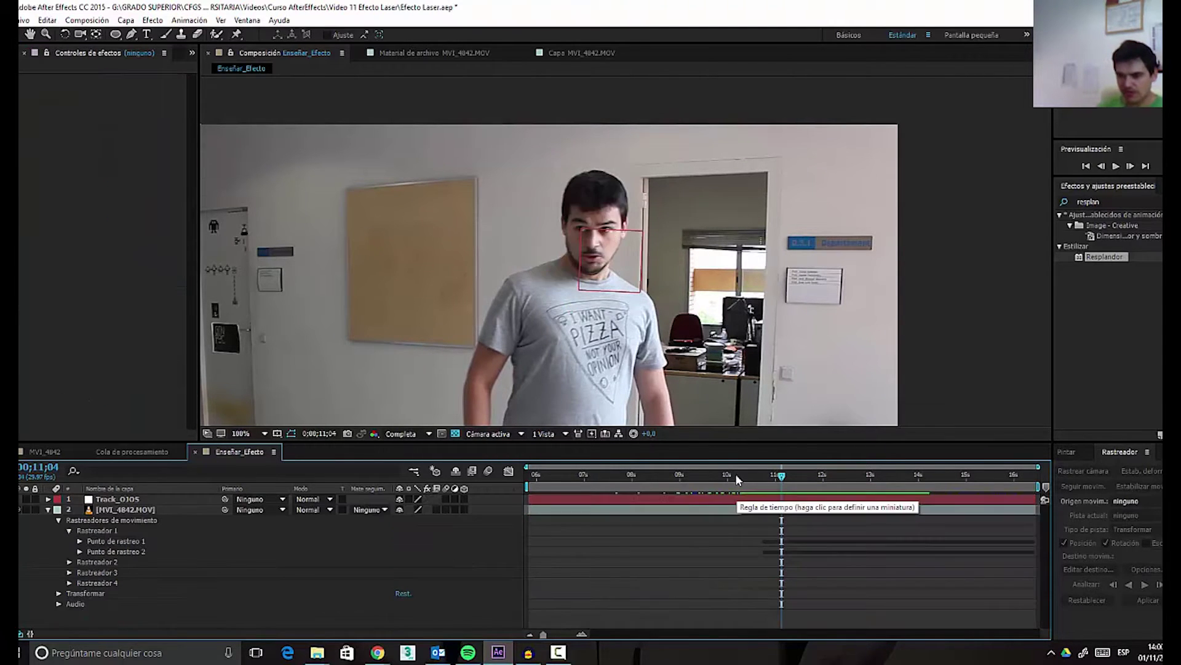
click(115, 518)
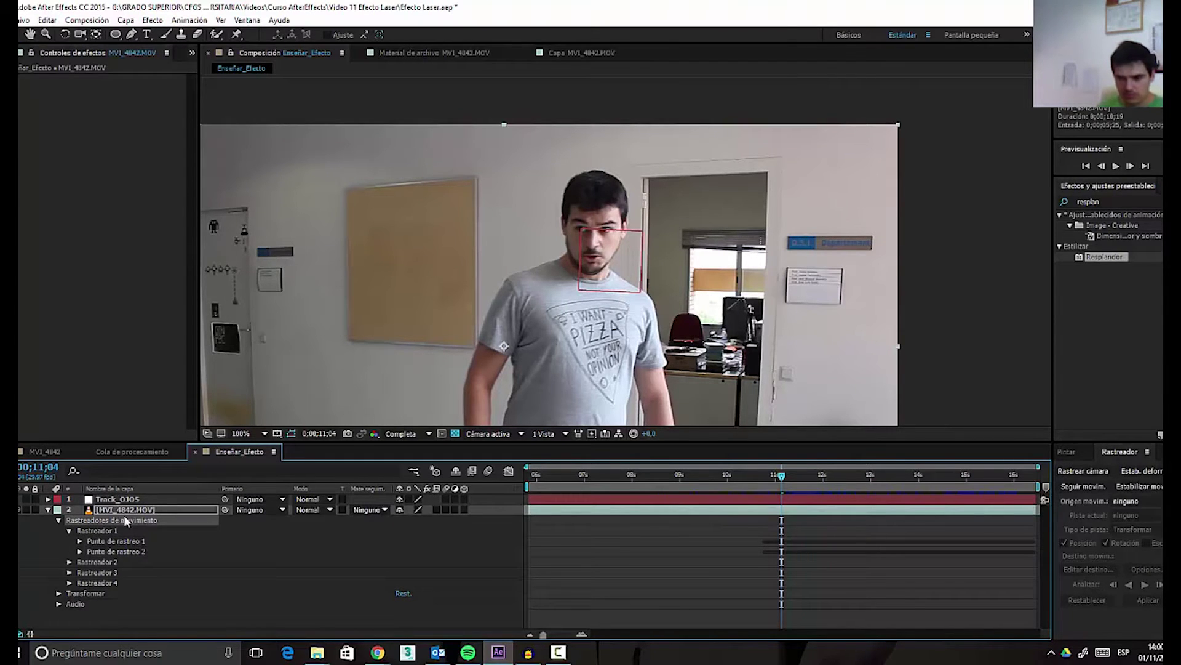
key(ctrl+z)
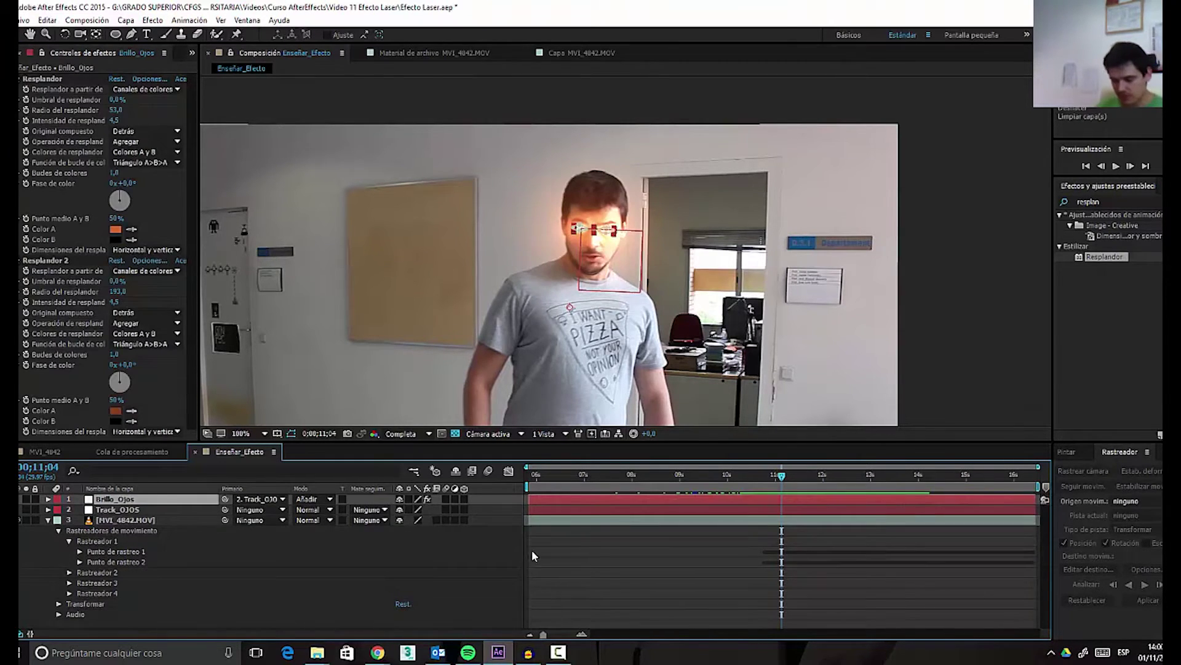
click(48, 498)
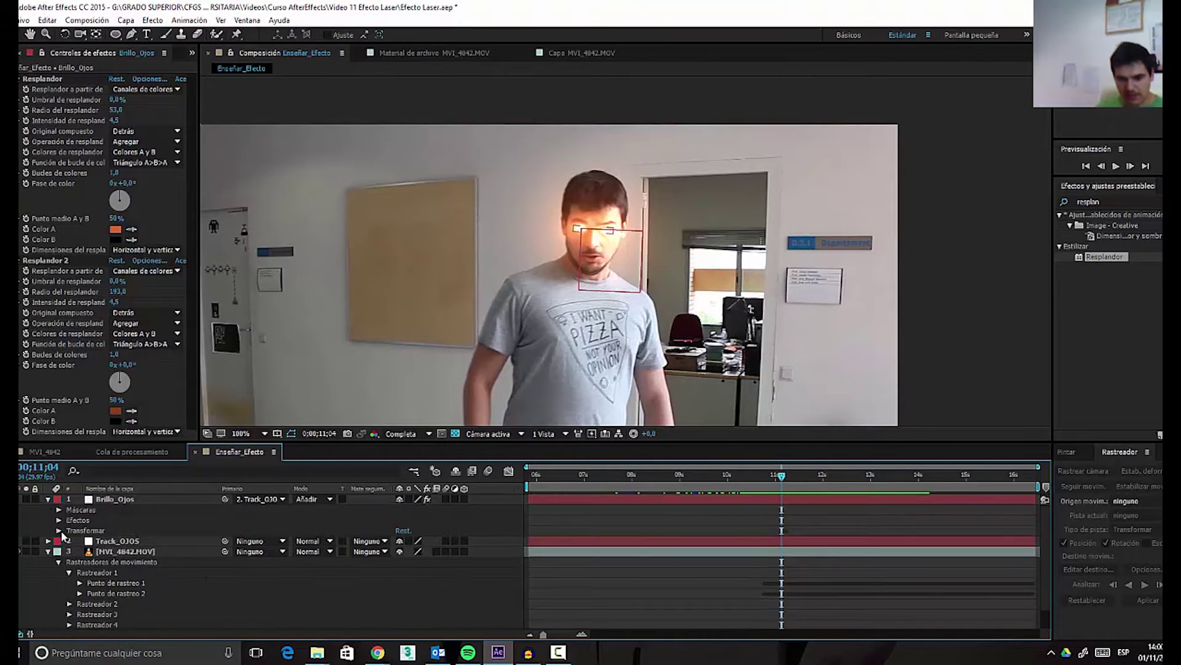
click(59, 530)
key(Page_Down)
key(Page_Down)
key(Page_Down)
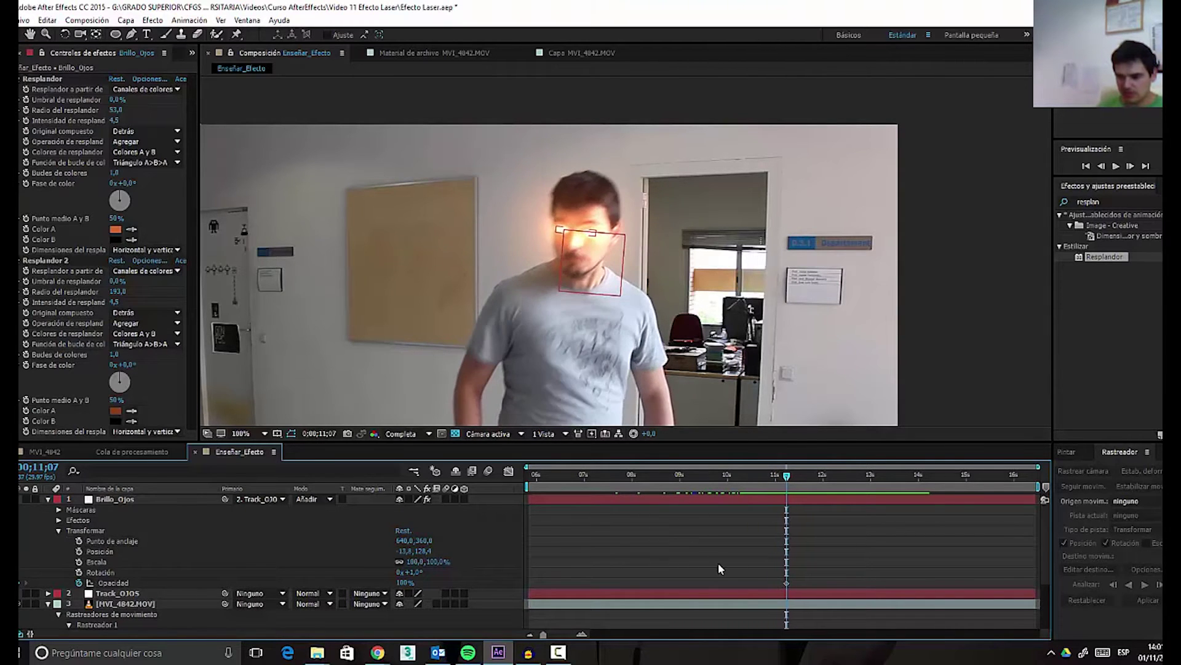
key(space)
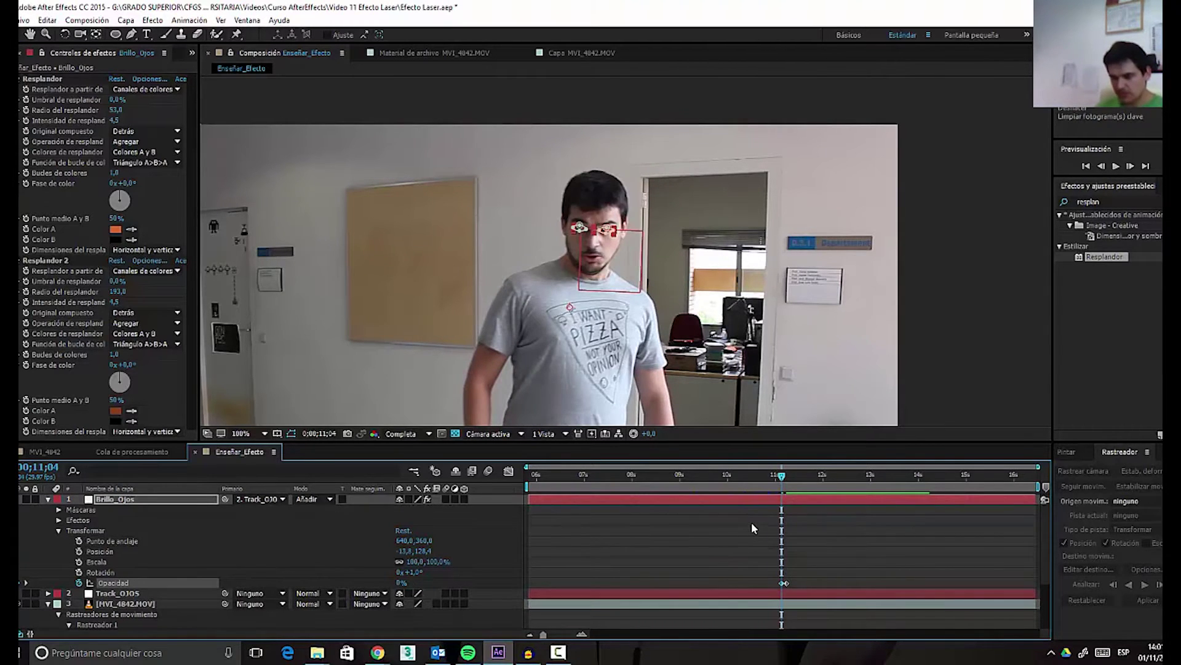
- Play the composition from 0;00;11;04 to check the fade-in of the eye glow
key(Page_Down)
key(space)
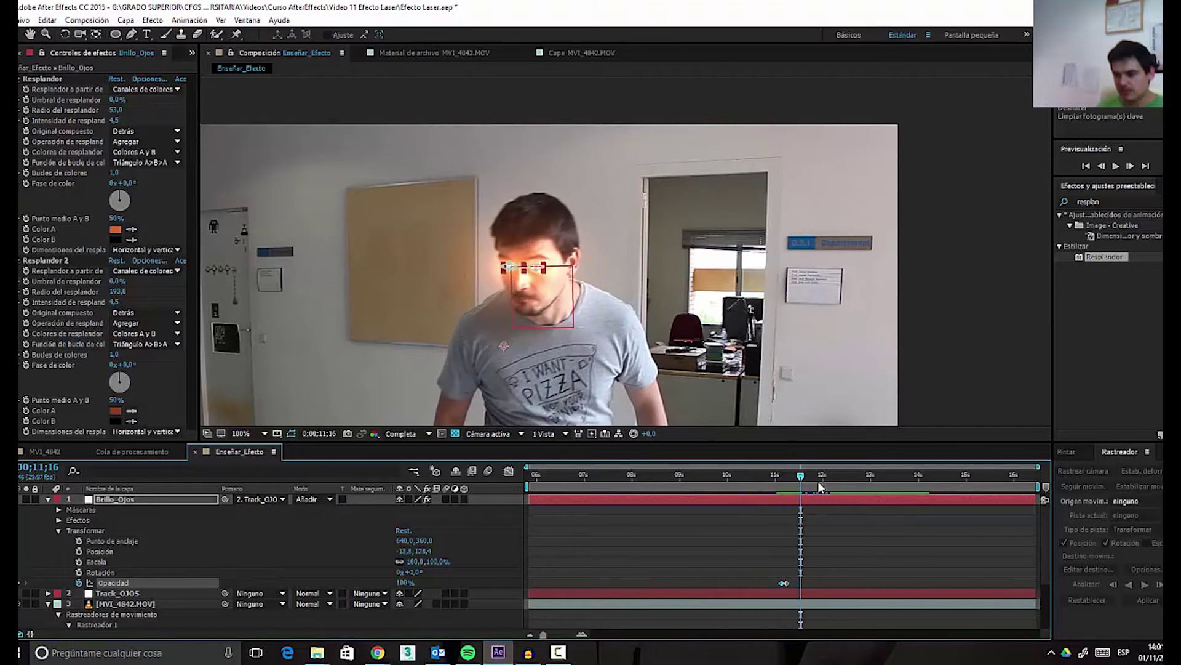
- Set a 100% Opacidad keyframe on Brillo_Ojos at 0;00;15;25 and lower the opacity two frames further on, at 0;00;15;27
drag(927, 480, 1009, 502)
key(Page_Down)
key(Page_Up)
key(Page_Up)
key(Page_Up)
key(Page_Up)
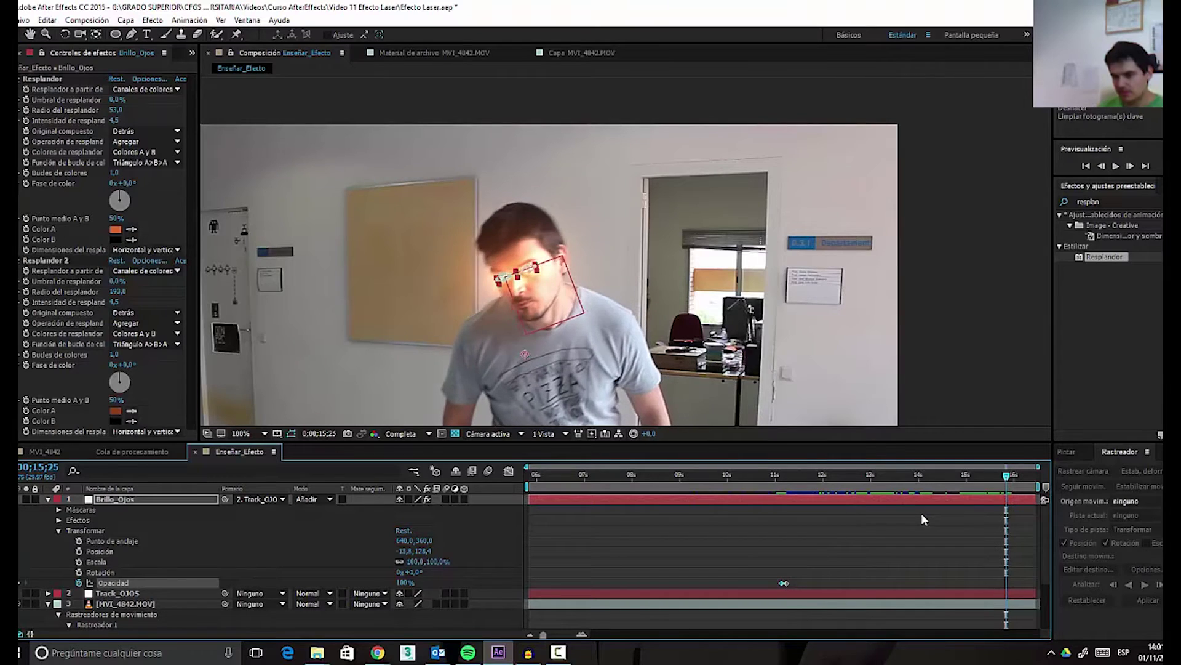
key(Page_Down)
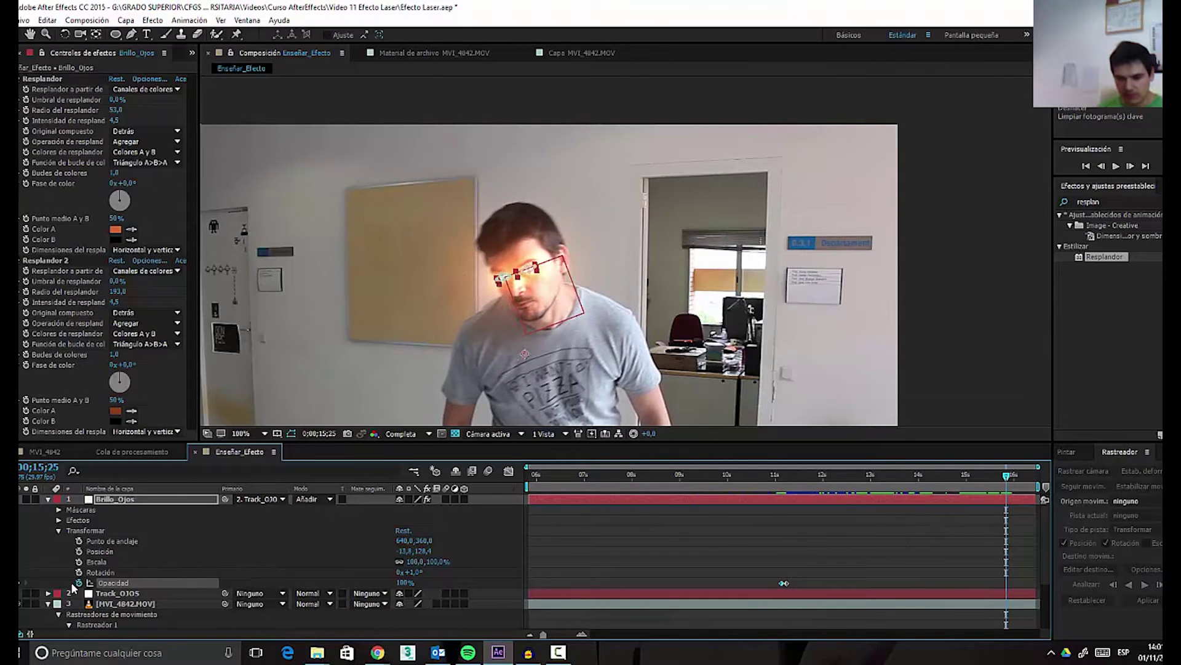
key(Page_Down)
key(Page_Down)
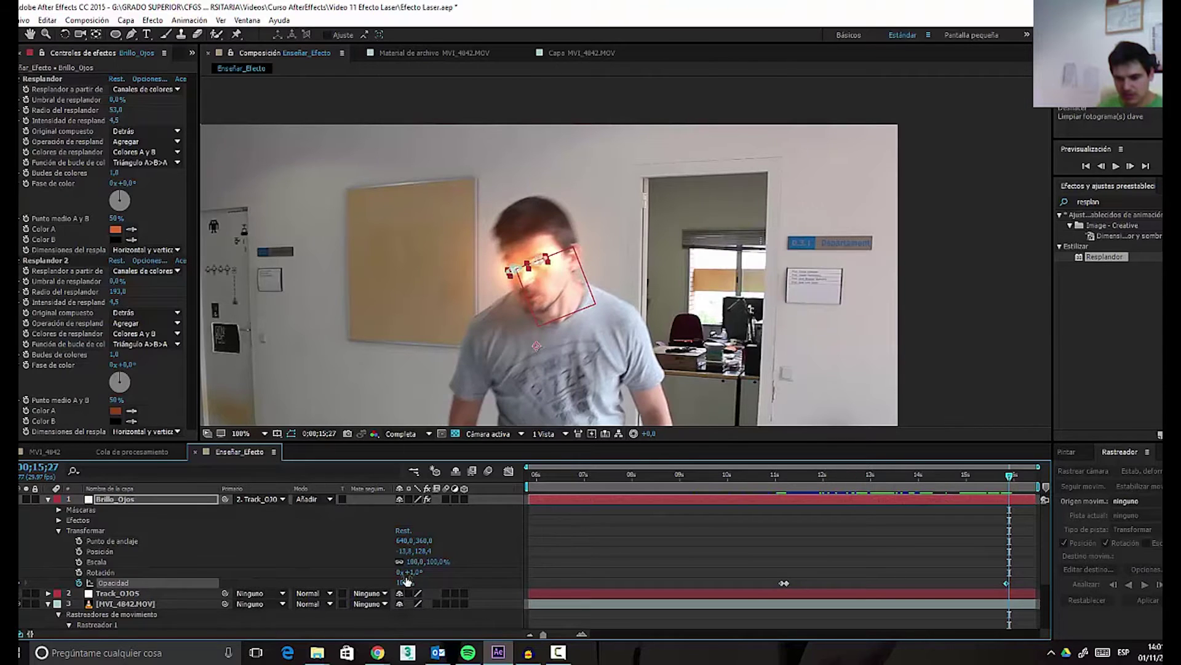
drag(369, 582, 311, 582)
- Collapse the Brillo_Ojos layer and play the composition from 0;00;07;02 to review the eye glow
drag(685, 486, 588, 486)
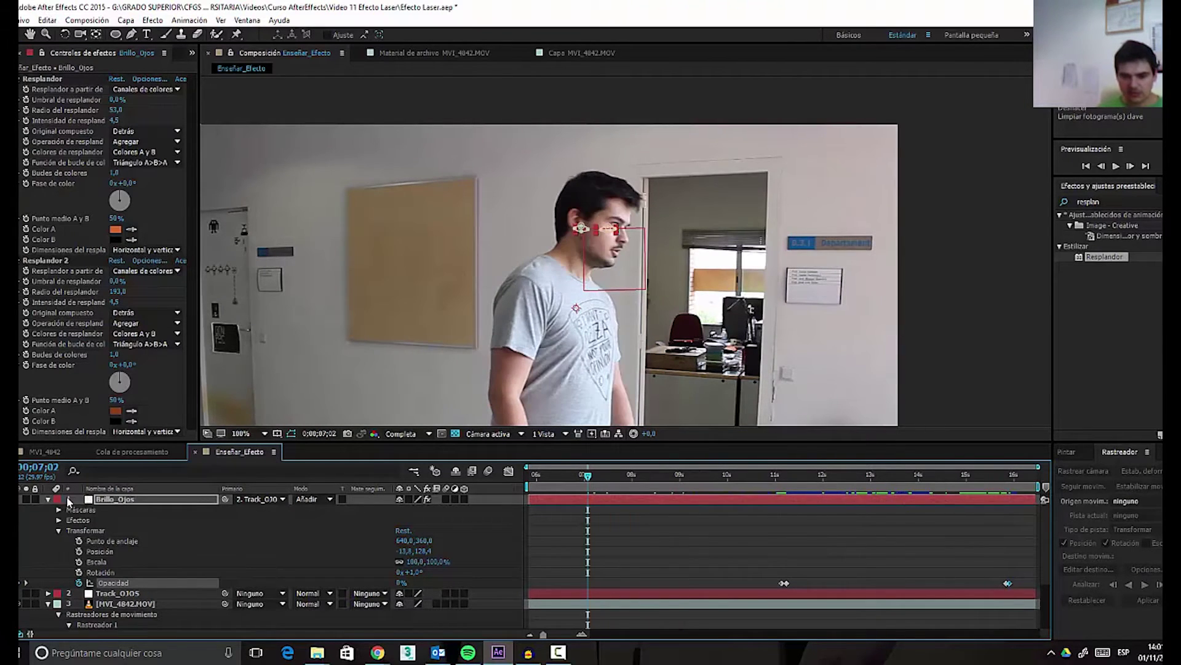
click(50, 497)
click(325, 357)
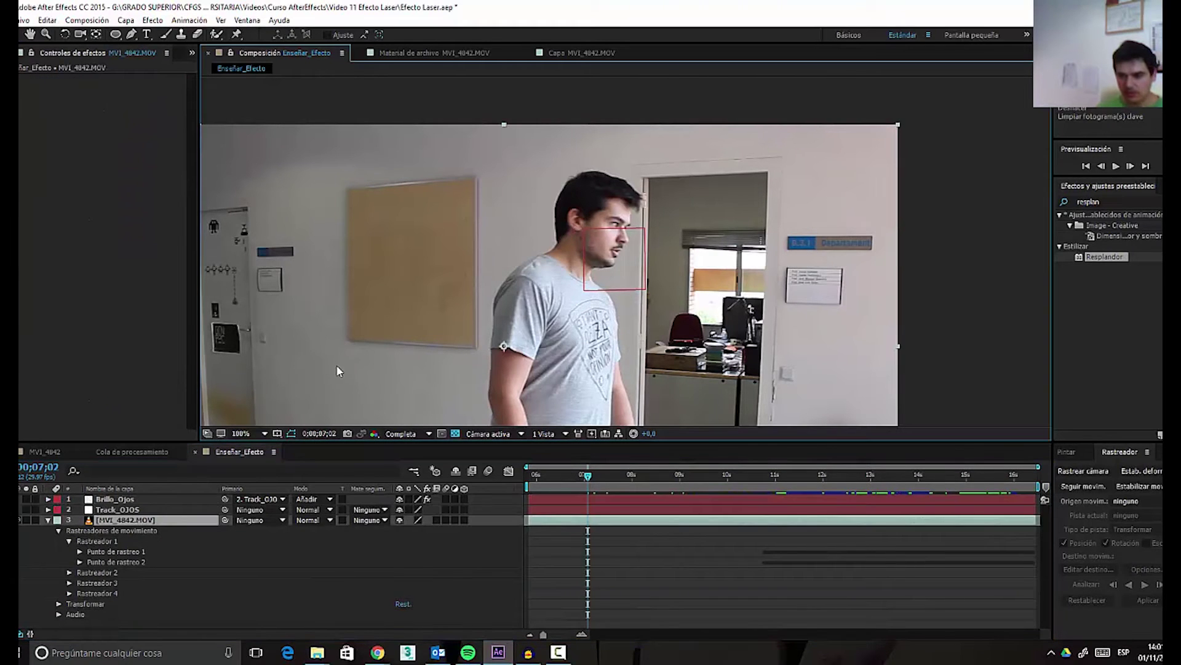
key(space)
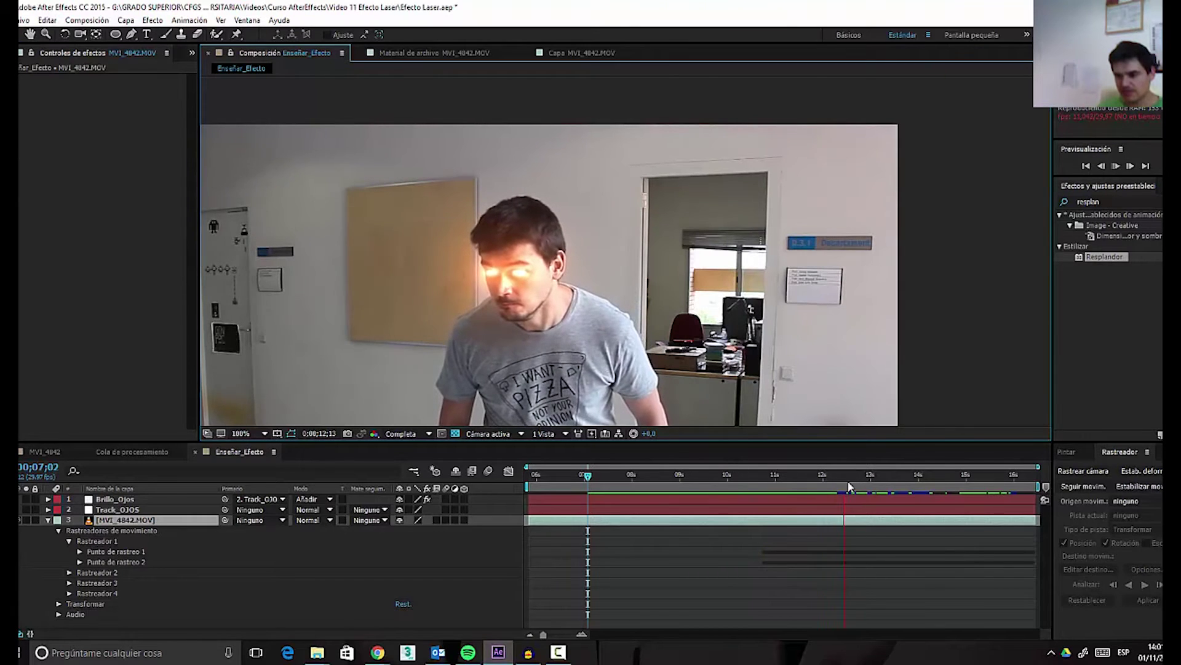
key(space)
- Collapse the MVI_4842.MOV layer's properties and the two Resplandor effects of the Brillo_Ojos layer
drag(866, 487, 618, 520)
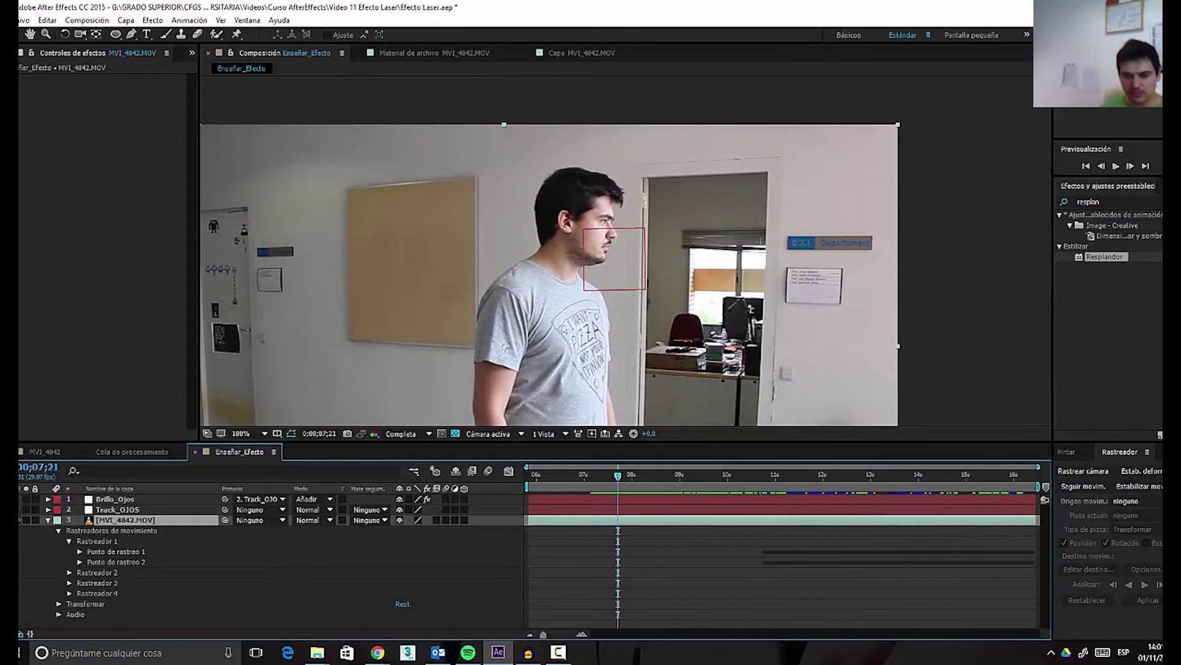
click(49, 521)
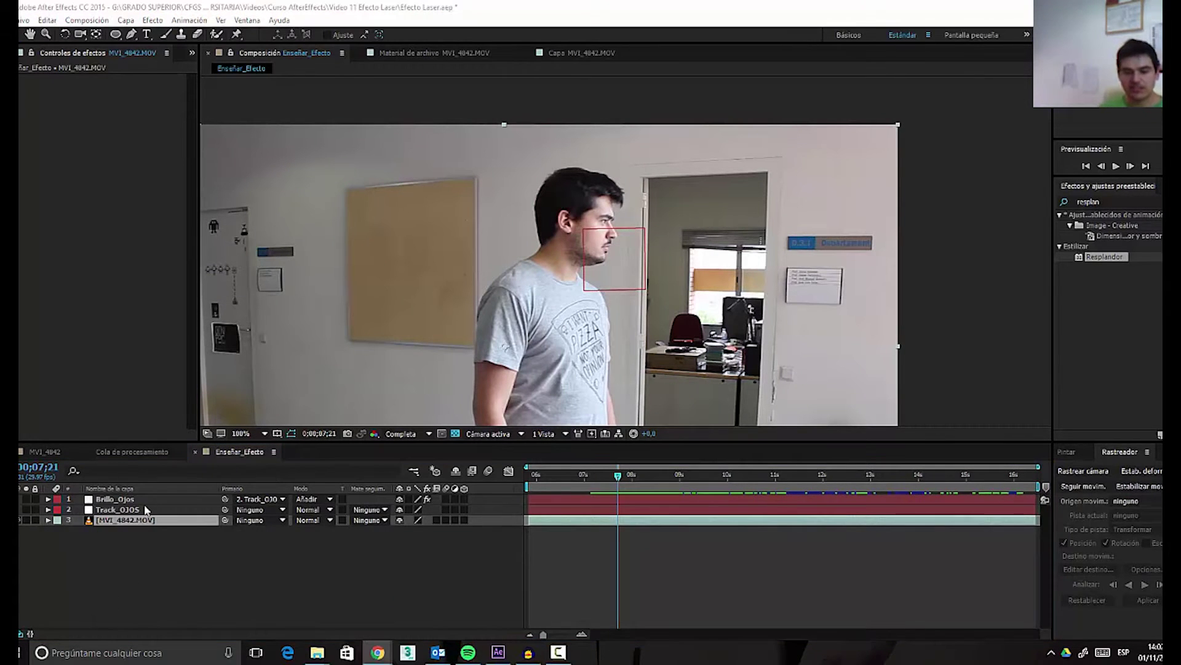
click(146, 510)
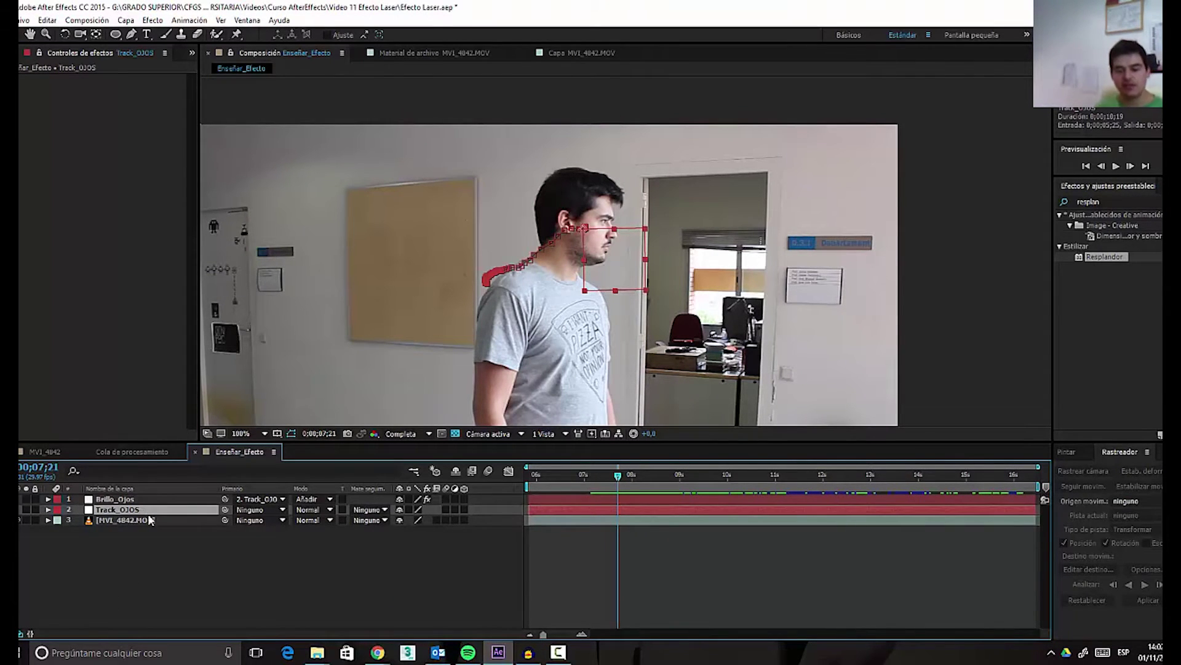
click(125, 499)
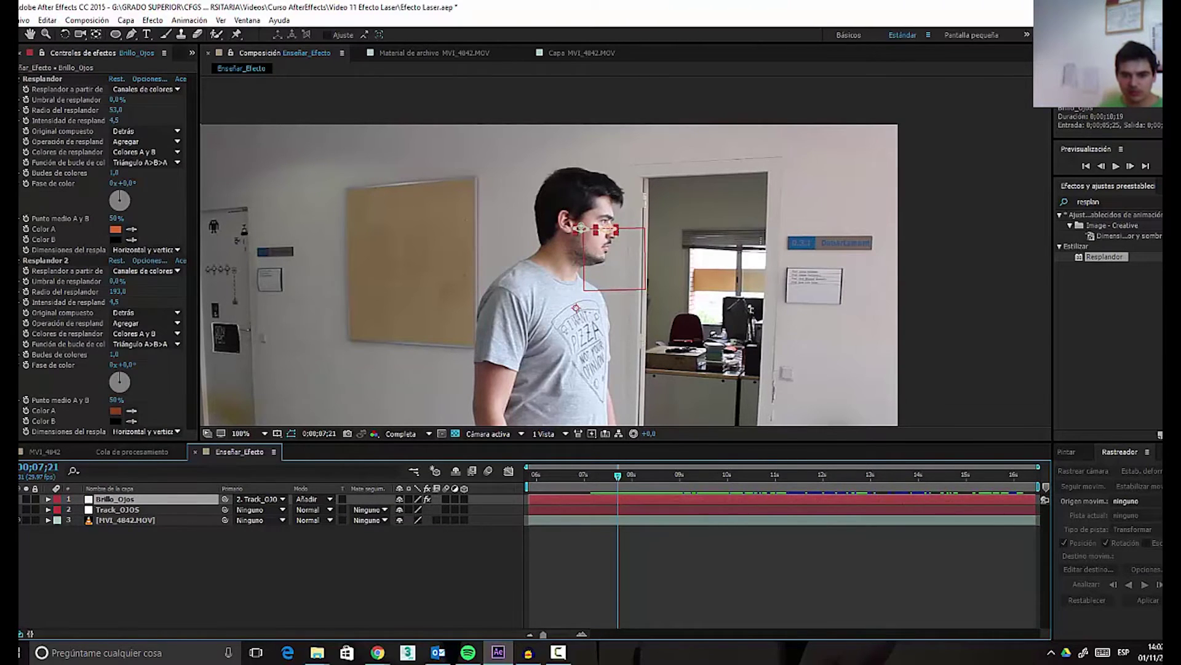
click(19, 260)
click(20, 79)
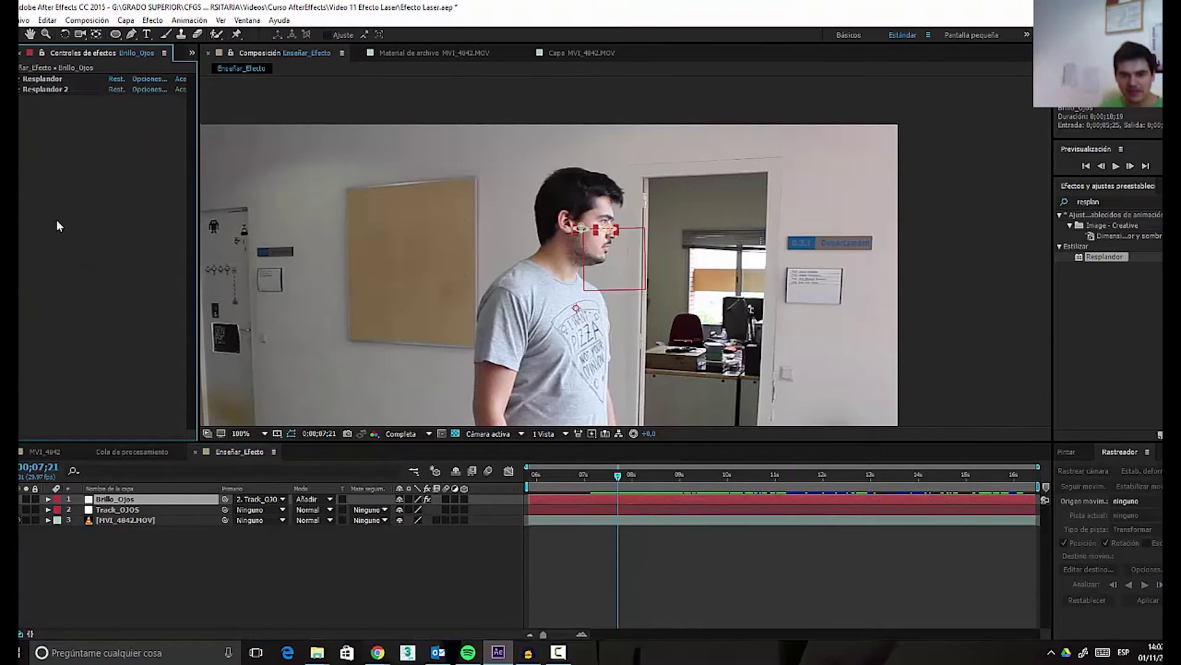
- Create a new white solid of 1280 x 720 px named Fuego
right_click(177, 551)
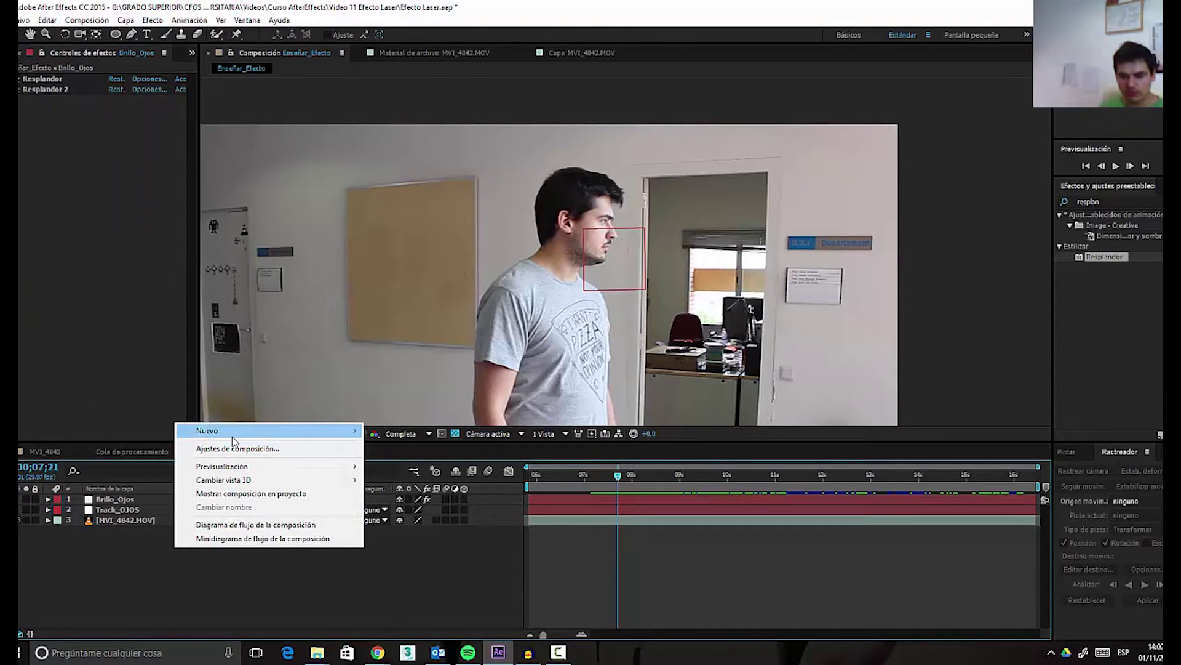
click(61, 462)
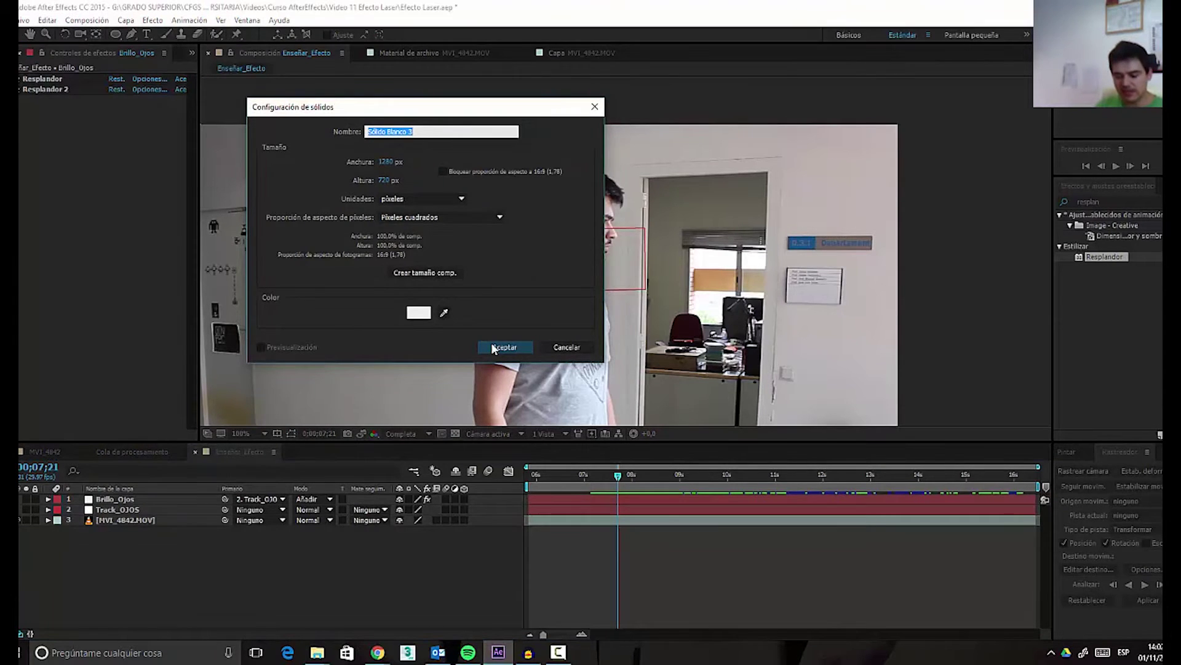
text(Fuego)
click(493, 347)
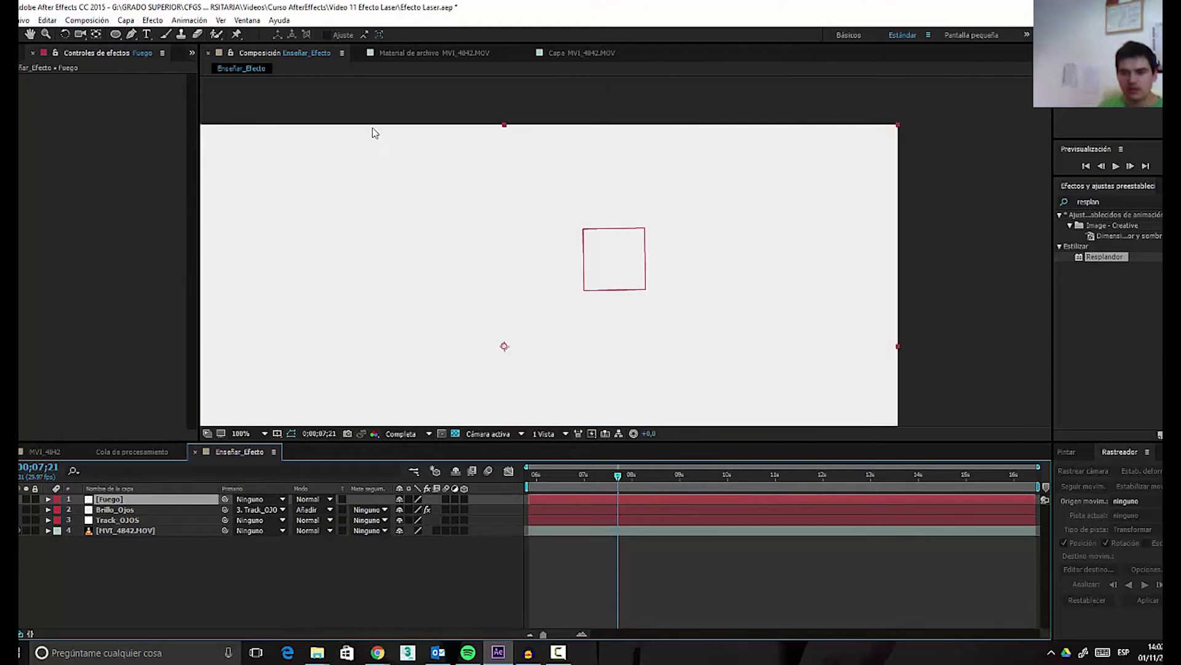
- Apply the Video Copilot Saber effect to the Fuego layer
click(153, 20)
mouse_move(90, 368)
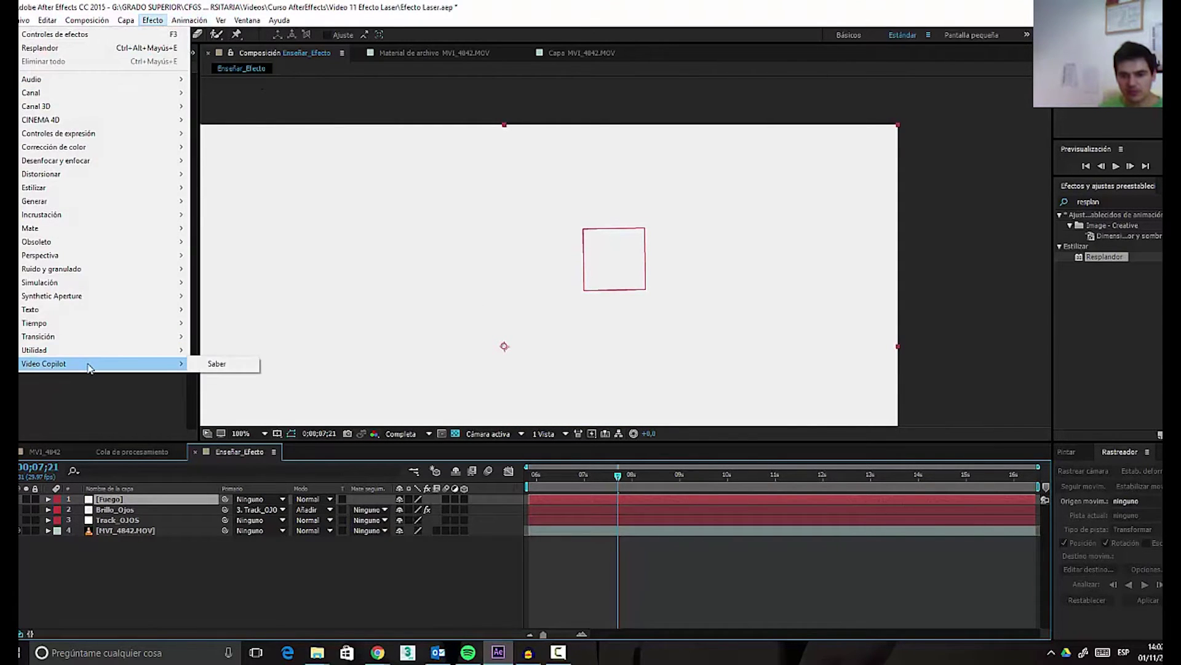
click(217, 364)
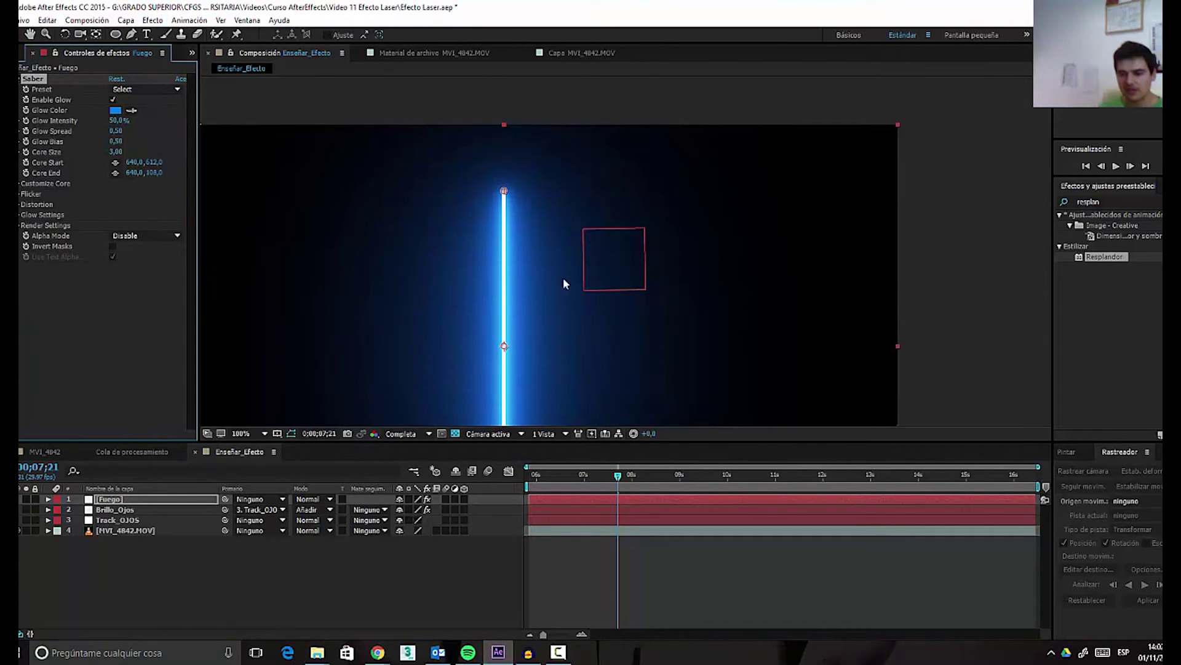
drag(499, 392, 567, 291)
scroll(532, 297, down, 1)
mouse_move(496, 301)
mouse_down()
mouse_move(506, 322)
mouse_move(516, 308)
mouse_up()
scroll(506, 321, up, 1)
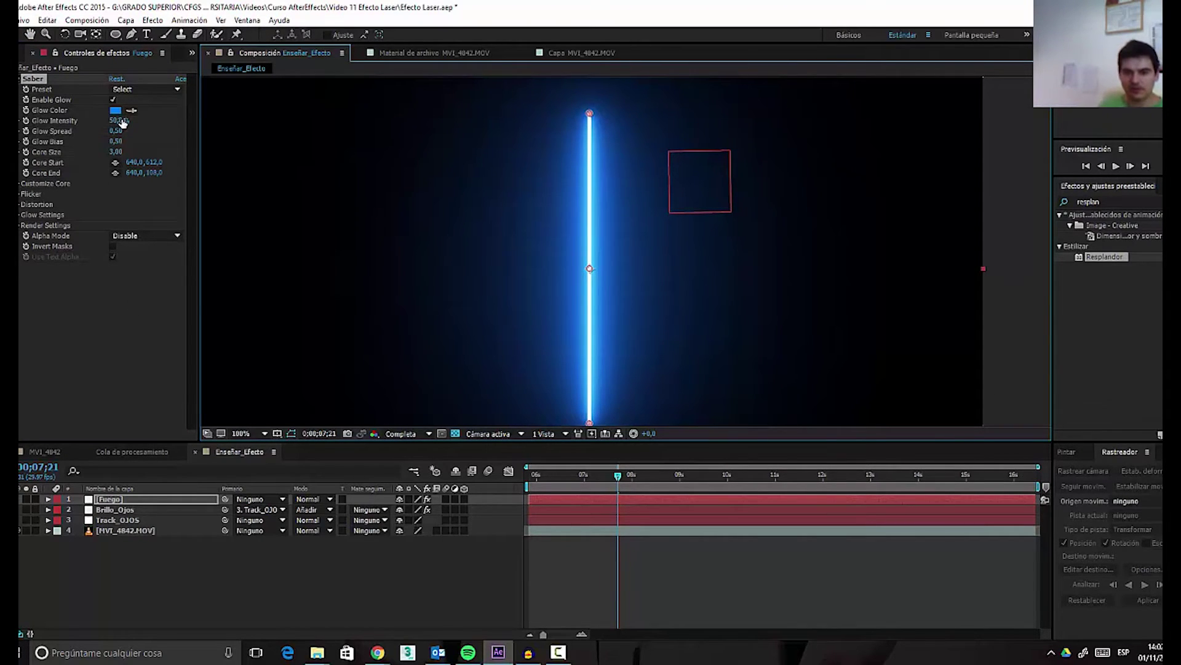
- Try the Haze preset on the Saber effect and preview its animation
click(143, 88)
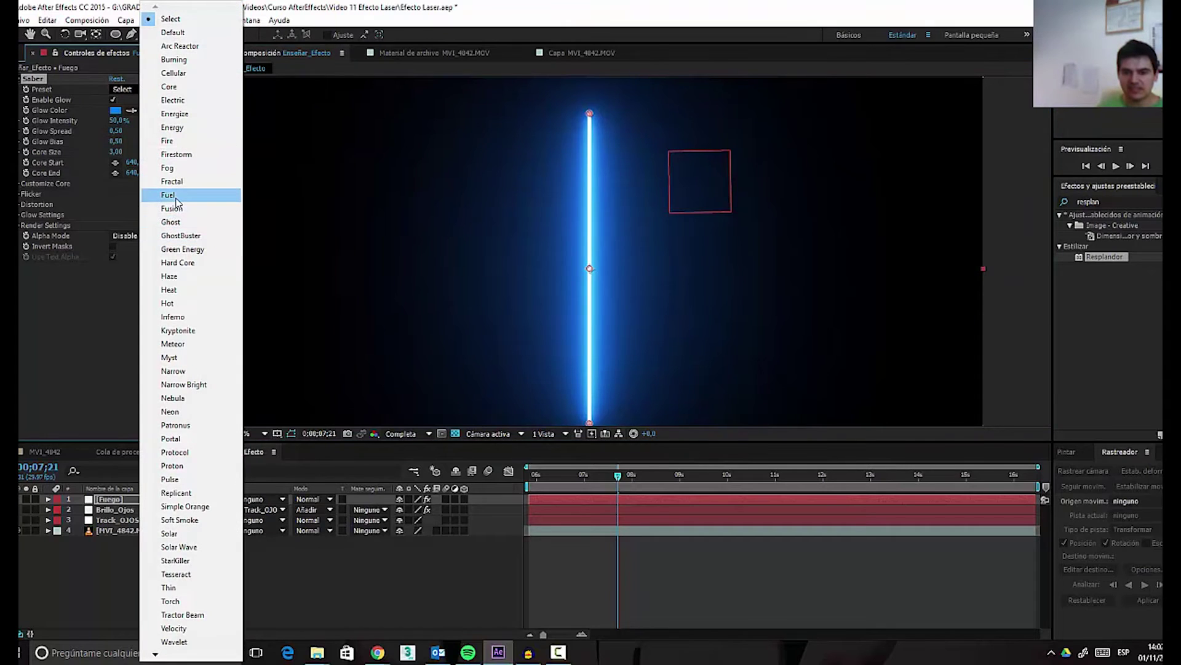
click(179, 282)
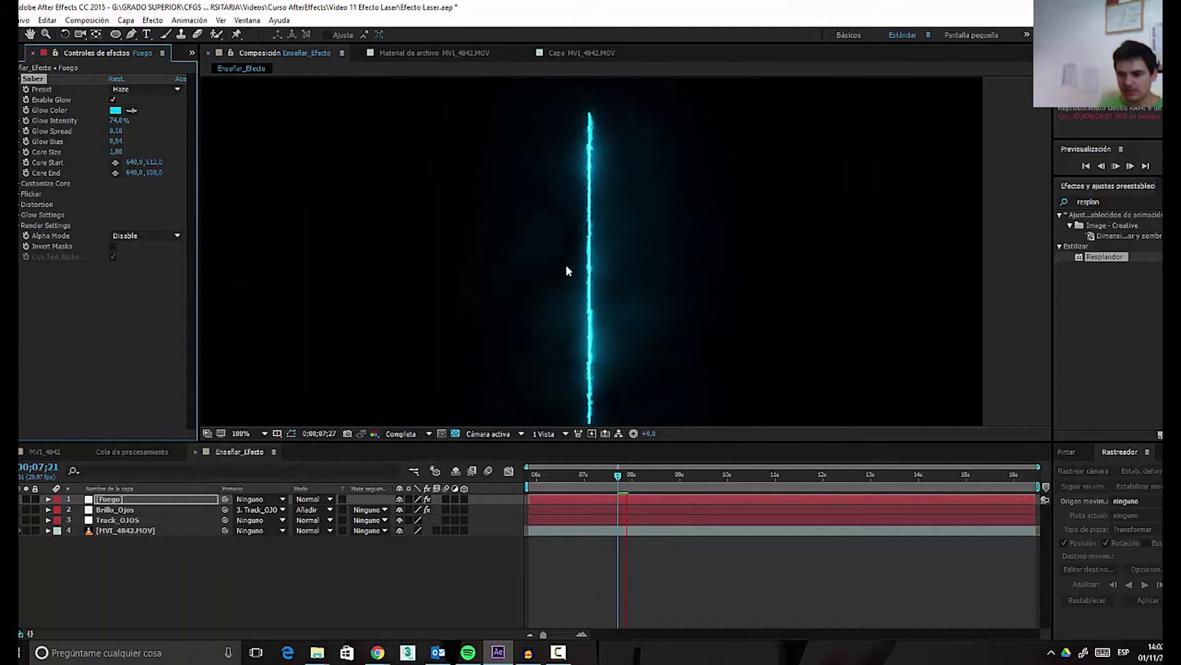
drag(470, 232, 512, 266)
key(space)
- Try the Hot preset on the Saber effect and play a short preview of it
click(123, 90)
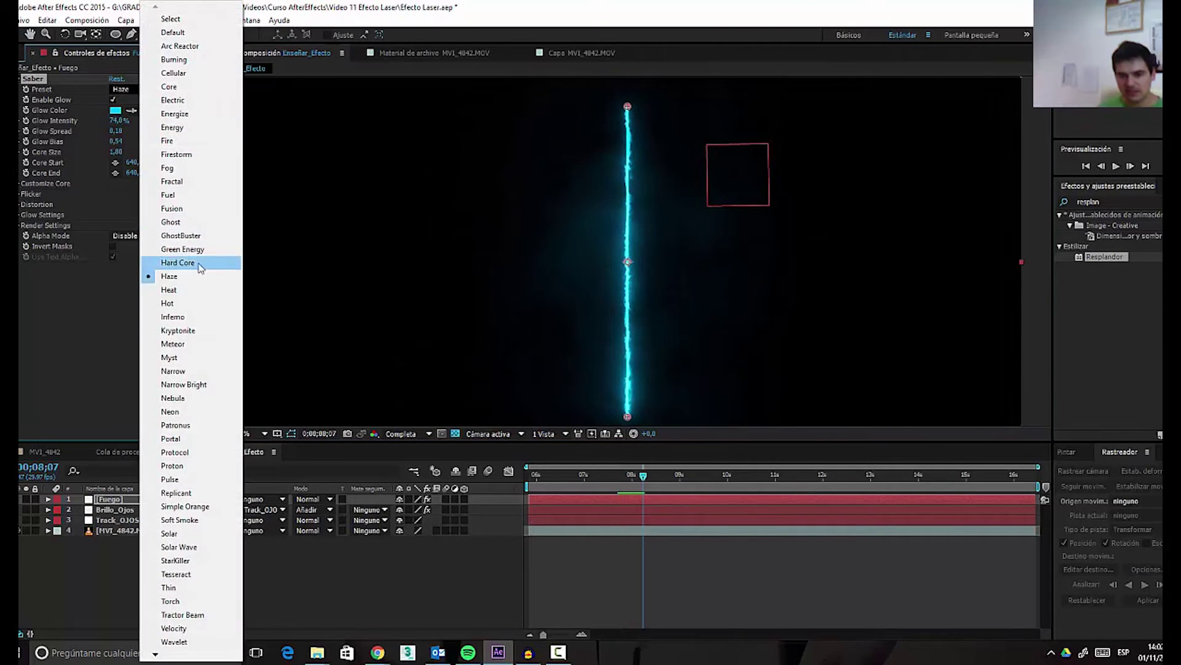
click(168, 303)
key(space)
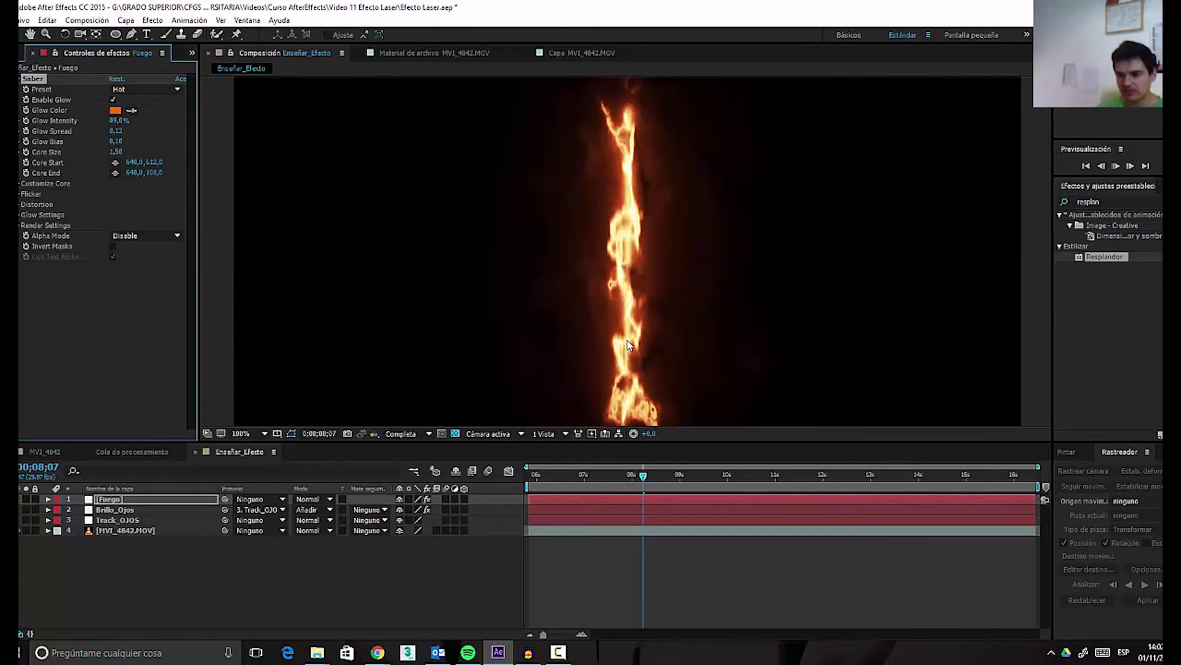
key(space)
click(145, 91)
click(108, 95)
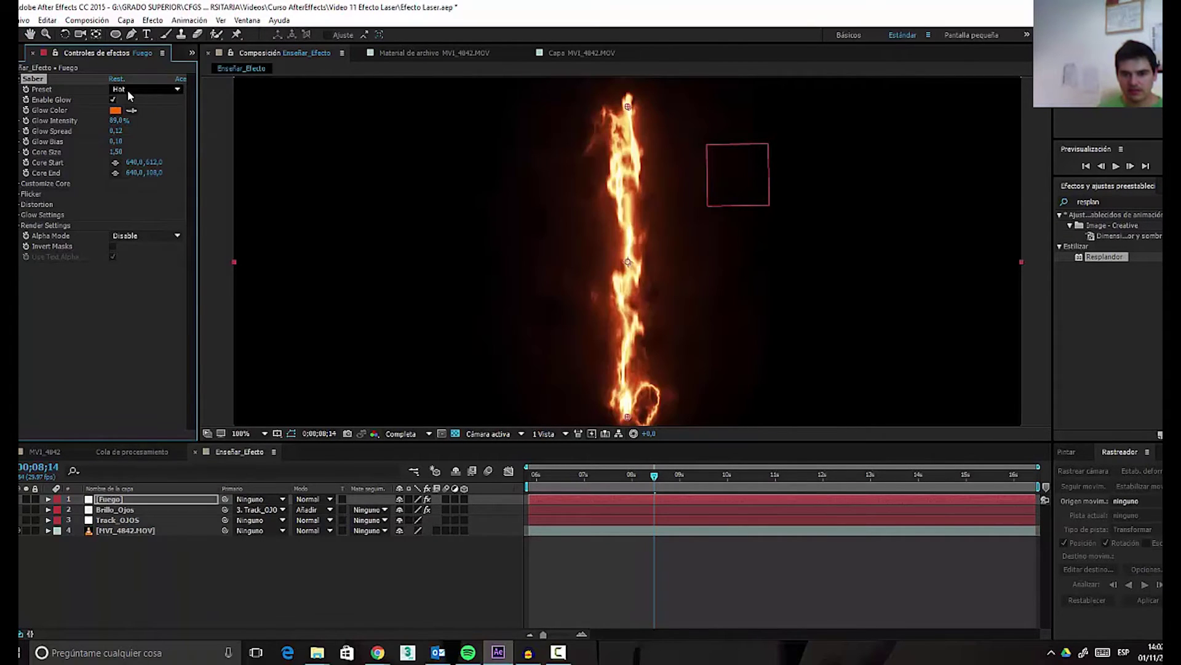
- Try the Ghost preset on the Saber effect and preview the beam
click(127, 89)
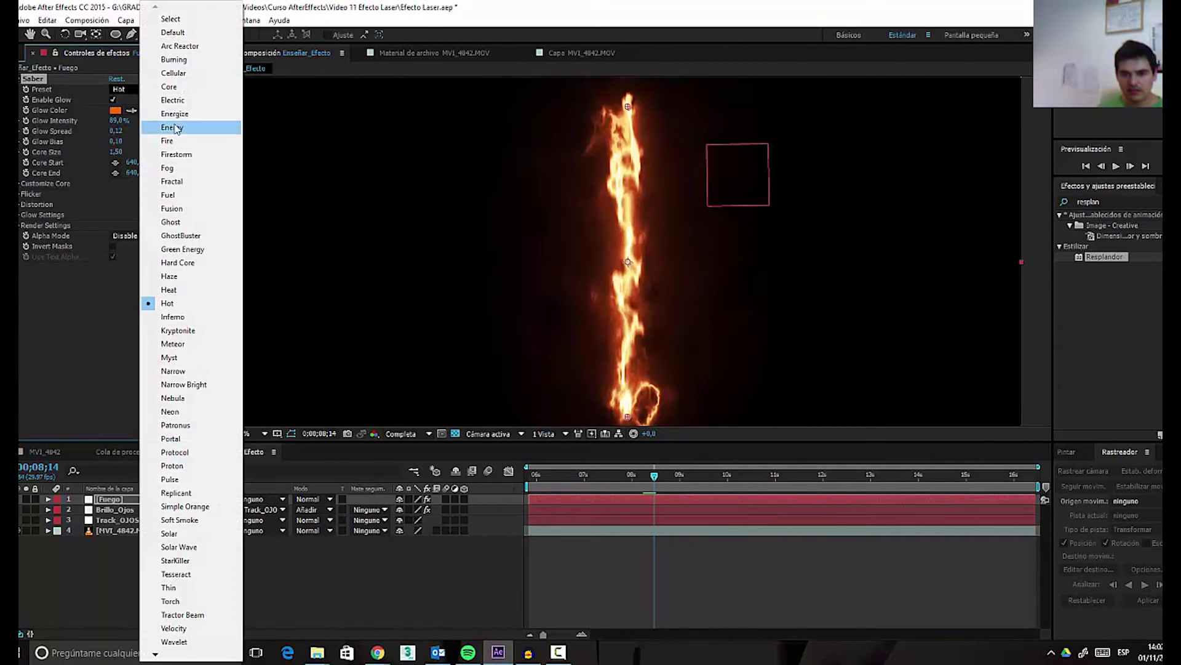
click(172, 222)
key(space)
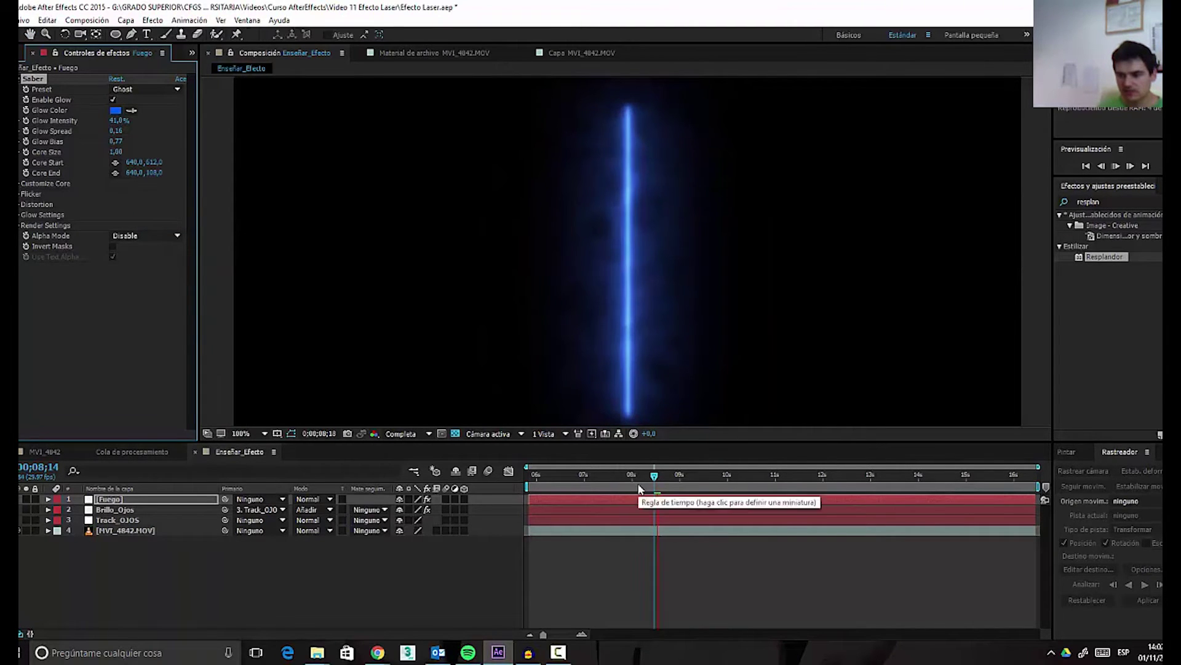
- Try the StarKiller preset on the Saber effect and preview the red beam
click(175, 89)
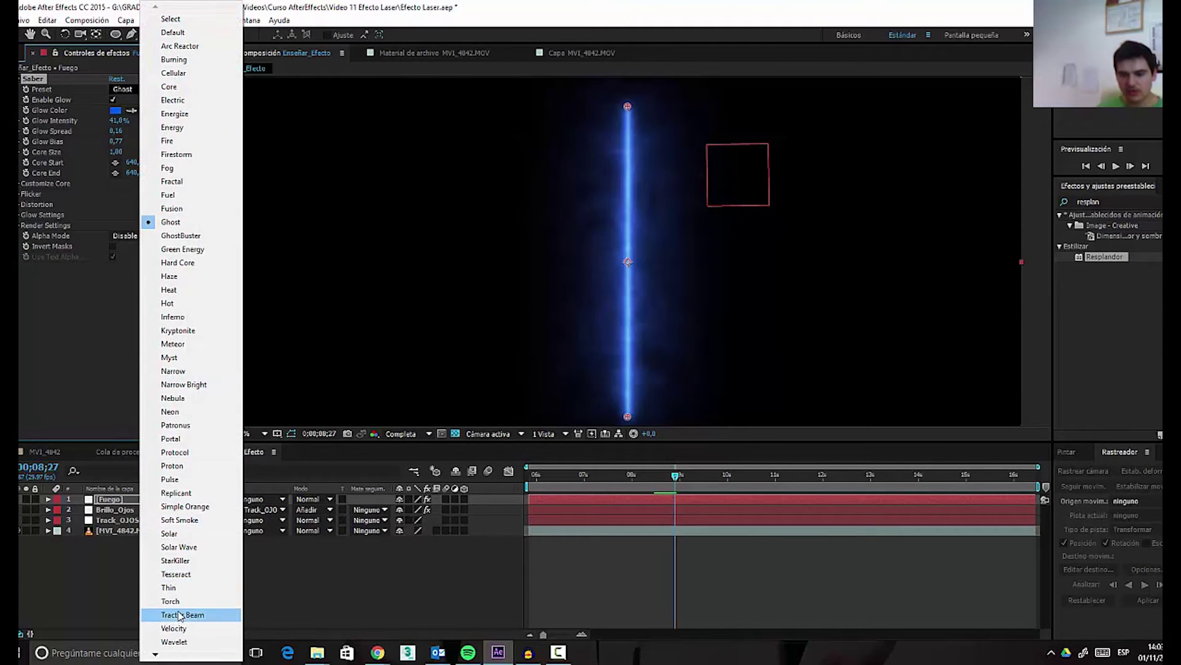
click(187, 560)
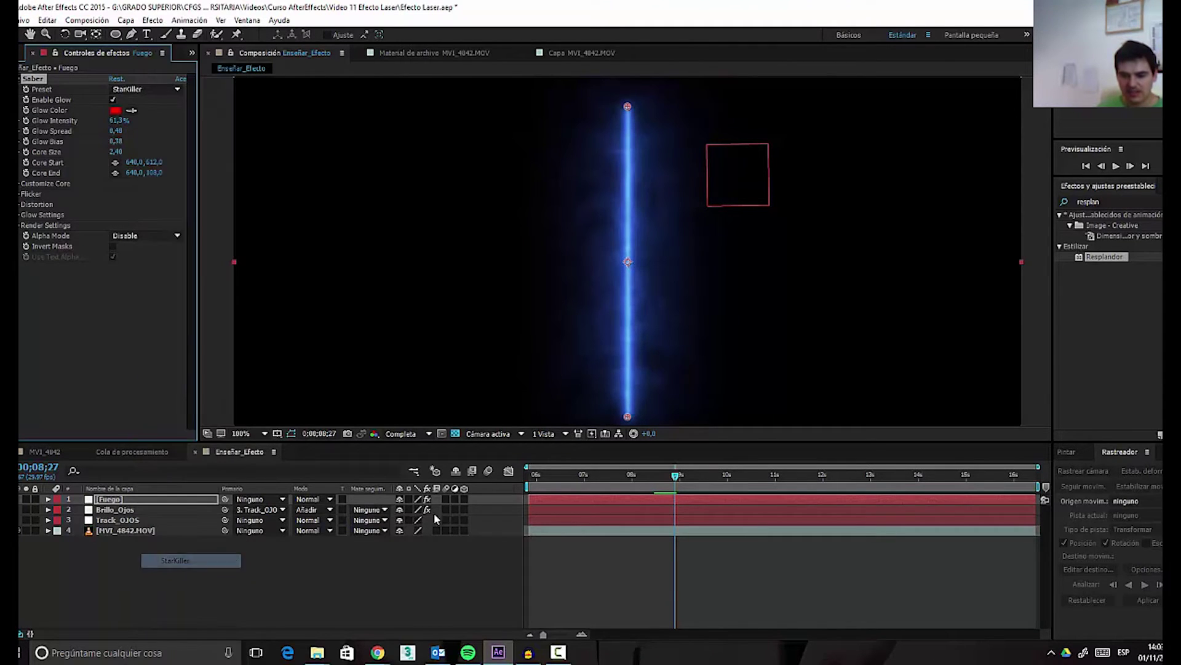
key(space)
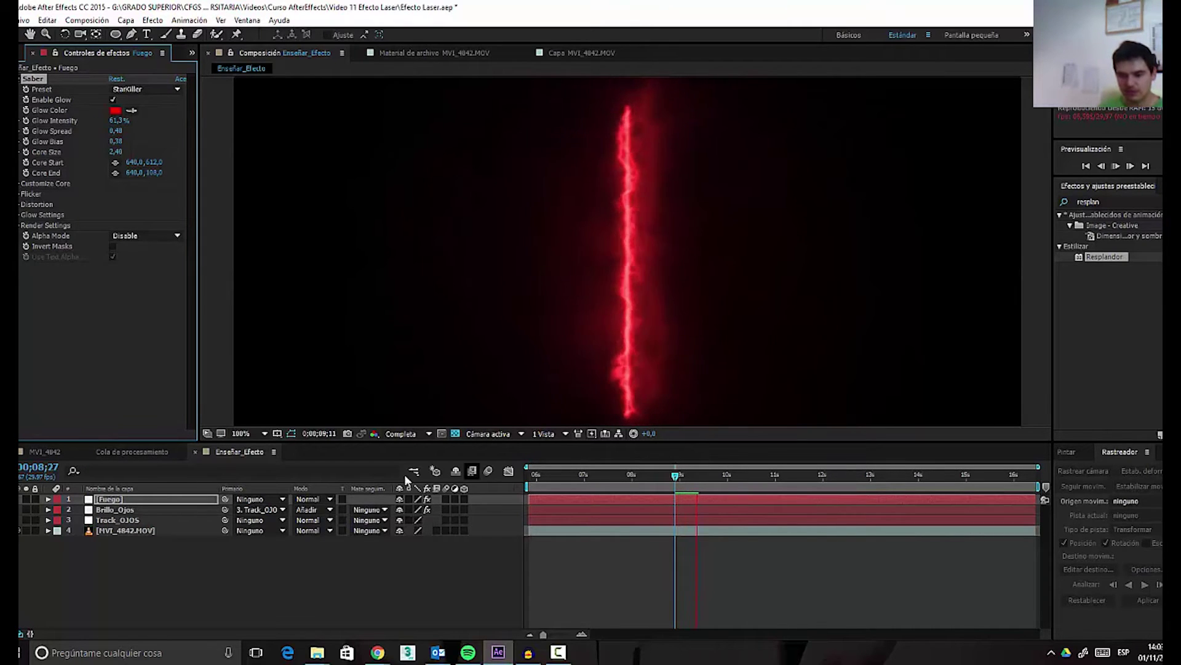
key(space)
- Set the blending mode of the Fuego layer to Pantalla and check the beam over the footage around 0;00;06;00
drag(693, 477, 614, 485)
click(543, 486)
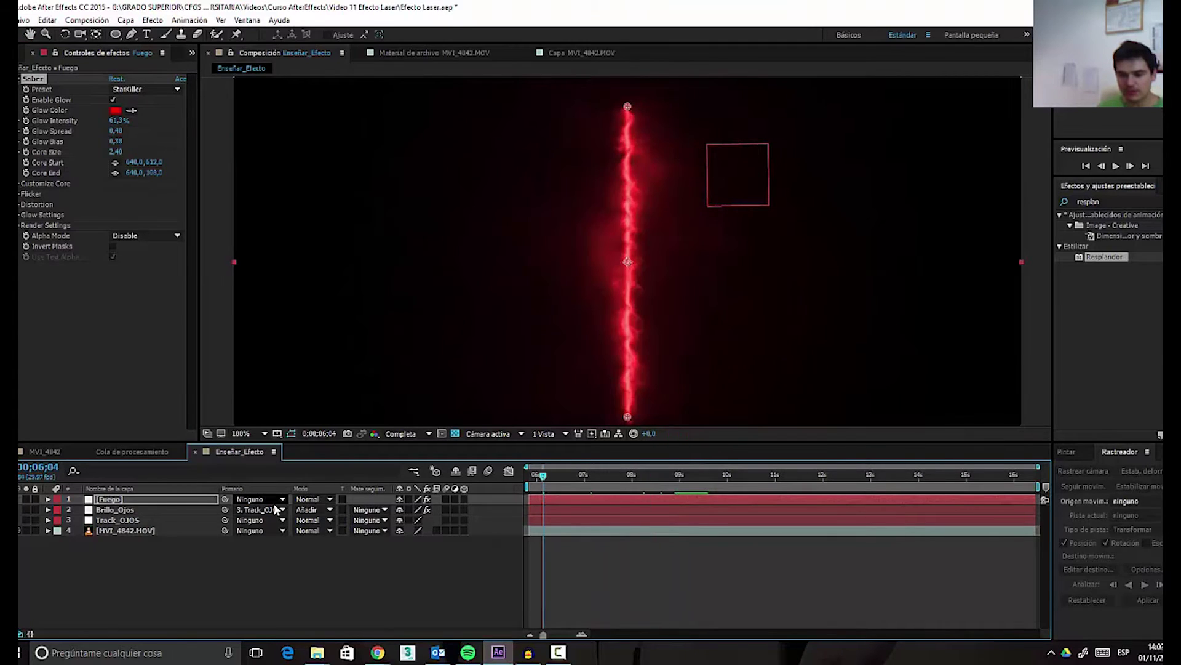
click(312, 499)
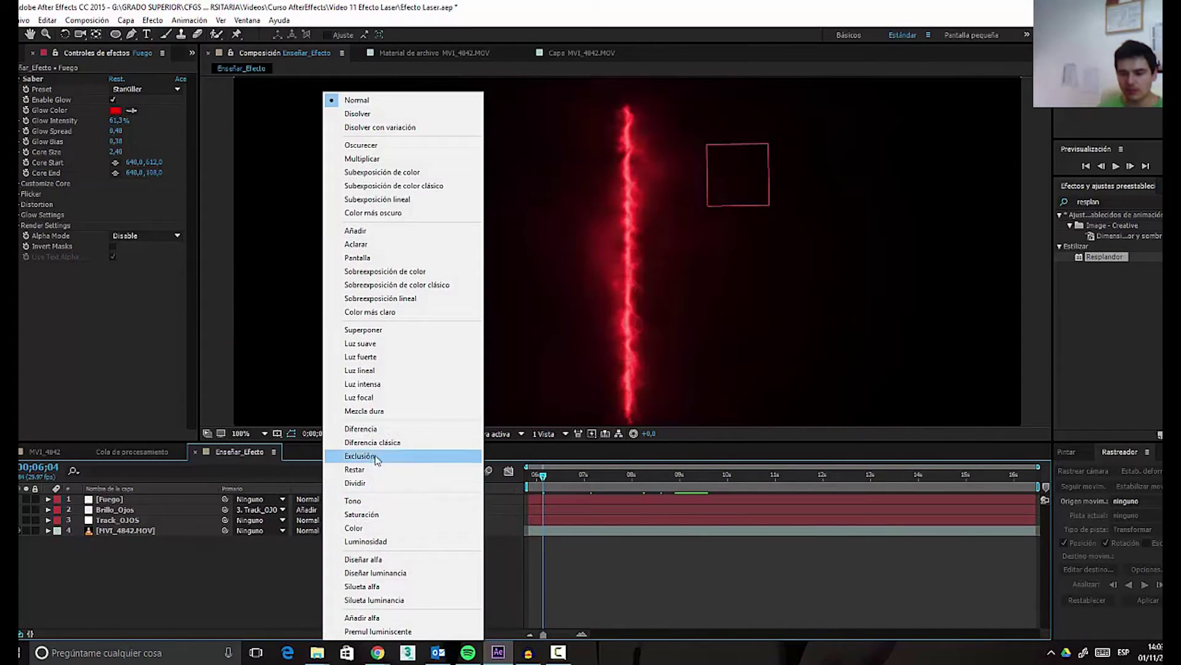
click(385, 259)
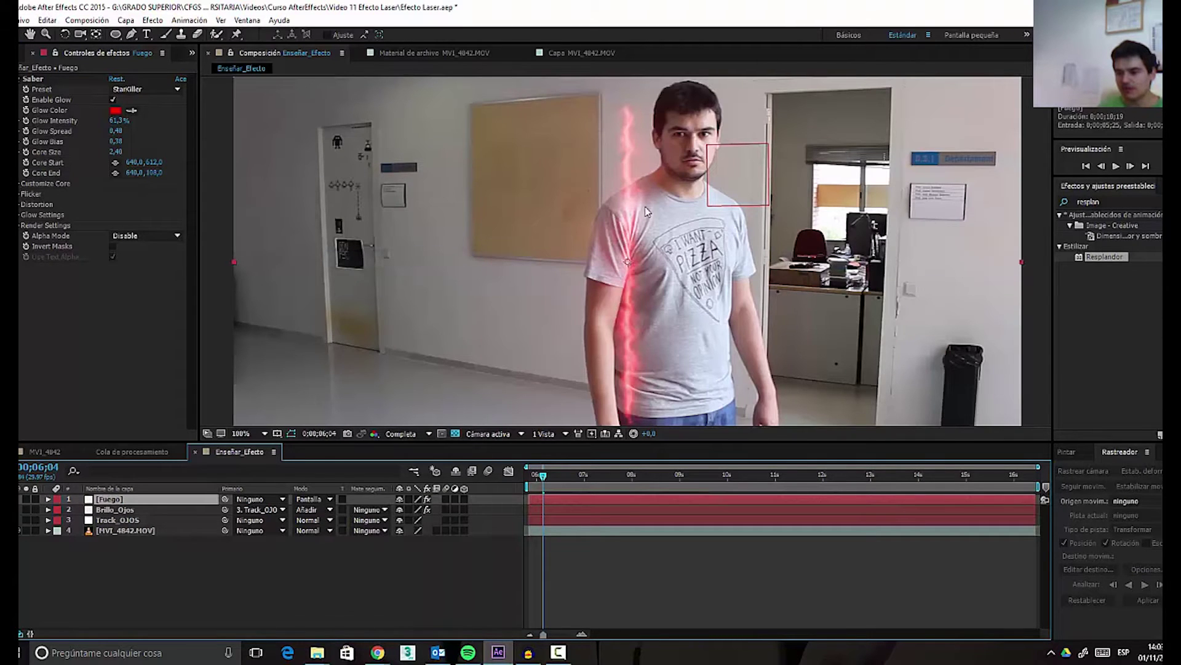
mouse_move(555, 483)
mouse_down()
mouse_move(617, 480)
mouse_move(537, 482)
mouse_up()
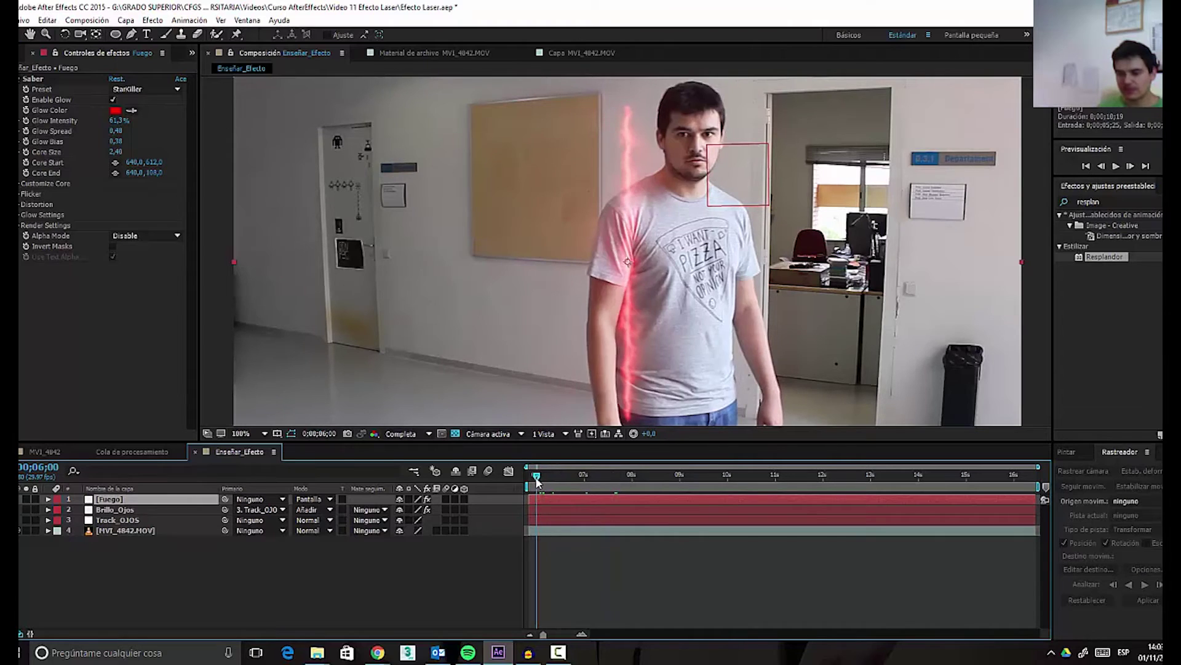
- Try the Fire and Velocity presets on the Saber effect to compare the beams over the footage
click(165, 89)
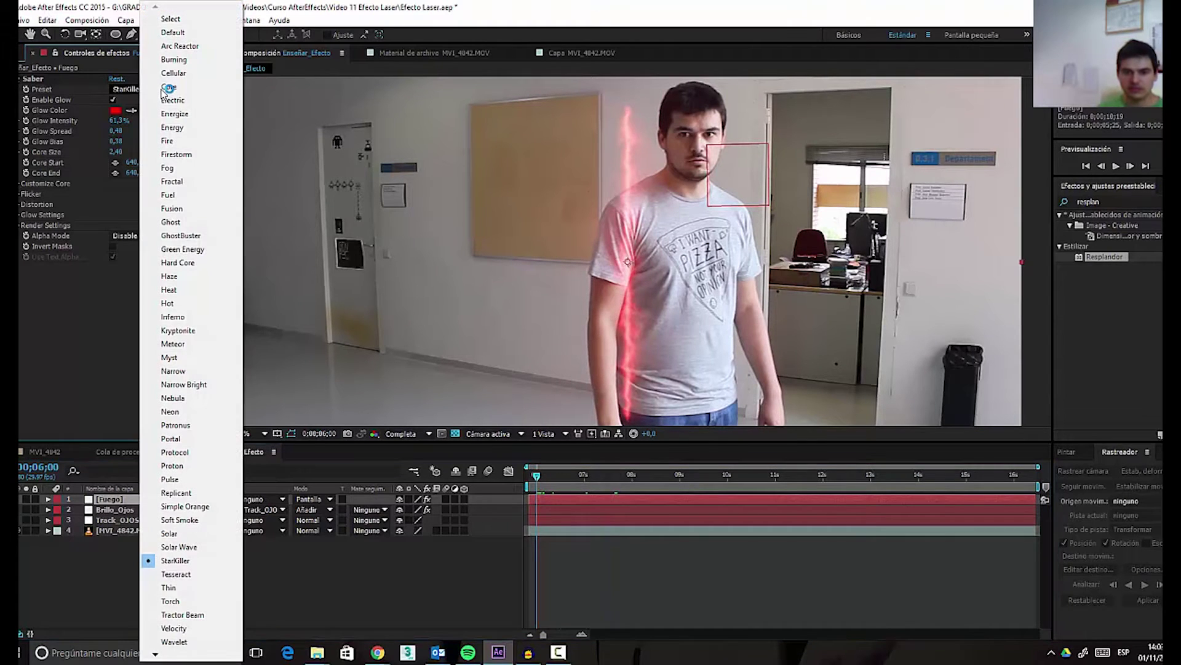
click(166, 141)
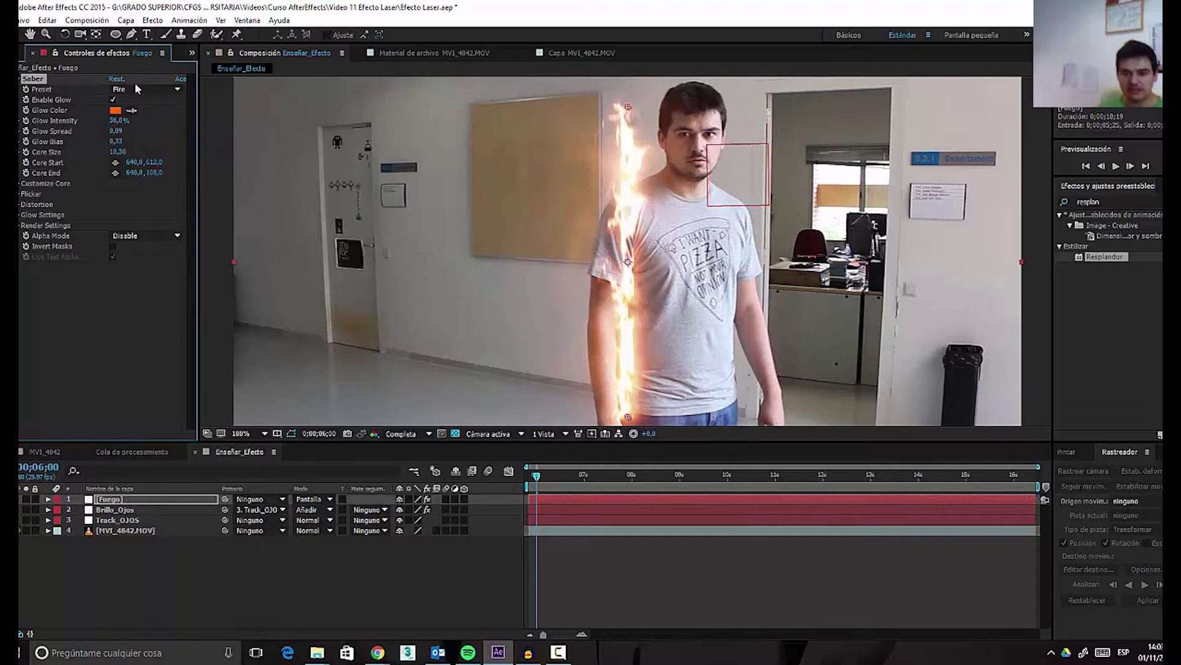
click(174, 89)
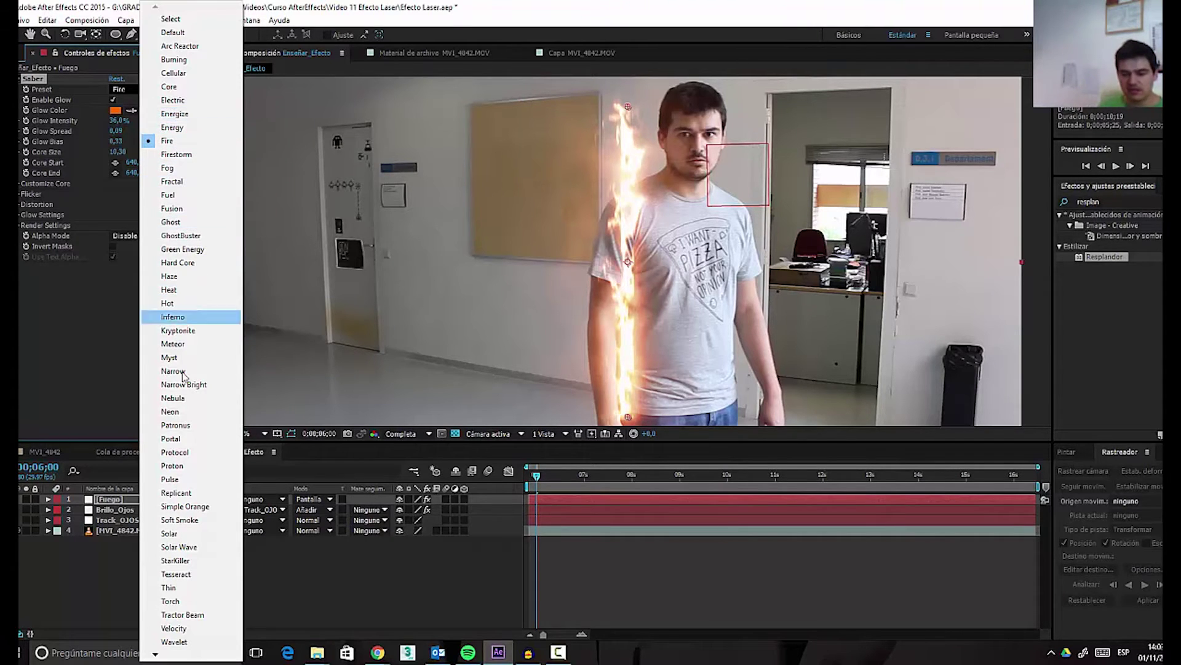
click(180, 628)
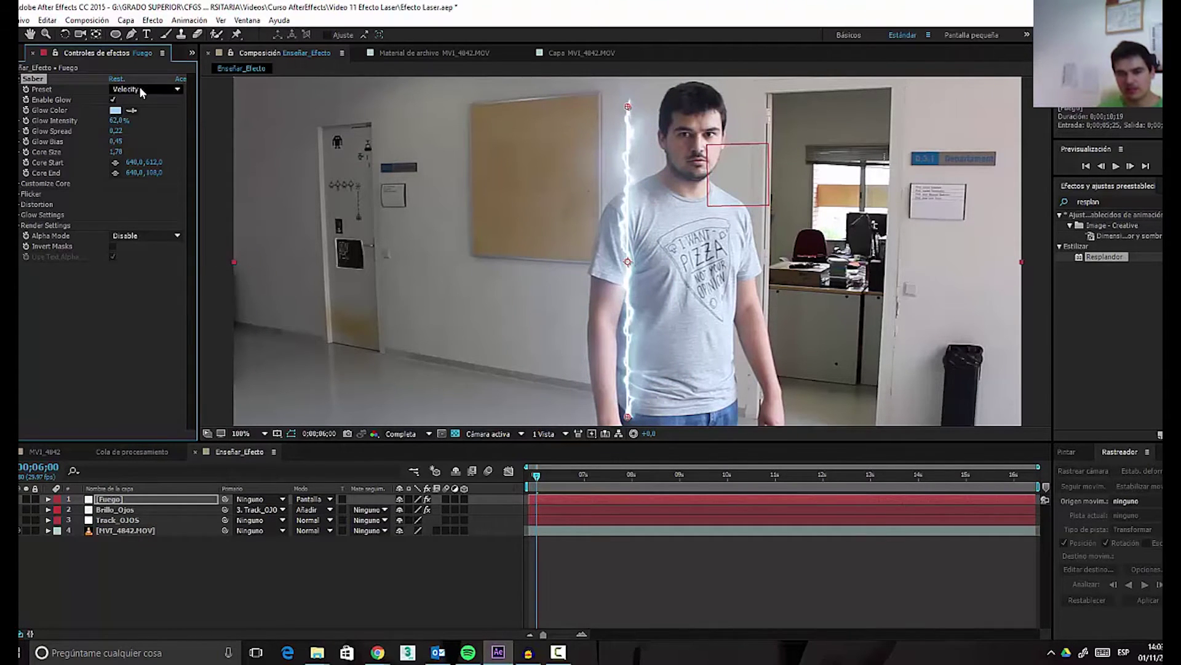
- Set the Saber preset to Fire and play a short preview of the burning beam from 0;00;06;15
click(178, 89)
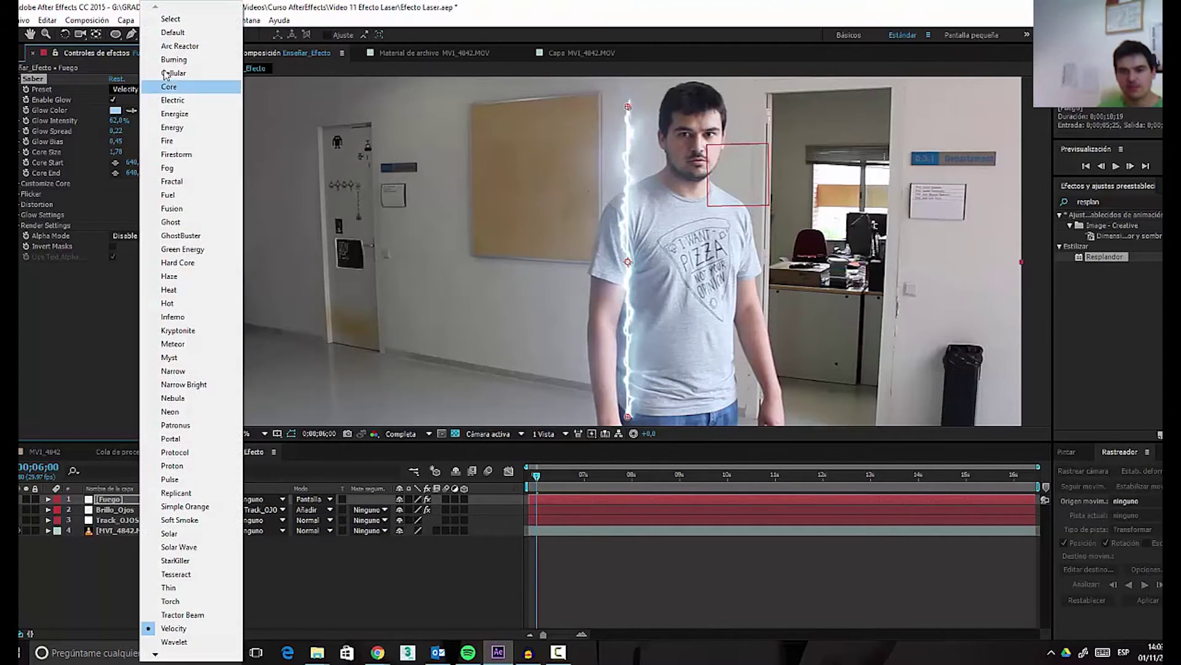
click(175, 141)
drag(533, 475, 561, 483)
key(space)
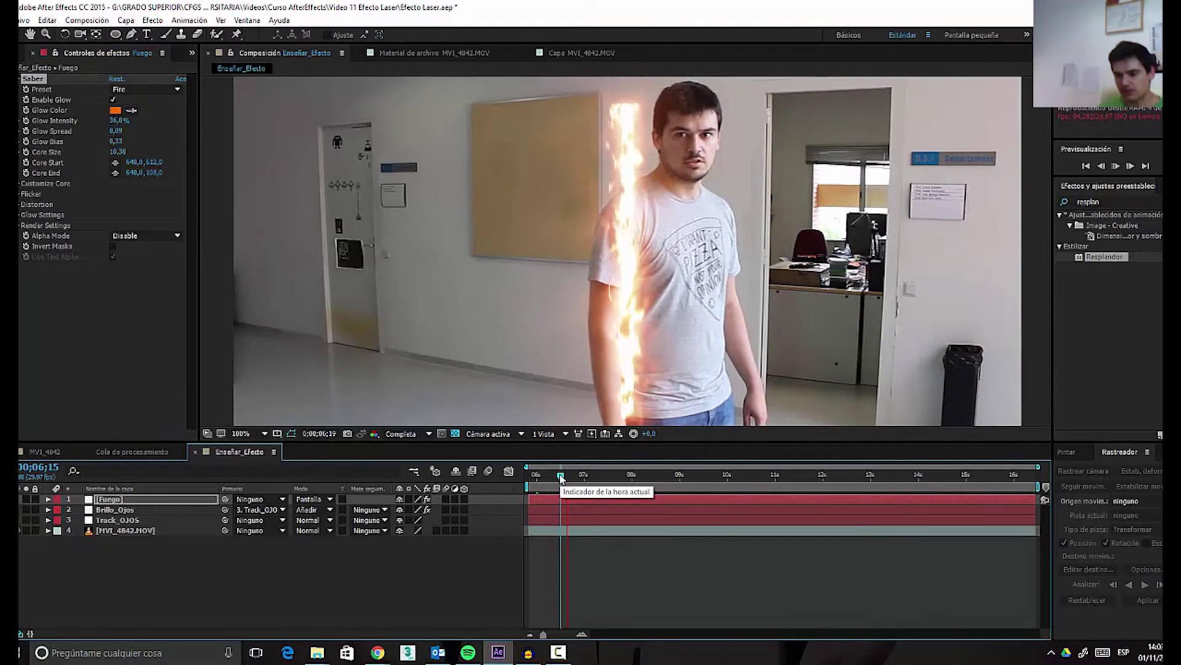
key(space)
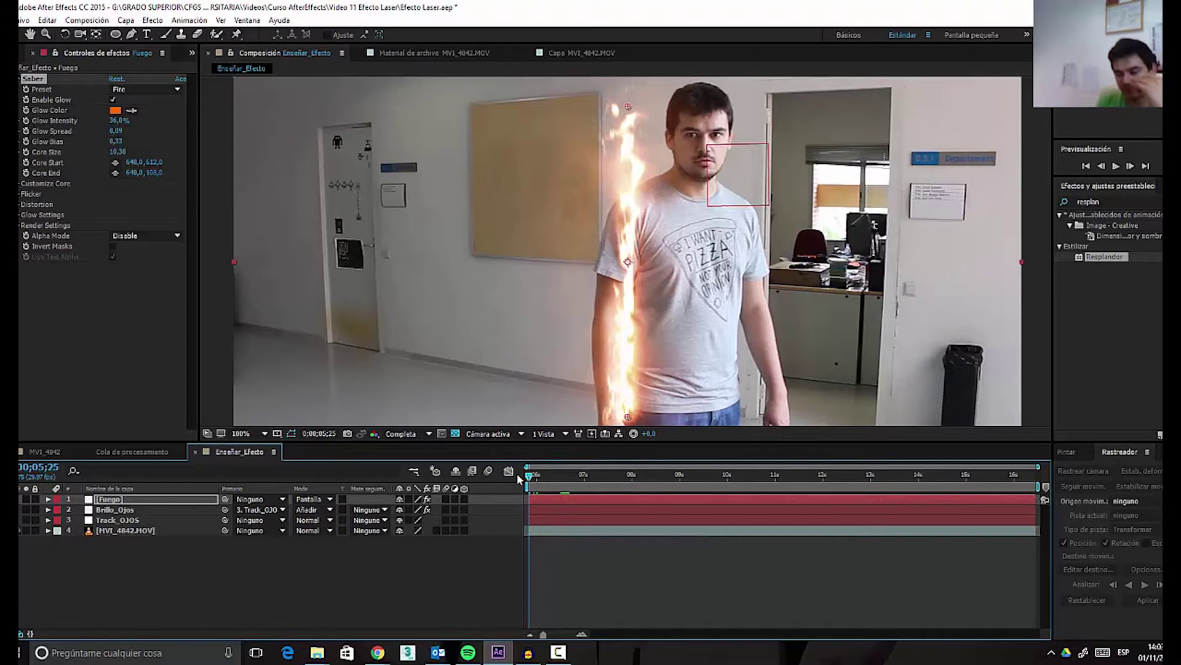
- At 0;00;11;07, place the Saber Core Start on the glowing eyes near 734,172 and the Core End beyond the frame's left edge near -72,314
scroll(588, 257, down, 2)
scroll(585, 265, up, 2)
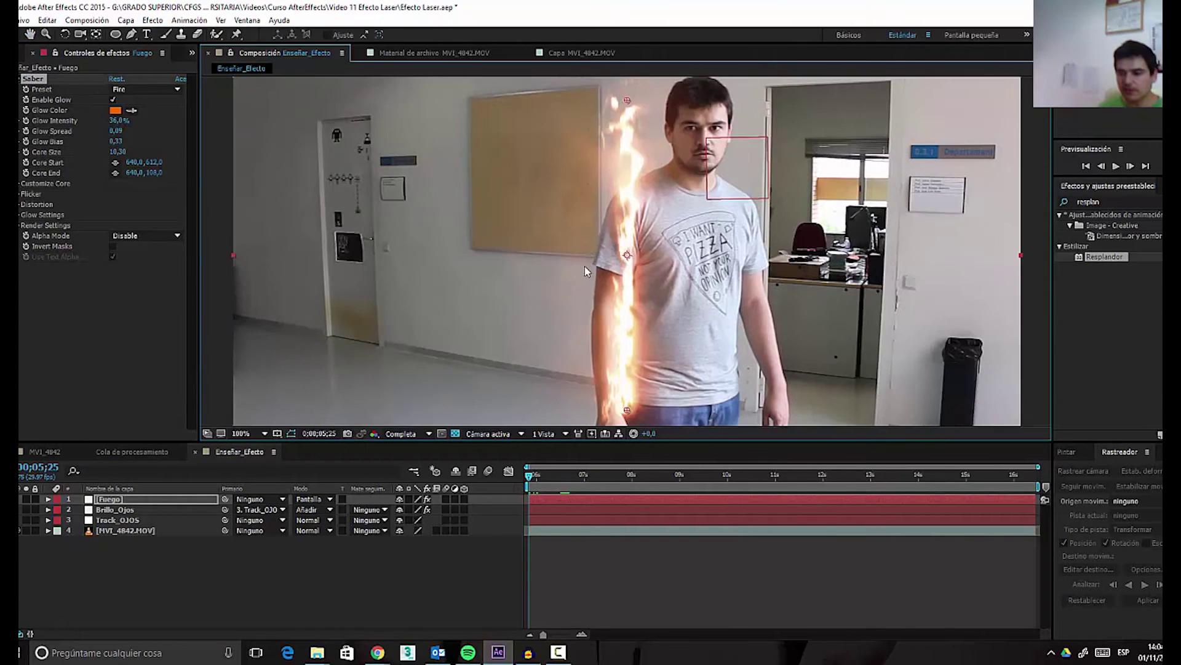
drag(584, 265, 608, 246)
drag(636, 181, 637, 192)
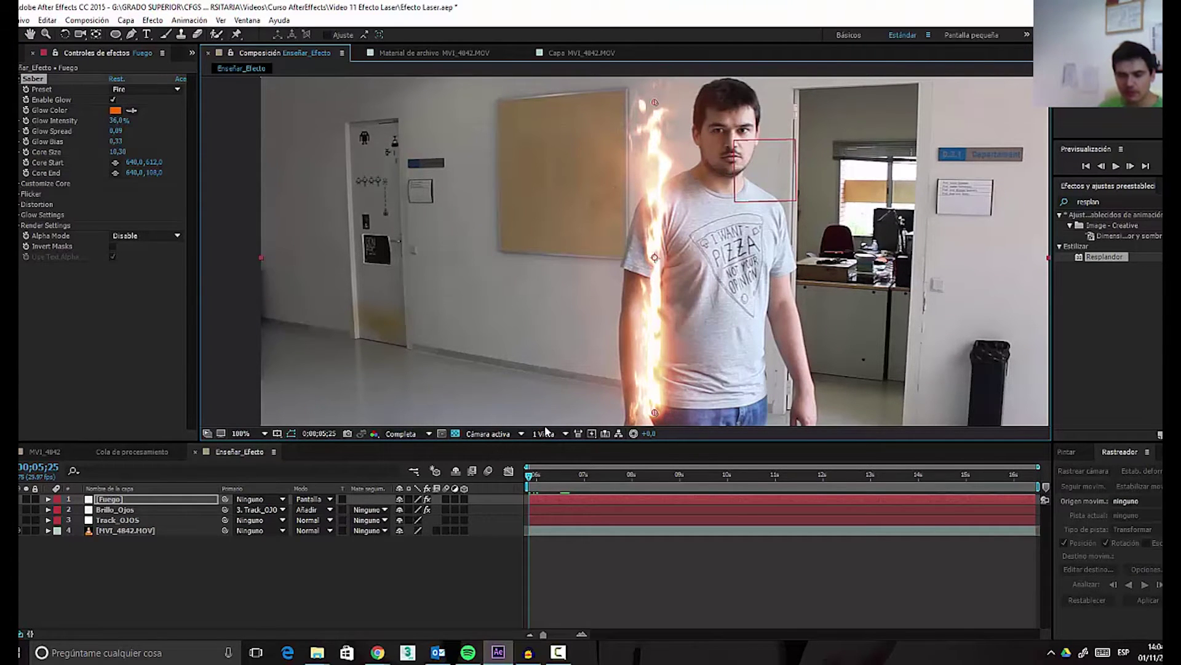
mouse_move(535, 484)
mouse_down()
mouse_move(566, 485)
mouse_move(528, 478)
mouse_up()
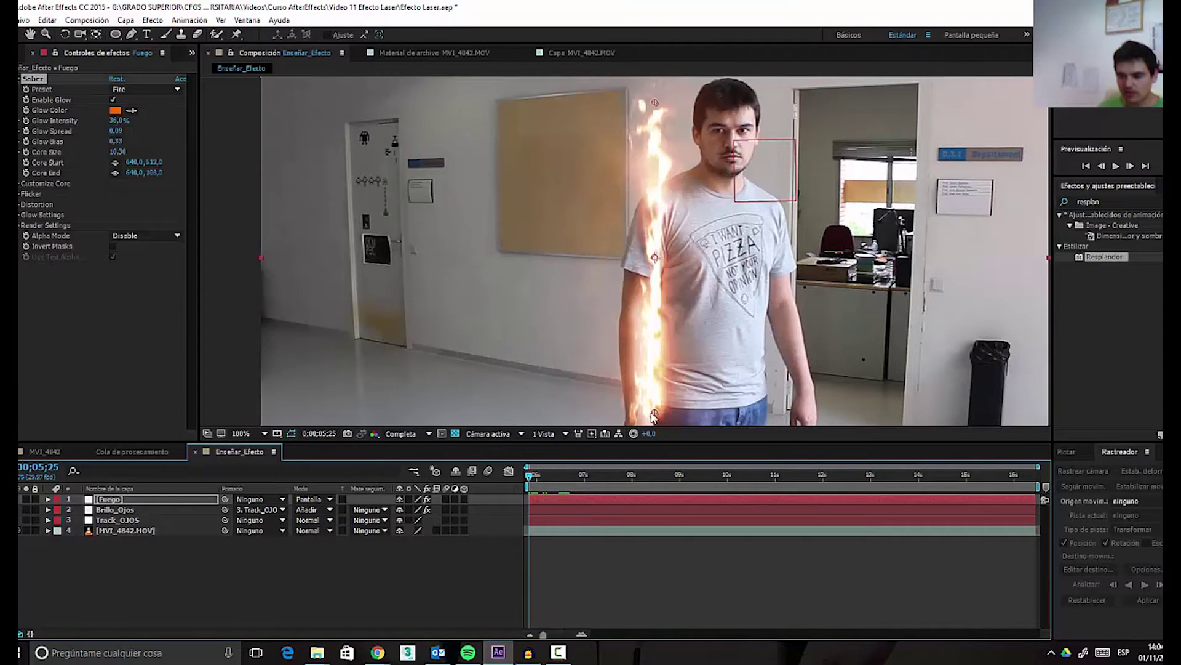
drag(584, 477, 790, 494)
key(Page_Up)
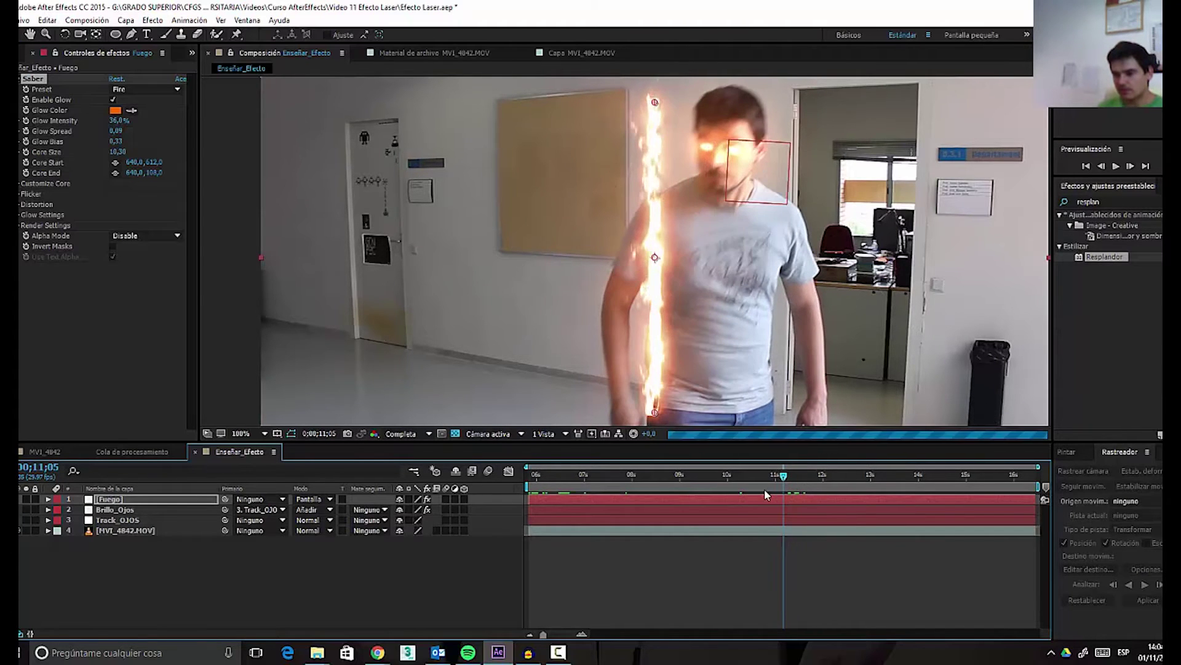
key(Page_Down)
key(Page_Down)
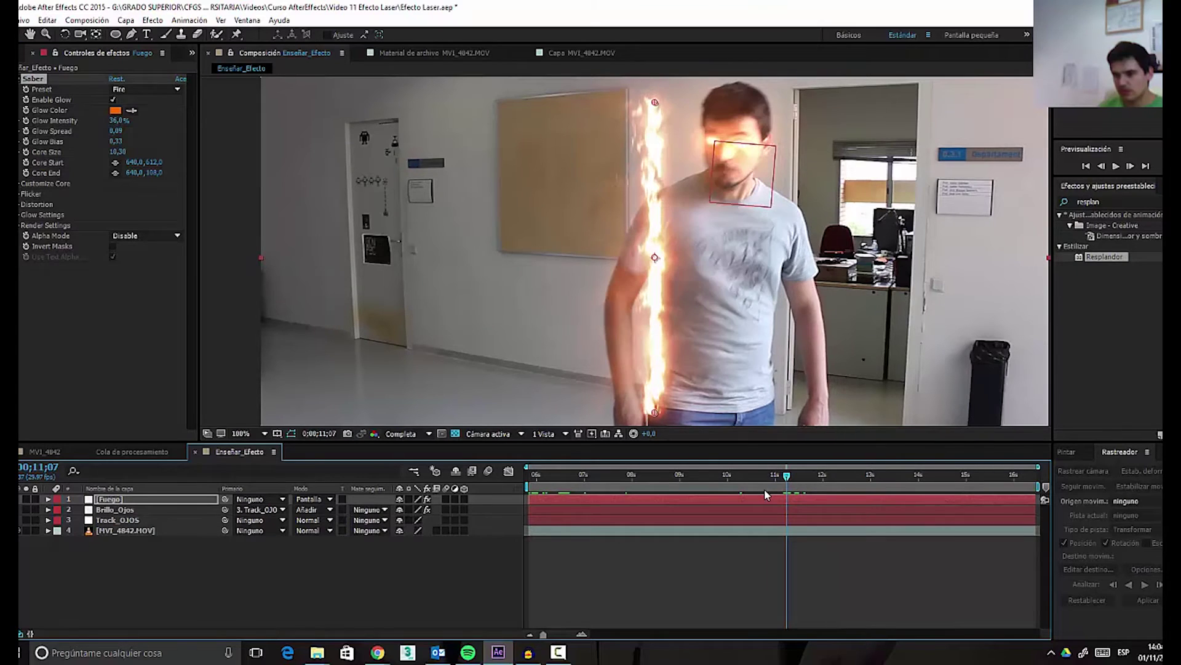
drag(655, 410, 715, 145)
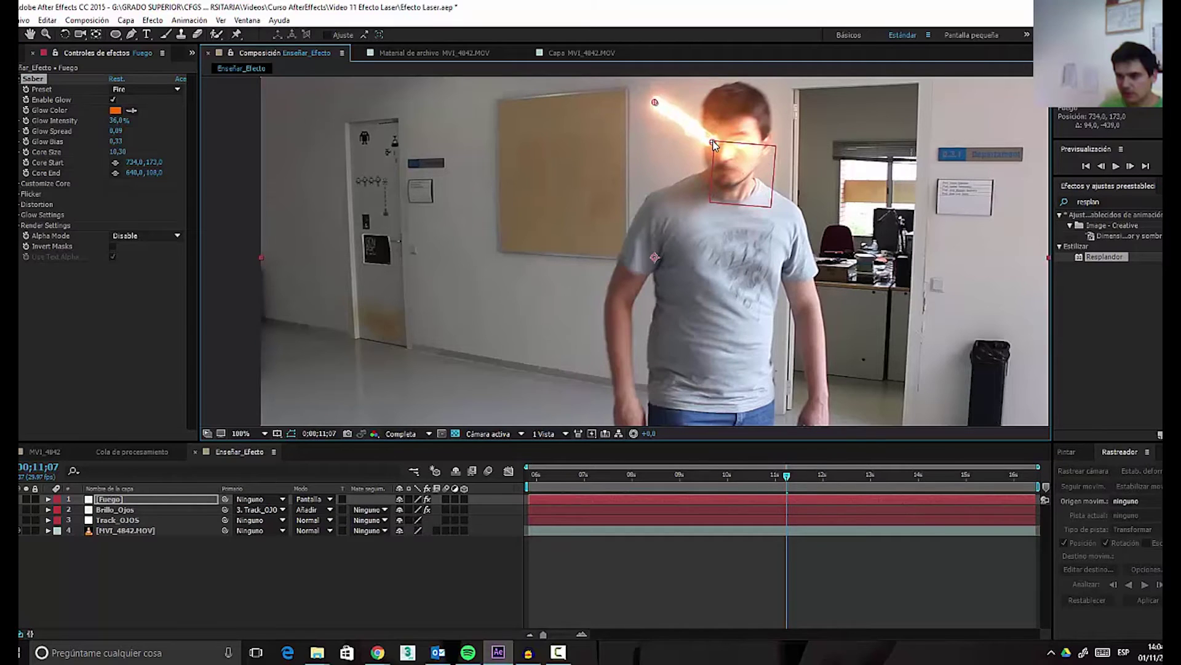
scroll(693, 101, down, 2)
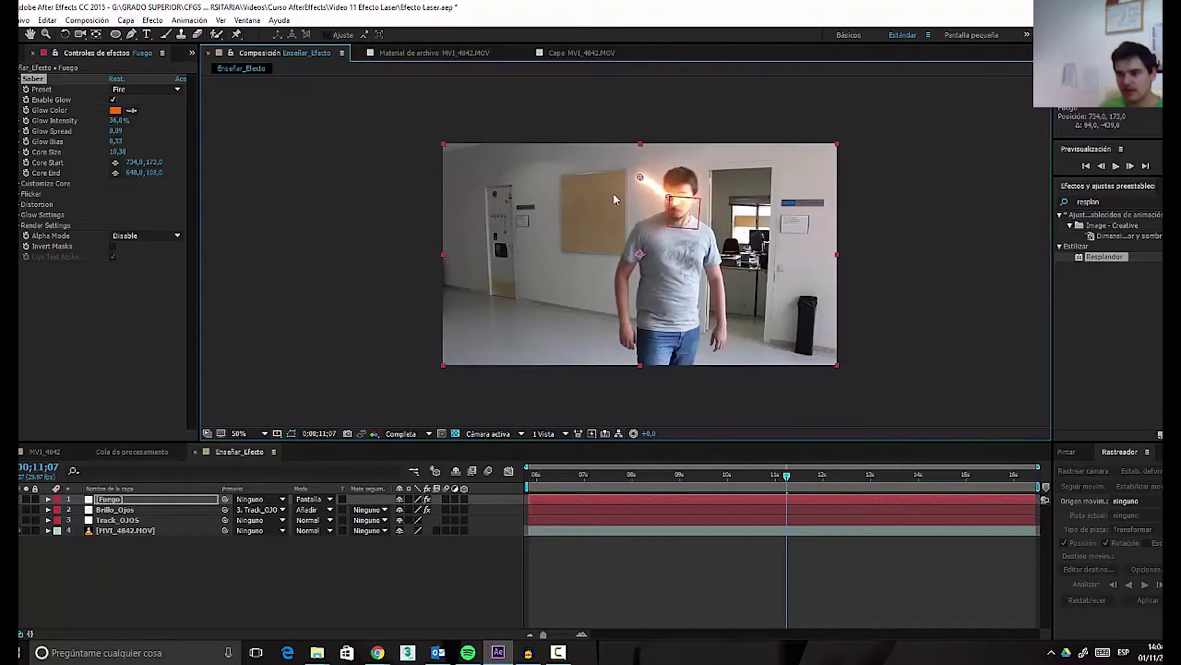
drag(696, 162, 477, 227)
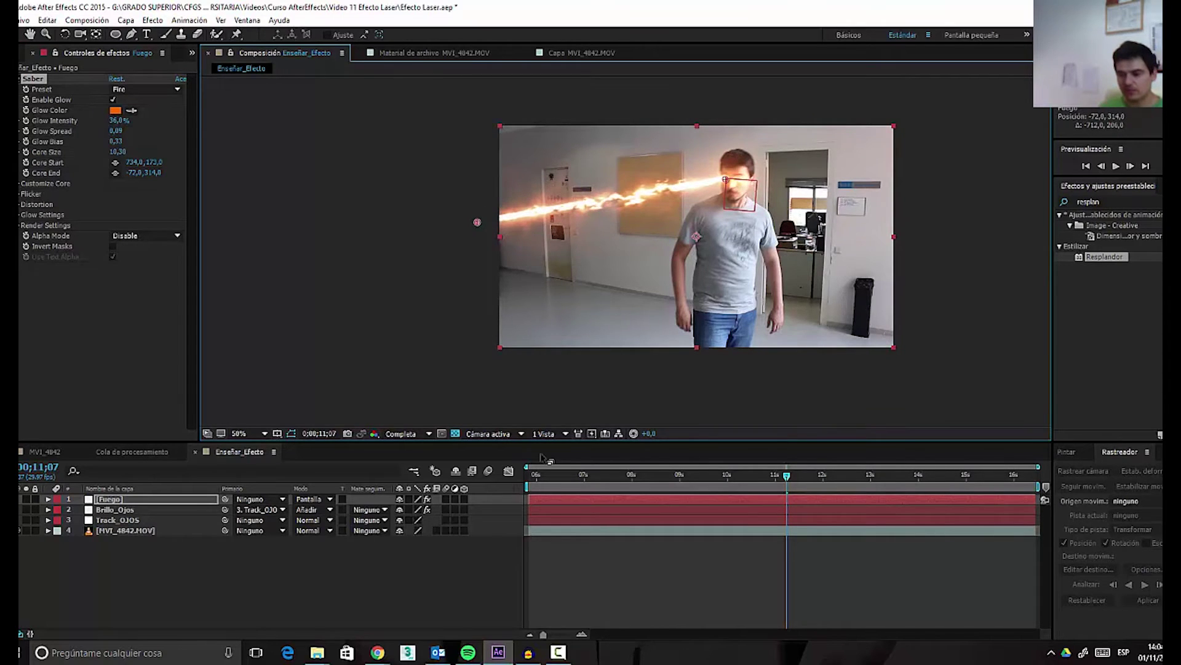
- Make the Fuego layer 3D and set its Y rotation to -55° so the beam gains perspective
click(462, 497)
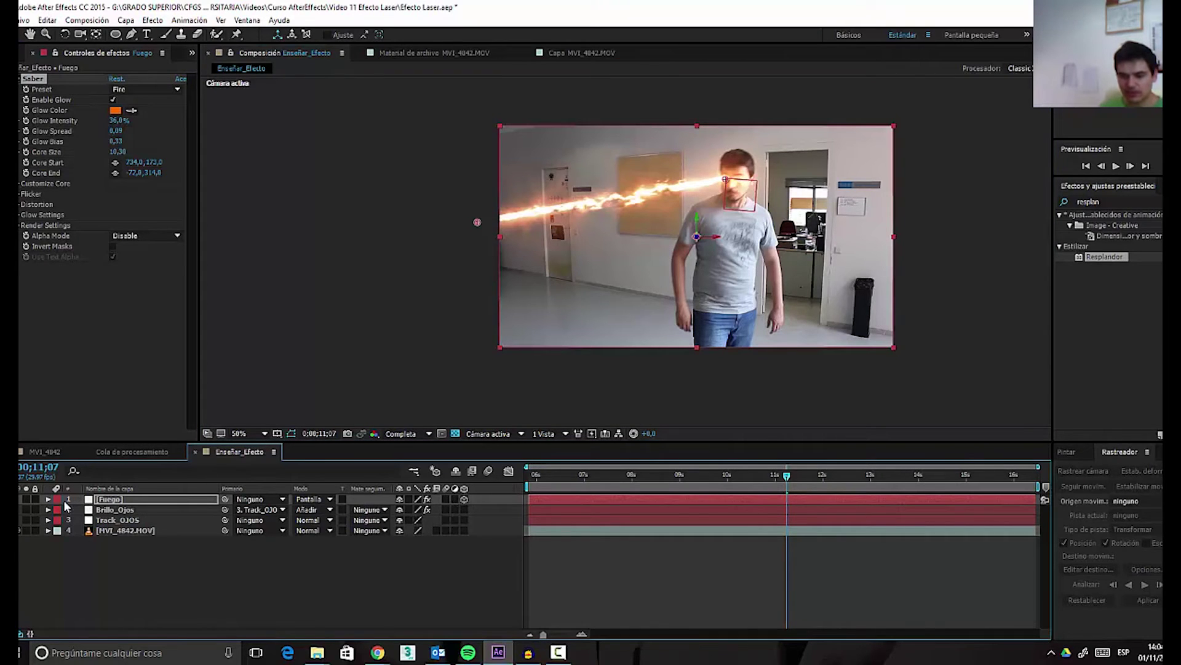
click(48, 499)
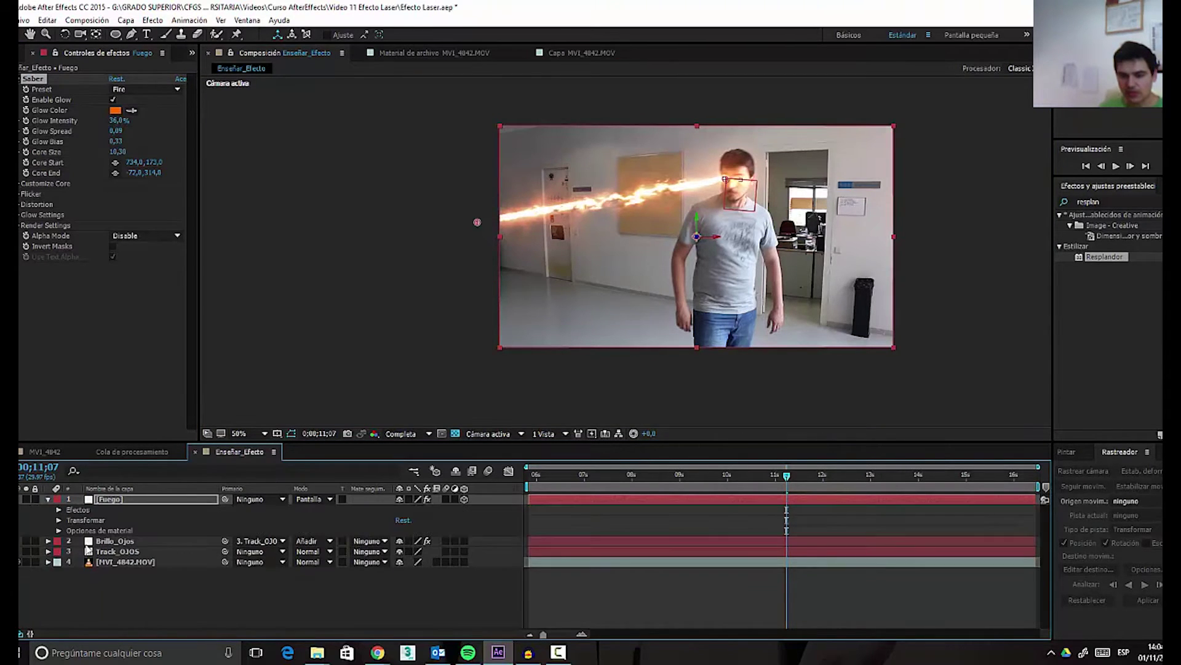
click(59, 520)
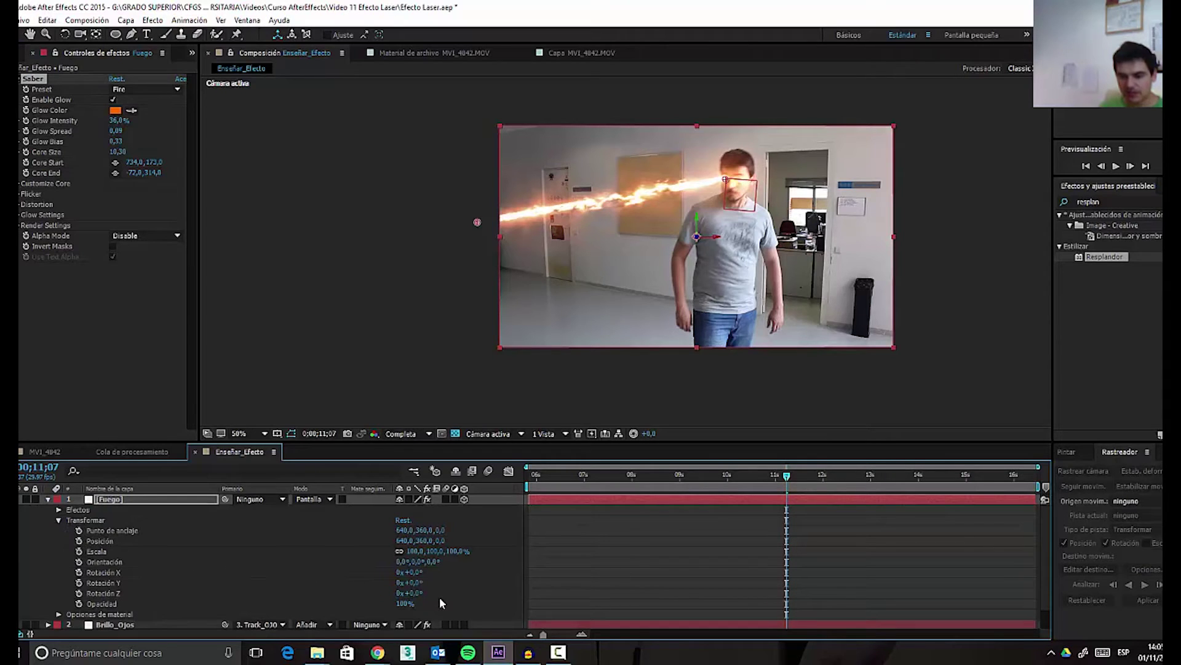
drag(416, 582, 377, 586)
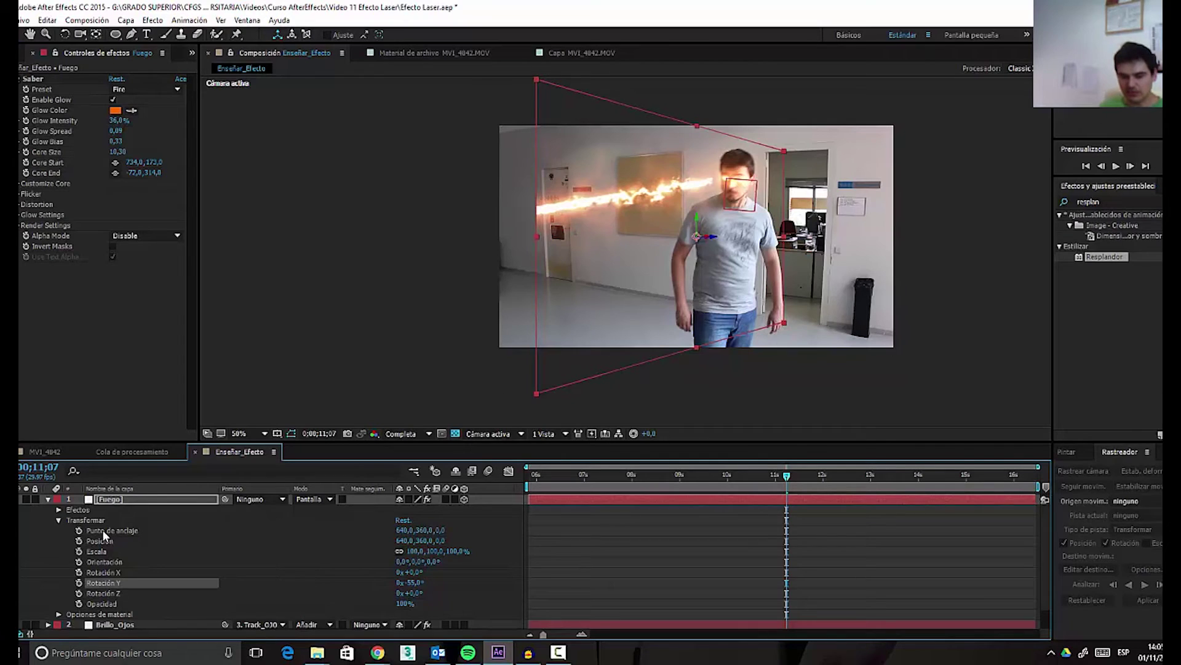
click(48, 499)
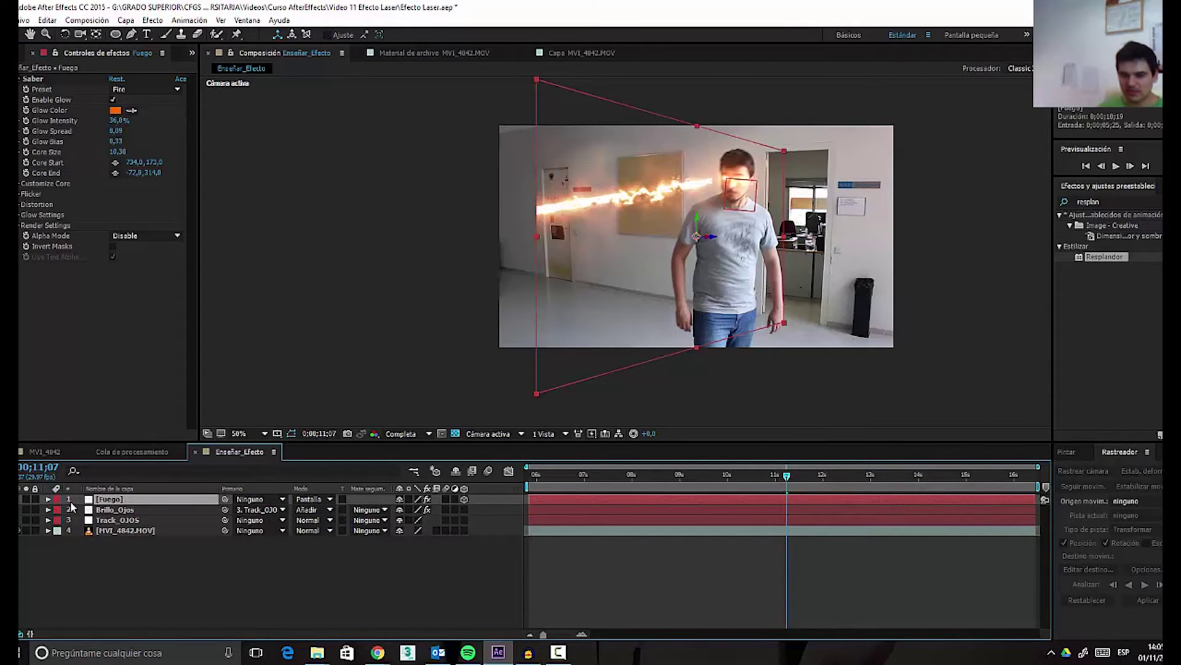
drag(565, 207, 512, 256)
double_click(549, 258)
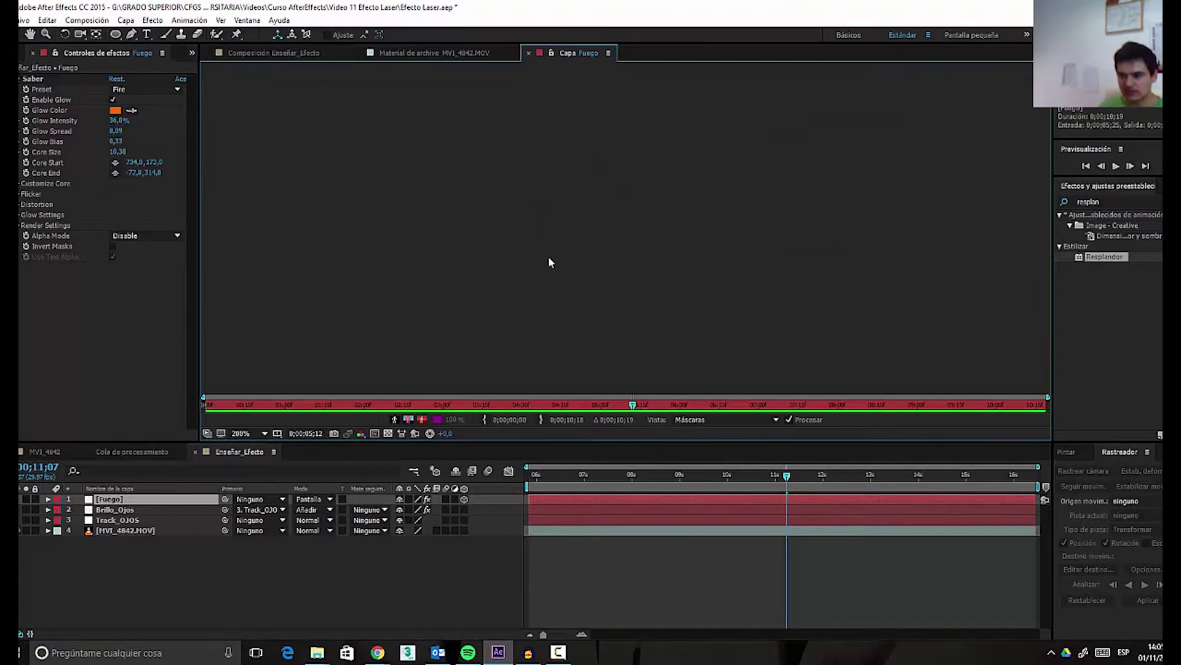
click(288, 50)
- Move the Saber Core Start to the eyes at about 818.7,155.2 and the Core End farther out to about -168.3,322.7
drag(508, 317, 475, 338)
scroll(561, 216, up, 1)
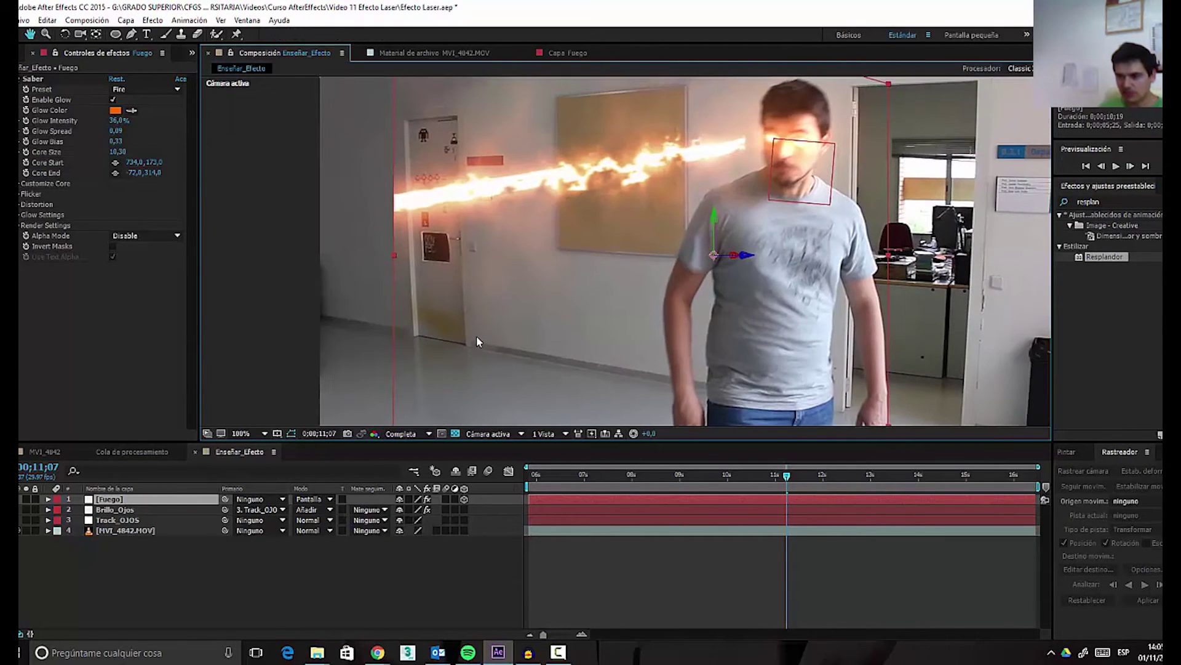
click(126, 509)
click(110, 499)
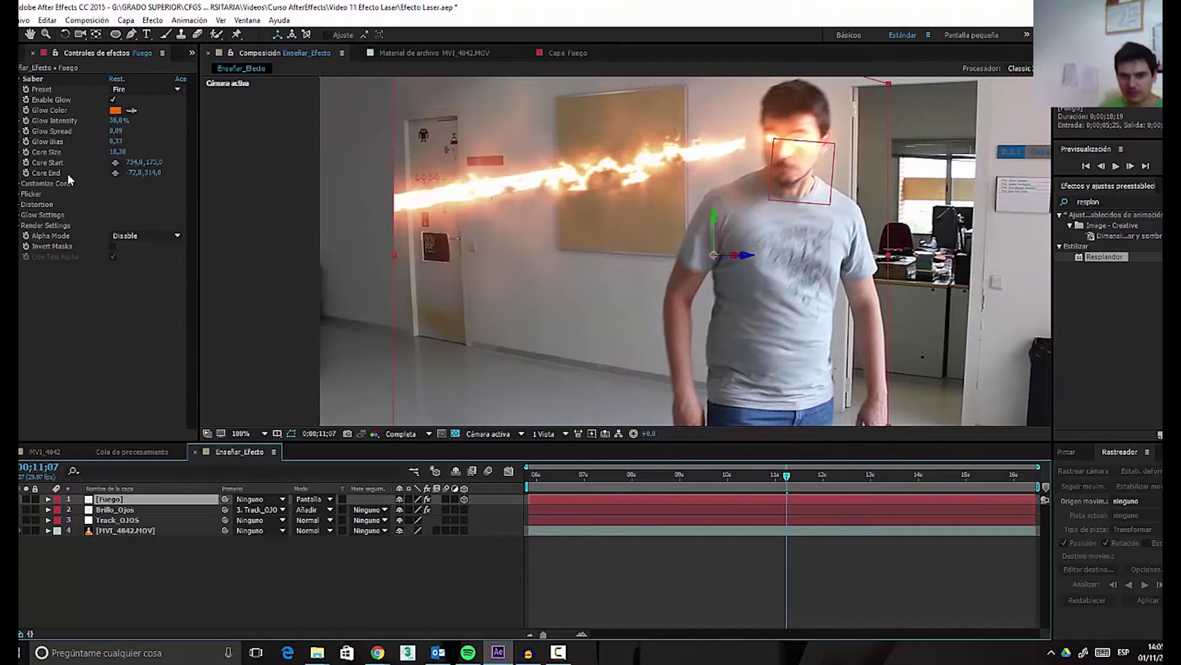
click(33, 79)
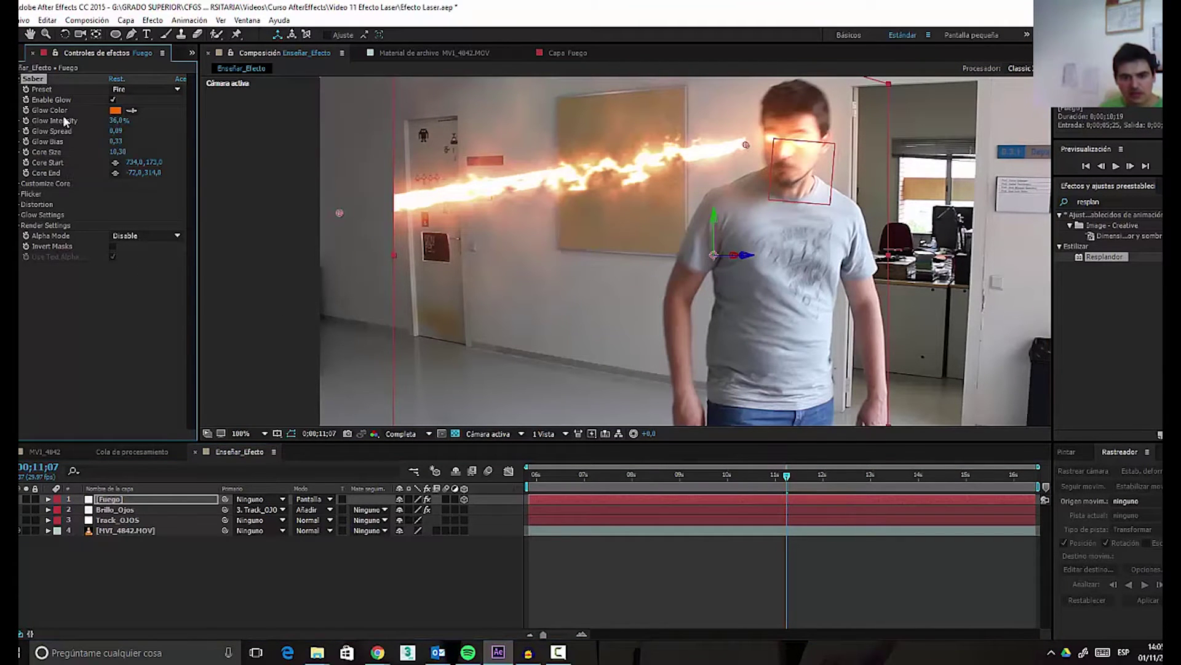
drag(747, 145, 773, 139)
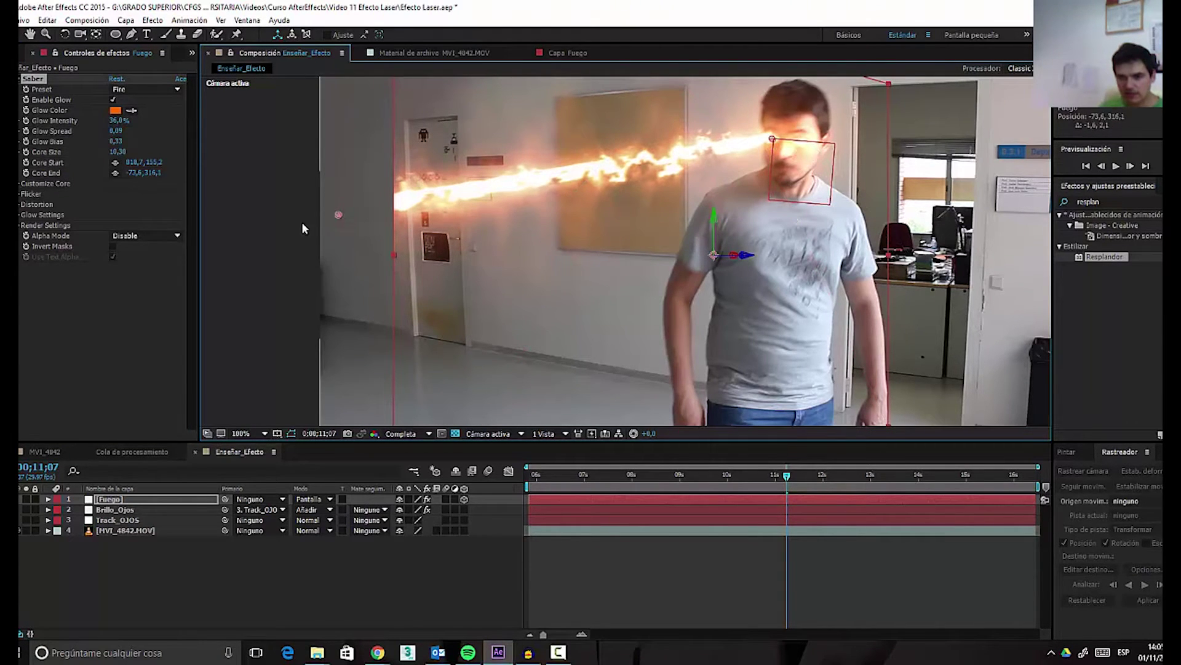
drag(311, 223, 257, 221)
- Scale the Fuego layer to 119% so the beam reaches past the frame's left edge
key(comma)
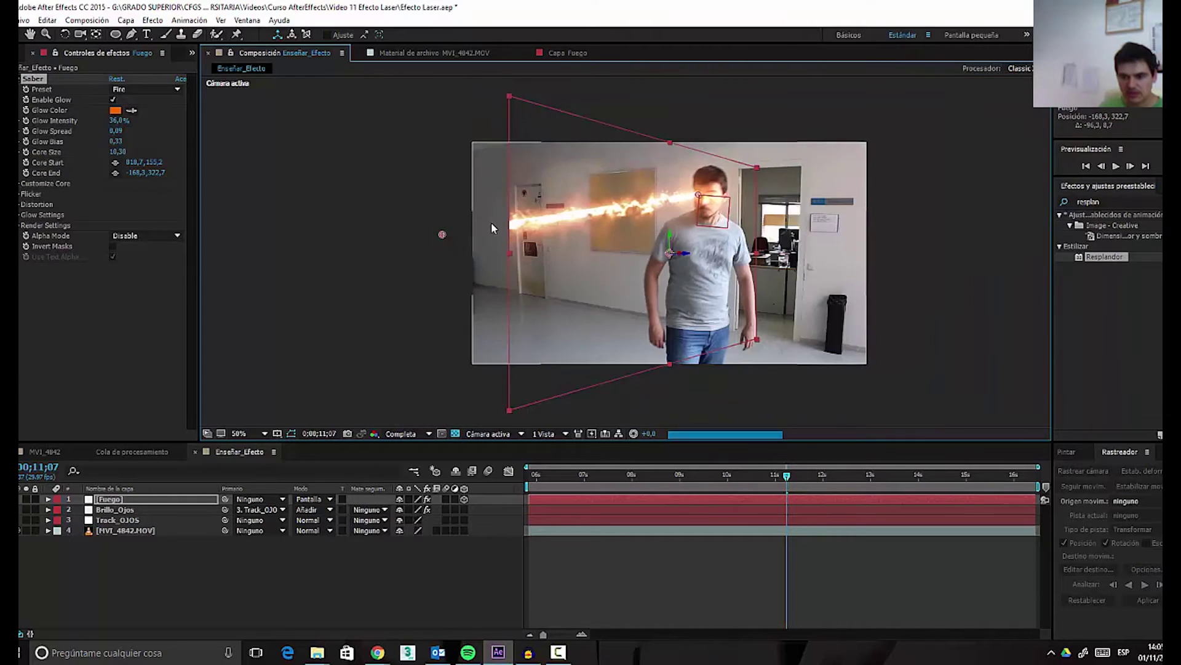
drag(541, 252, 559, 238)
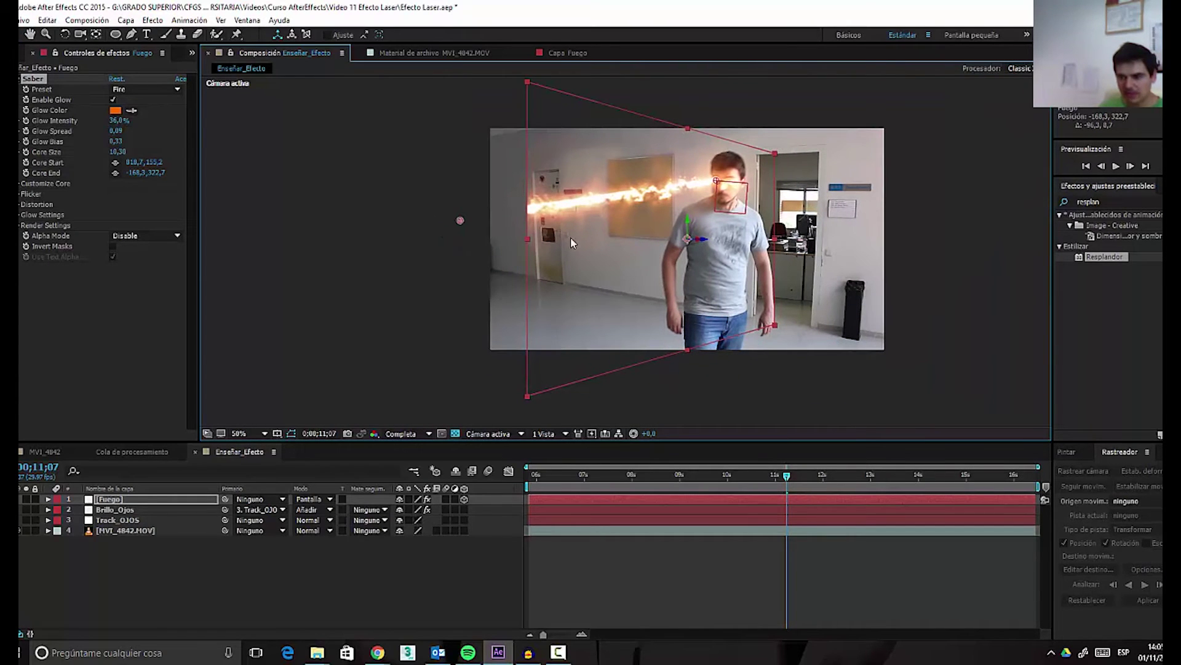
click(47, 499)
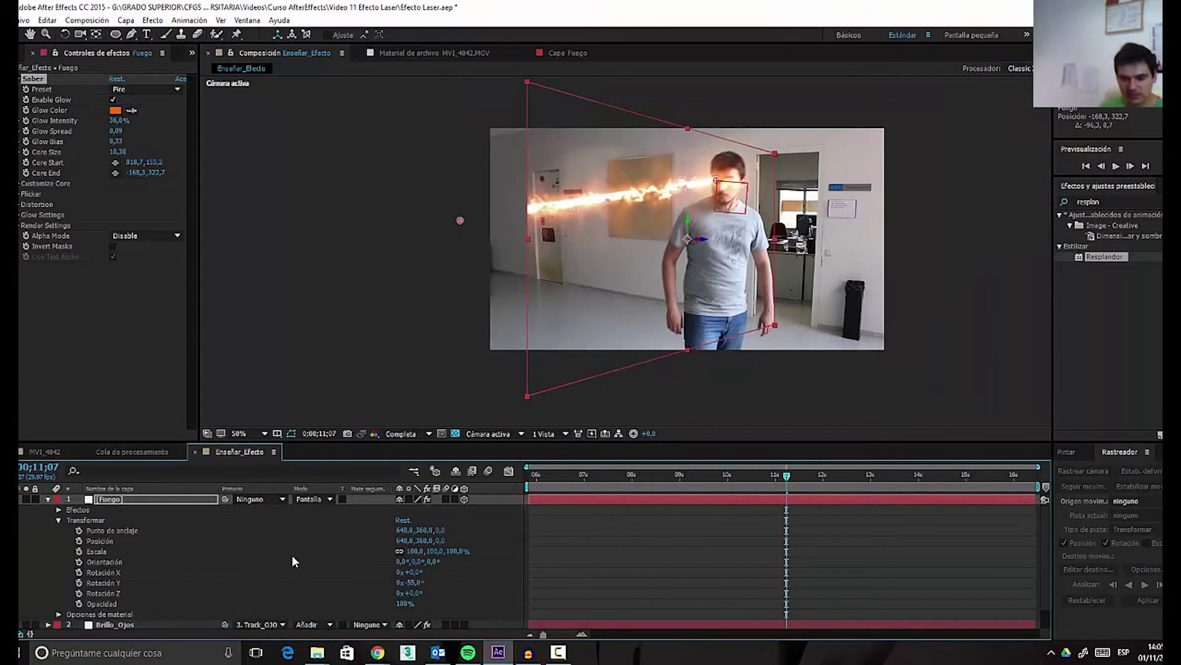
drag(418, 557, 431, 552)
- Realign the Saber Core Start with the eye at about 789.1,190 and move the Core End to about -124.7,322.1
scroll(618, 259, up, 2)
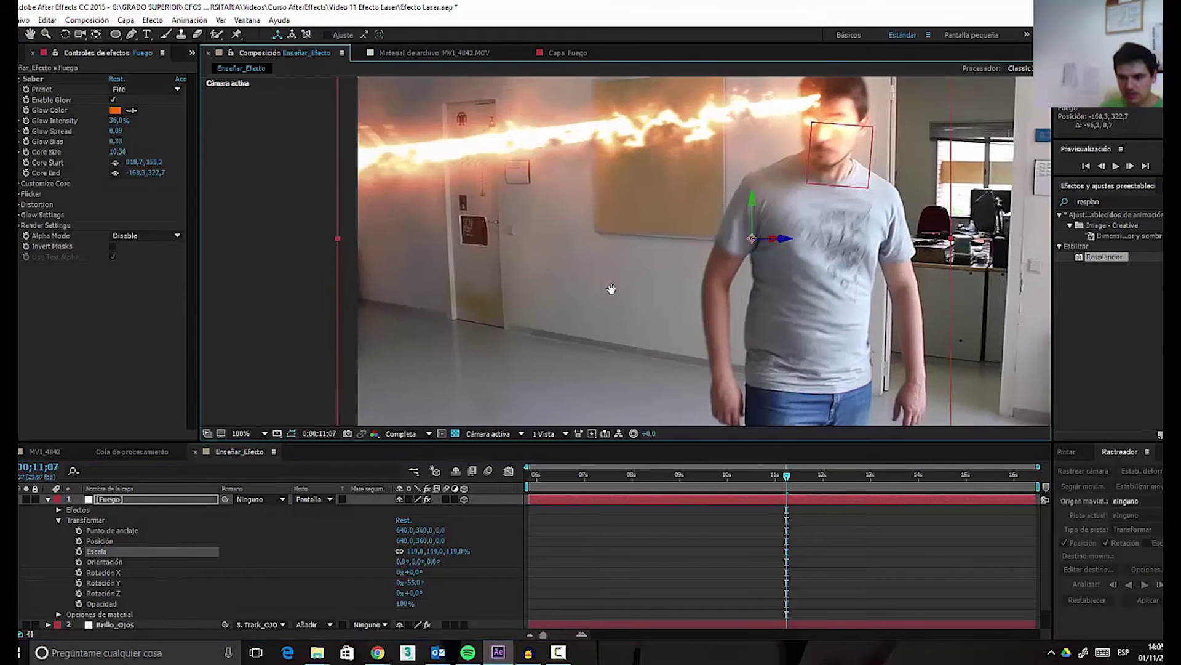
click(73, 80)
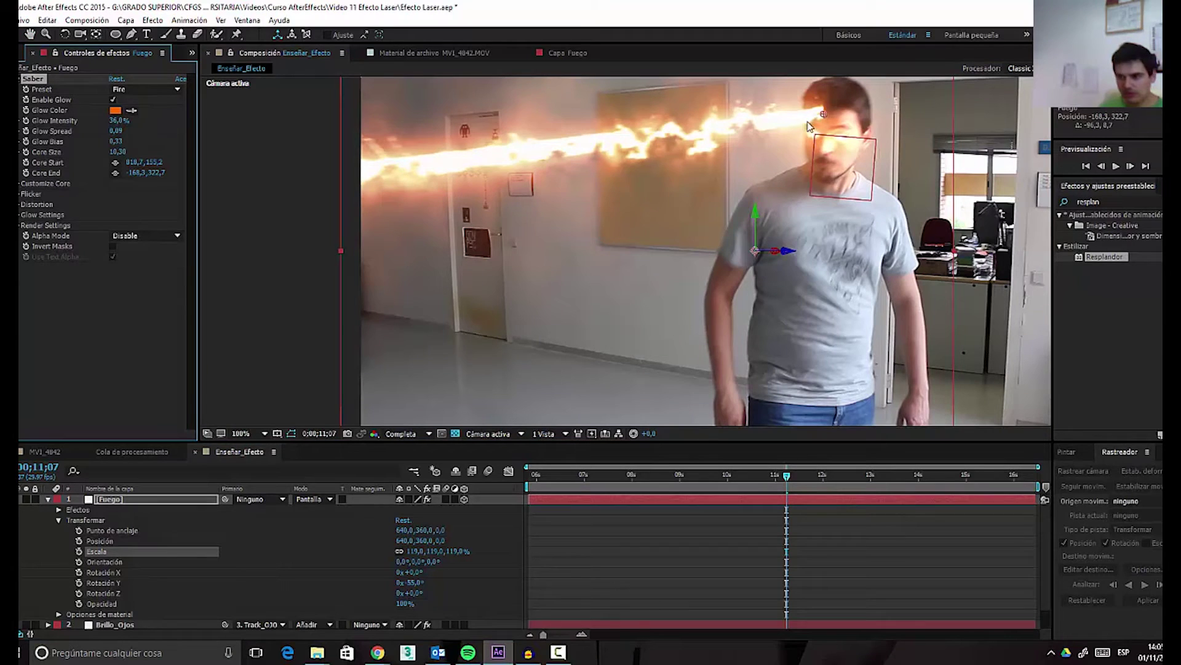
drag(825, 114, 814, 135)
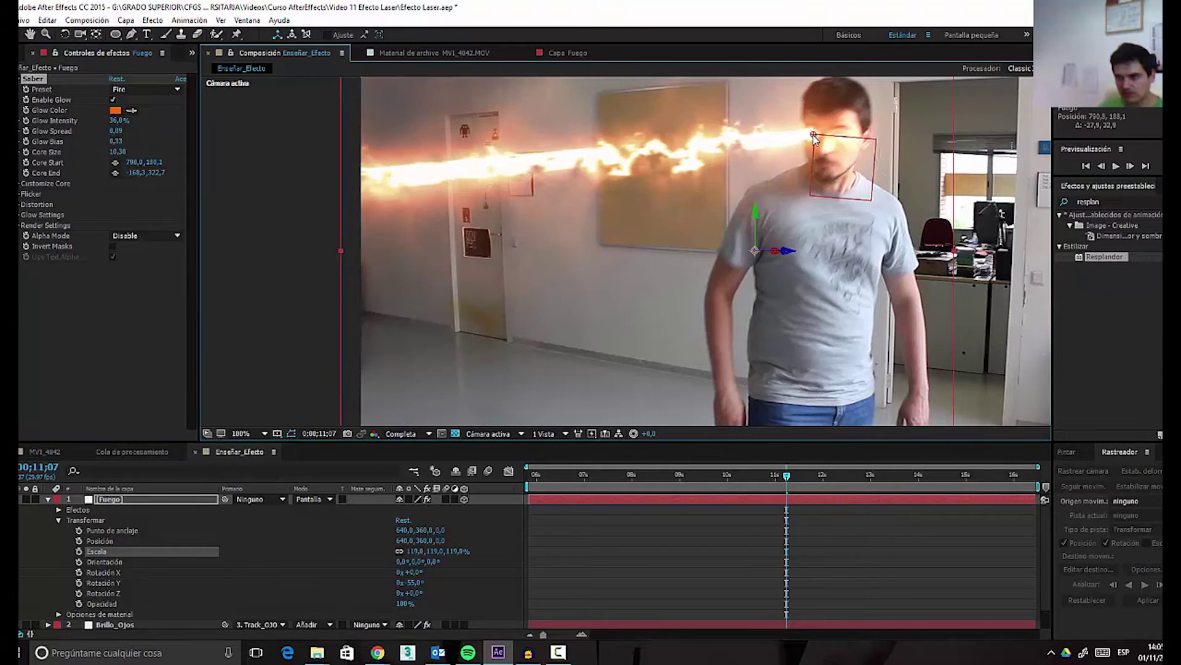
scroll(606, 180, down, 2)
drag(456, 232, 483, 232)
drag(661, 238, 614, 225)
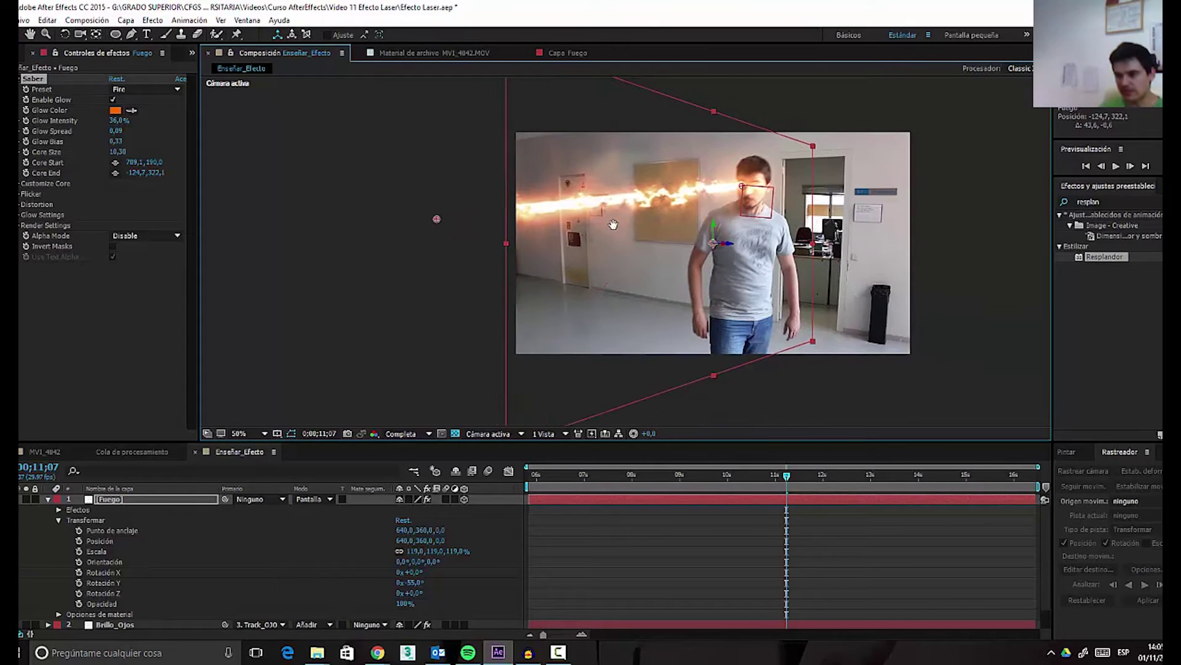
scroll(613, 224, up, 2)
drag(682, 484, 787, 485)
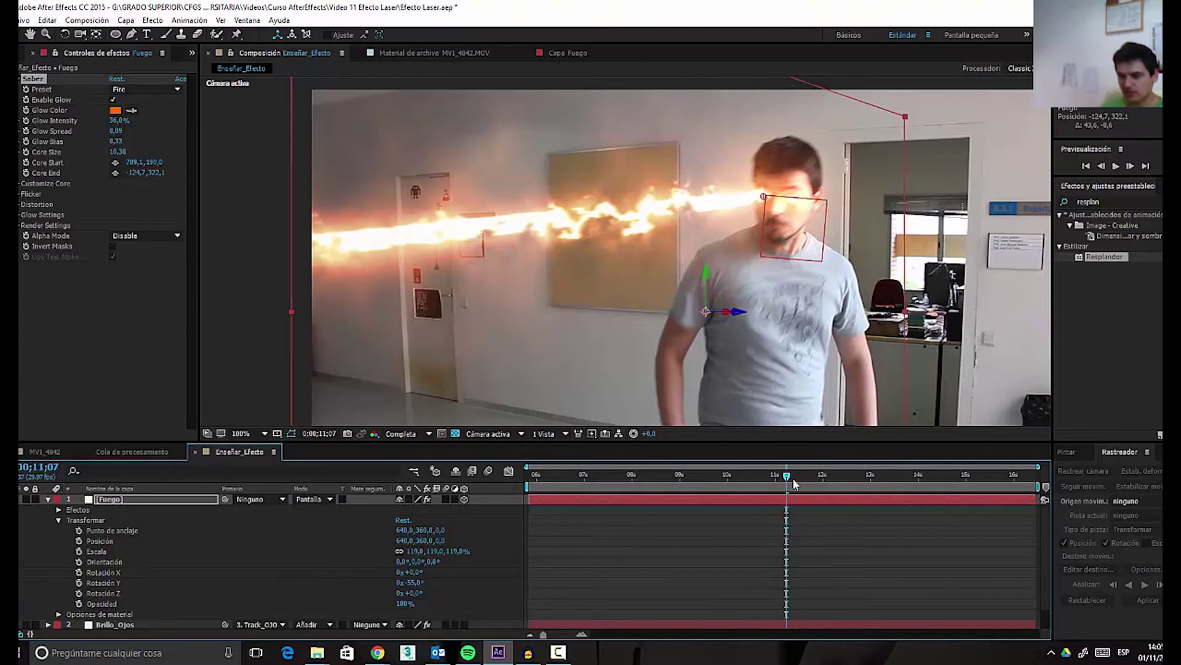
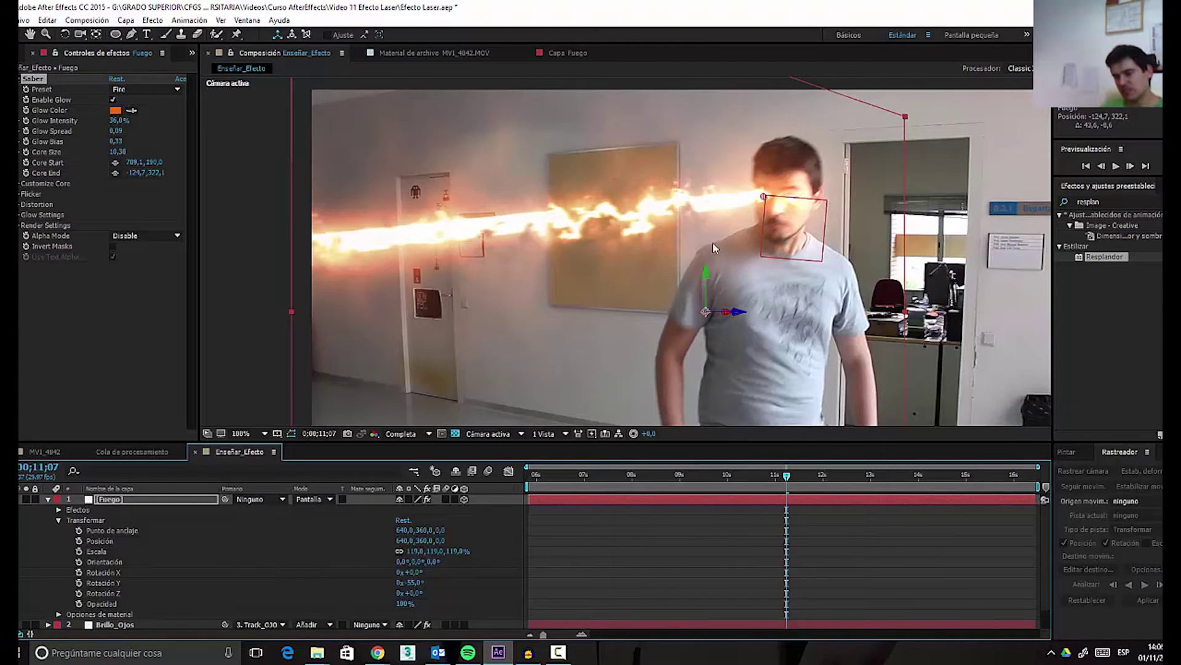
- Compare the Saber beam with its glow off and on, and set the core's Start Size to 26%
click(113, 101)
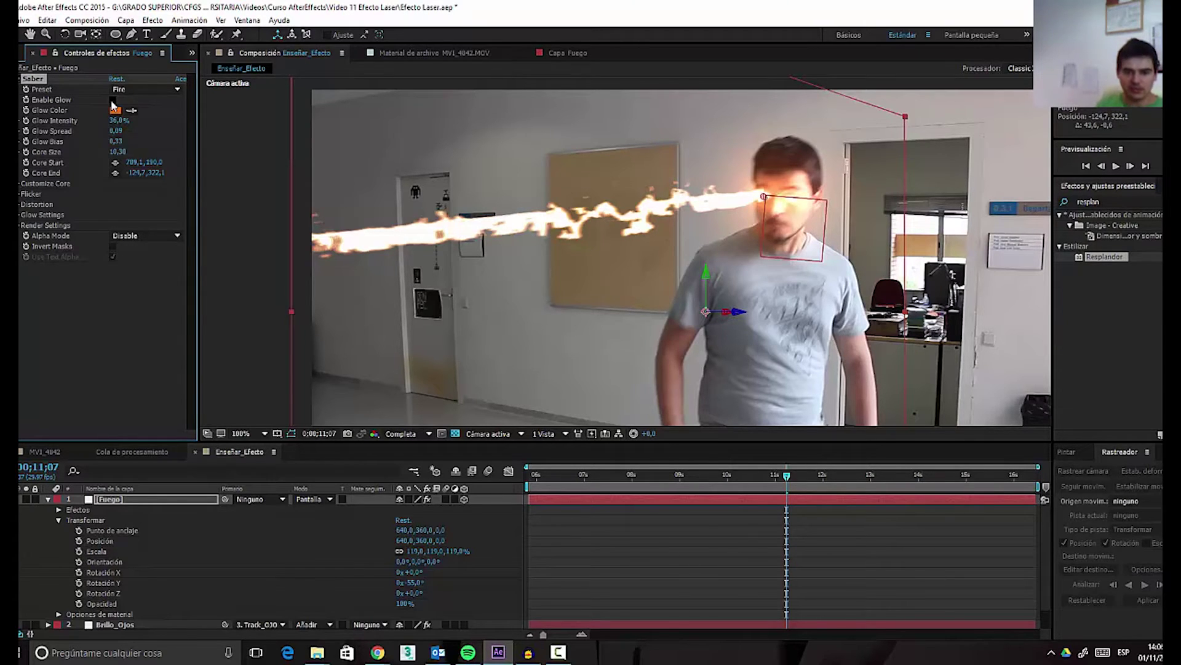
click(112, 101)
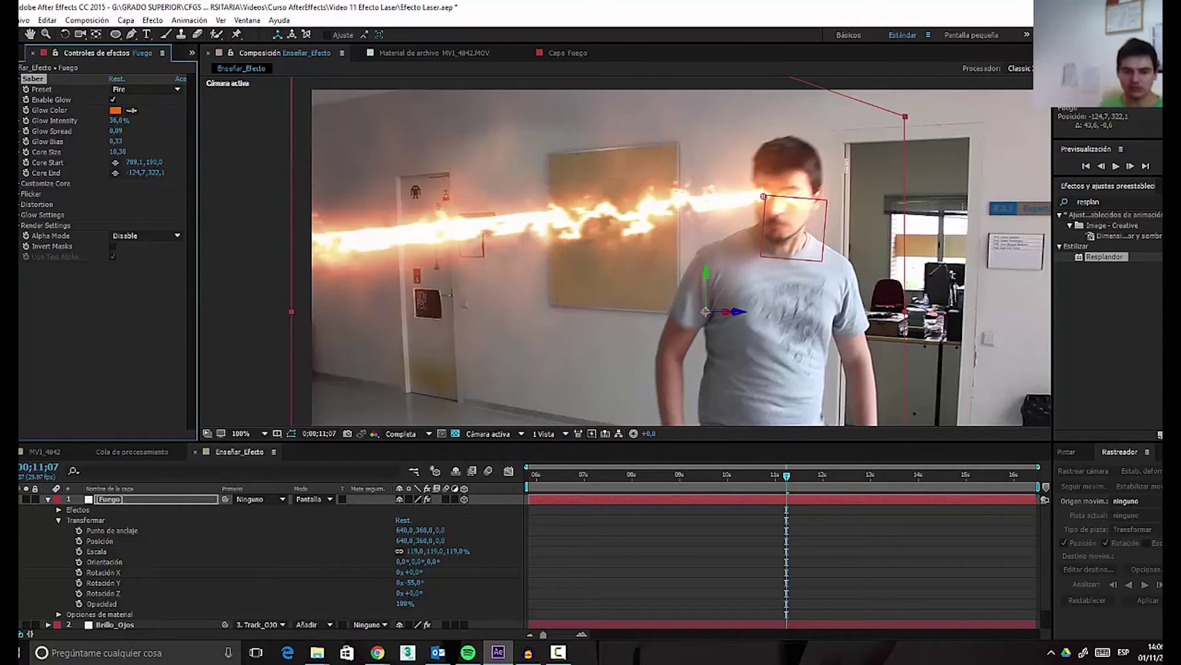
click(19, 185)
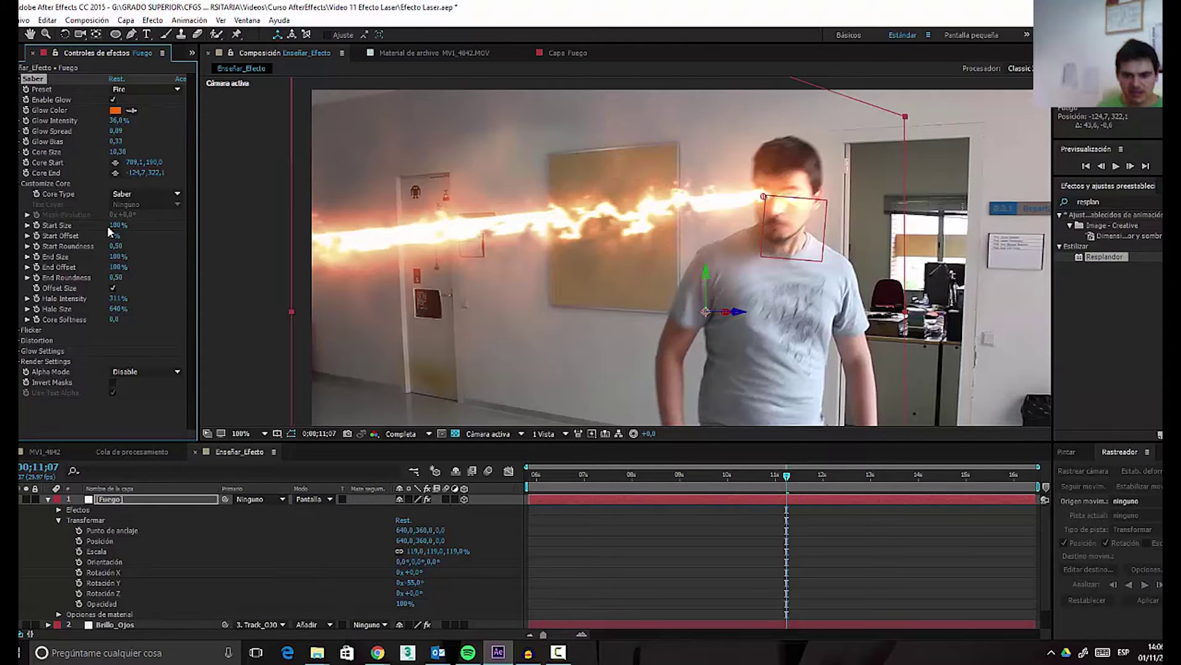
drag(114, 226, 78, 234)
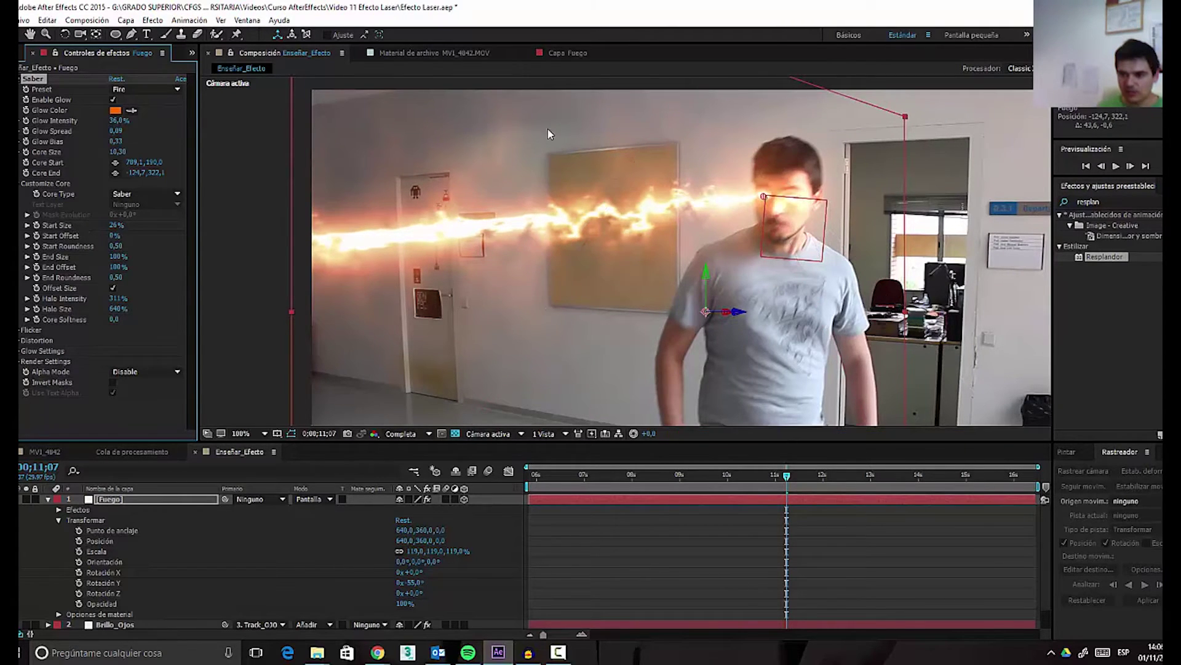
drag(758, 193, 703, 168)
scroll(705, 179, up, 1)
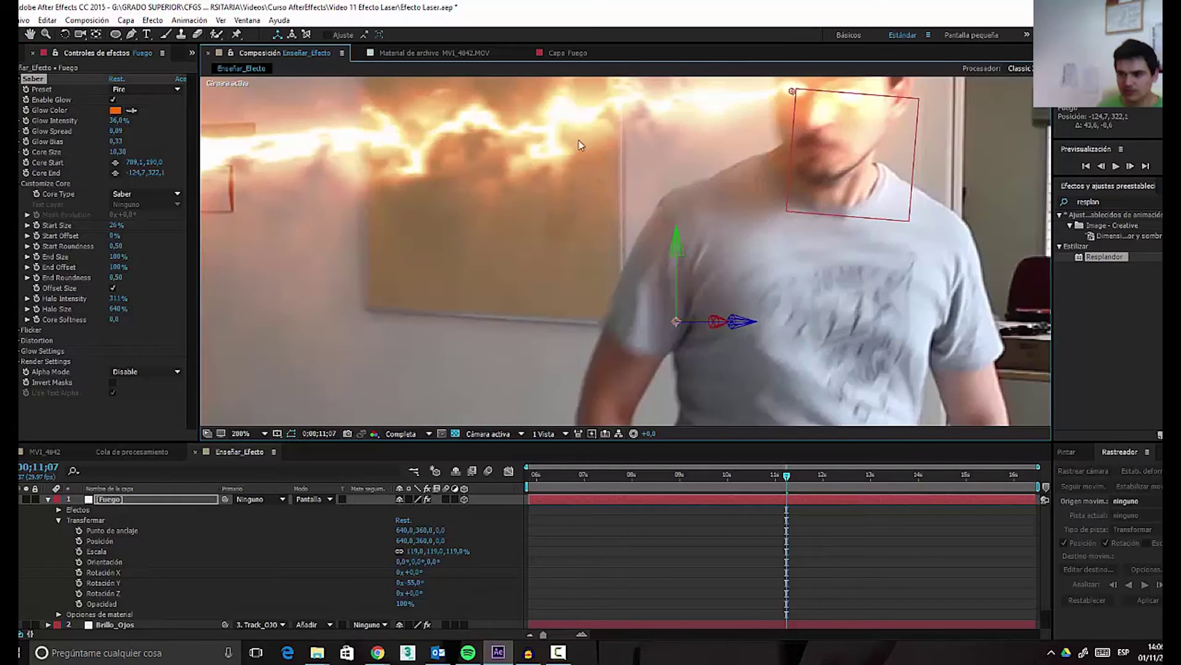
drag(509, 215, 667, 293)
scroll(667, 293, down, 1)
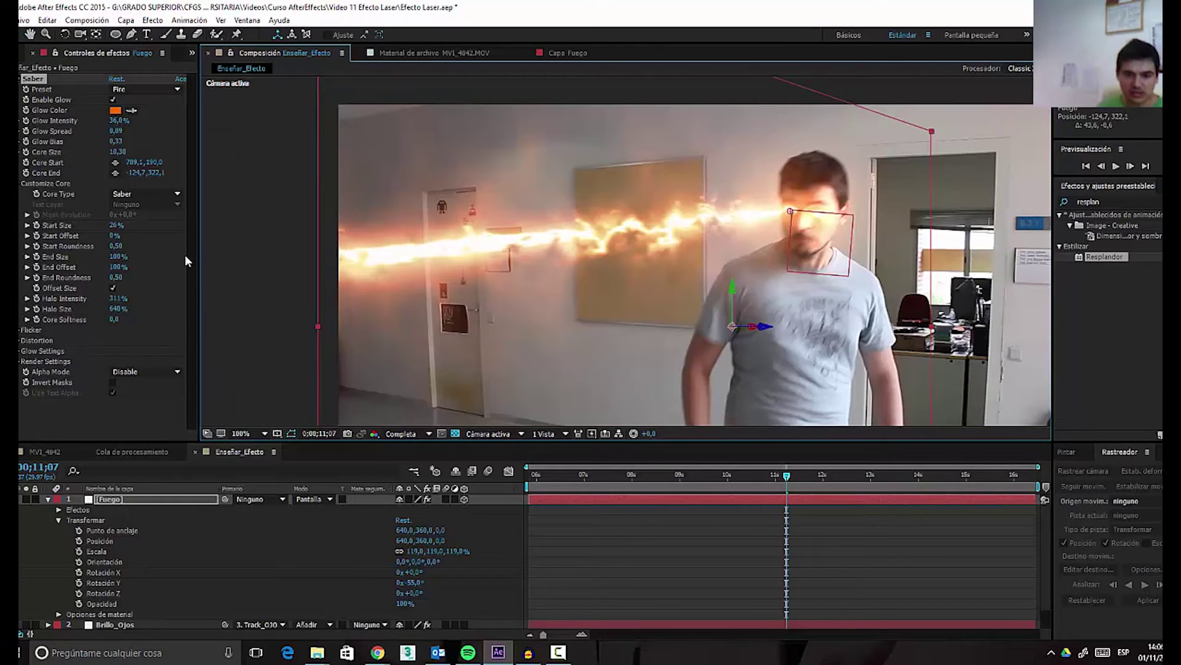
- Try an End Size of 200% on the Saber core and undo it
drag(403, 261, 484, 237)
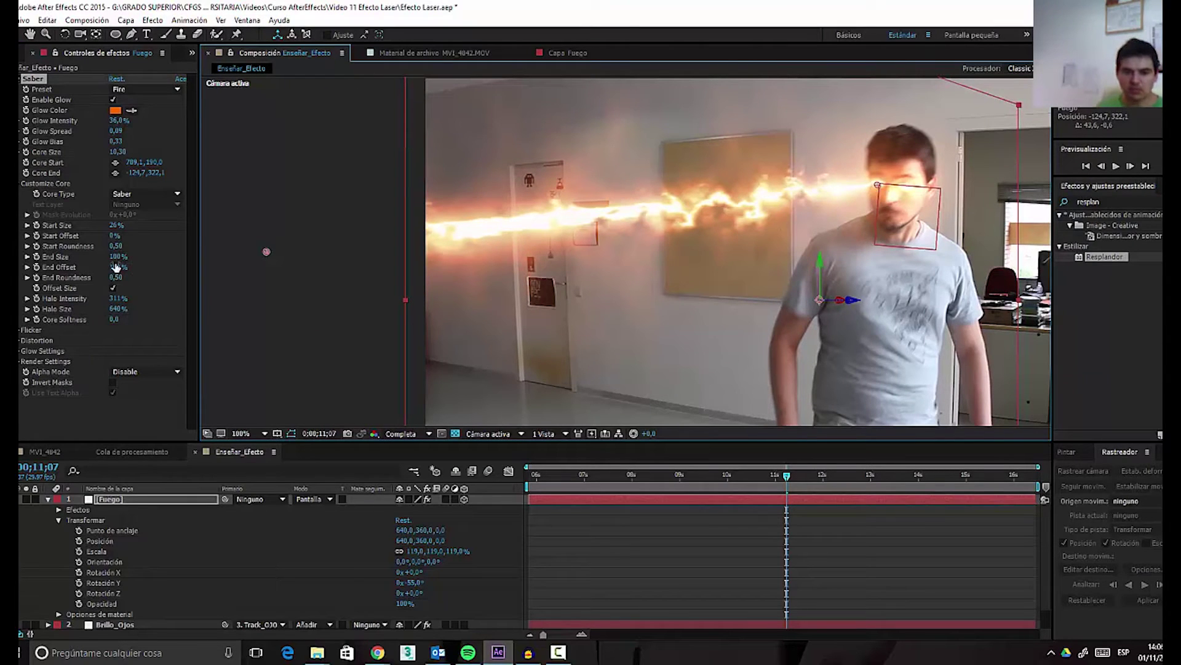
drag(117, 258, 248, 256)
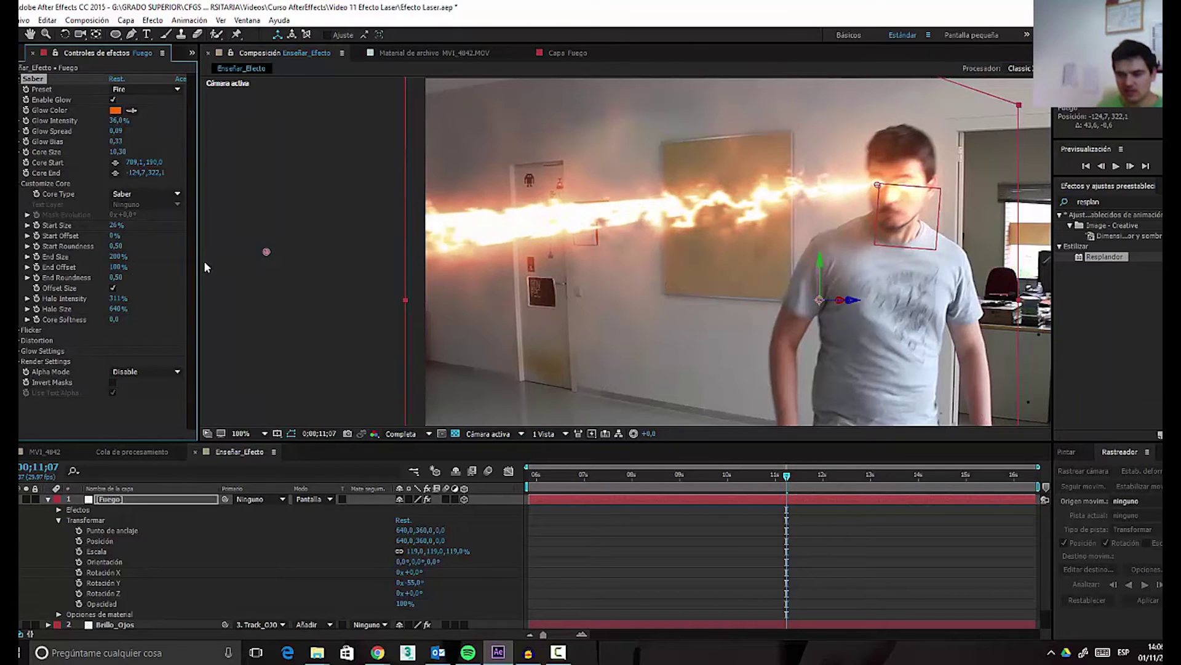
key(ctrl+z)
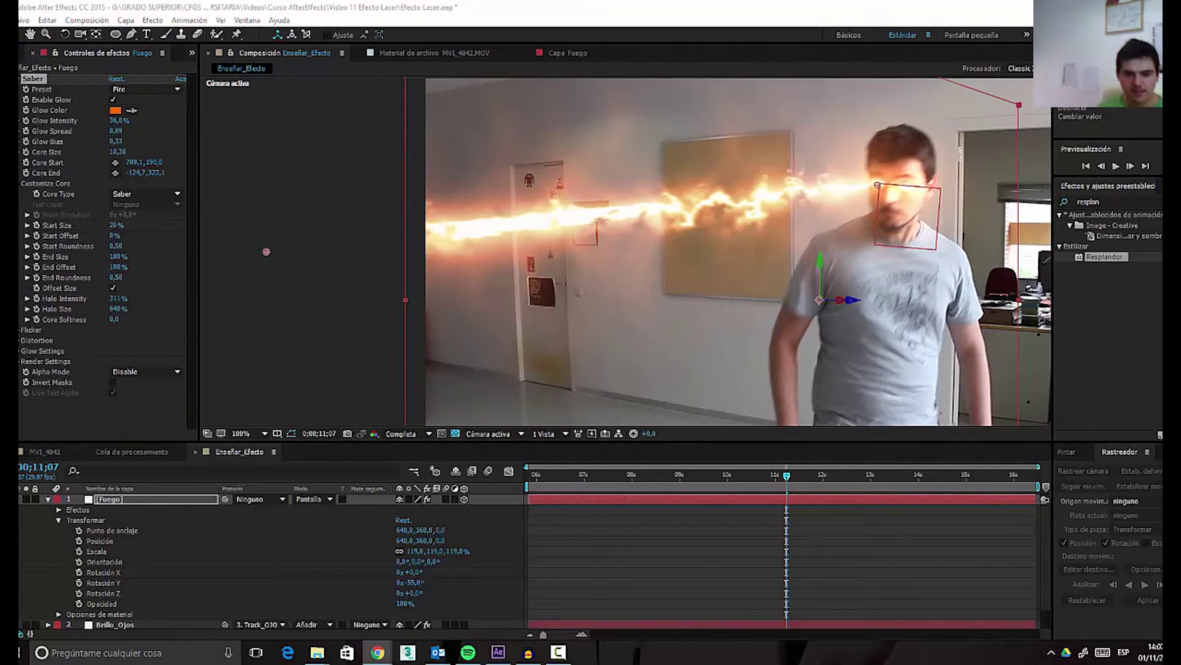
- Compare the beam without core distortion and set Saber's Core Distortion amount to 10
click(19, 341)
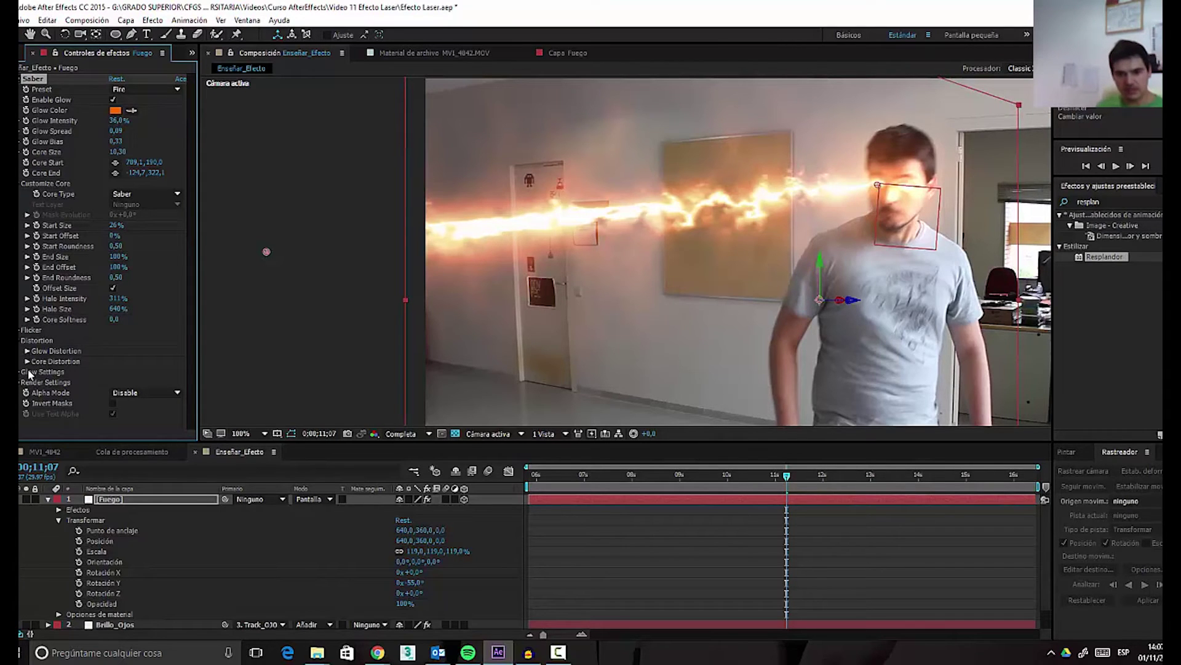
click(27, 362)
scroll(79, 367, down, 3)
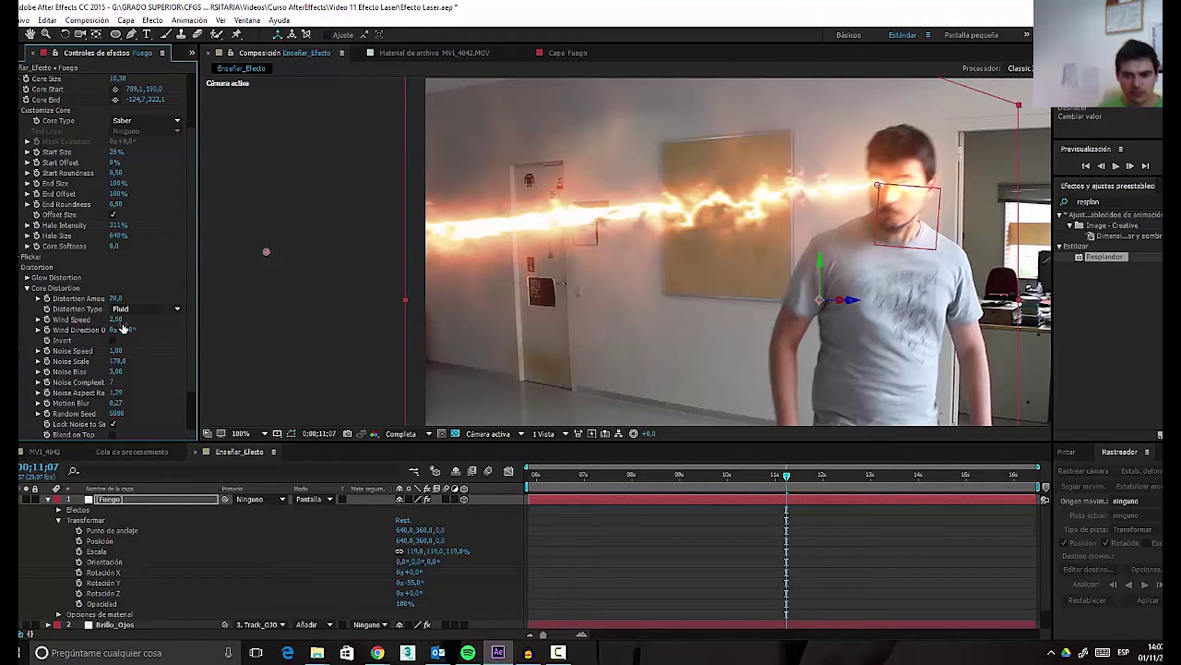
drag(116, 302, 64, 301)
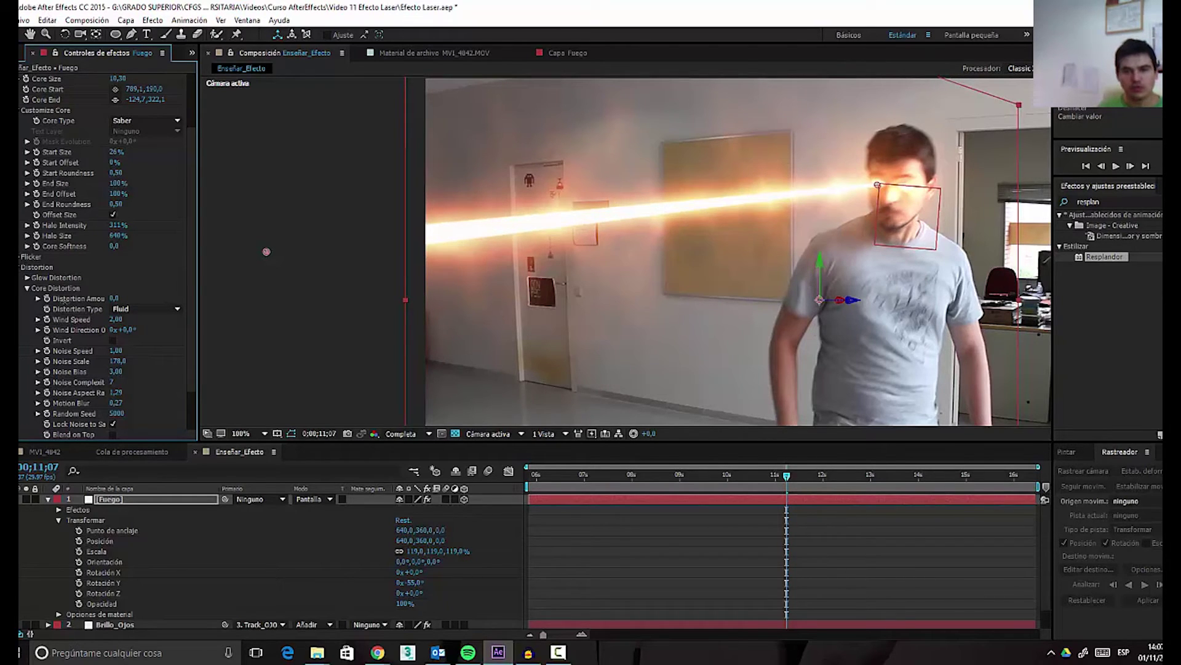
drag(64, 300, 75, 301)
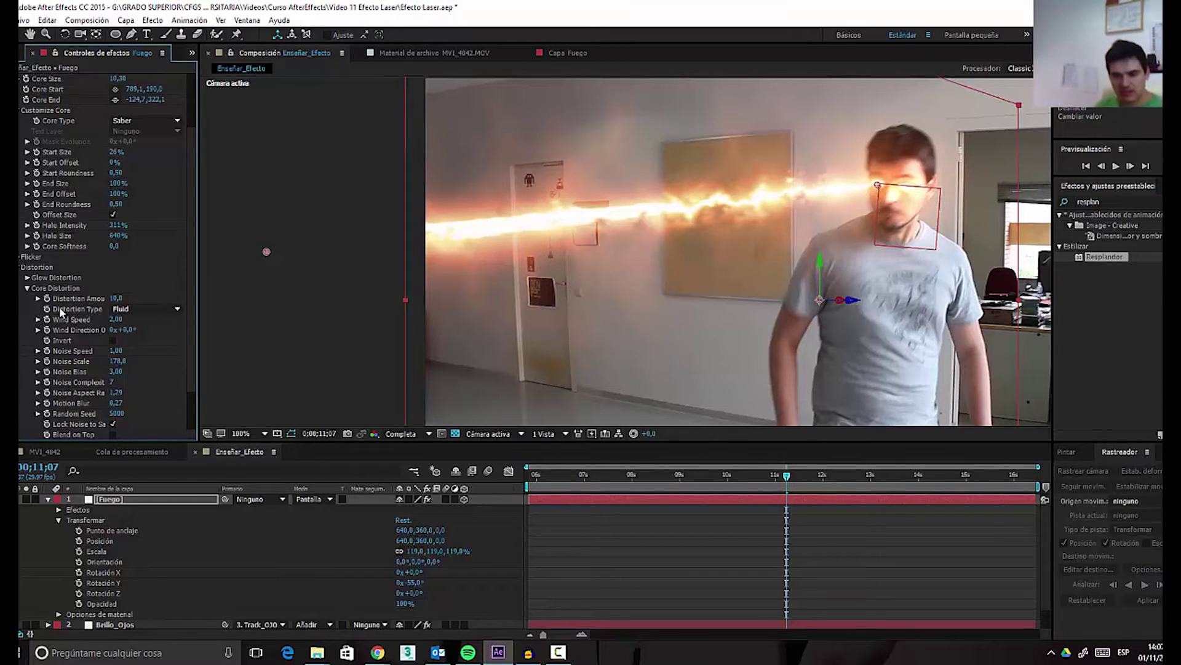
- Set the Core Distortion wind speed to 4.34 and its motion blur to 0.50
drag(115, 320, 254, 319)
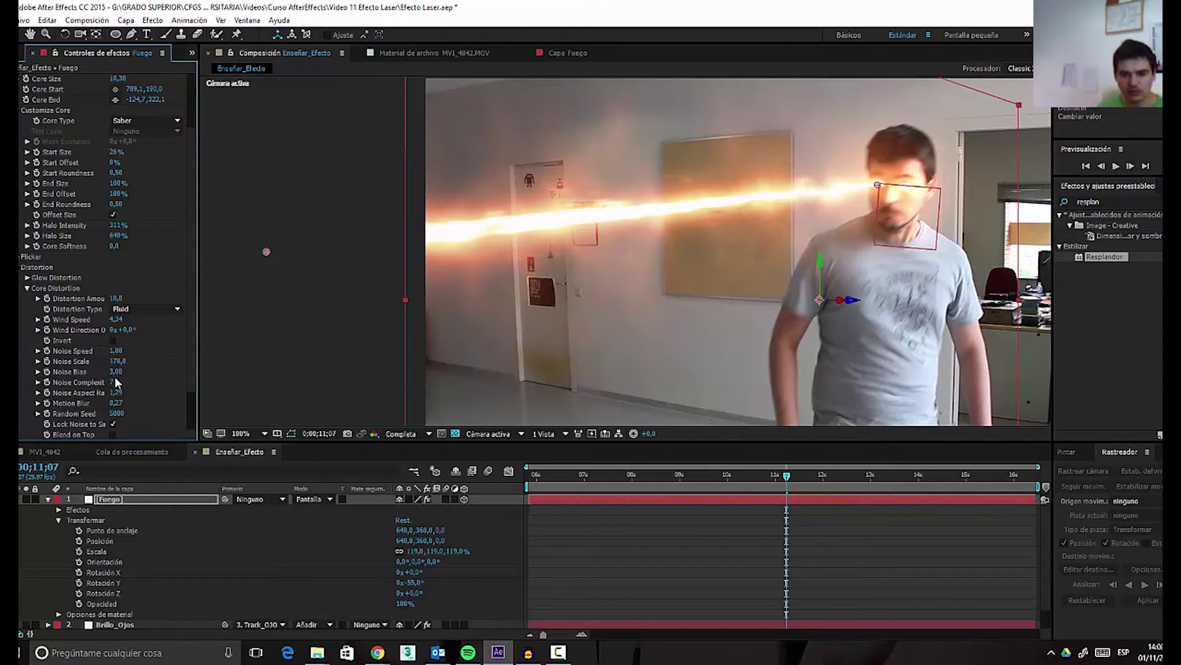
drag(113, 404, 125, 403)
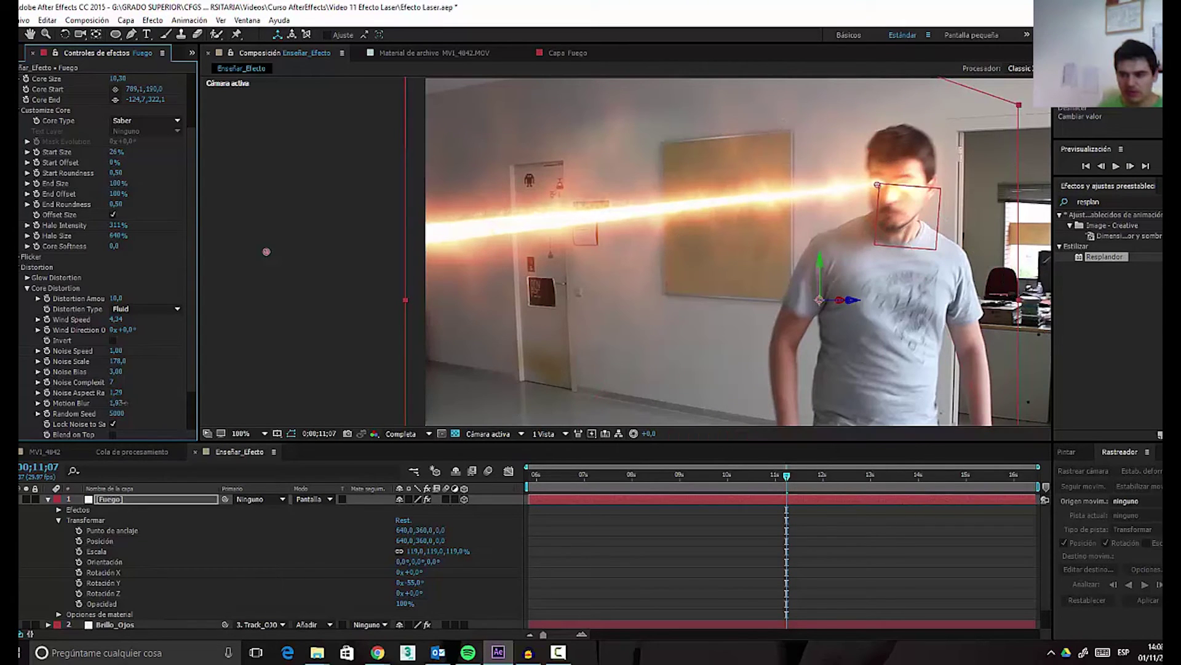
drag(125, 402, 115, 405)
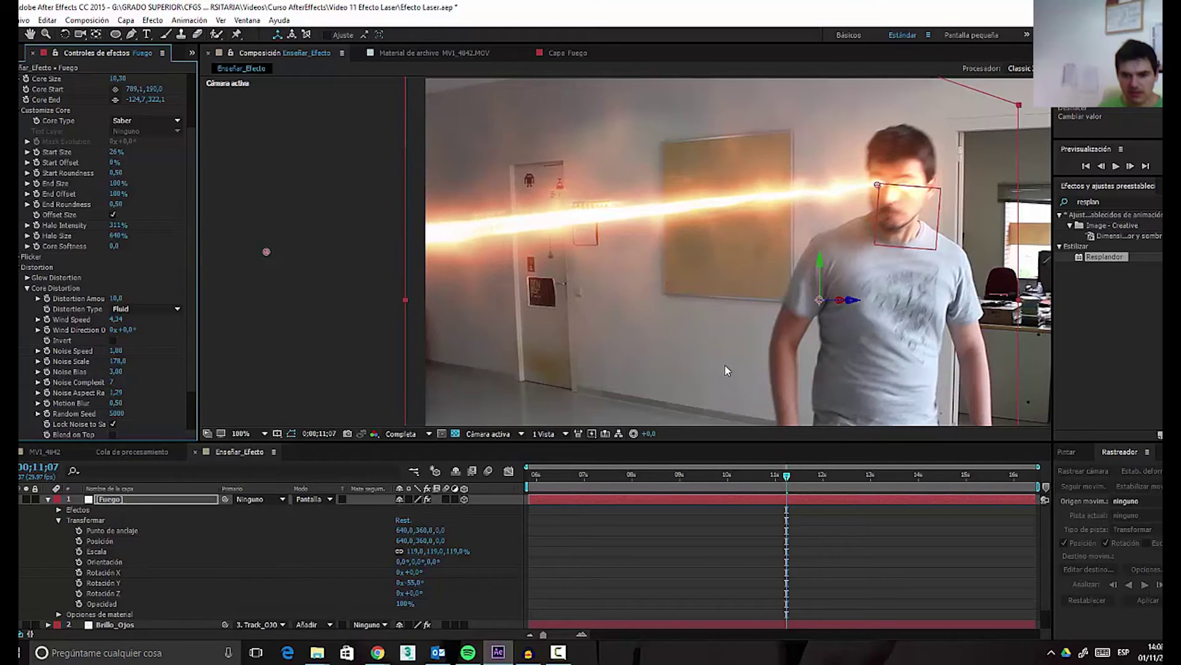
key(alt+Tab)
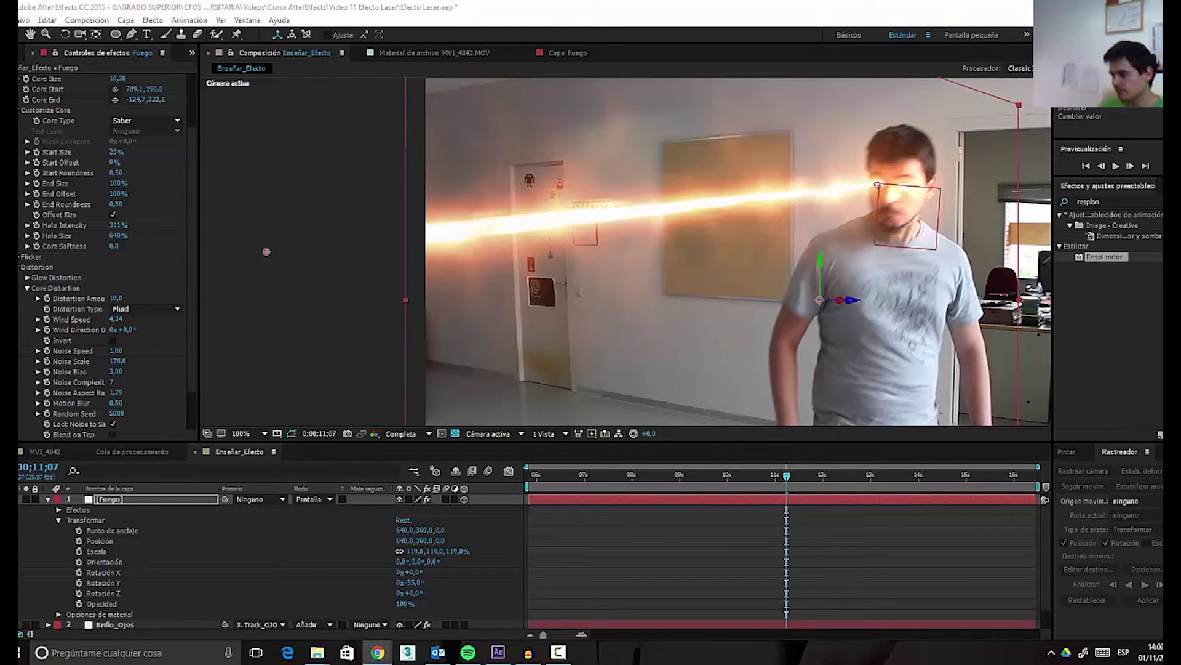
key(alt+Tab)
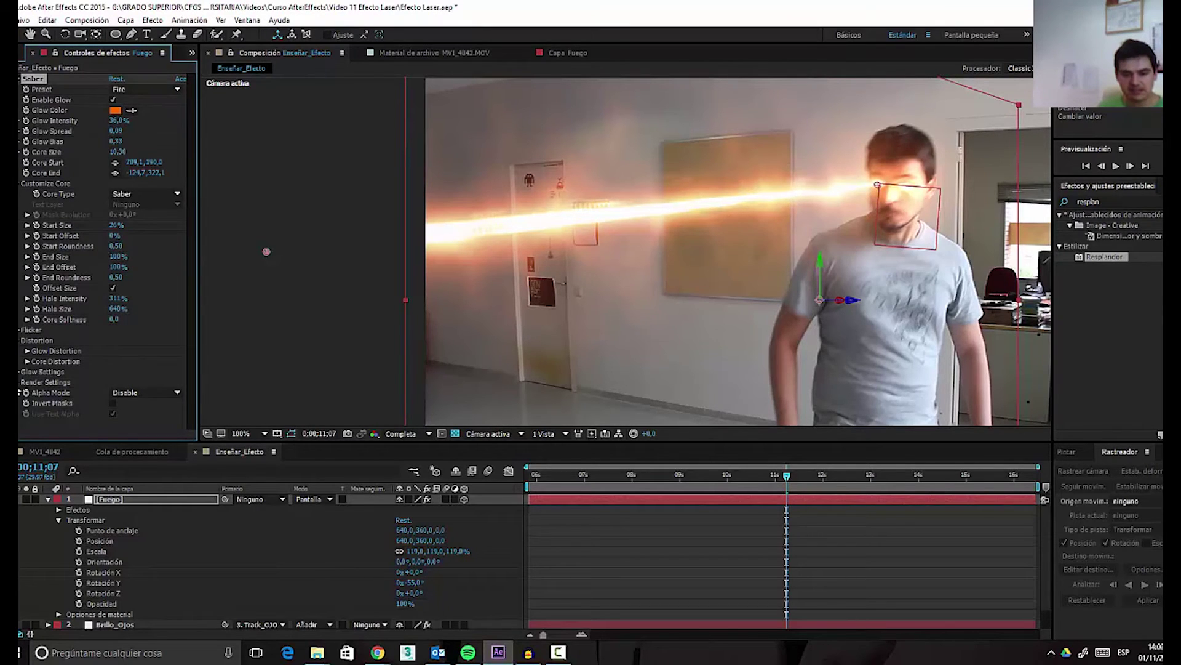
- Test the Motion Blur Multiplier in Saber's render settings at 2.00, check the beam at another frame, and set the multiplier to 0.00
click(19, 383)
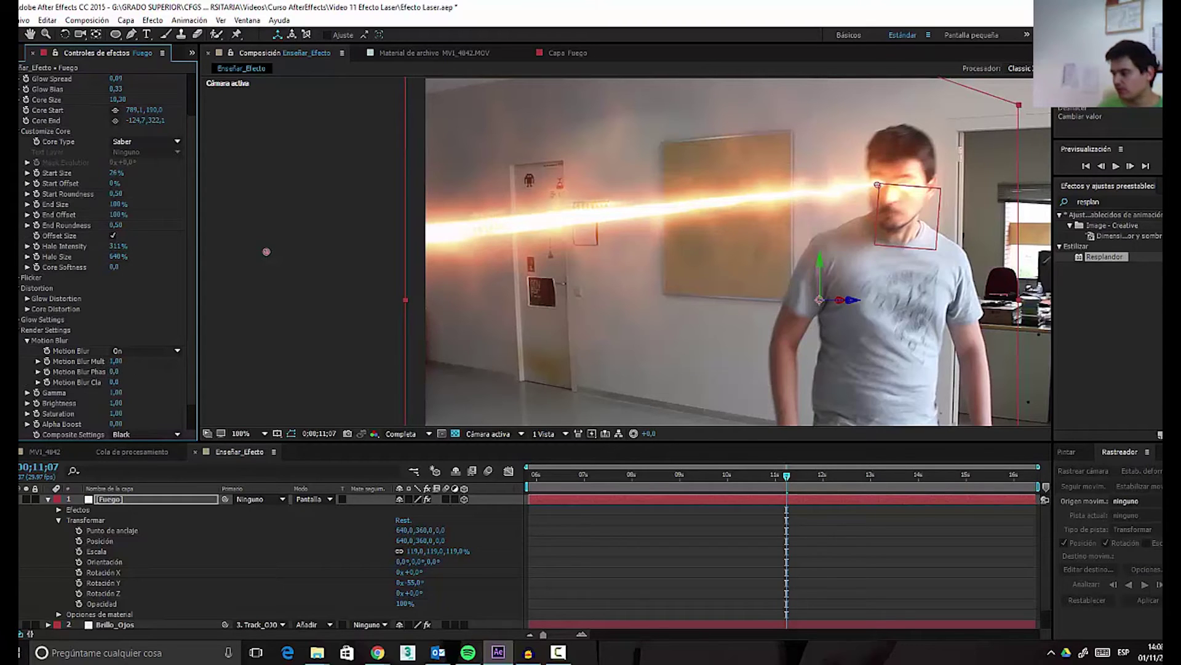
click(378, 653)
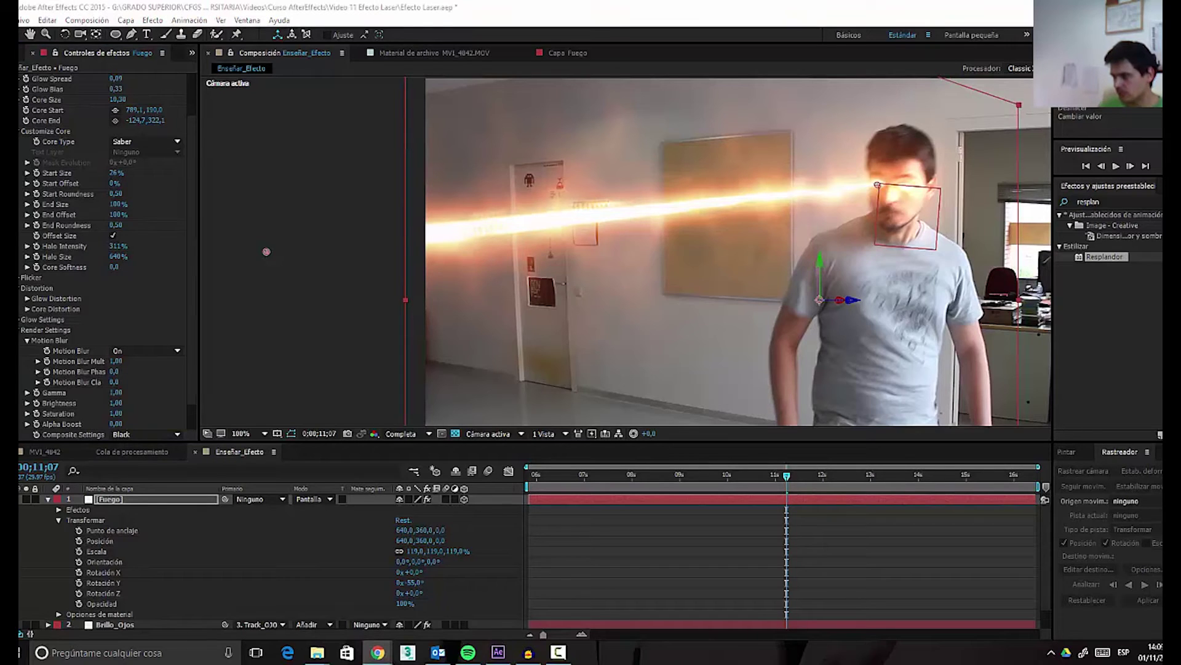
click(117, 363)
drag(117, 362, 288, 355)
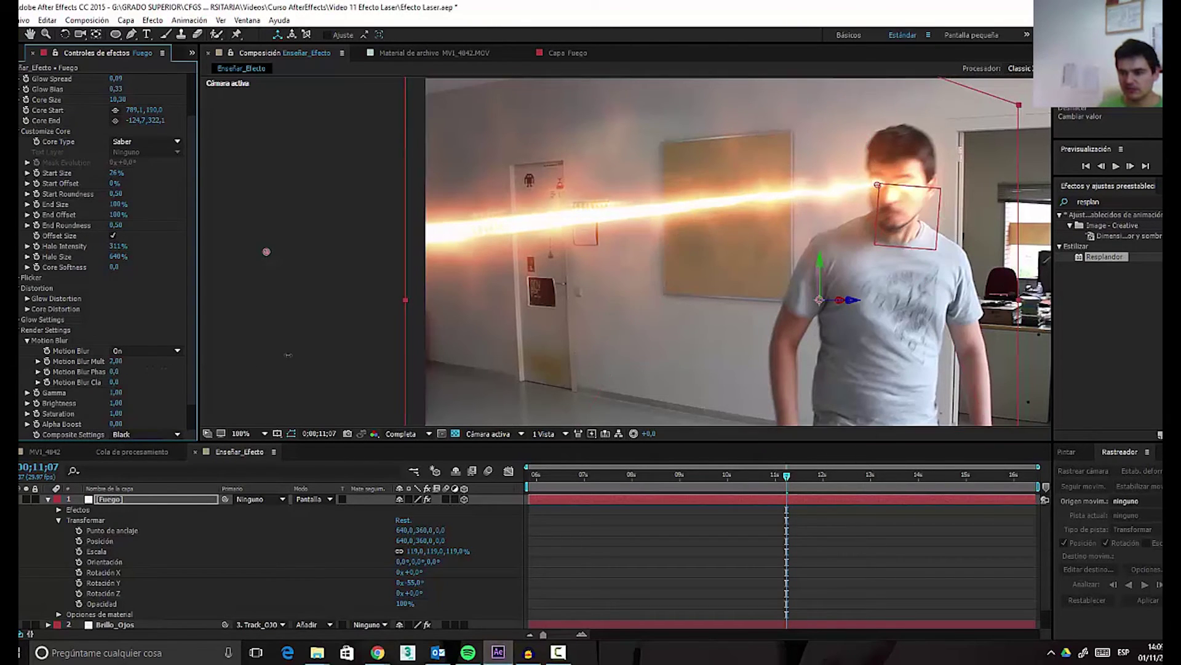
drag(116, 361, 62, 361)
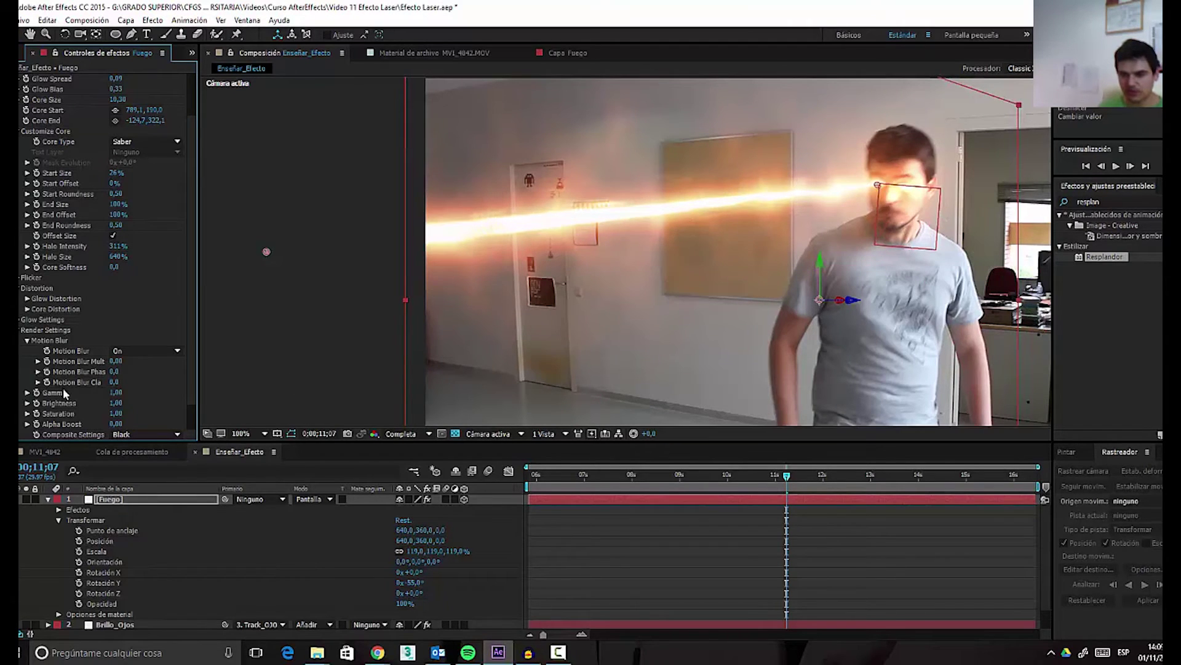
click(760, 480)
drag(759, 480, 763, 483)
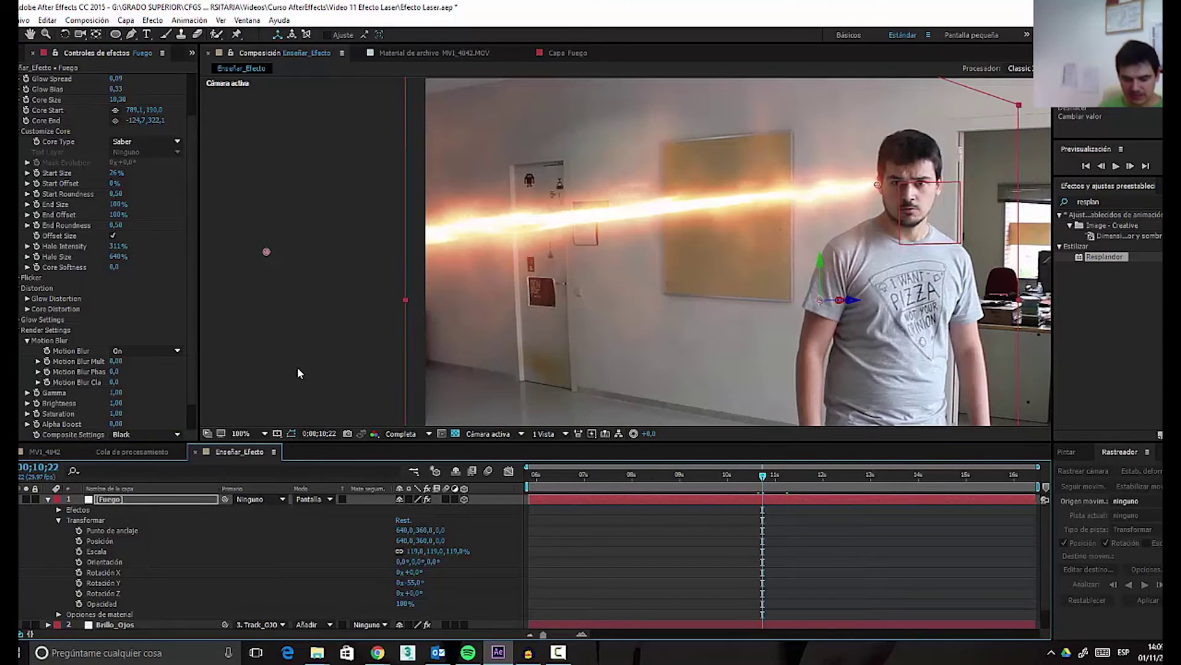
key(ctrl+z)
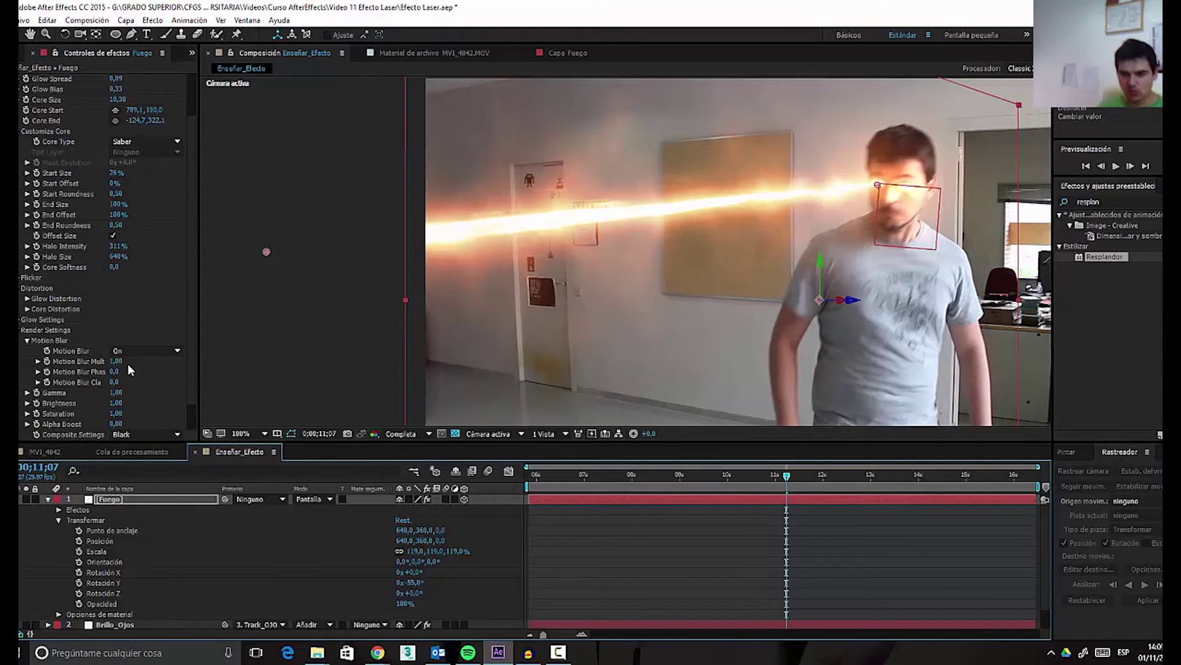
drag(116, 361, 114, 372)
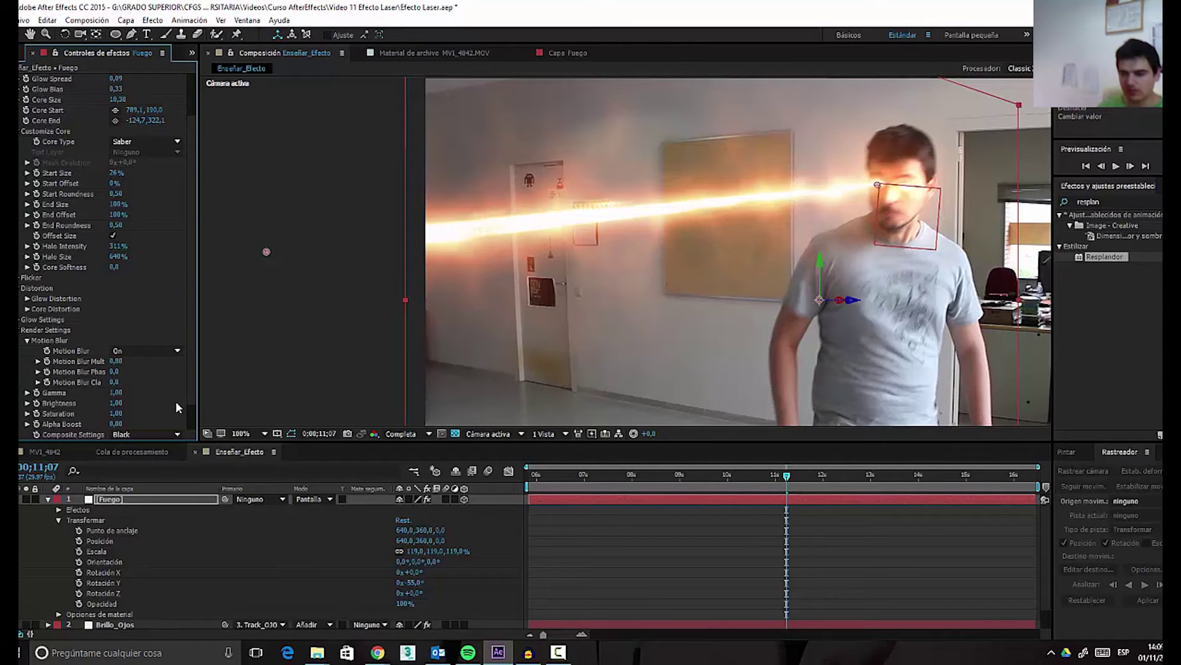
click(27, 341)
click(20, 342)
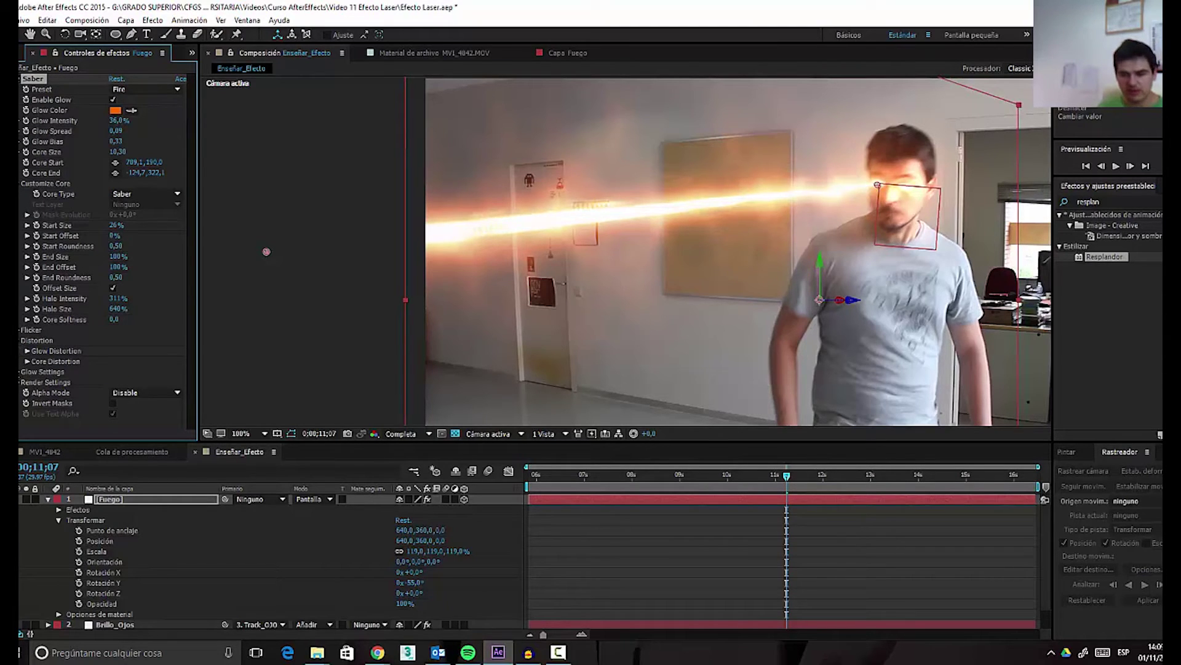
- In Saber's glow settings, set Glow 1 Size to 43 and Glow 2 Size to 31.10
click(24, 372)
scroll(82, 305, down, 3)
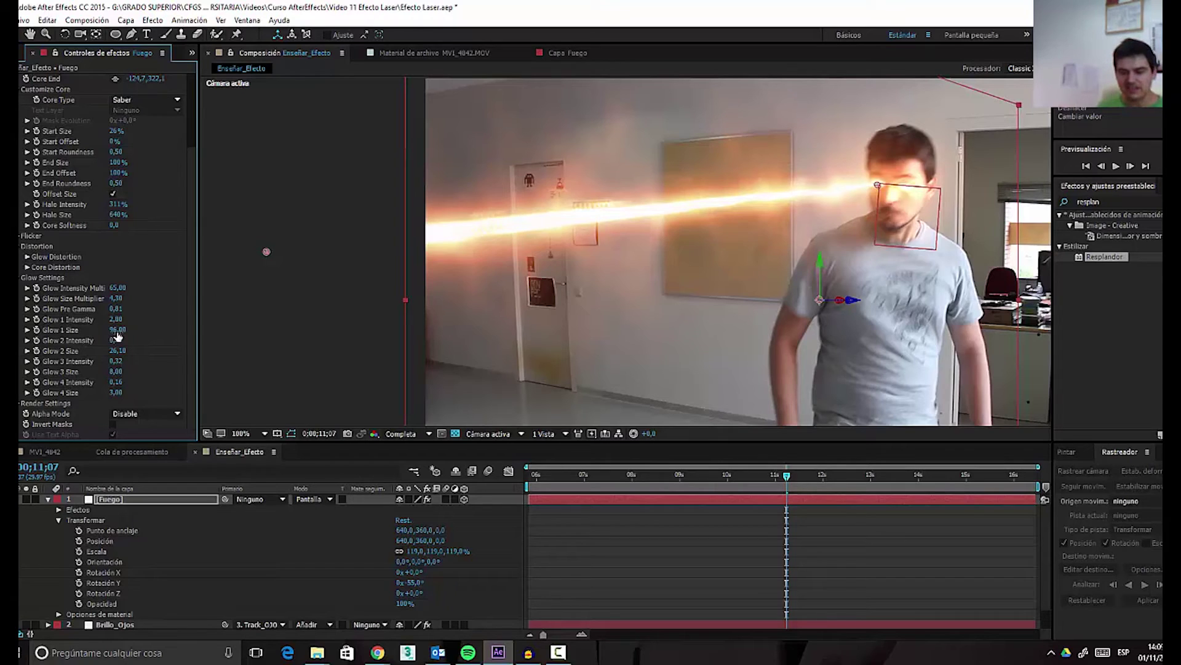
drag(117, 333, 143, 336)
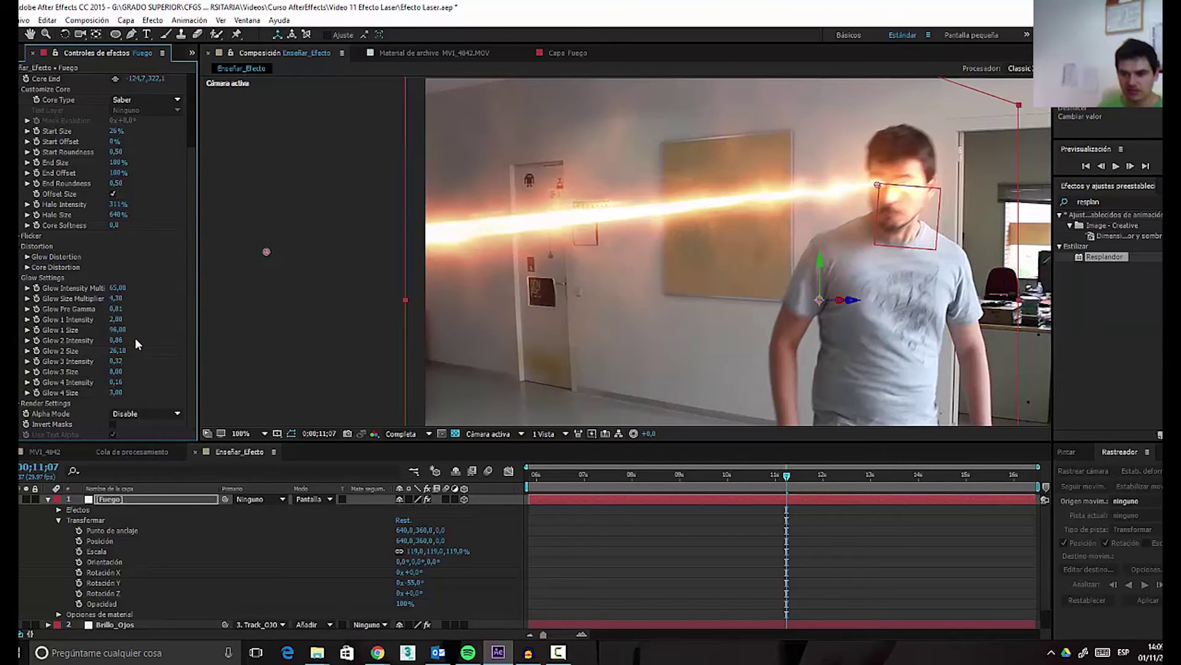
key(ctrl+z)
drag(114, 338, 90, 339)
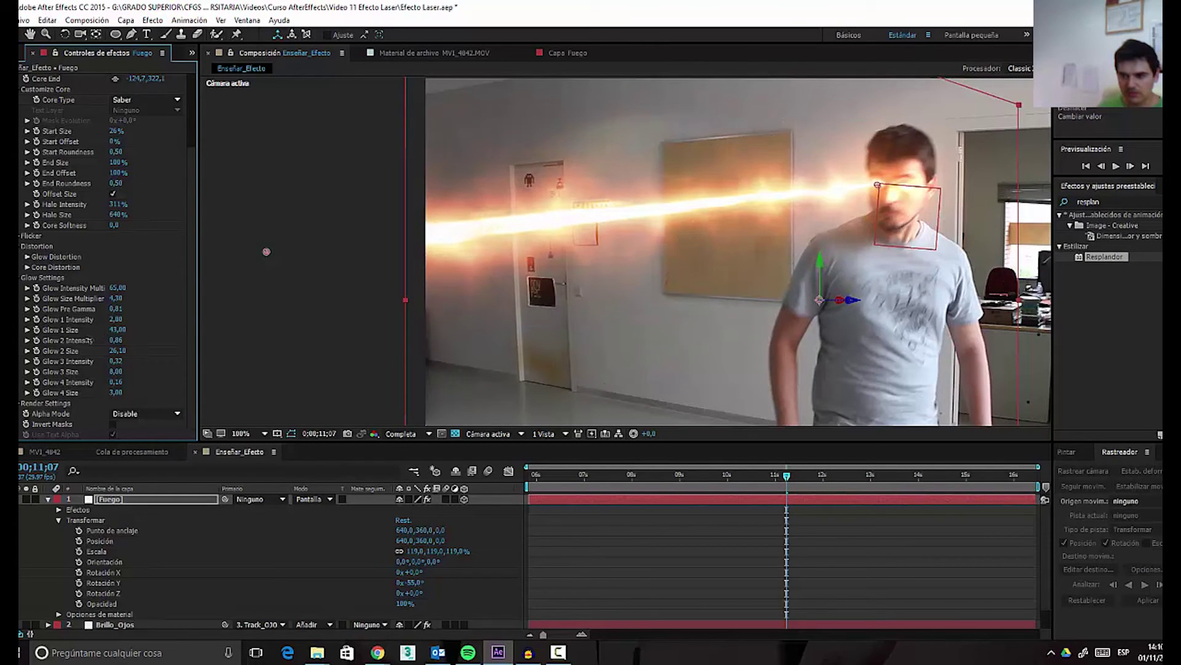
drag(112, 351, 80, 352)
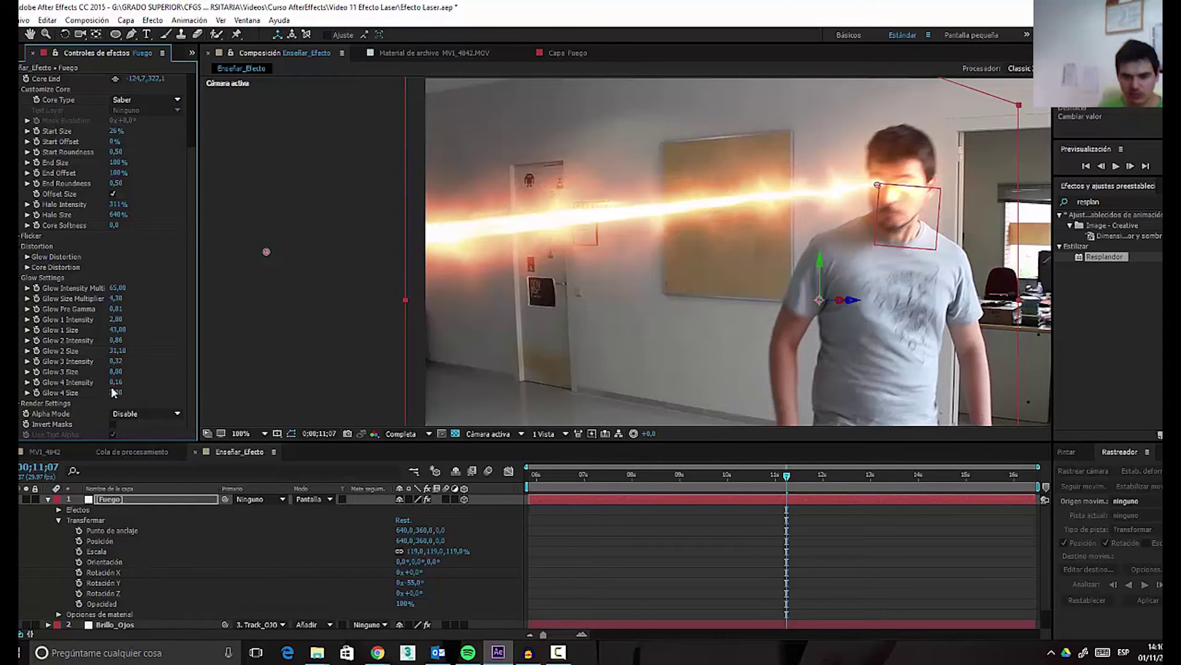
- Set Saber's Glow 3 Size to 1.00 and Glow 4 Size to 0.00, and check the beam around 0;00;11;07
drag(115, 371, 187, 360)
key(ctrl+z)
drag(116, 392, 191, 394)
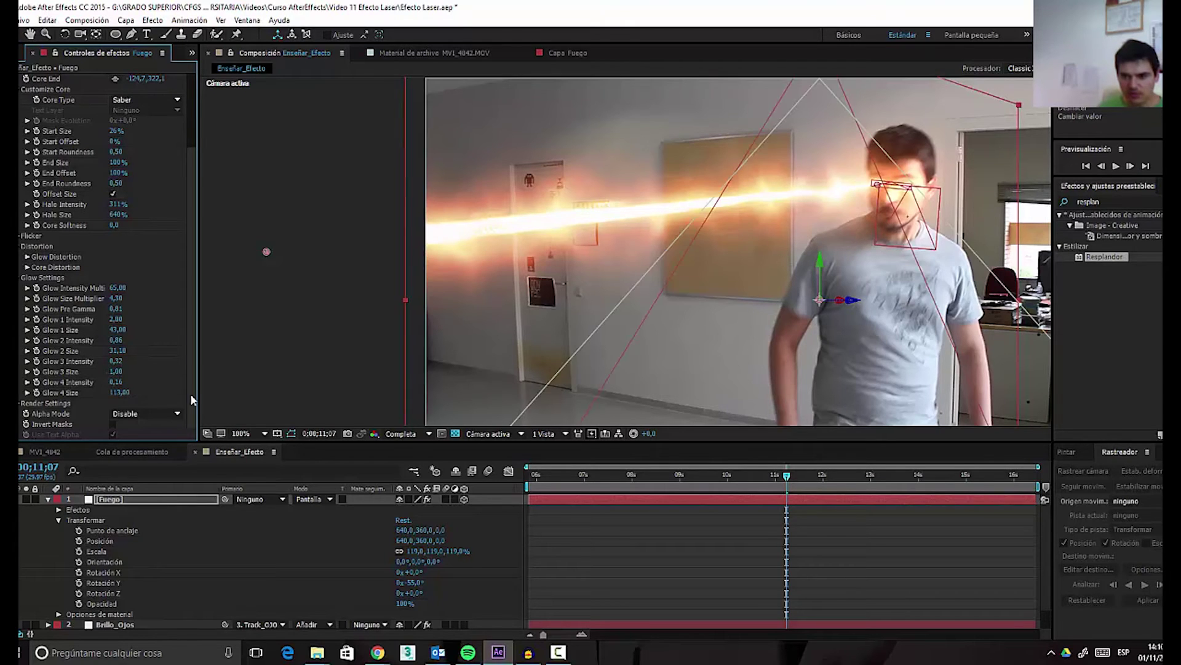
key(ctrl+z)
click(116, 392)
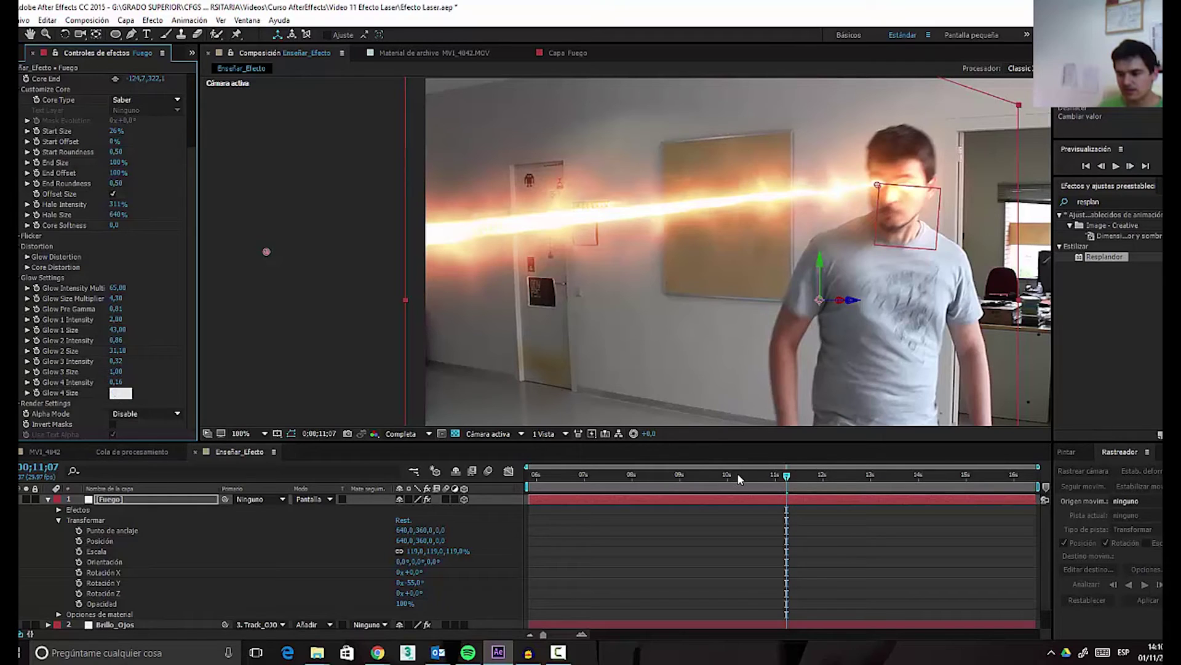
click(788, 478)
mouse_move(788, 479)
mouse_down()
mouse_move(799, 479)
mouse_move(785, 483)
mouse_up()
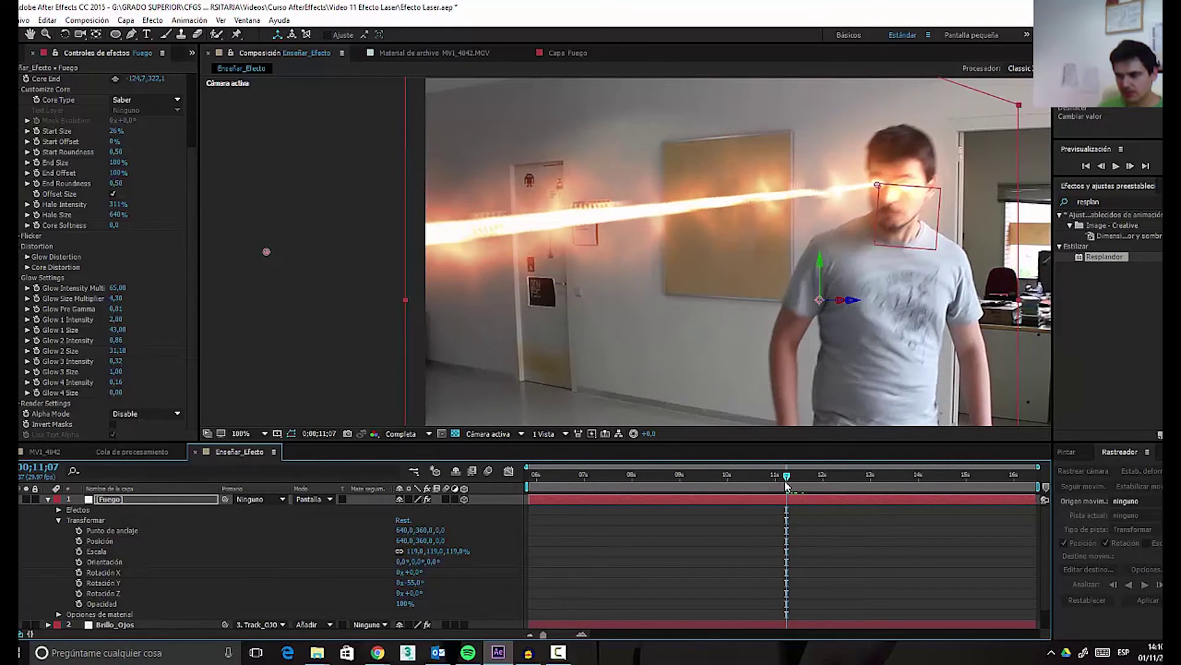
scroll(108, 316, up, 3)
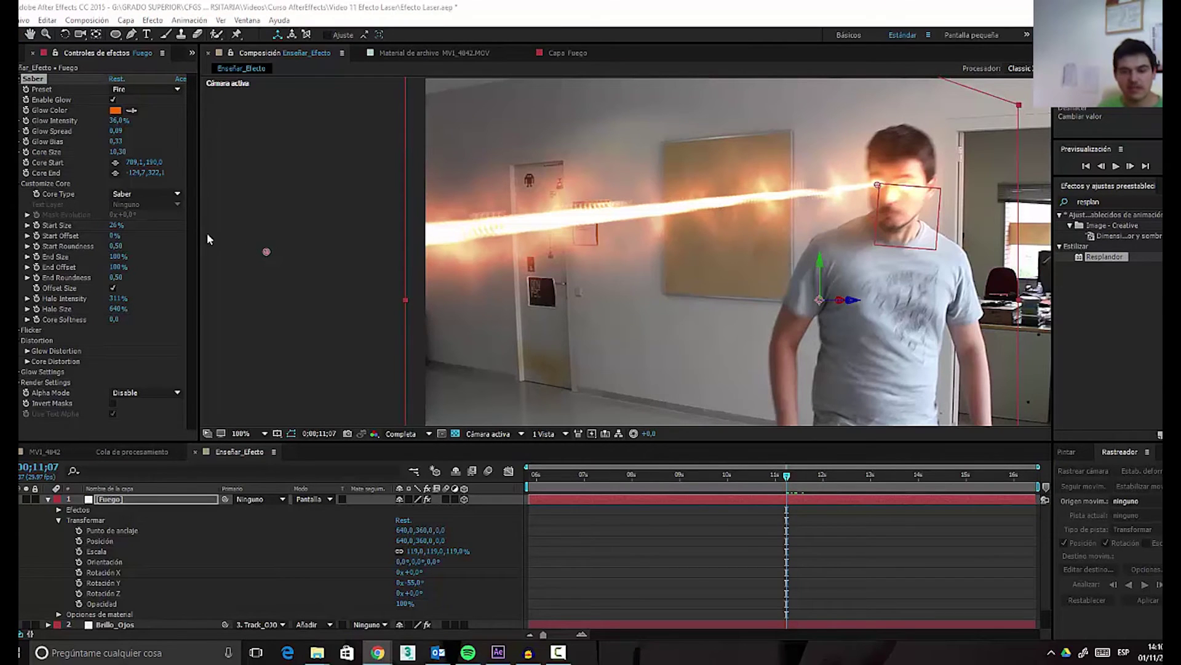
drag(785, 258, 682, 262)
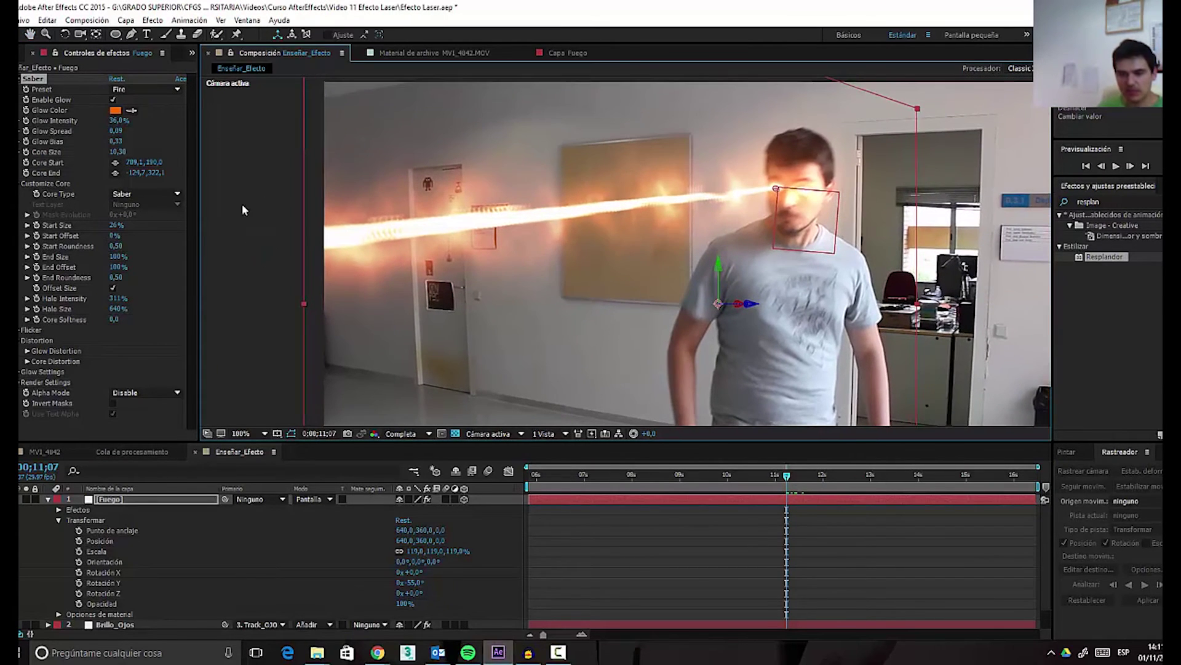
- Try a different Core Distortion amount on the Saber beam and undo the change
click(112, 288)
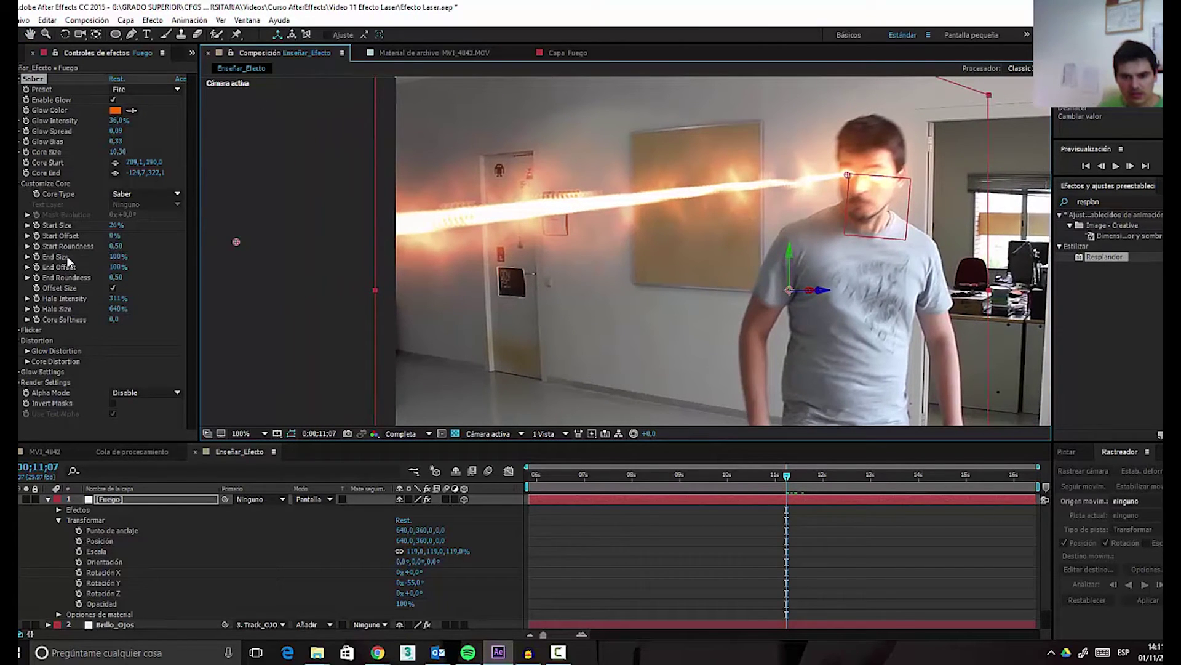
click(27, 361)
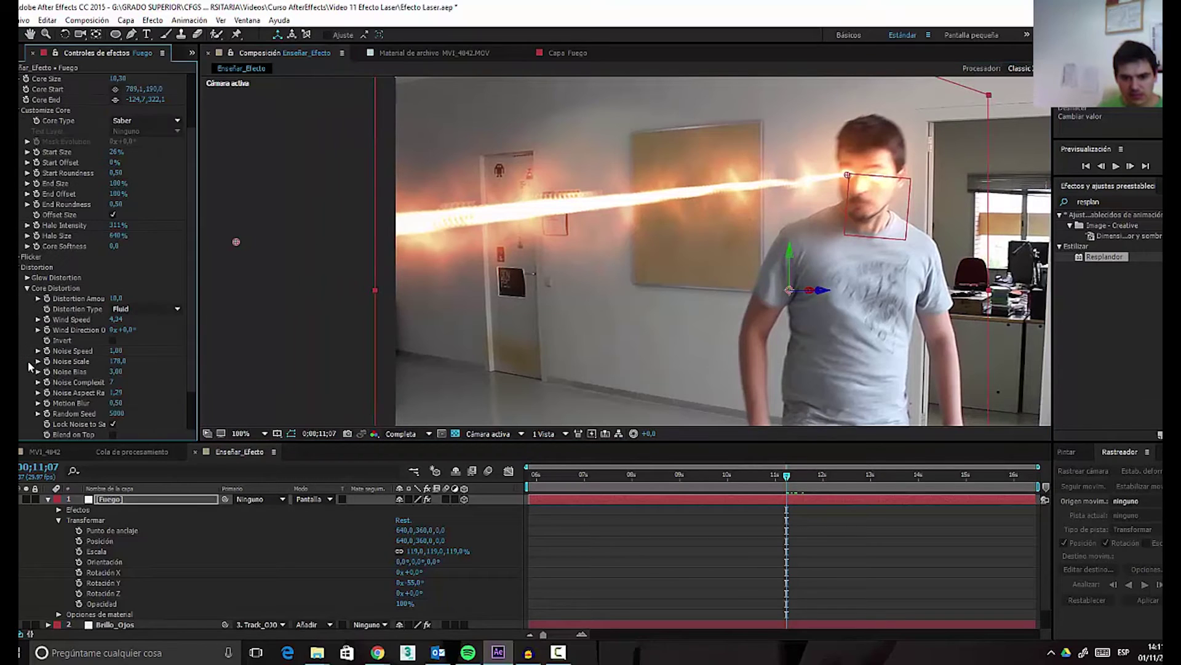
scroll(90, 357, down, 1)
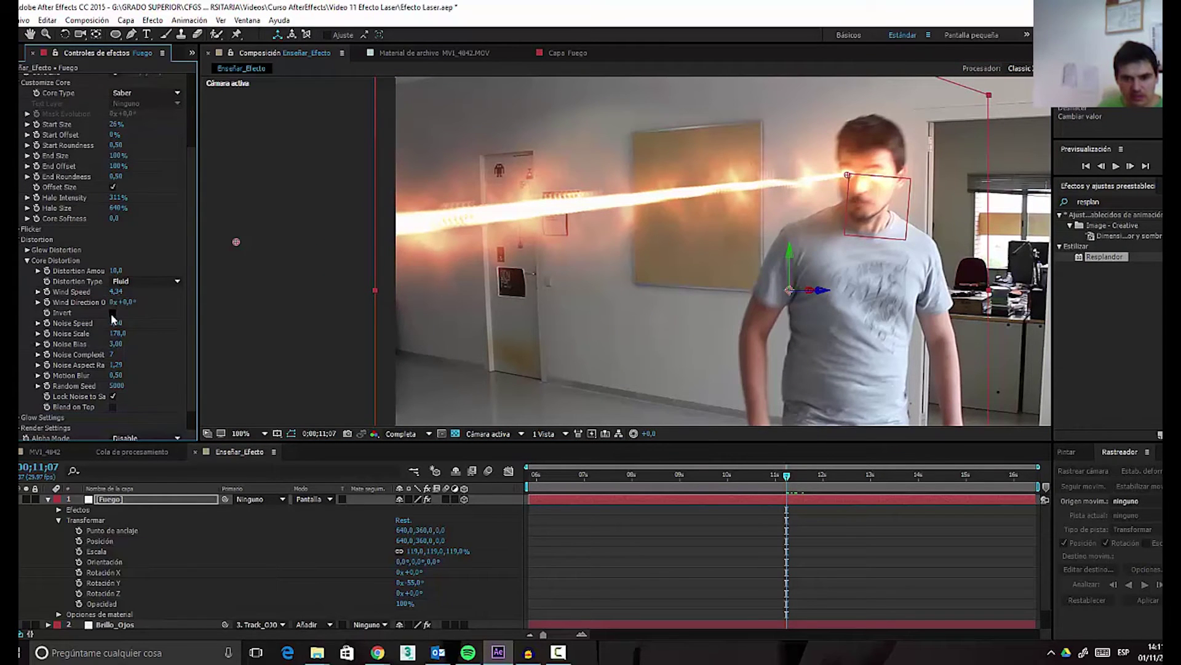
mouse_move(116, 274)
mouse_down()
mouse_move(143, 280)
mouse_move(92, 300)
mouse_up()
key(ctrl+z)
click(116, 271)
key(ctrl+z)
drag(788, 486, 786, 486)
- In Saber's glow settings, set Glow 1 Size to 81.00 and Glow 3 Size to 19.00, and check the beam
scroll(123, 395, down, 1)
click(21, 393)
scroll(37, 381, down, 1)
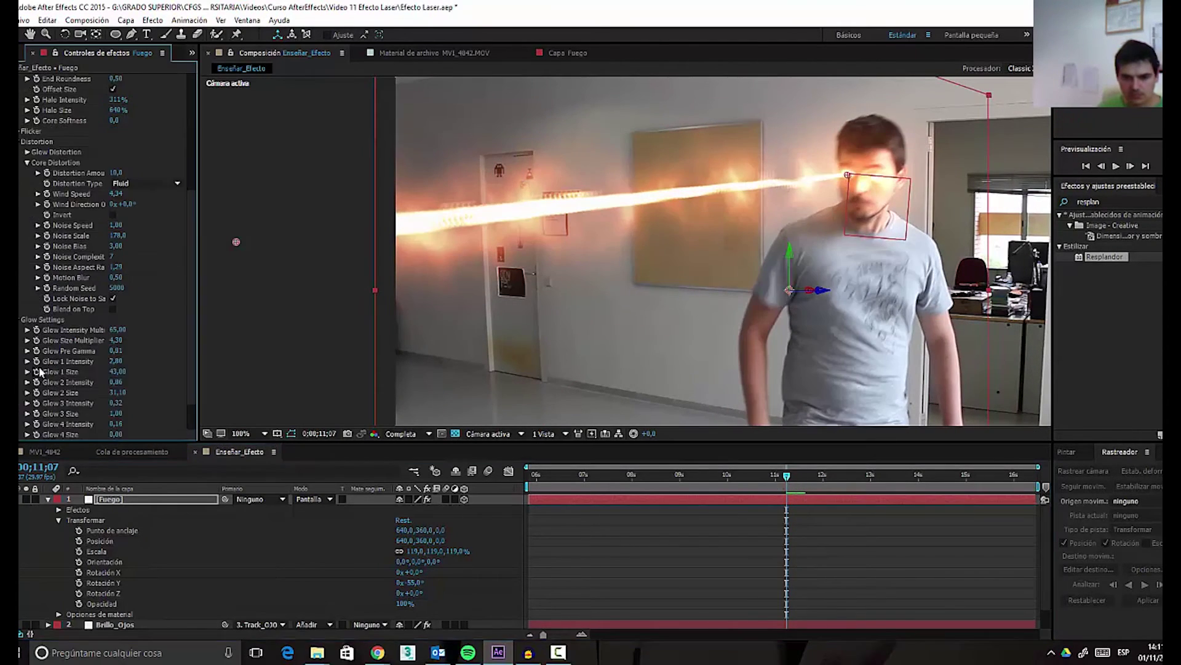
mouse_move(115, 380)
mouse_down()
mouse_move(146, 385)
mouse_move(126, 387)
mouse_up()
scroll(147, 398, down, 1)
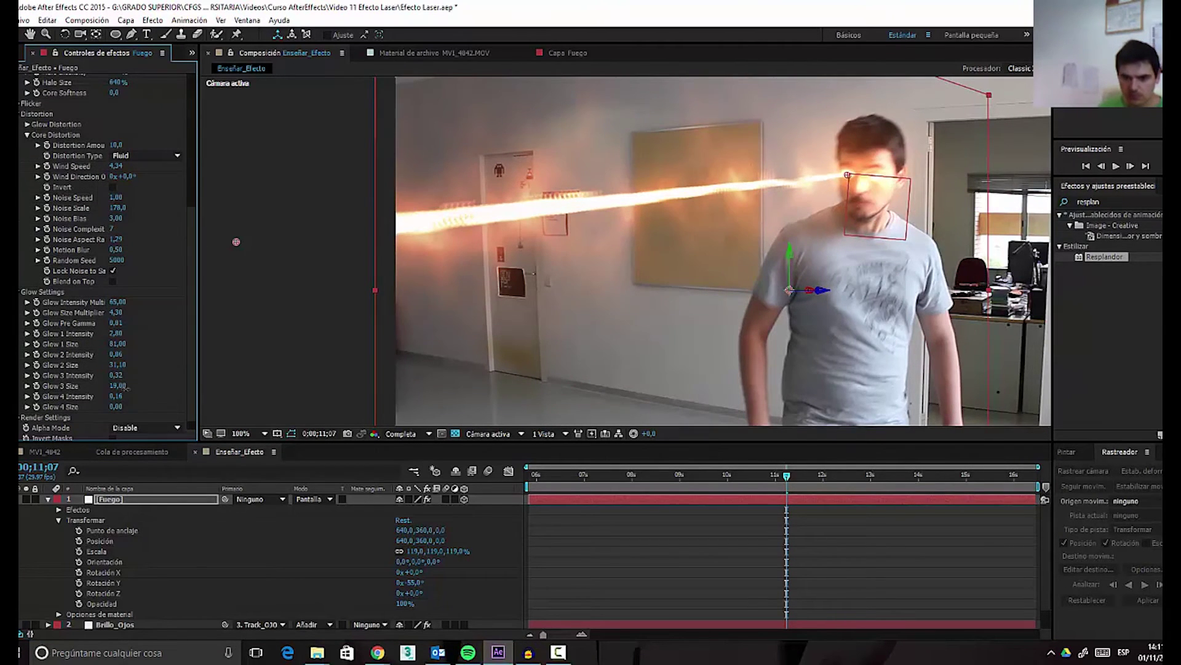
scroll(107, 338, up, 2)
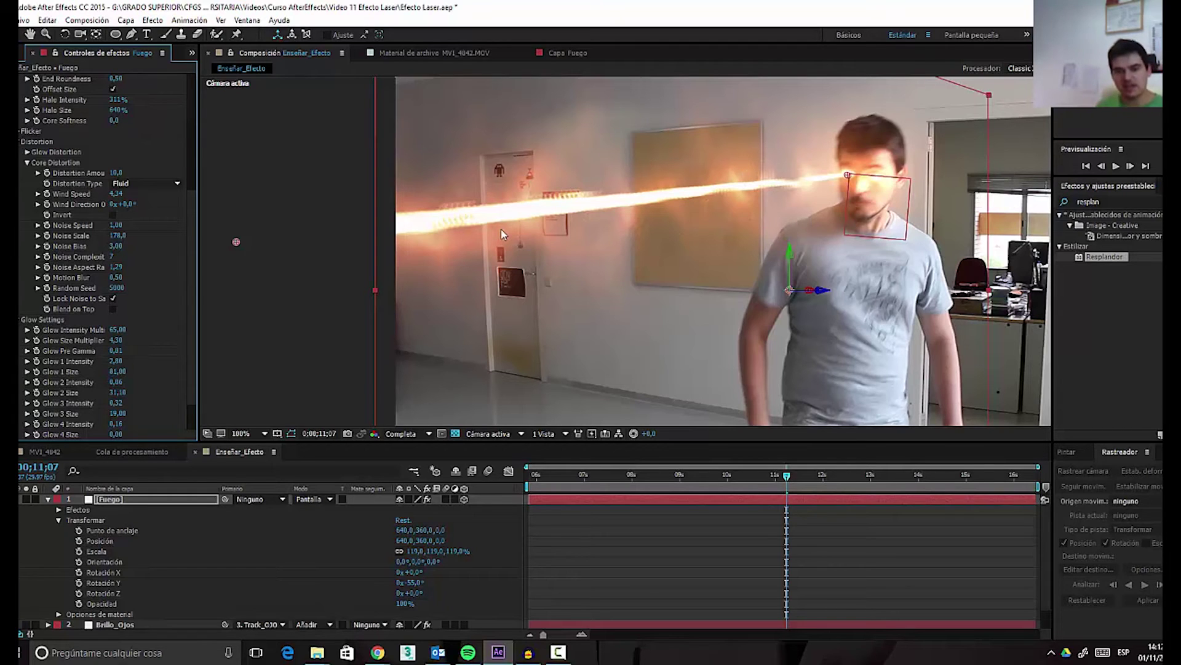
scroll(324, 198, up, 1)
scroll(445, 211, down, 1)
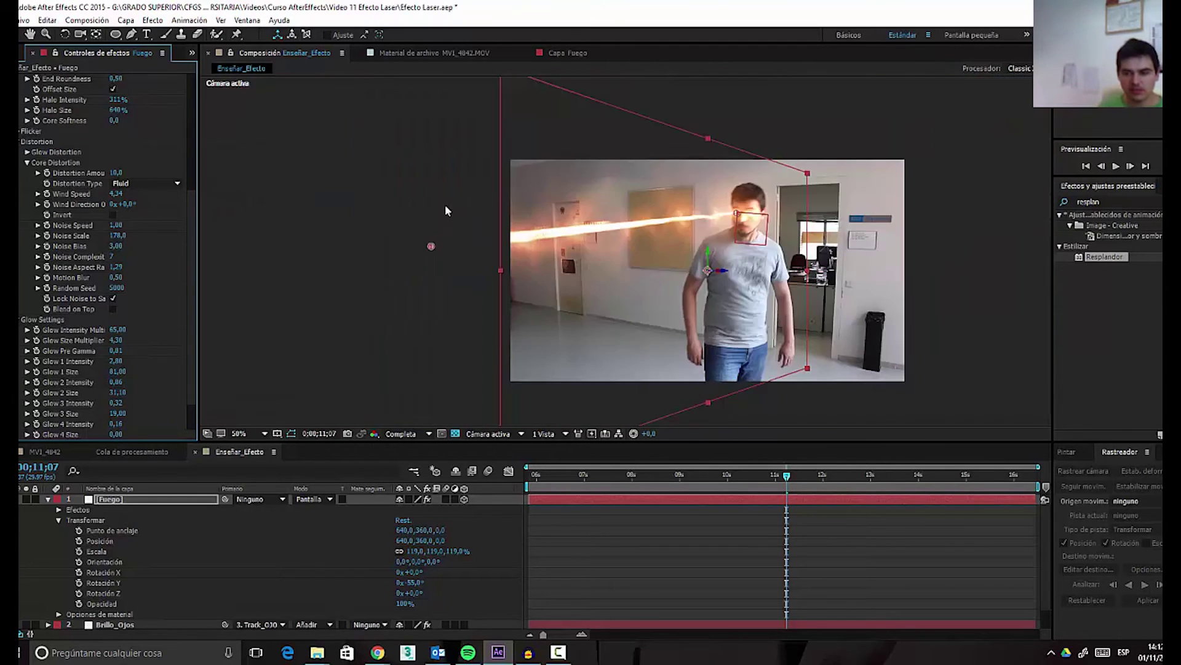
scroll(96, 226, up, 2)
scroll(96, 220, up, 6)
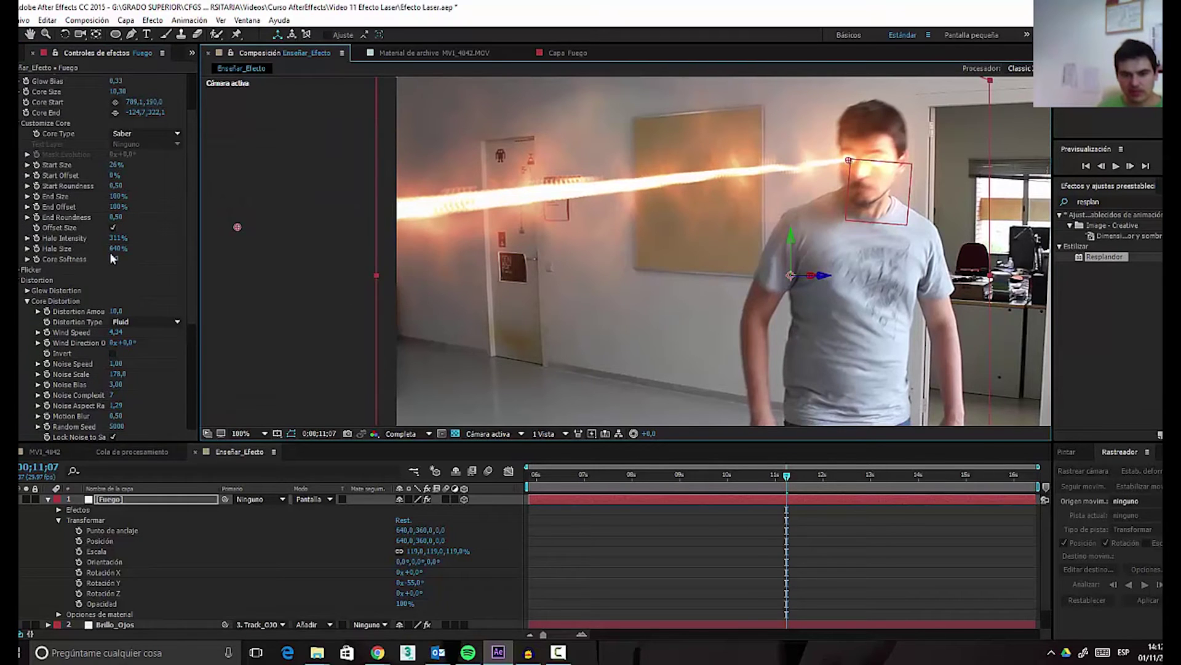
- Start keyframing Saber's Core Start at 0;00;11;07 and move it to about 723.6, 224.2 on the eye a few frames further on
scroll(869, 155, up, 1)
scroll(804, 174, down, 1)
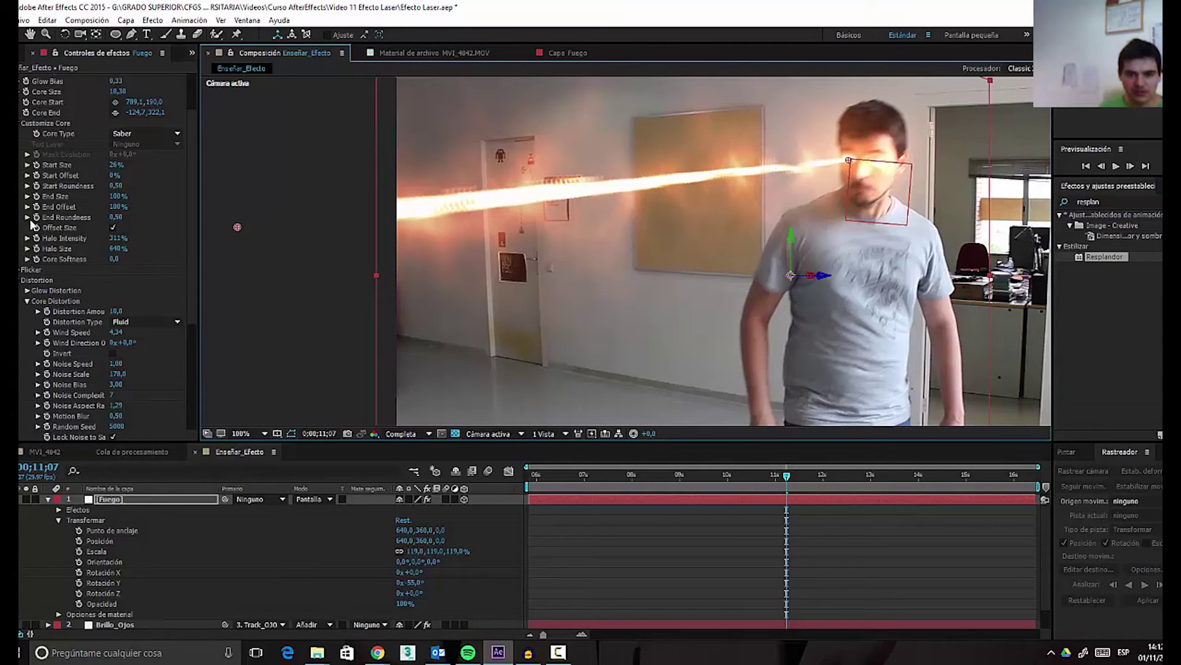
scroll(61, 182, up, 3)
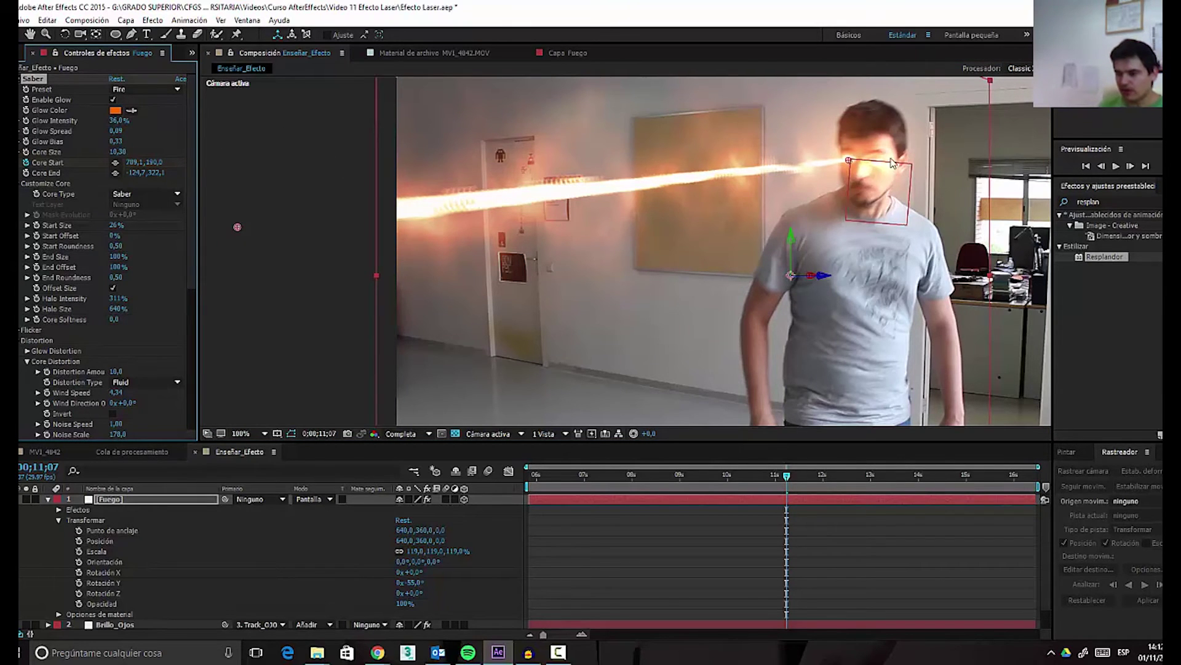
scroll(892, 163, up, 1)
drag(988, 134, 597, 285)
key(Page_Down)
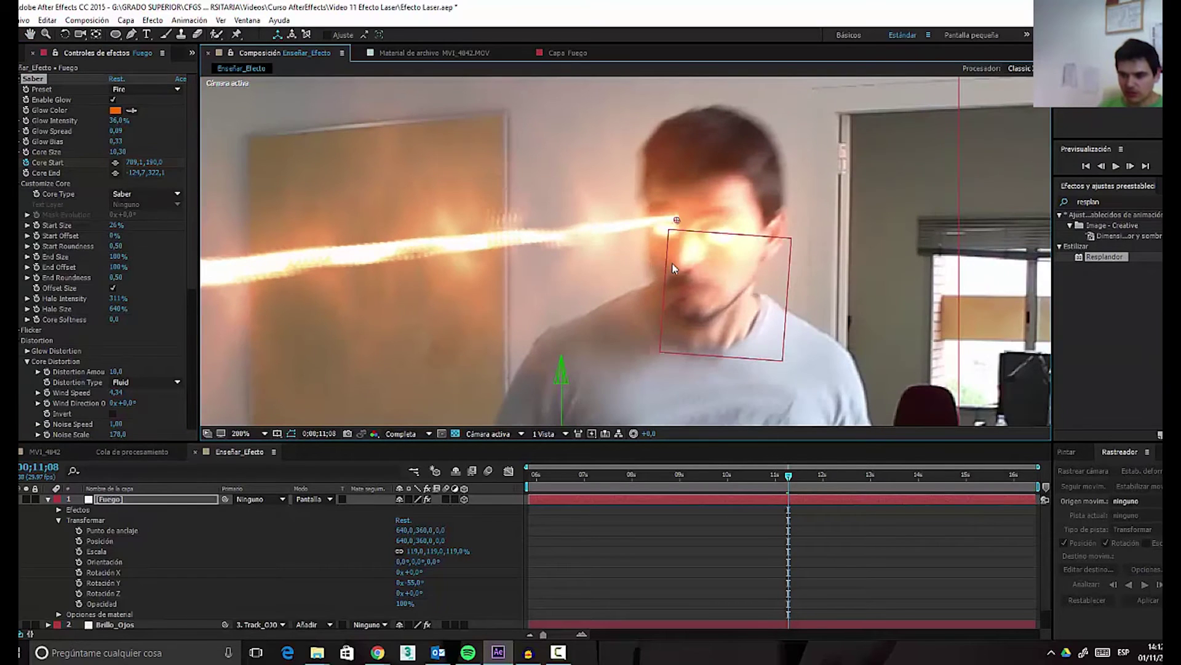
key(Page_Down)
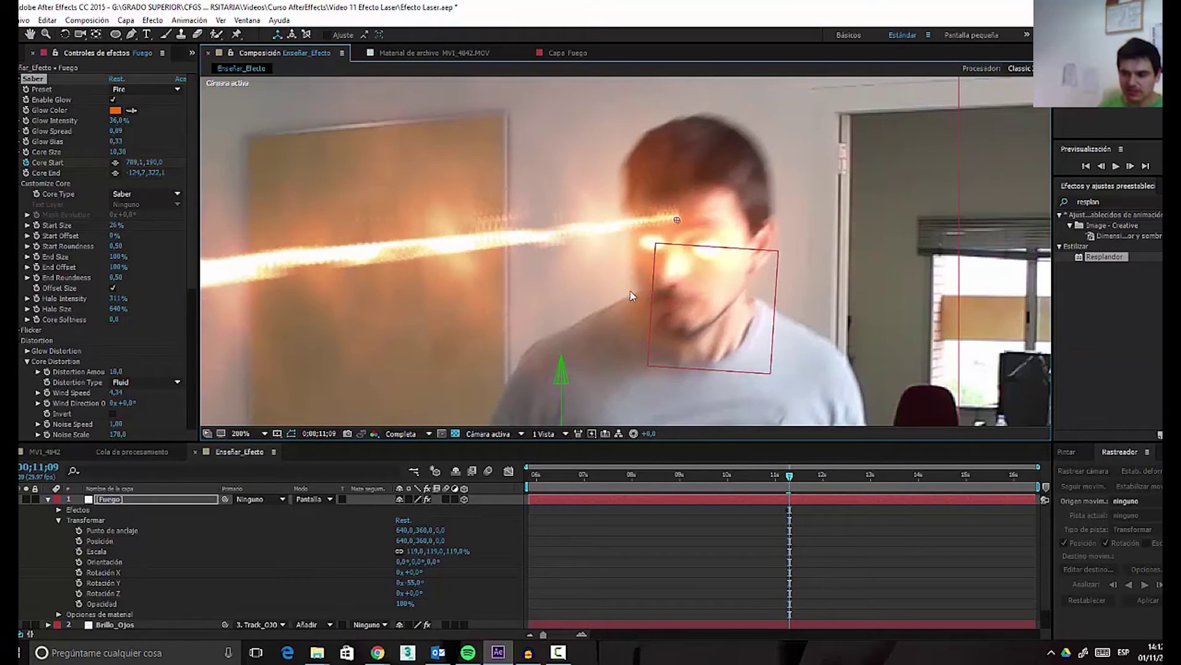
key(Page_Down)
drag(656, 241, 669, 216)
key(Page_Up)
key(Page_Up)
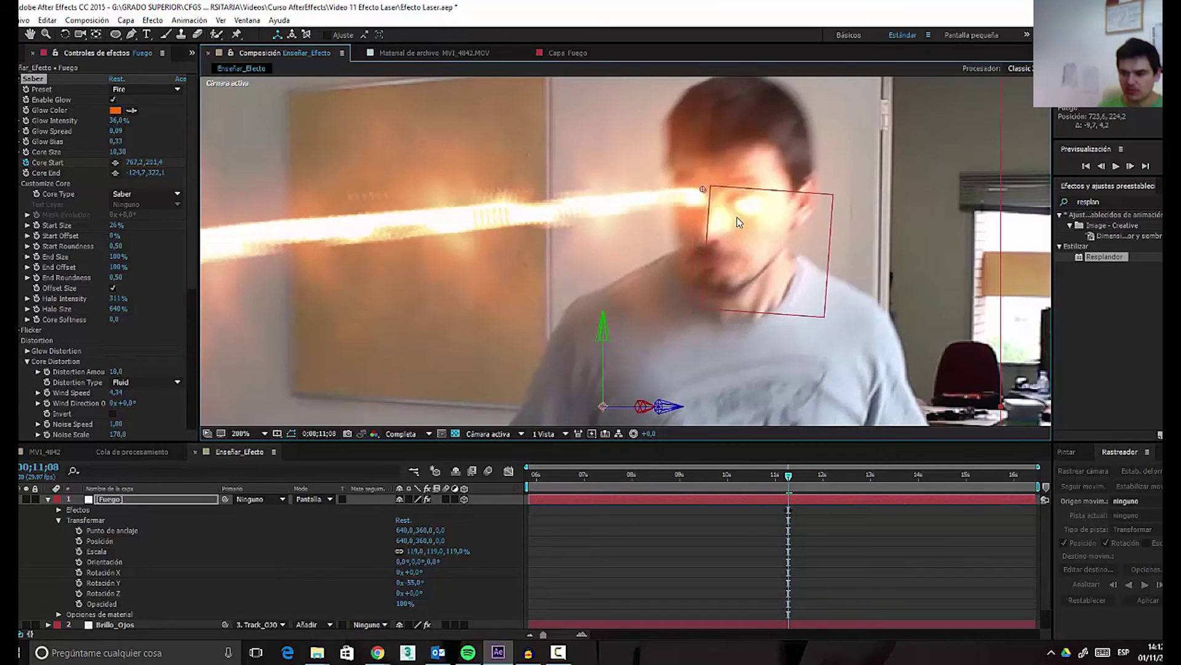
- Around 0;00;11;15, move the beam's Core Start down to the eye at about 672.1, 251.4
key(Page_Down)
key(Page_Down)
key(Page_Down)
key(Page_Down)
key(Page_Down)
key(Page_Down)
key(Page_Down)
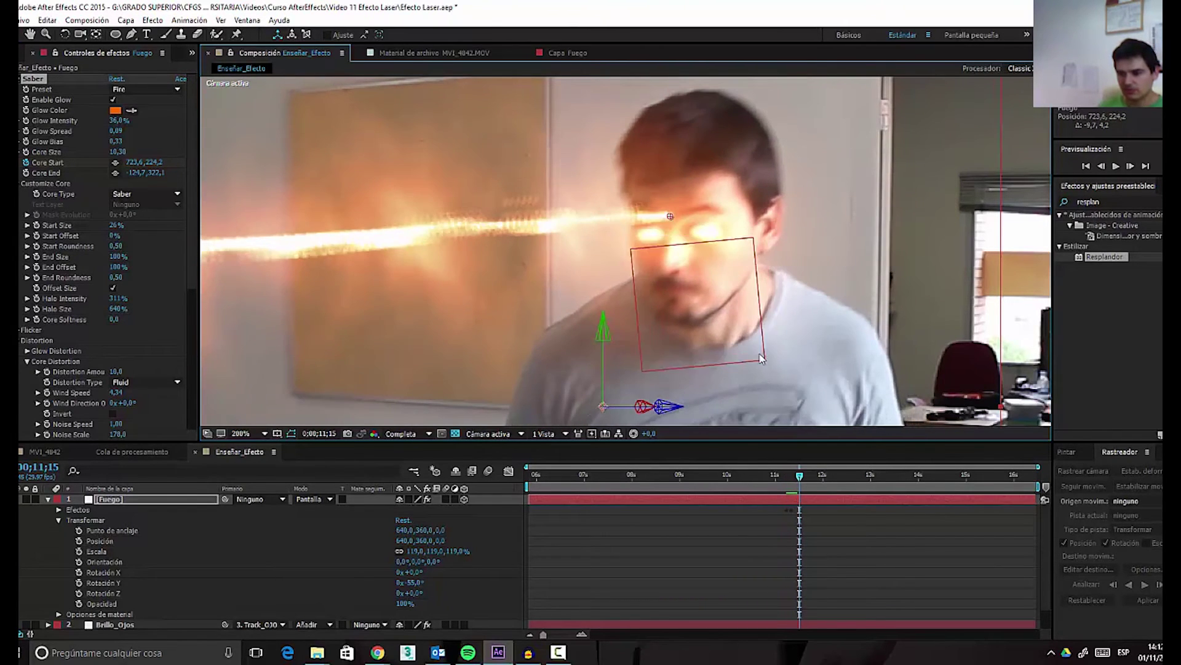
drag(670, 229, 671, 286)
- Keep the beam's Core Start on the moving eye between 0;00;11;16 and 0;00;12;02, keyframing it up to about 632.1, 257.5
key(Page_Down)
key(Page_Down)
key(Page_Down)
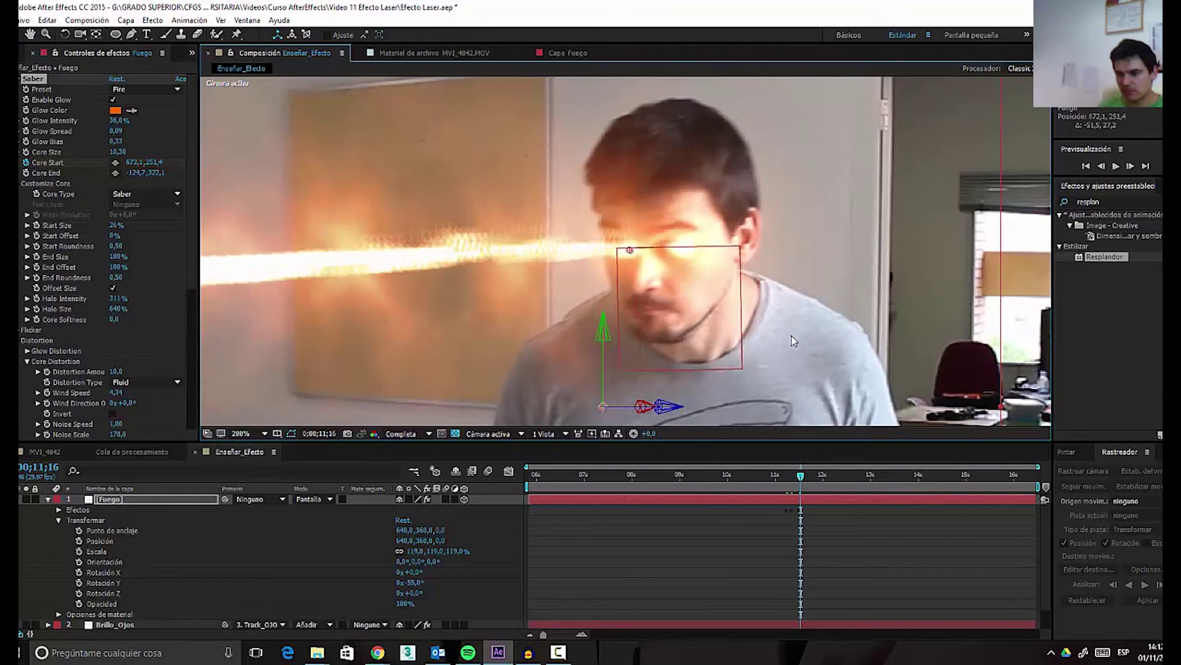
drag(628, 257, 622, 258)
key(Page_Down)
key(Page_Down)
key(Page_Down)
key(Page_Down)
key(Page_Down)
key(Page_Down)
key(Page_Down)
drag(623, 253, 596, 256)
- Keyframe Core Start on the eye at about 628.4, 258.1 at 0;00;12;02 and about 622.7, 261.4 at 0;00;12;11
drag(818, 480, 827, 479)
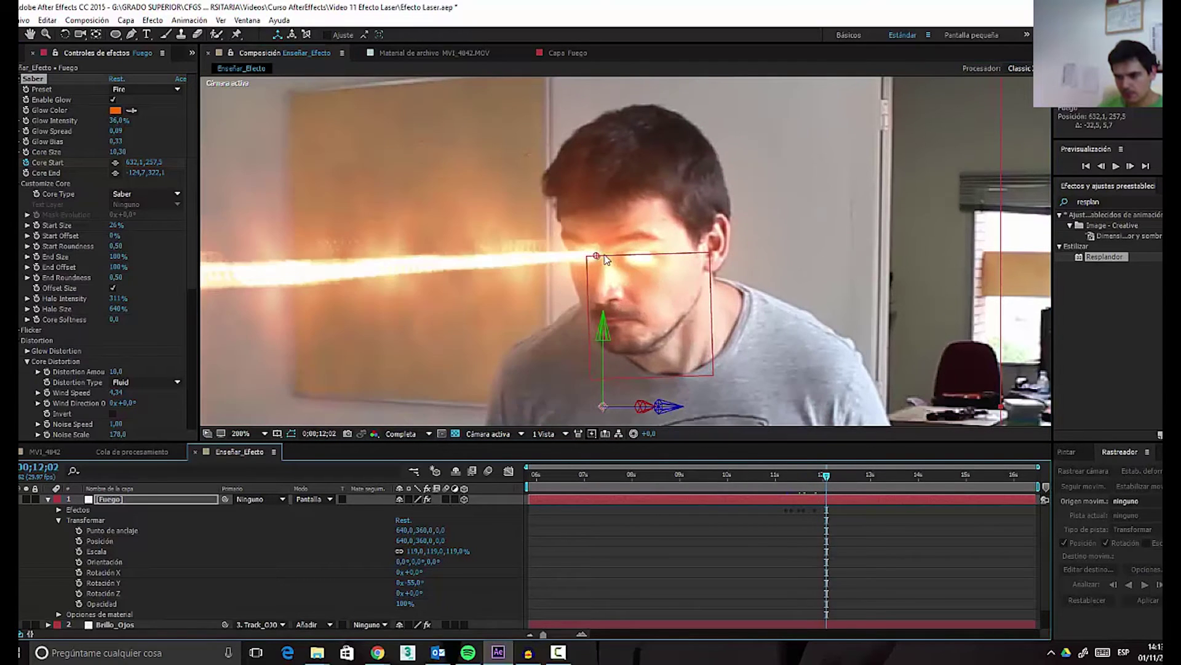
drag(595, 259, 593, 258)
key(Page_Down)
key(Page_Down)
key(Page_Down)
key(Page_Down)
key(Page_Down)
key(Page_Down)
key(Page_Down)
key(Page_Down)
key(Page_Down)
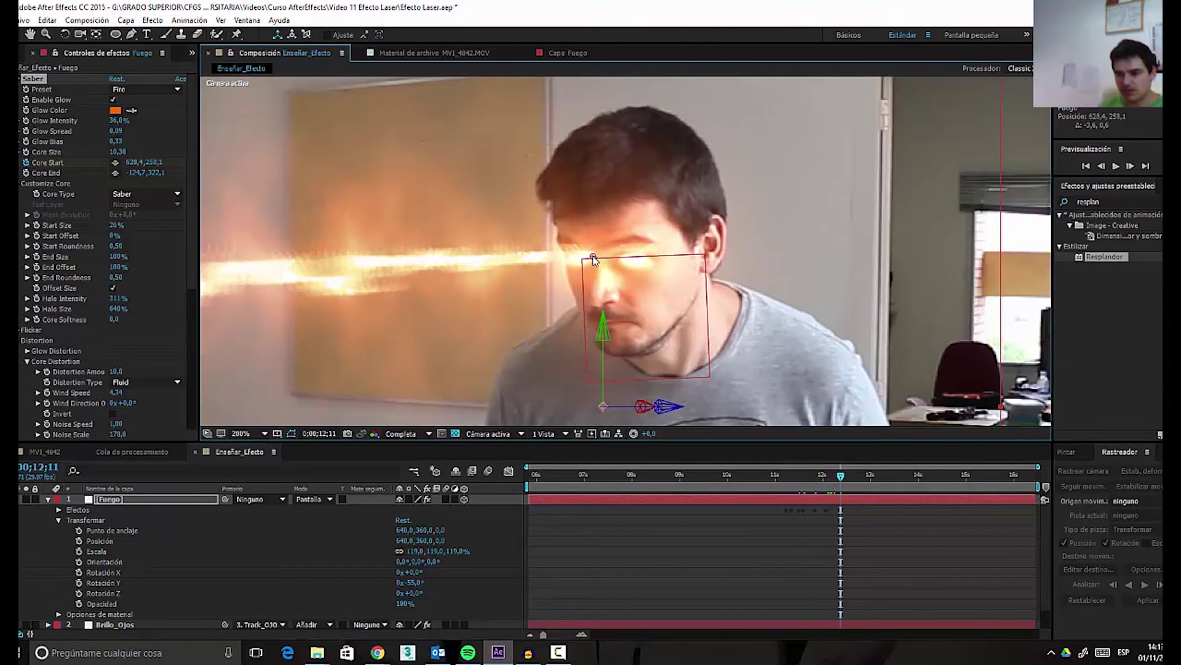
drag(593, 256, 589, 264)
- Step ahead past 0;00;12;19 and keyframe Core Start on the eye at about 615.5, 262.6
key(Page_Down)
key(Page_Down)
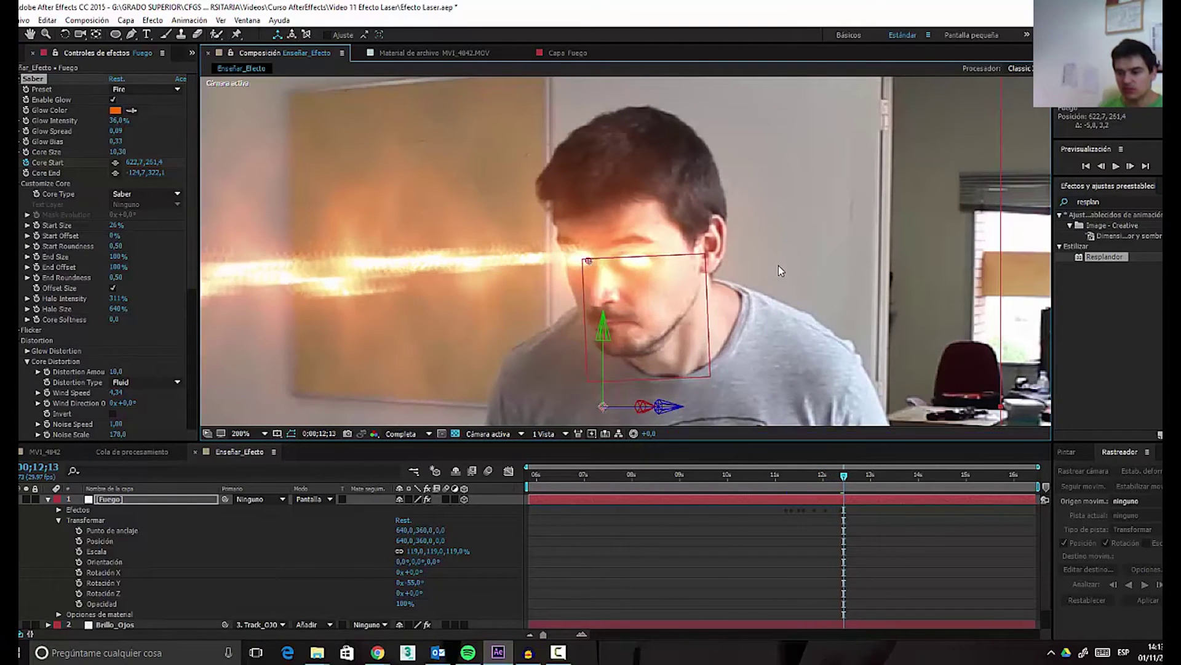
key(Page_Down)
key(Page_Down)
key(Page_Down)
key(Page_Down)
key(Page_Down)
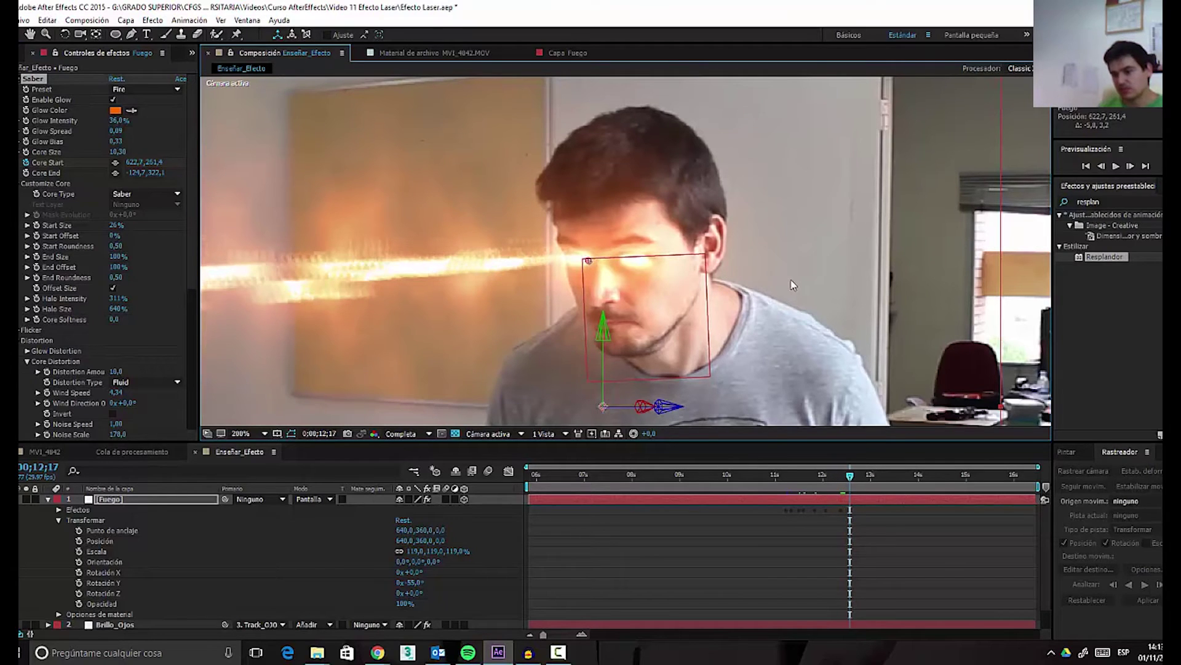
key(Page_Down)
key(Page_Down)
key(Page_Down)
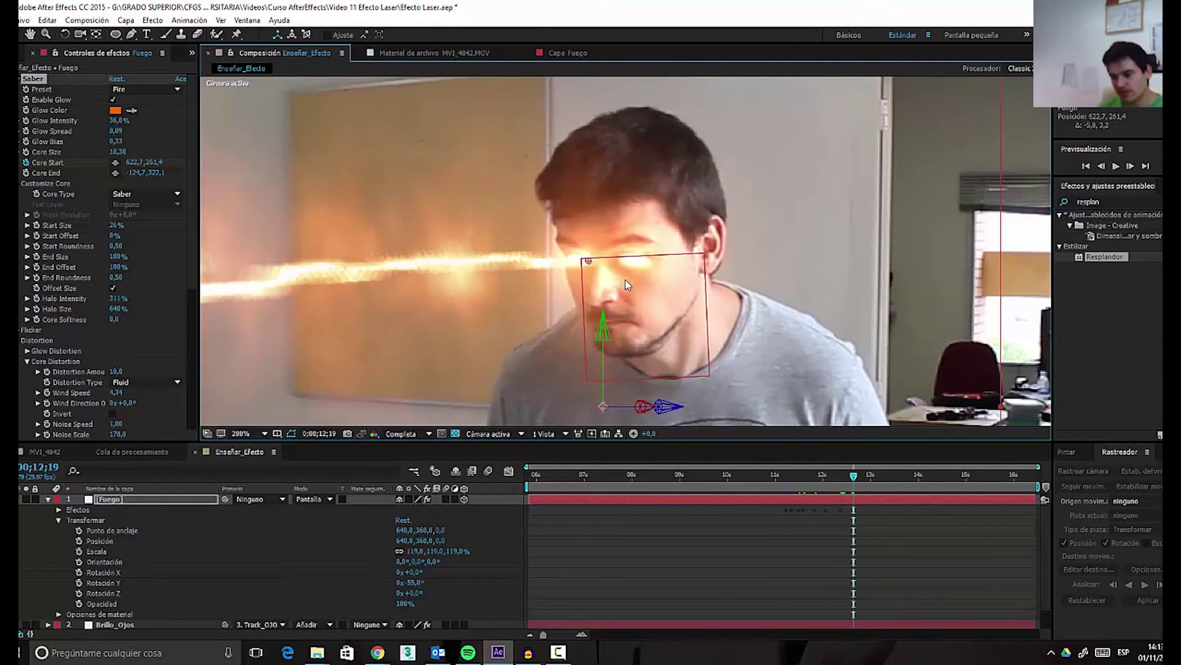
key(Page_Down)
key(Page_Down)
drag(585, 262, 584, 266)
- At 0;00;13;04, move the beam's Core Start down along the face to match the lowered eye
key(Page_Down)
key(Page_Down)
key(Page_Down)
key(Page_Down)
key(Page_Down)
key(Page_Down)
key(Page_Down)
key(Page_Down)
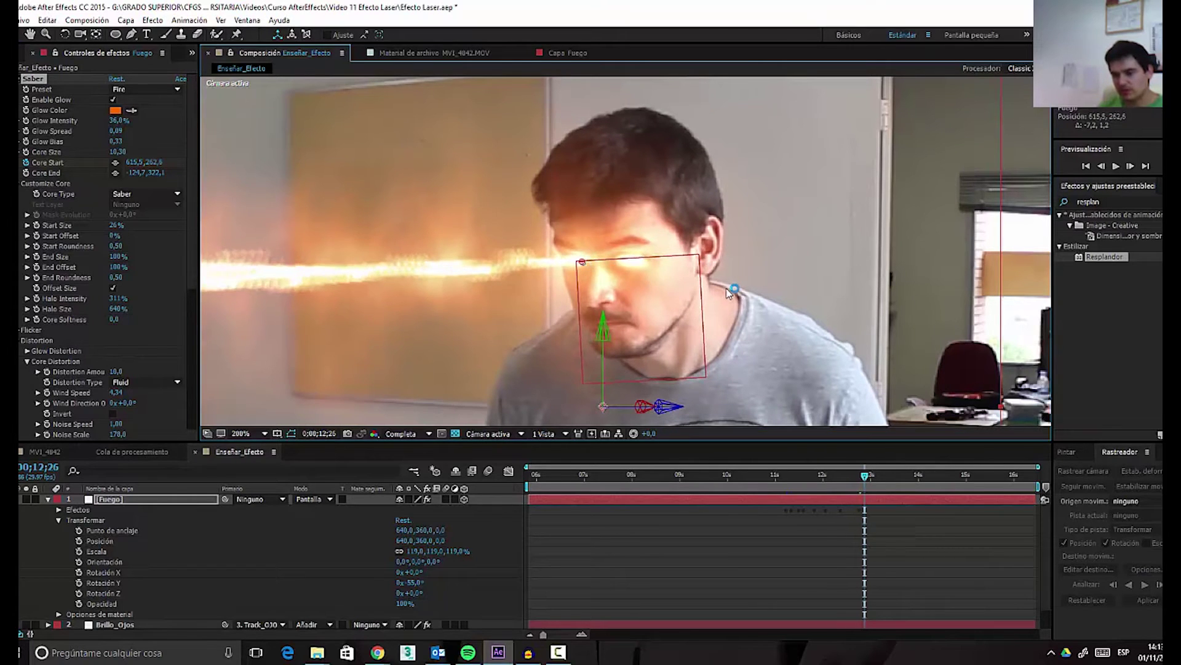
key(Page_Down)
key(Page_Down)
key(Page_Down)
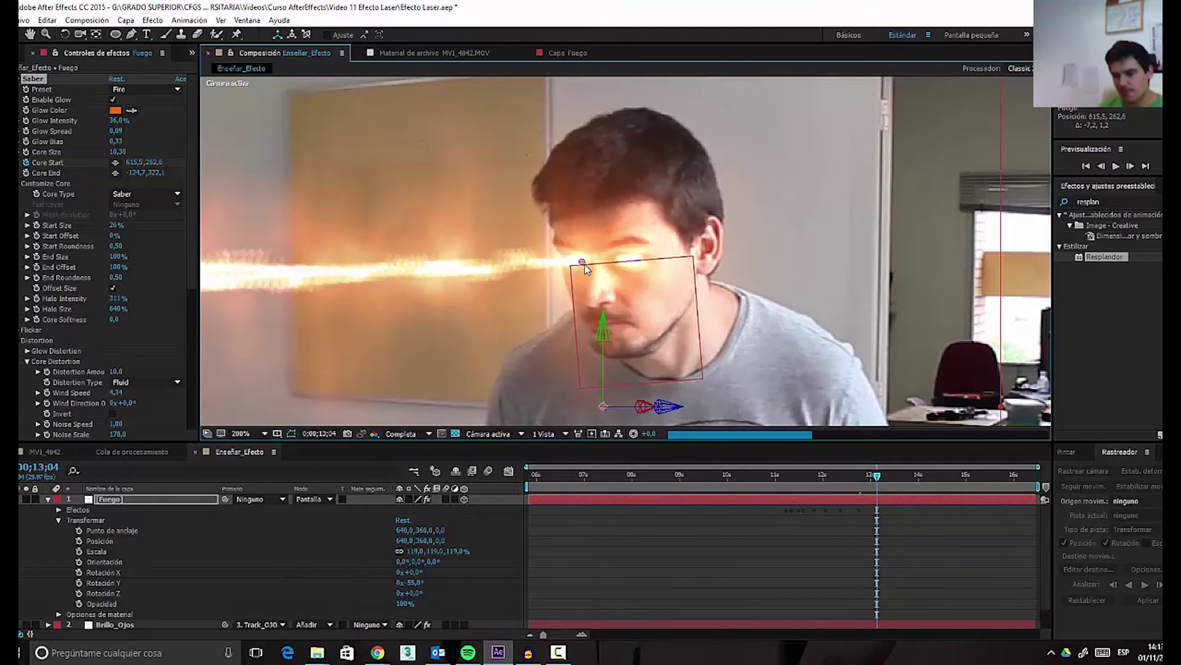
drag(582, 263, 568, 285)
- Continue matching Core Start to the eye up to 0;00;14;23, bringing it to about 598.6, 277.5
key(Page_Down)
key(Page_Down)
key(Page_Down)
key(Page_Down)
key(Page_Down)
key(Page_Down)
key(Page_Down)
key(Page_Down)
key(Page_Down)
key(Page_Down)
key(Page_Down)
key(Page_Down)
key(Page_Down)
key(Page_Down)
key(Page_Down)
key(Page_Down)
key(Page_Down)
key(Page_Down)
key(Page_Down)
key(Page_Down)
key(Page_Down)
key(Page_Down)
key(Page_Down)
key(Page_Down)
key(Page_Down)
key(Page_Down)
key(Page_Down)
key(Page_Down)
key(Page_Down)
key(Page_Down)
key(Page_Down)
key(Page_Down)
key(Page_Down)
key(Page_Down)
key(Page_Down)
- Follow the turning head through 0;00;15;16 toward 0;00;15;29, keyframing Core Start from about 605.6, 273.4 to about 635.7, 267.4
key(Page_Down)
key(Page_Down)
key(Page_Down)
key(Page_Down)
key(Page_Down)
key(Page_Down)
key(Page_Down)
key(Page_Down)
key(Page_Down)
key(Page_Down)
key(Page_Down)
key(Page_Down)
key(Page_Down)
key(Page_Down)
key(Page_Down)
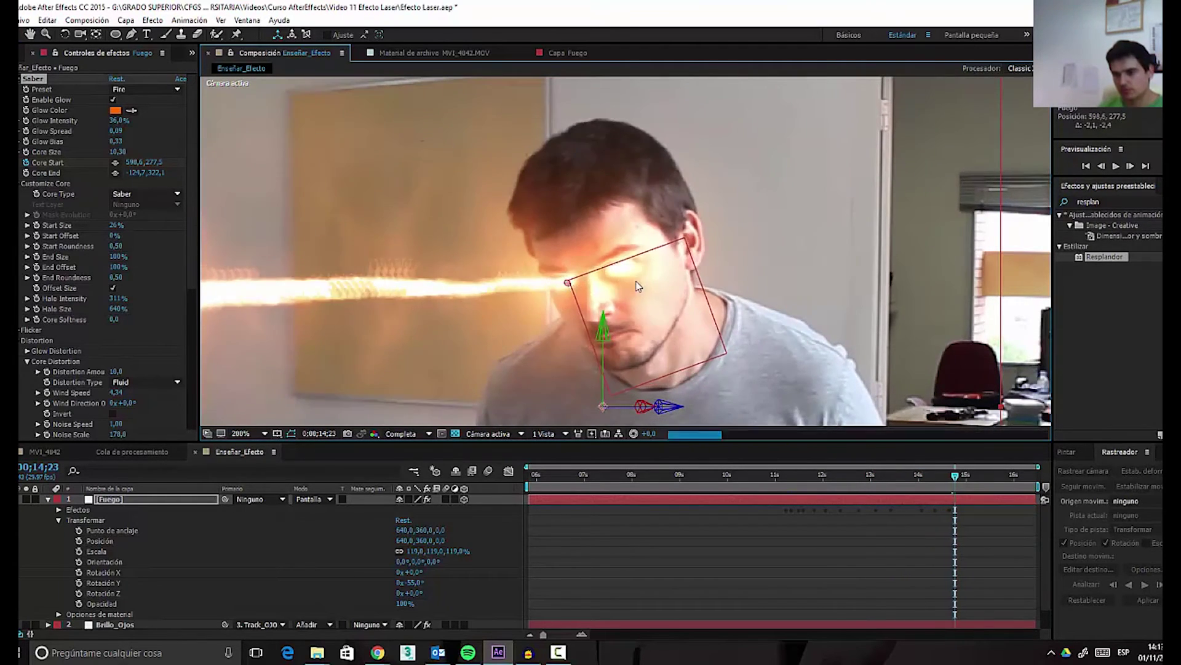
key(Page_Down)
key(Page_Down)
key(Page_Down)
key(Page_Down)
key(Page_Down)
key(Page_Down)
key(Page_Down)
key(Page_Down)
key(Page_Down)
key(Page_Down)
key(Page_Down)
key(Page_Down)
key(Page_Down)
key(Page_Down)
key(Page_Down)
key(Page_Down)
key(Page_Down)
key(Page_Down)
key(Page_Down)
key(Page_Down)
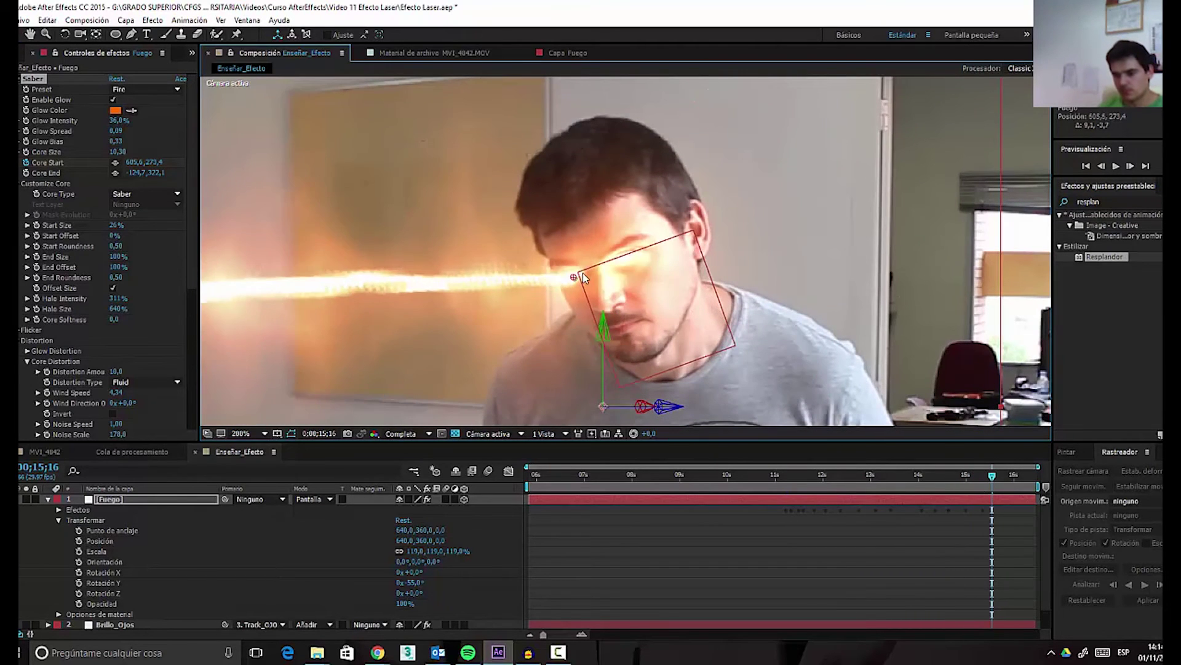
drag(566, 282, 610, 271)
key(Page_Down)
key(Page_Down)
key(Page_Down)
key(Page_Down)
key(Page_Down)
key(Page_Down)
key(Page_Down)
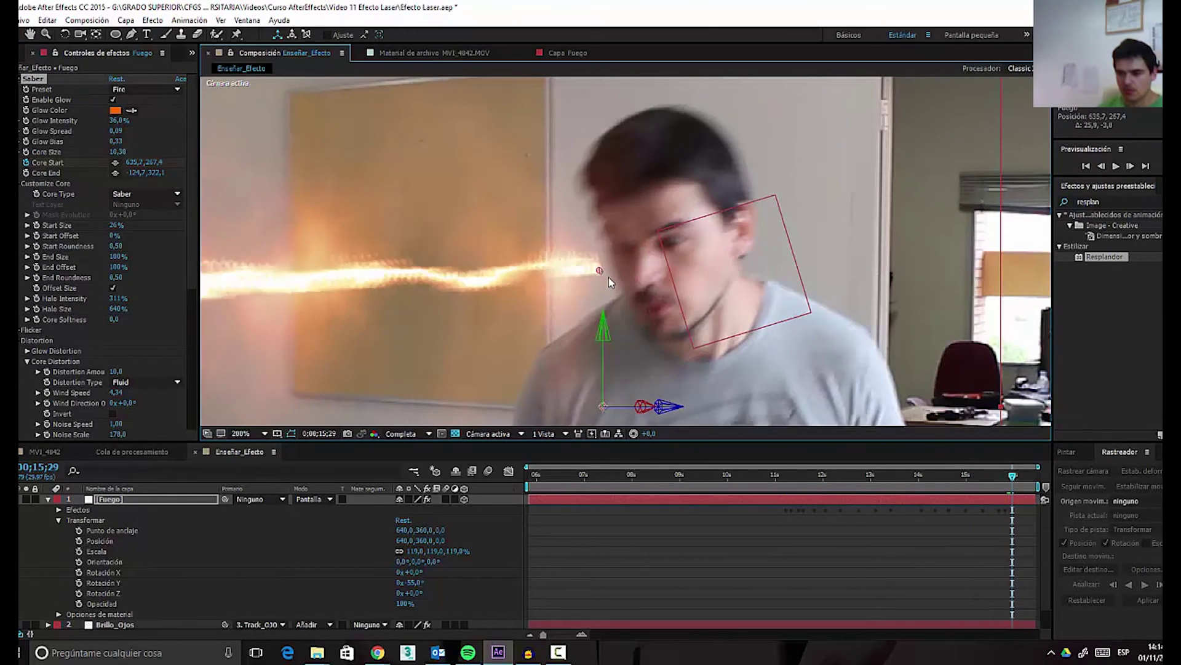
- Preview the keyframed beam in the full frame from 0;00;10;28
key(comma)
key(comma)
key(comma)
key(comma)
key(period)
key(period)
drag(855, 478, 774, 485)
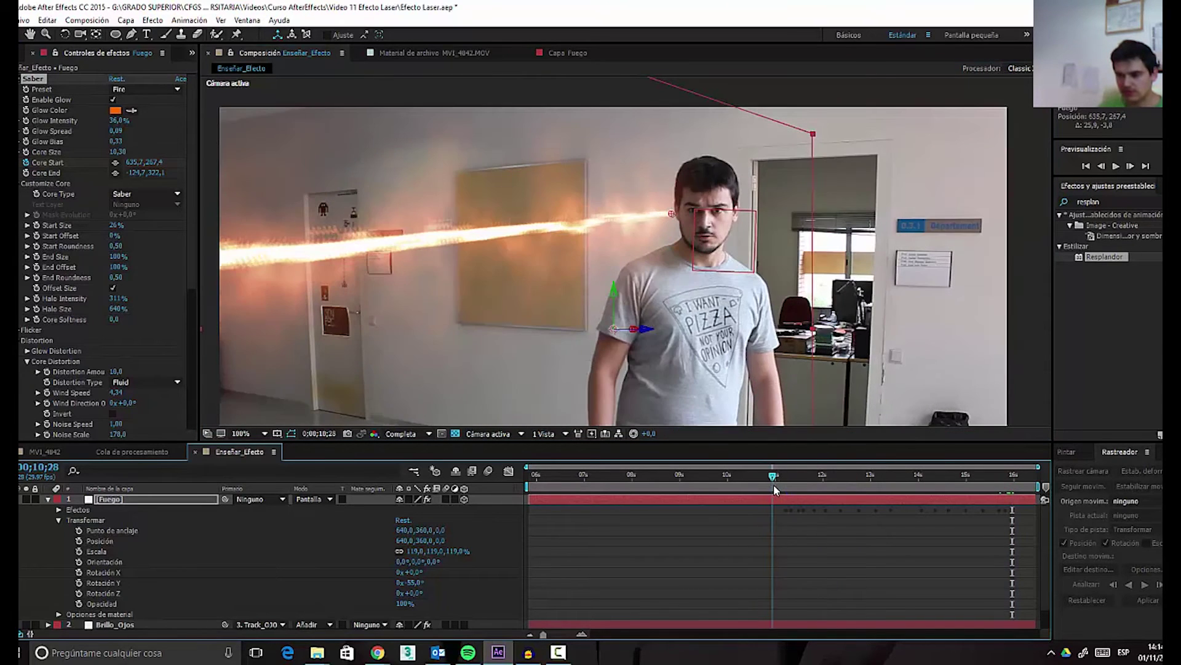
key(space)
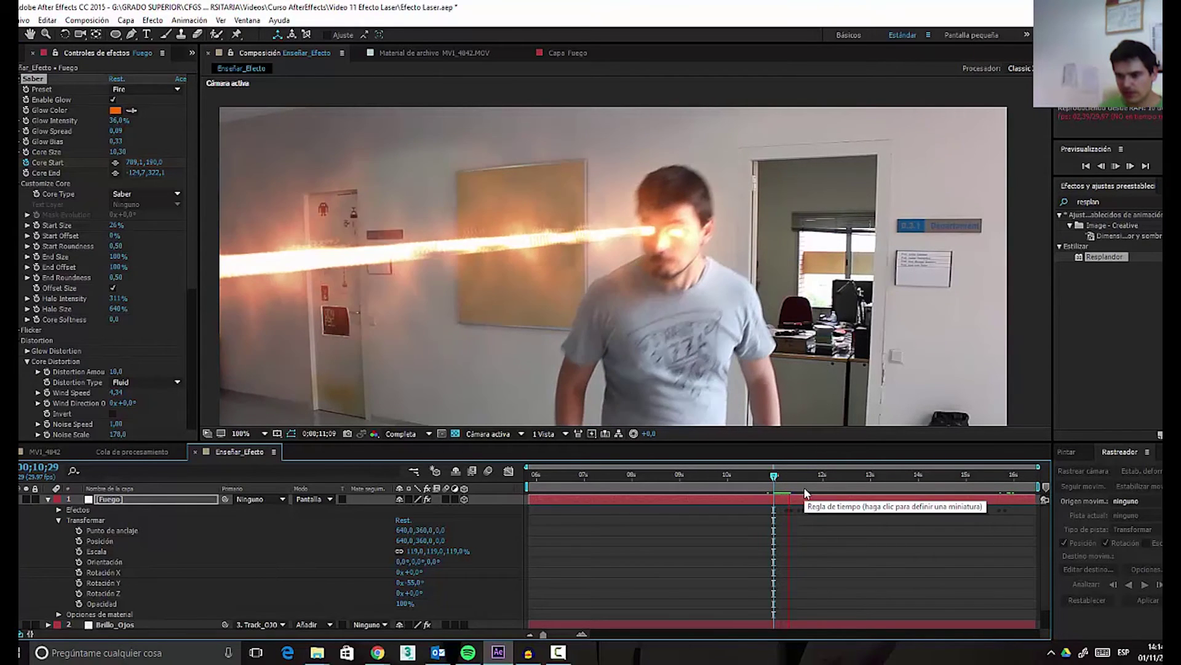
- Find the start of the eye glow and place the playhead at 0;00;11;07, on the first Core Start keyframe
click(786, 487)
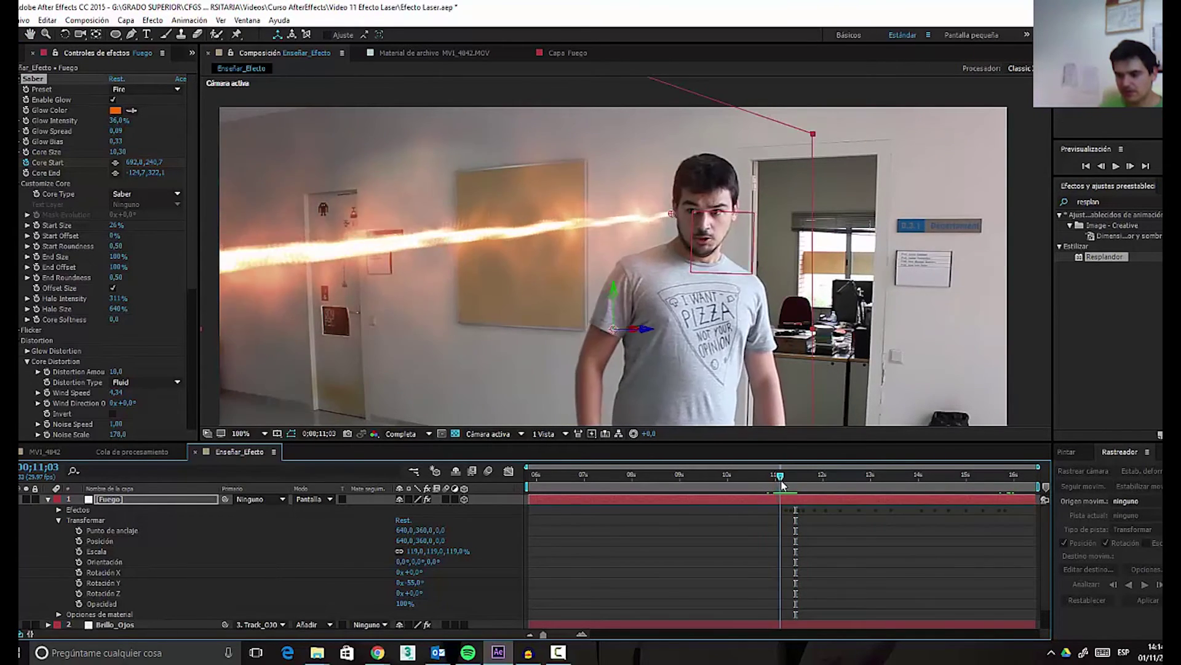
drag(785, 482, 786, 492)
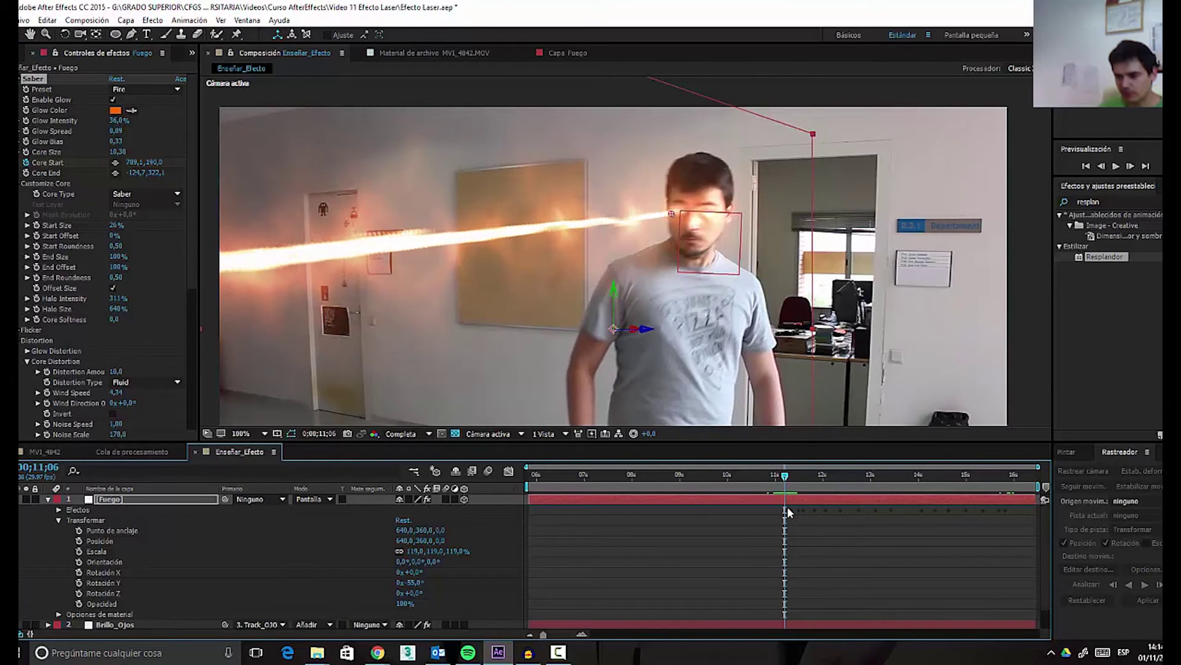
scroll(758, 531, up, 3)
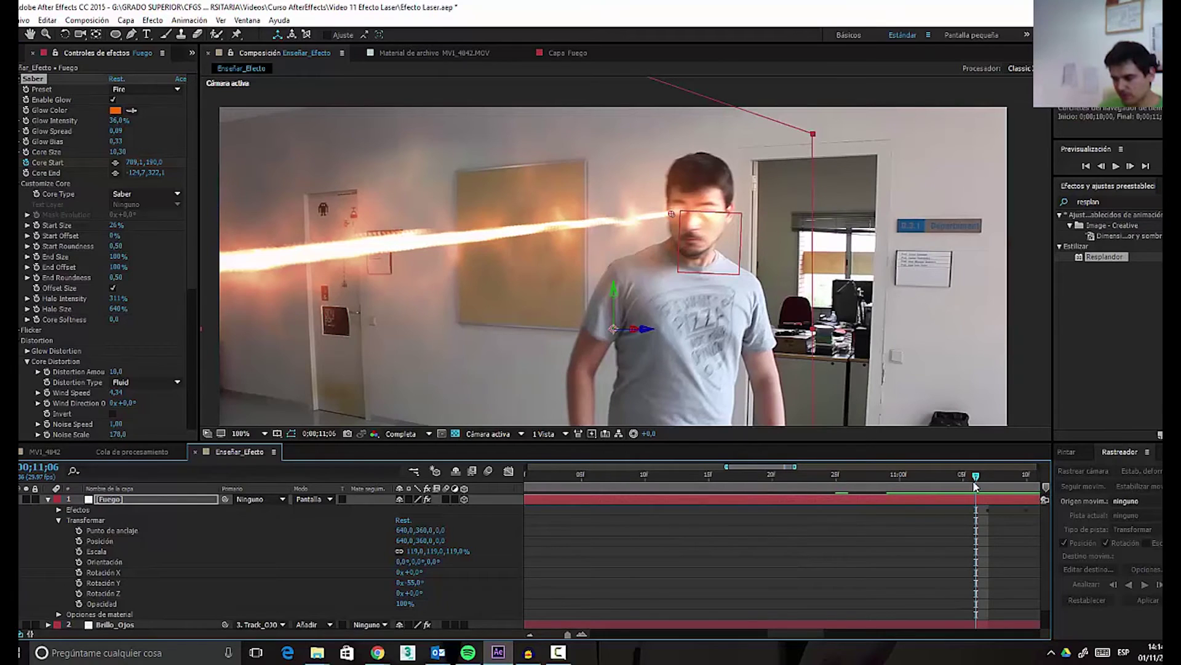
drag(972, 483, 985, 518)
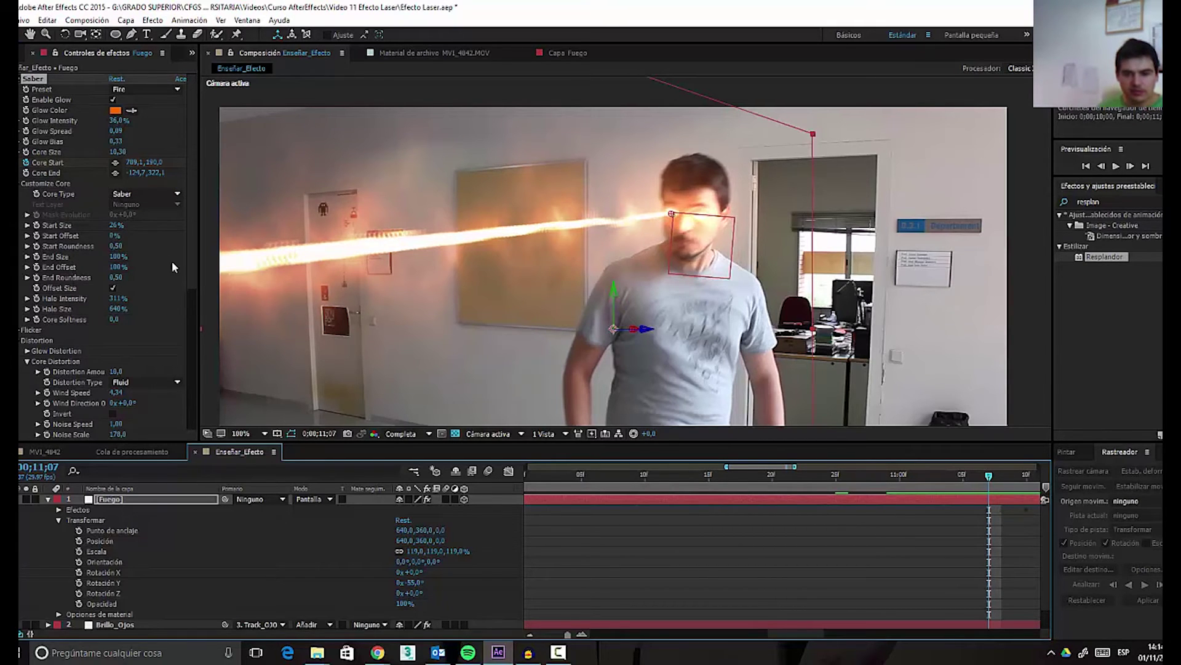
- Try shortening the beam with a lower Saber End Offset at 0;00;11;07, and undo the change
click(191, 271)
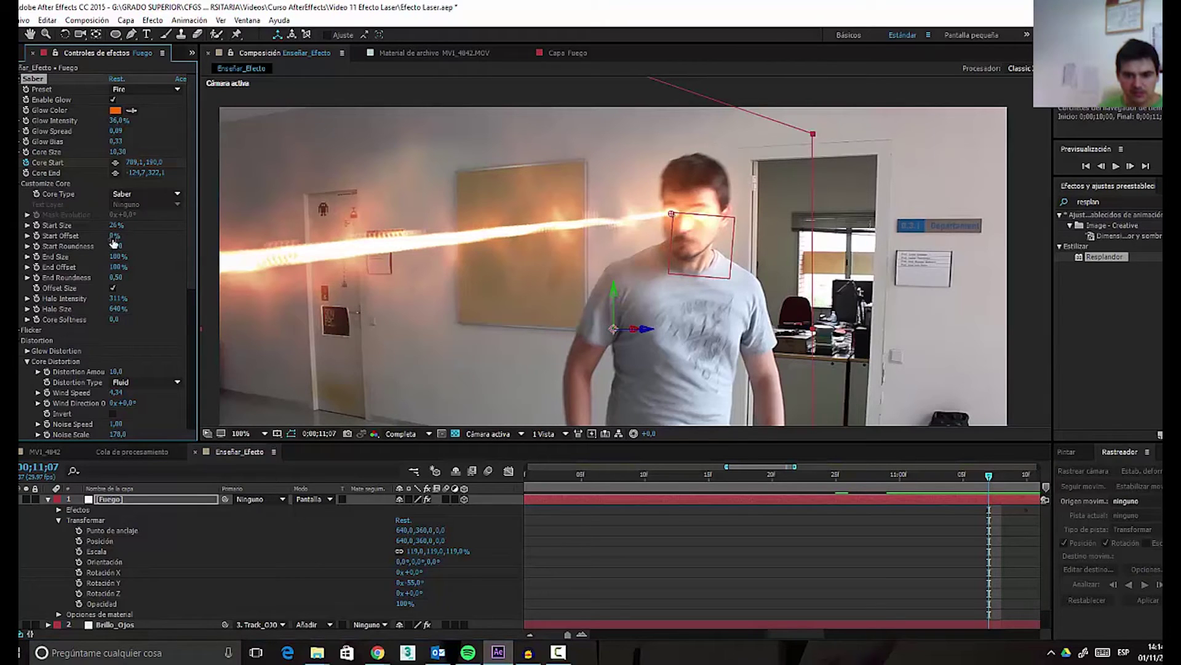
drag(112, 267, 141, 252)
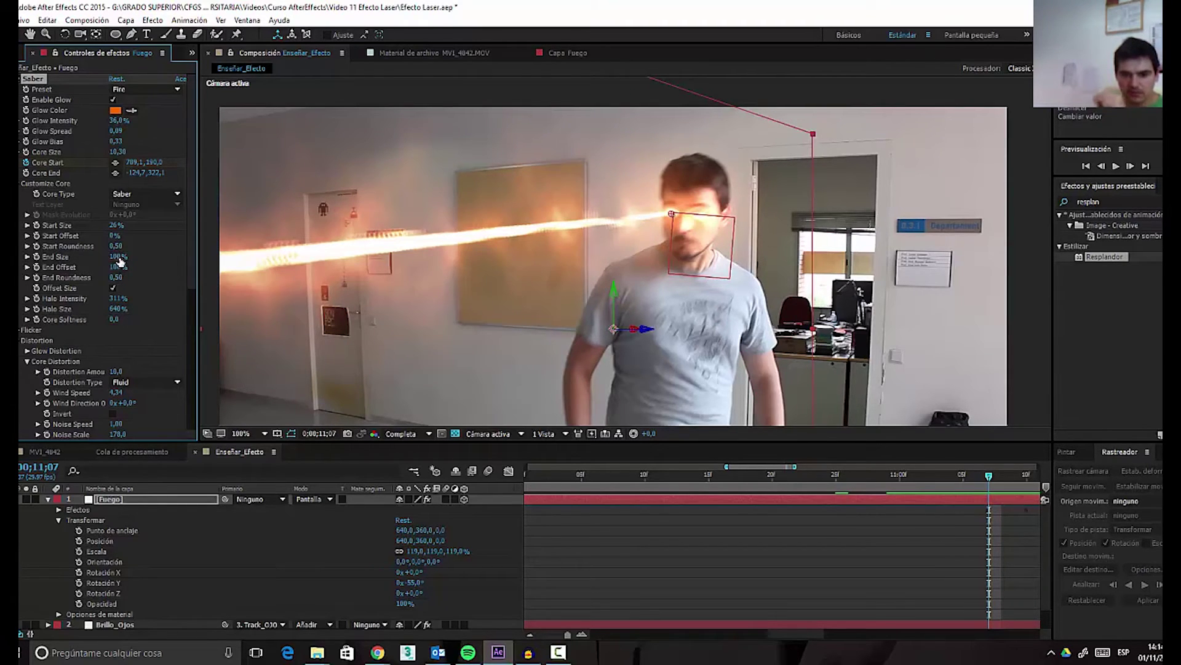
drag(118, 271, 101, 269)
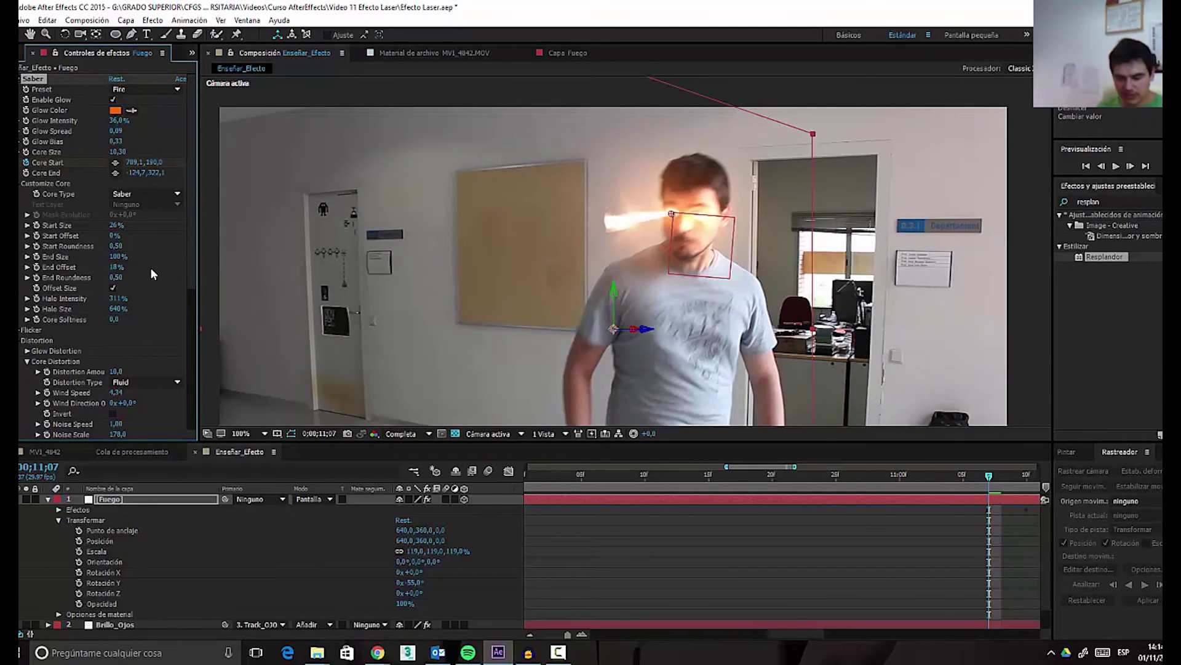
key(ctrl+z)
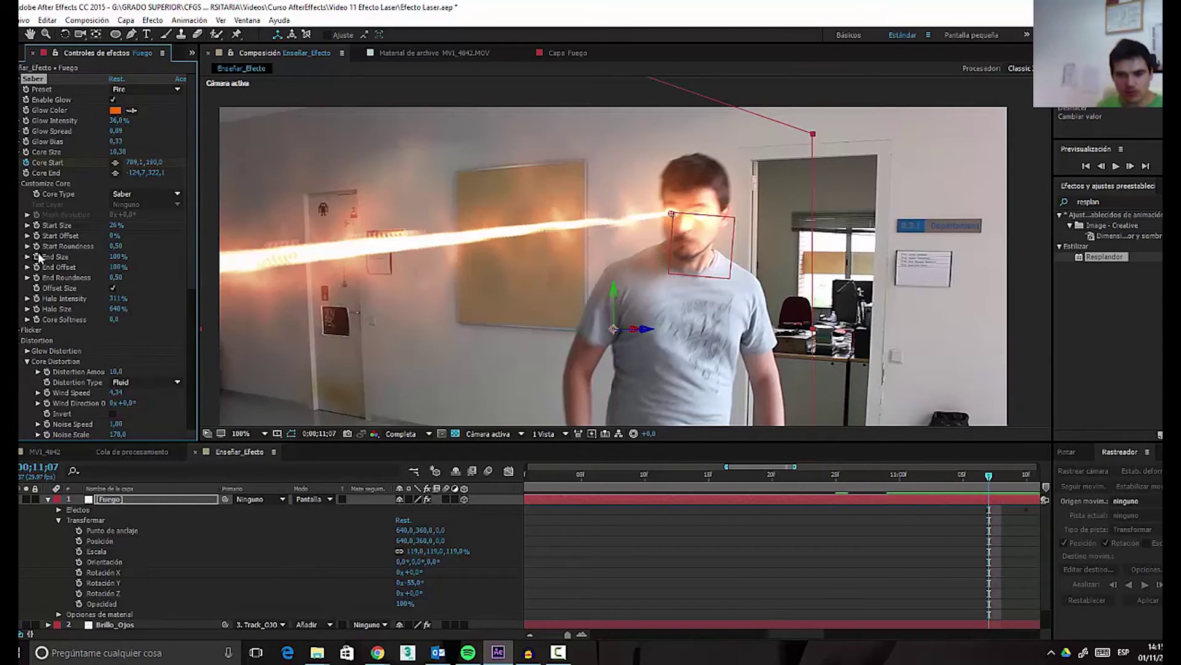
- Try setting the Saber End Size to 0% at 0;00;11;07, and undo the change
click(120, 255)
click(117, 256)
text(0)
key(Return)
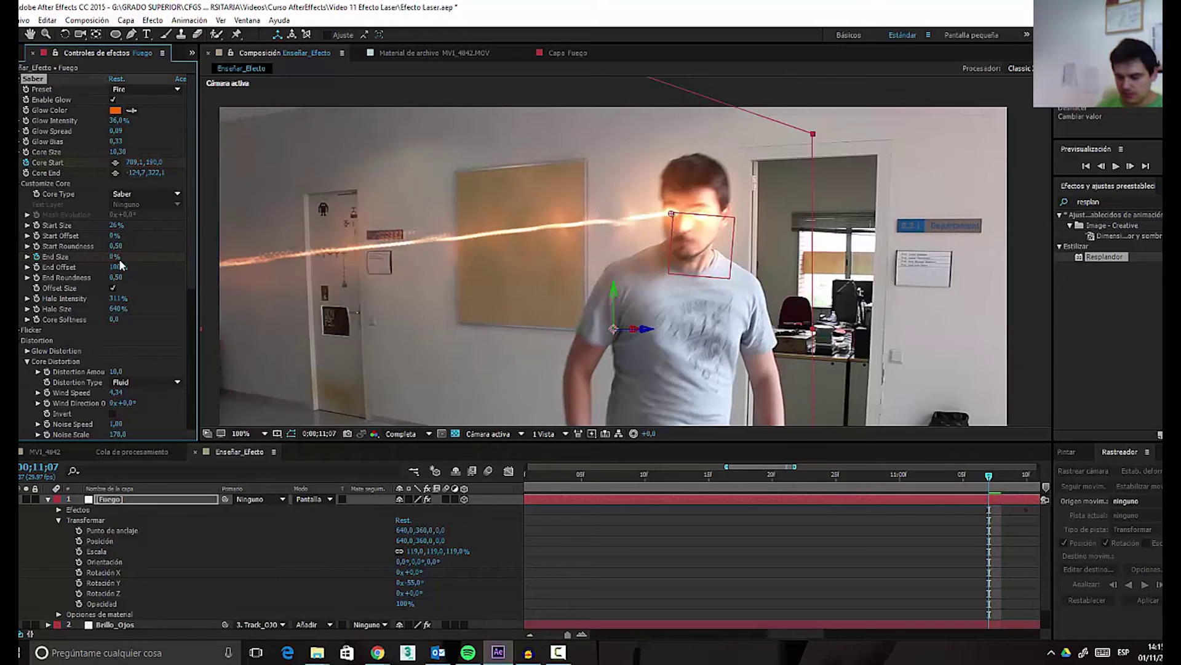
key(ctrl+z)
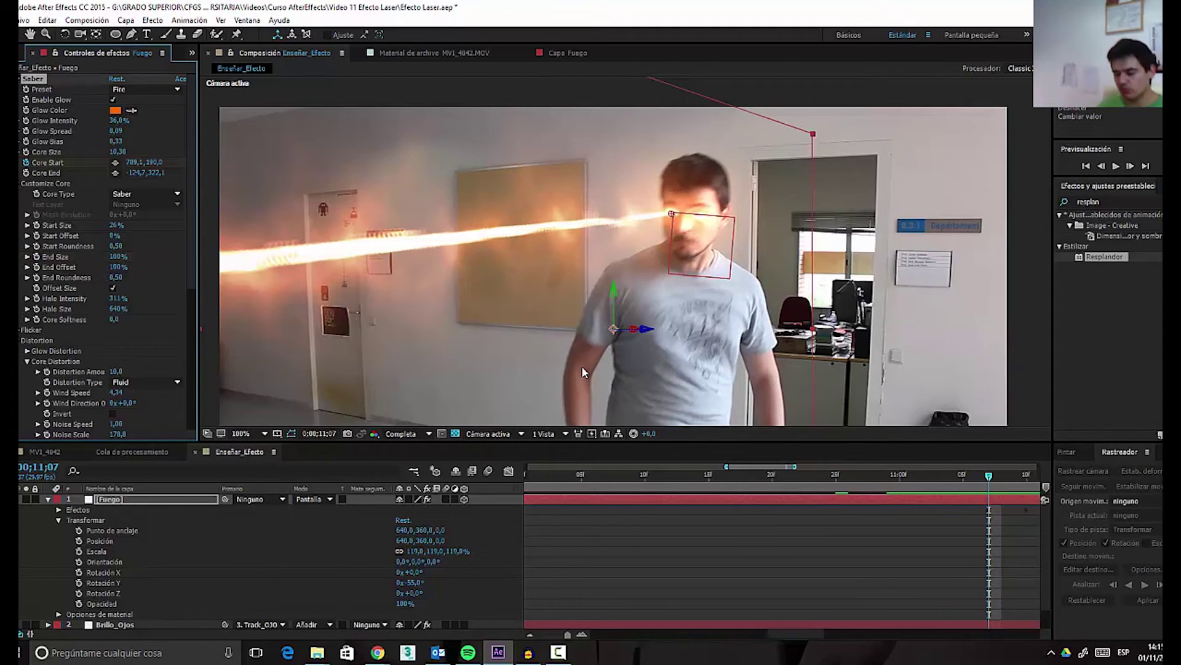
- Examine the frames around 0;00;11;05 to 0;00;11;07 to see where the eye glow begins relative to the beam
key(Page_Down)
key(Page_Up)
key(Page_Up)
key(Page_Up)
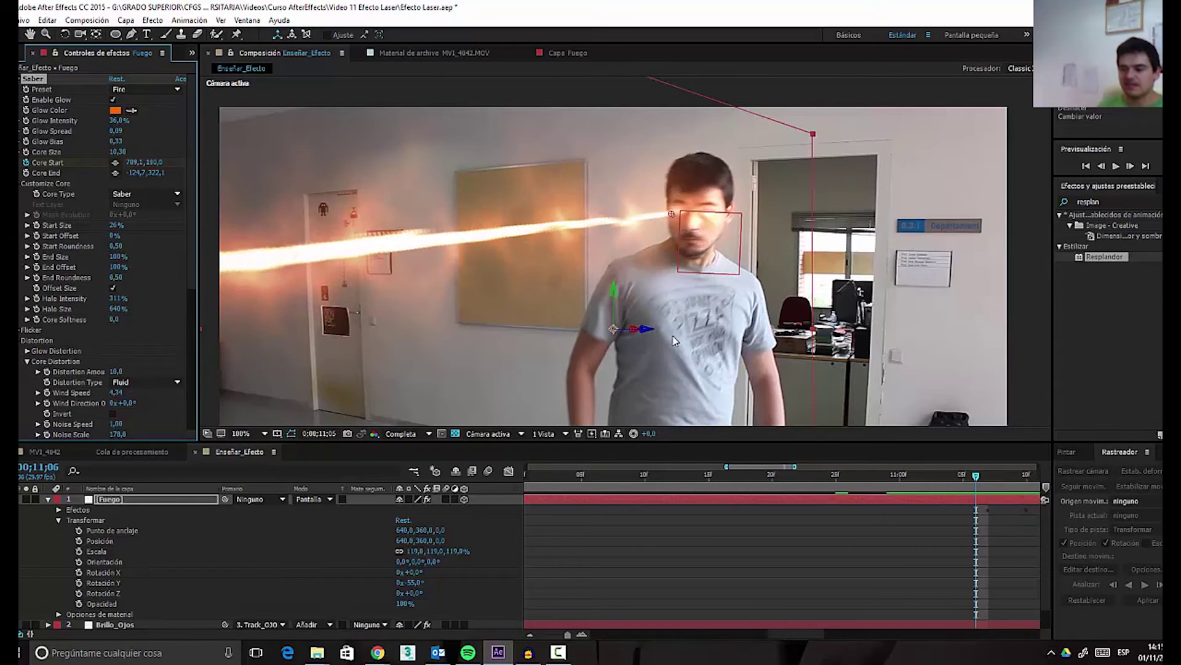
key(Page_Down)
key(Page_Up)
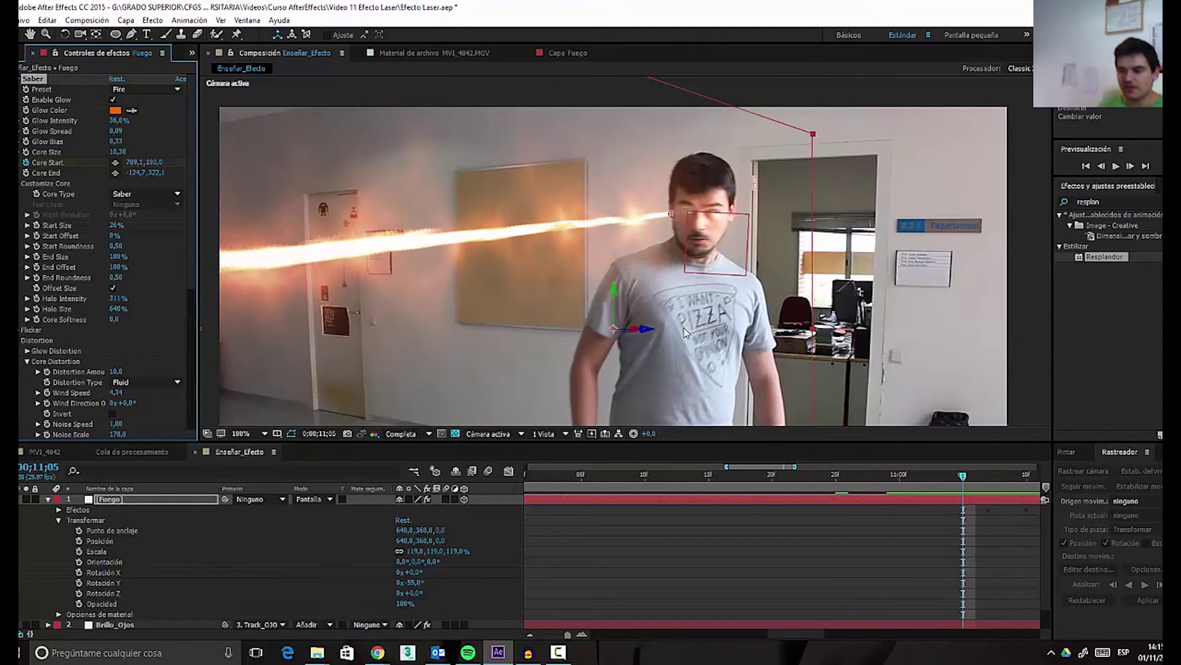
key(Page_Down)
key(Page_Down)
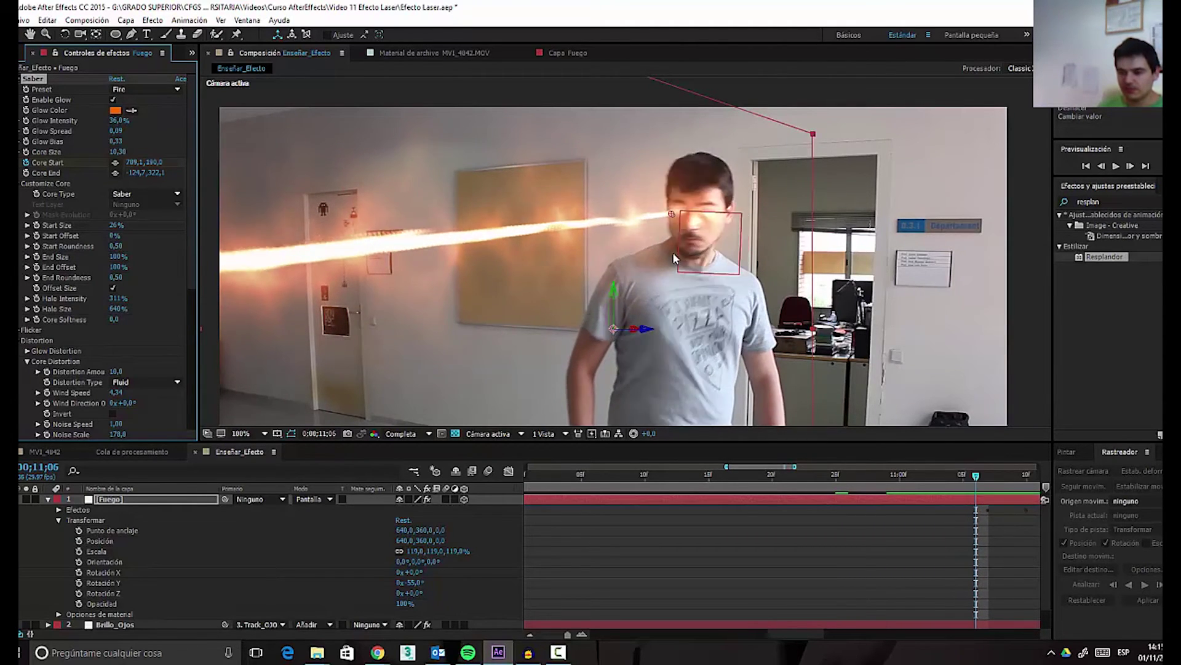
- Extend the Core Start keyframes back to the eye at 0;00;11;05 (about 814.1, 190.4) and 0;00;11;04 (about 820.3, 188.2)
scroll(673, 251, up, 1)
scroll(735, 199, up, 1)
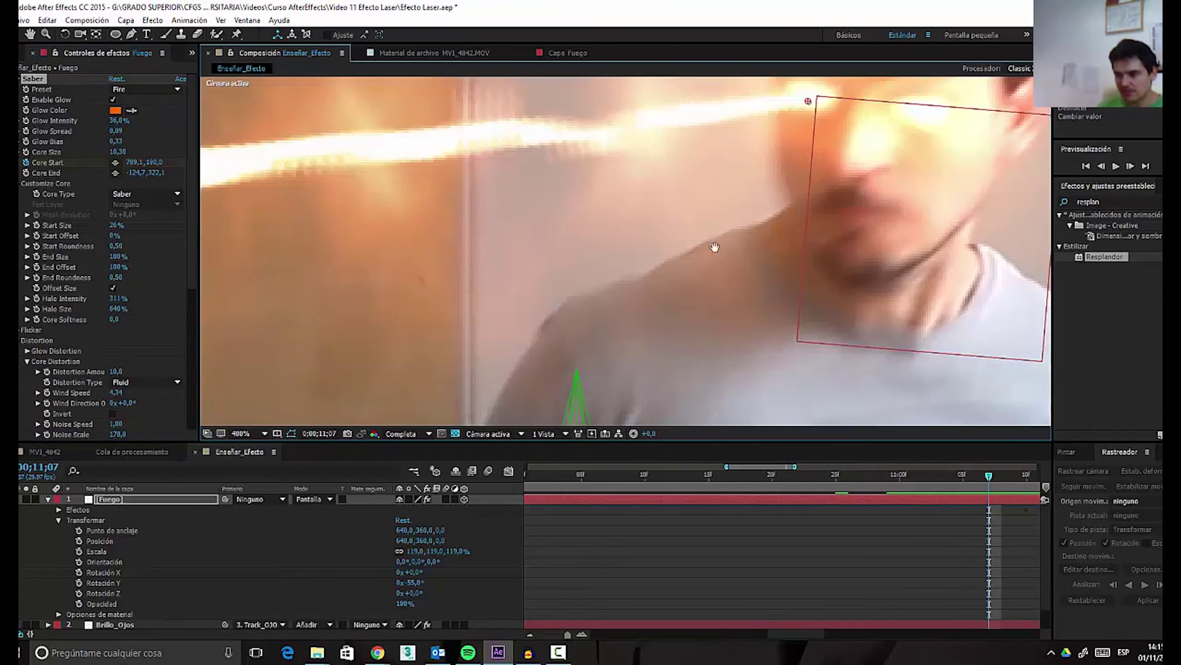
key(Page_Up)
drag(758, 197, 825, 198)
key(Page_Up)
key(Page_Up)
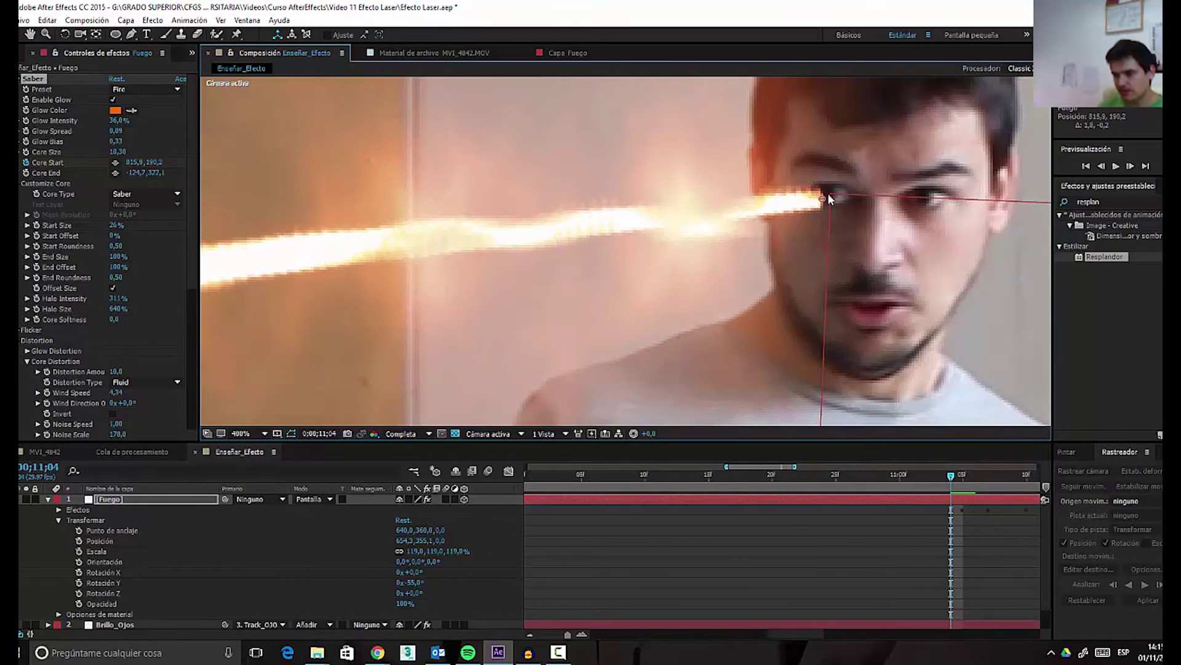
scroll(831, 190, down, 1)
- Enable keyframing for the Saber End Offset at 0;00;11;05 and set it to 0%
key(Page_Down)
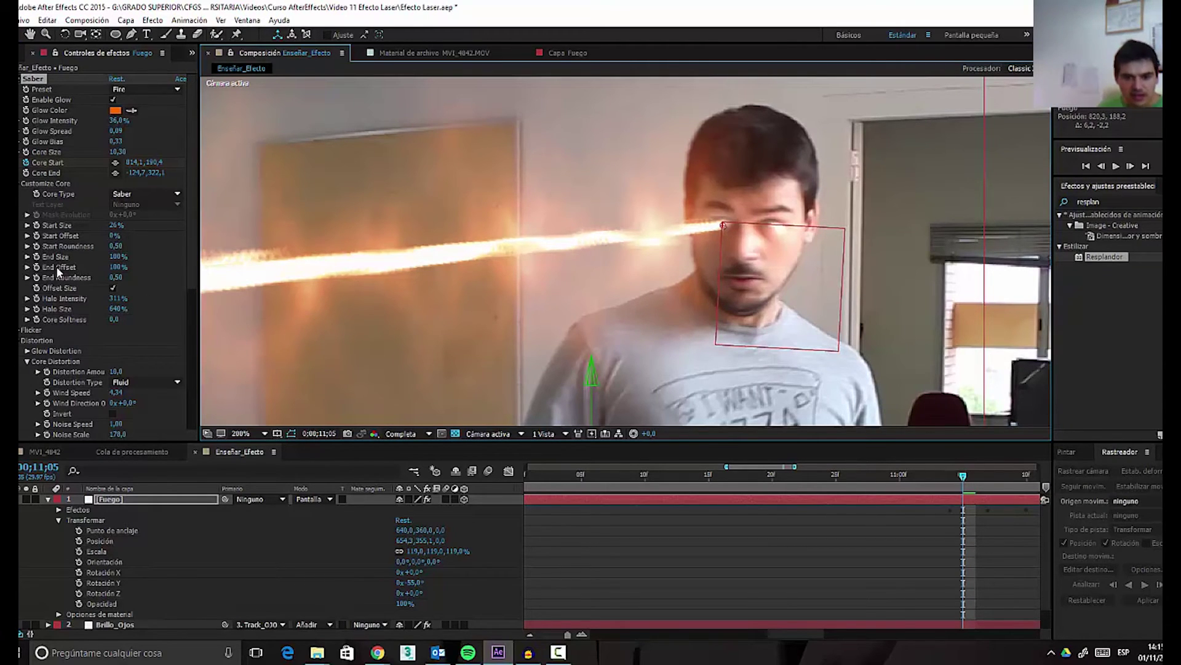
click(117, 268)
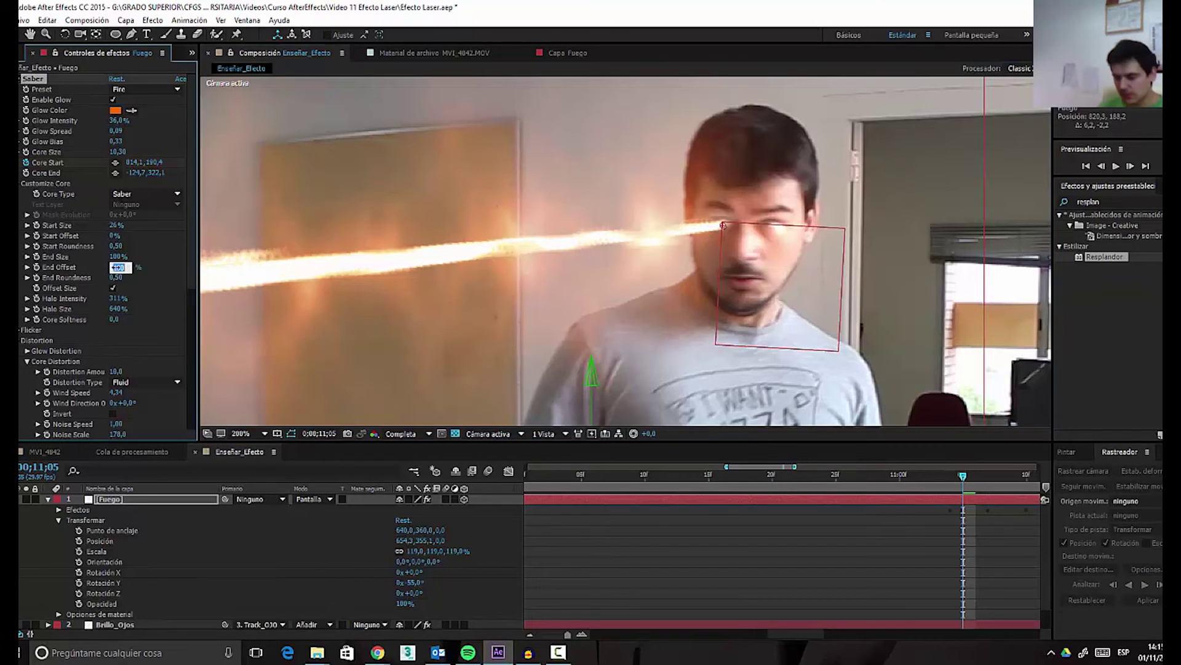
text(0)
key(Return)
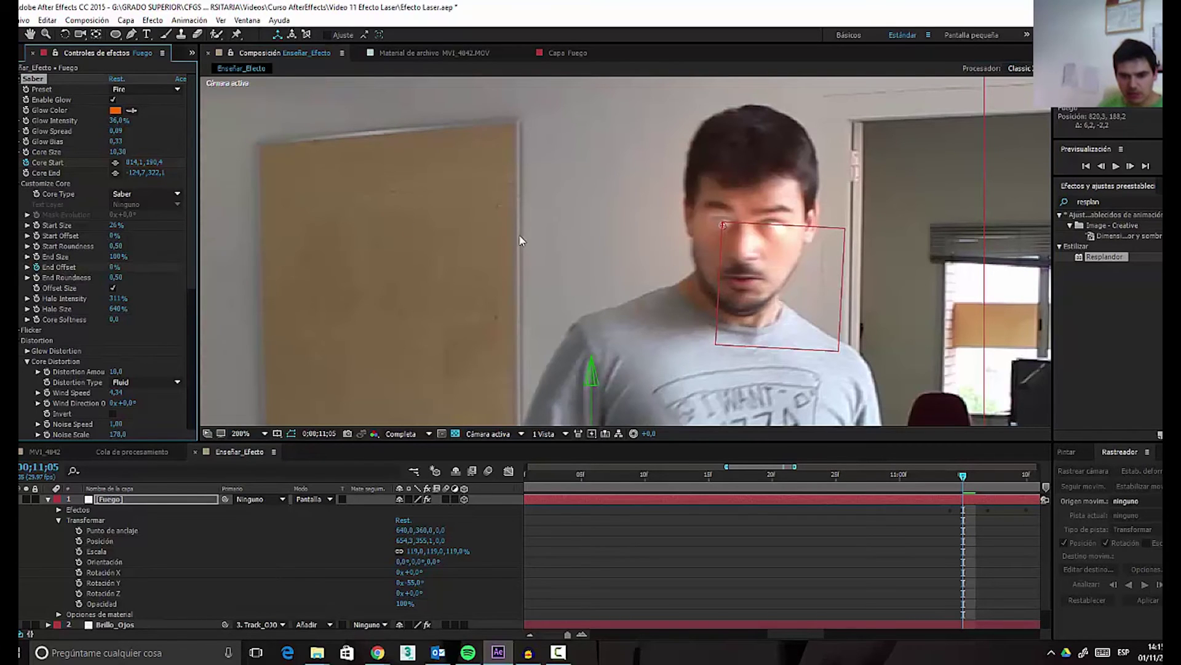
- Align the beam's Core Start with the glowing eye at 0;00;11;08, at about 764.3, 201.7
key(Page_Down)
key(Page_Down)
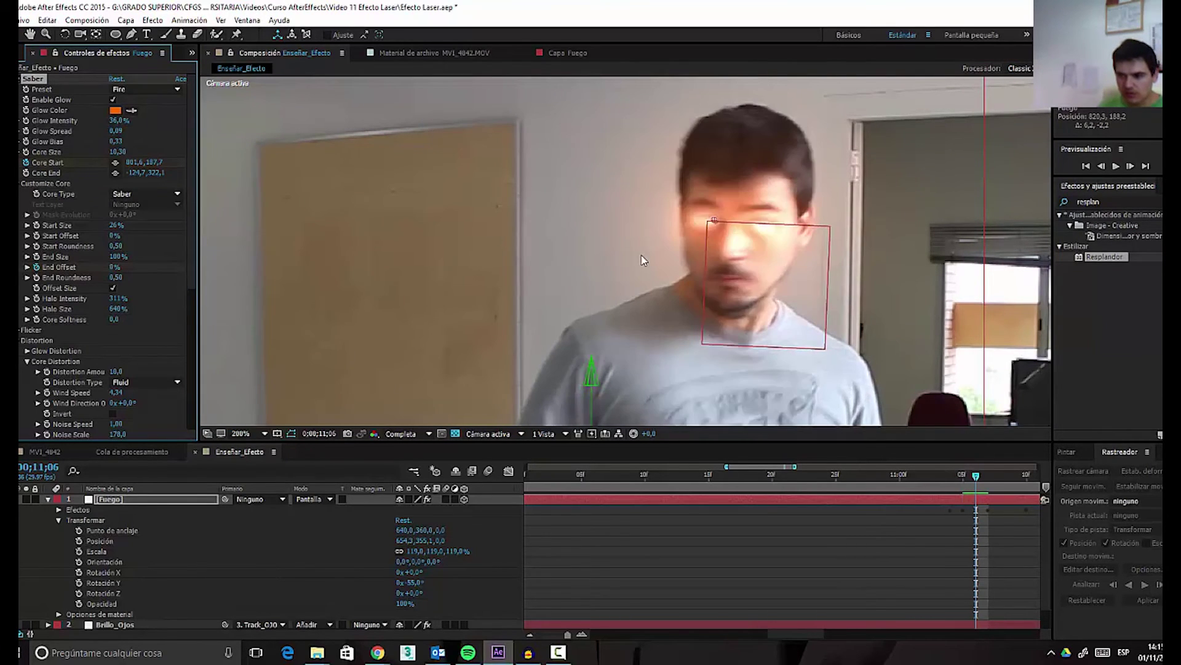
key(Page_Down)
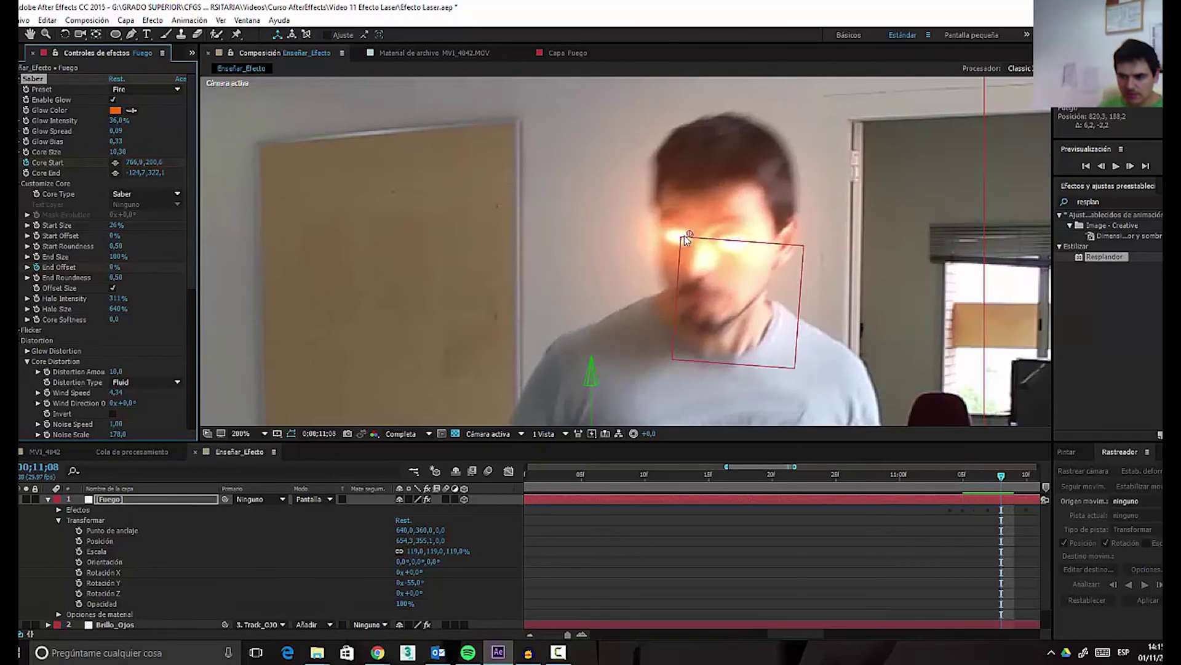
drag(690, 237, 687, 238)
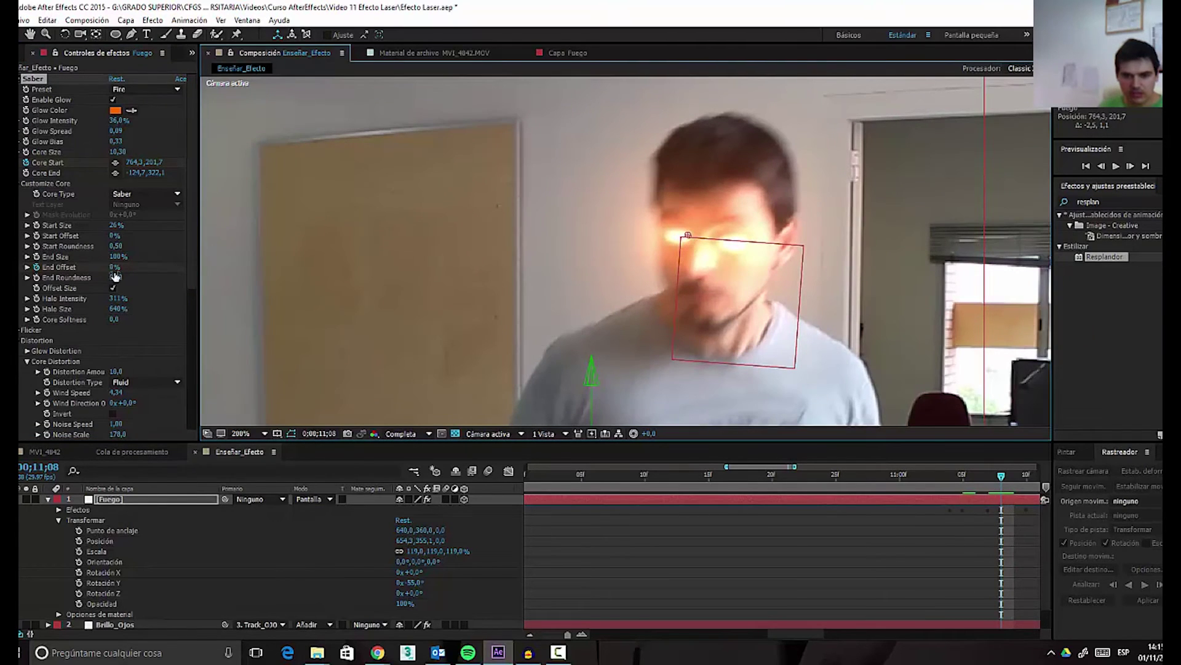
- Keyframe the Saber End Offset at 100% at 0;00;11;09, and check the beam's growth frame by frame
key(Page_Down)
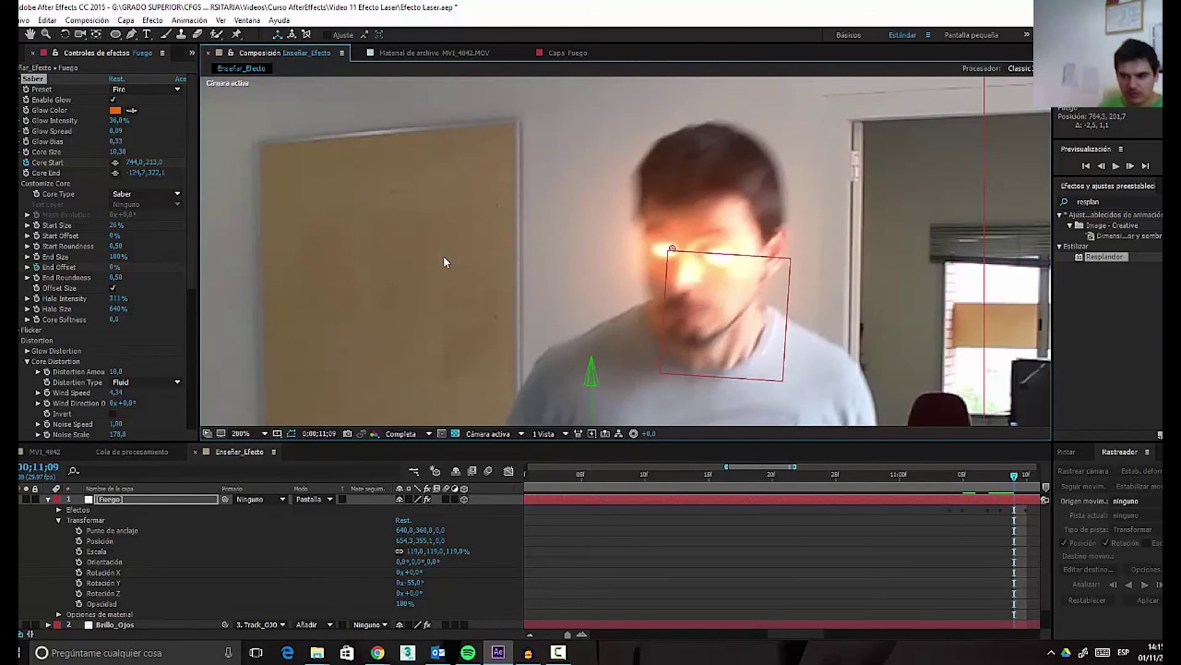
click(114, 267)
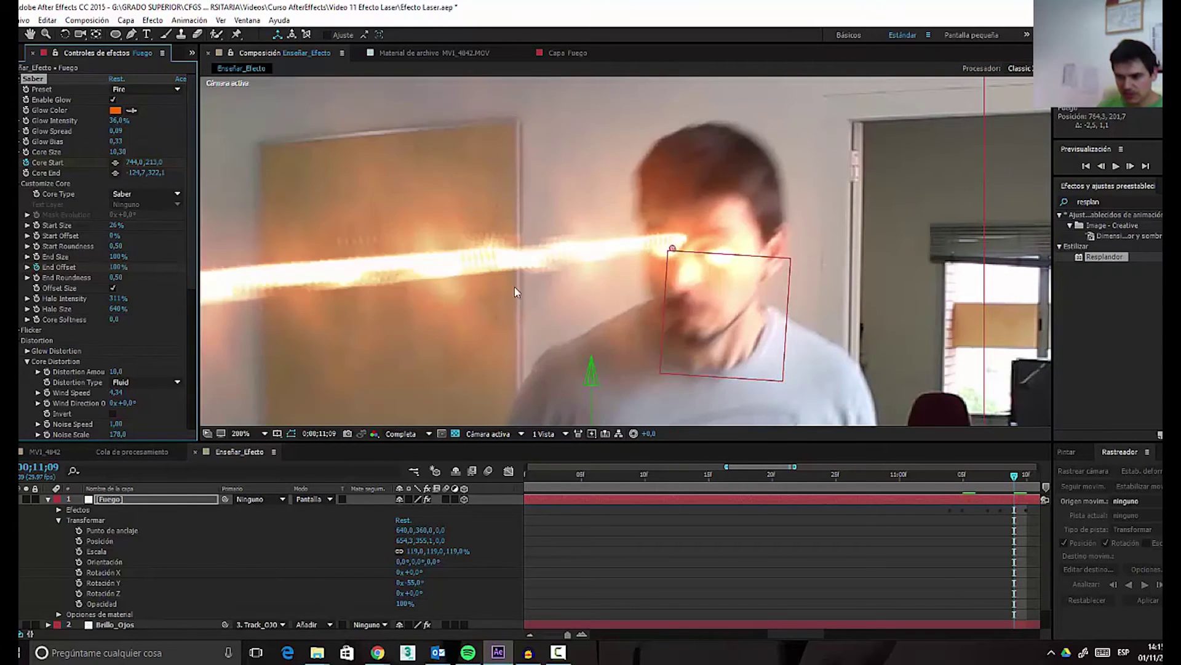
scroll(517, 286, down, 1)
drag(524, 282, 631, 237)
key(Page_Up)
key(Page_Up)
key(Page_Up)
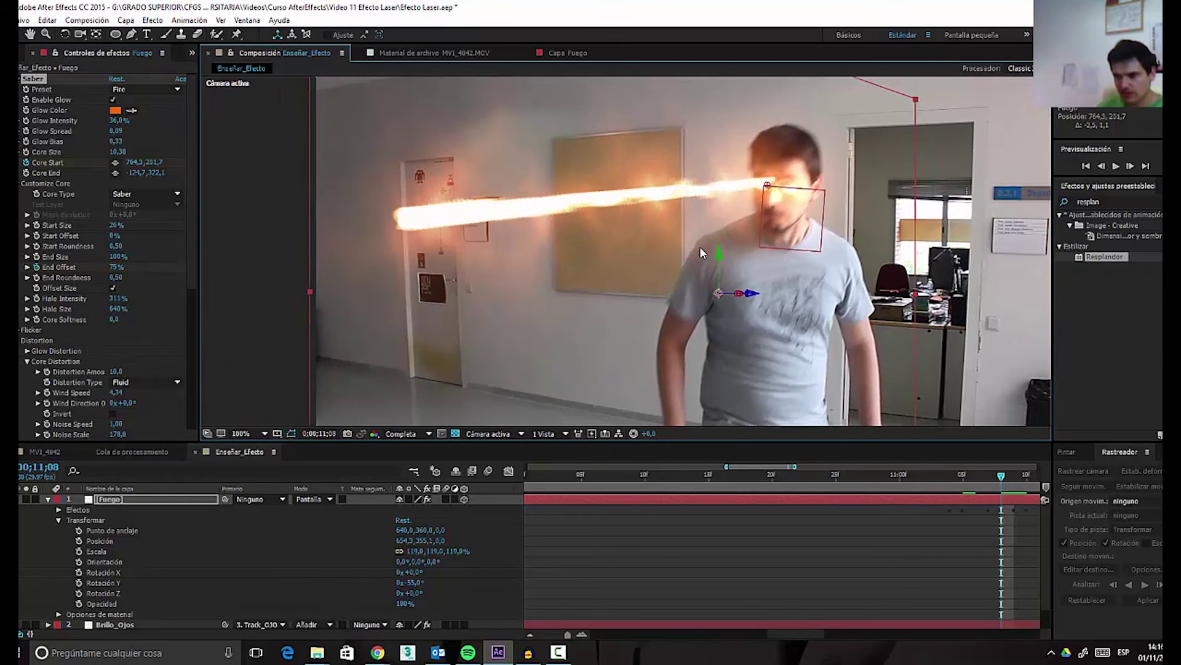
key(Page_Down)
key(Page_Down)
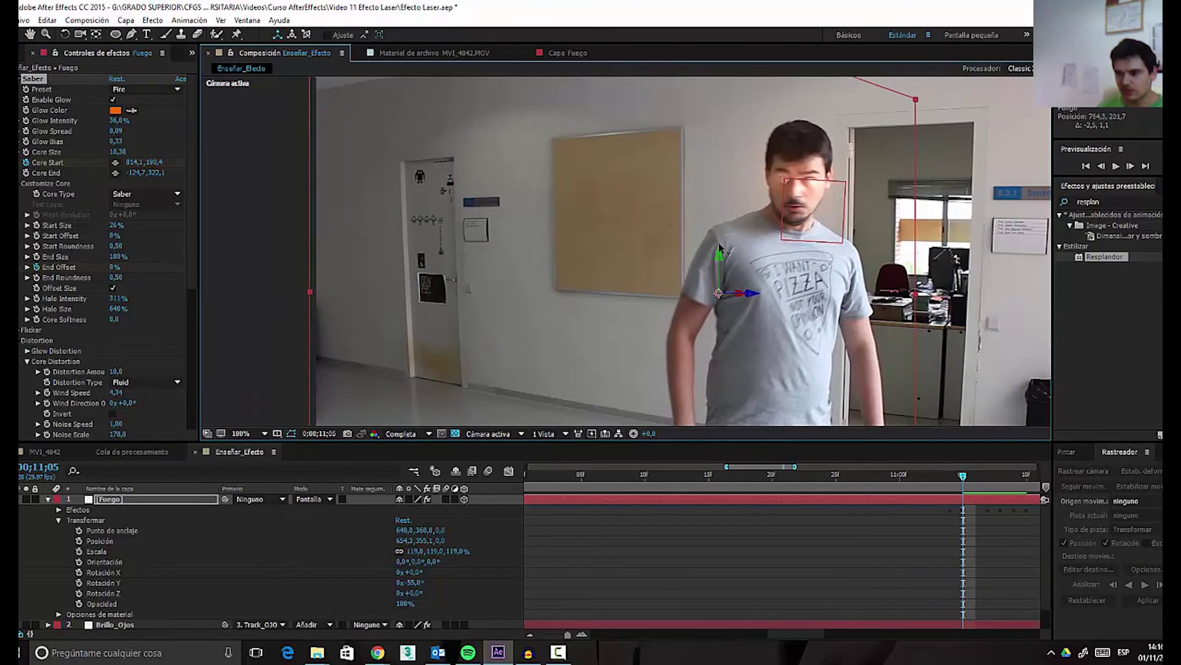
key(Page_Down)
key(Page_Down)
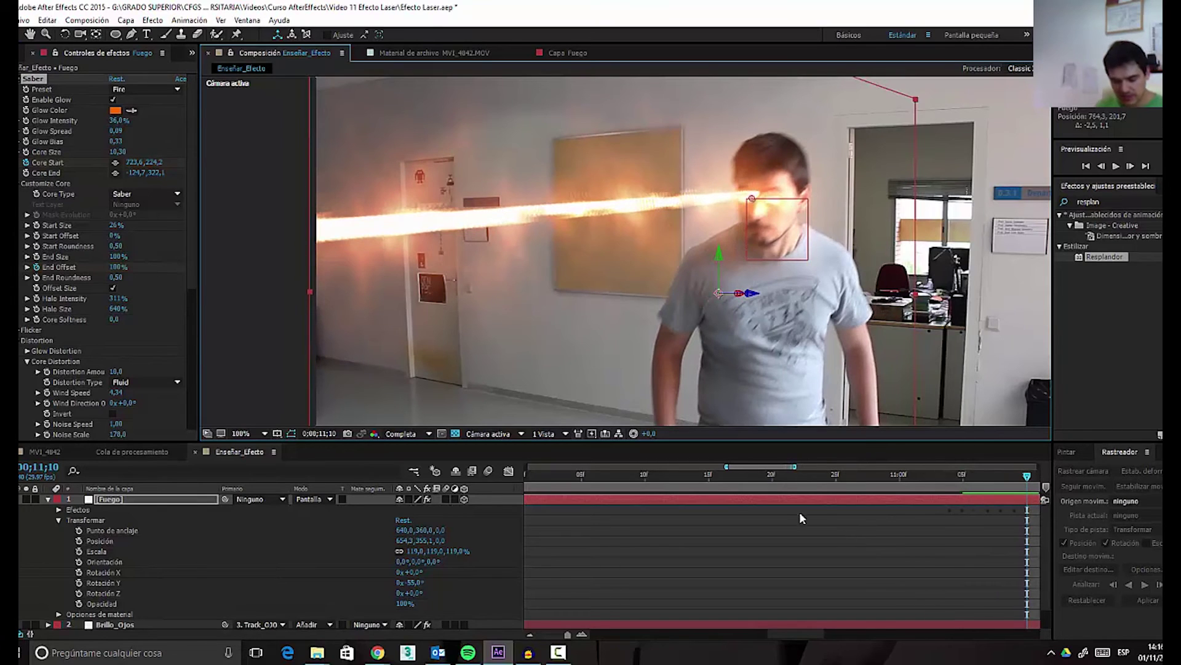
- Go to the end of the eye glow and enable Start Offset keyframing with 0% at 0;00;15;25
key(minus)
key(minus)
key(minus)
drag(894, 482, 1000, 492)
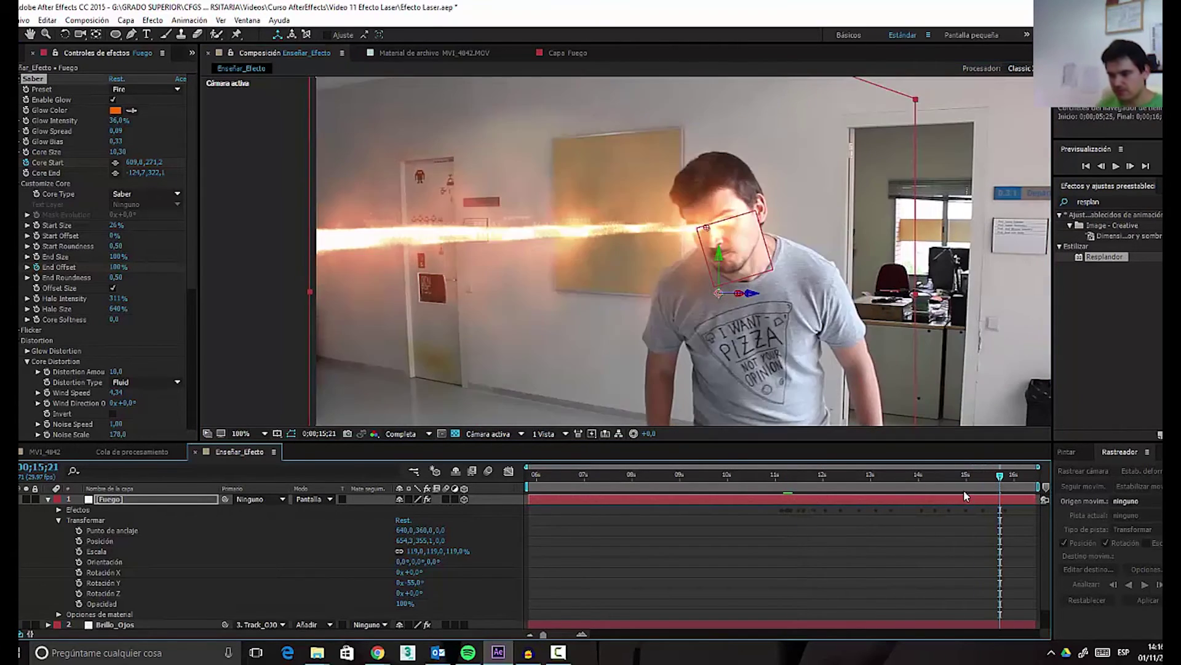
key(Page_Down)
key(Page_Down)
key(Page_Down)
key(Page_Down)
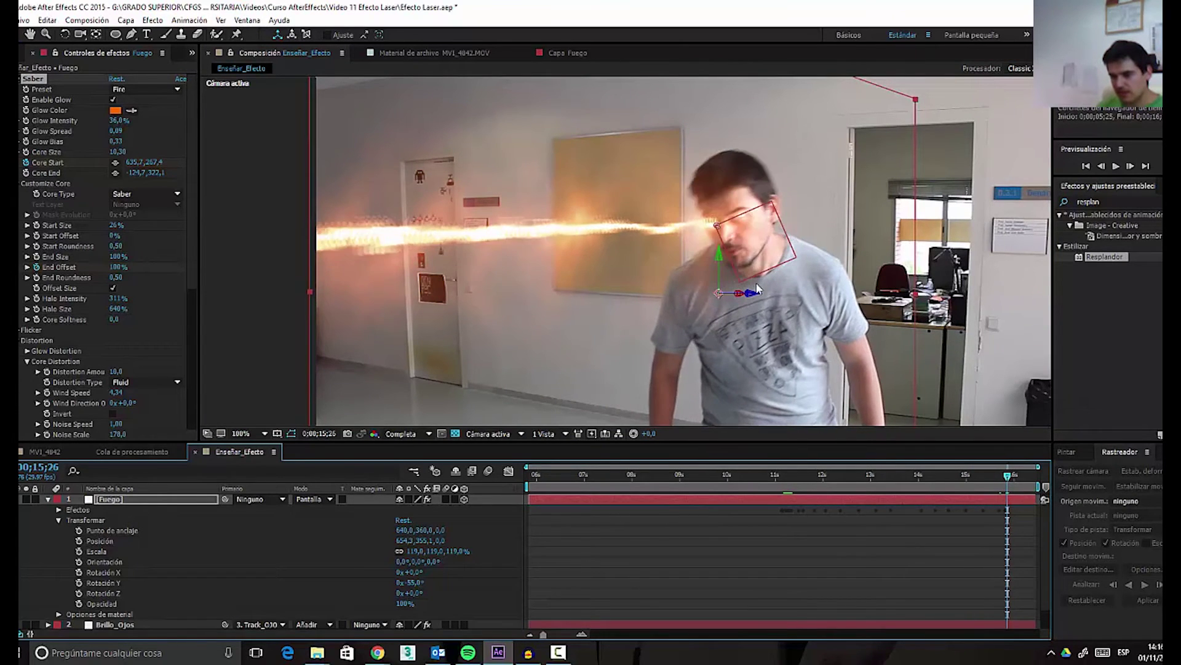
key(period)
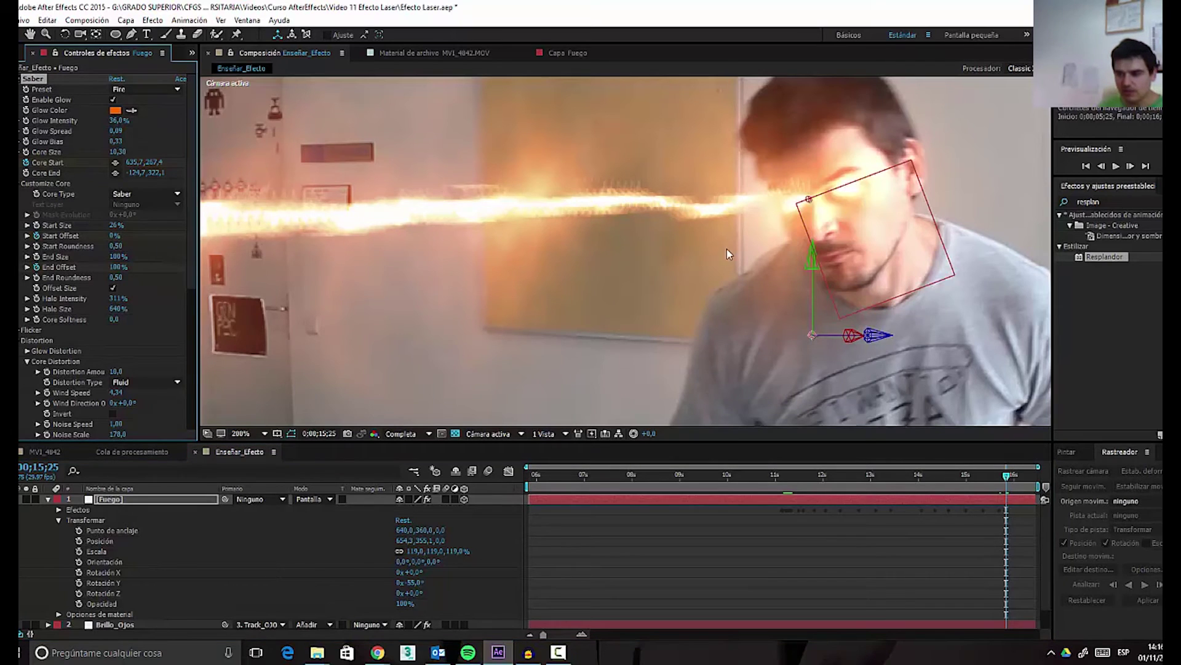
- Keyframe the Saber Start Offset at 100% at 0;00;15;27, and check the beam's disappearance frame by frame
key(Page_Down)
key(Page_Down)
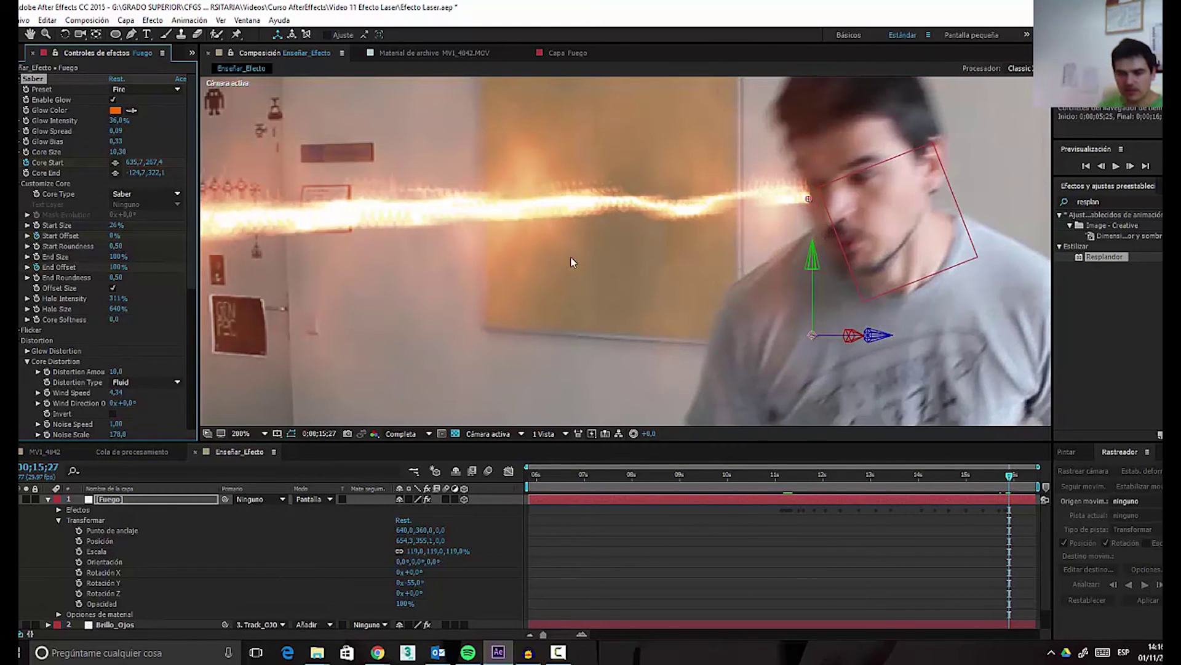
drag(117, 236, 258, 243)
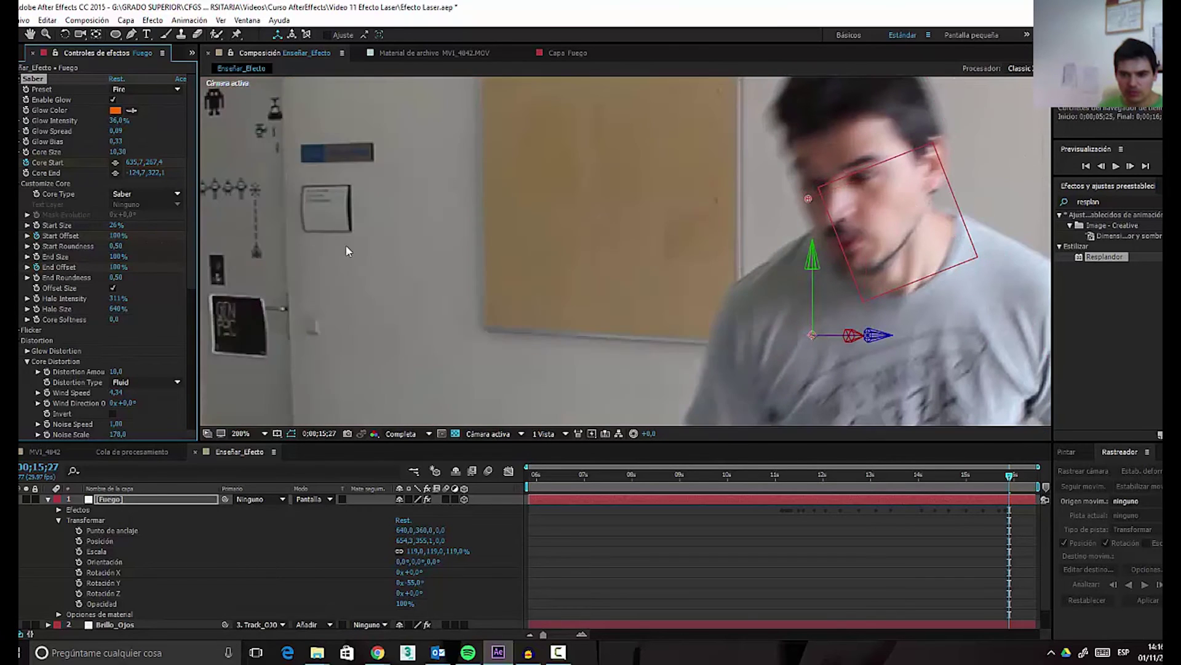
scroll(505, 251, down, 2)
key(Page_Up)
key(Page_Up)
key(Page_Up)
key(Page_Down)
key(Page_Down)
key(Page_Down)
key(Page_Down)
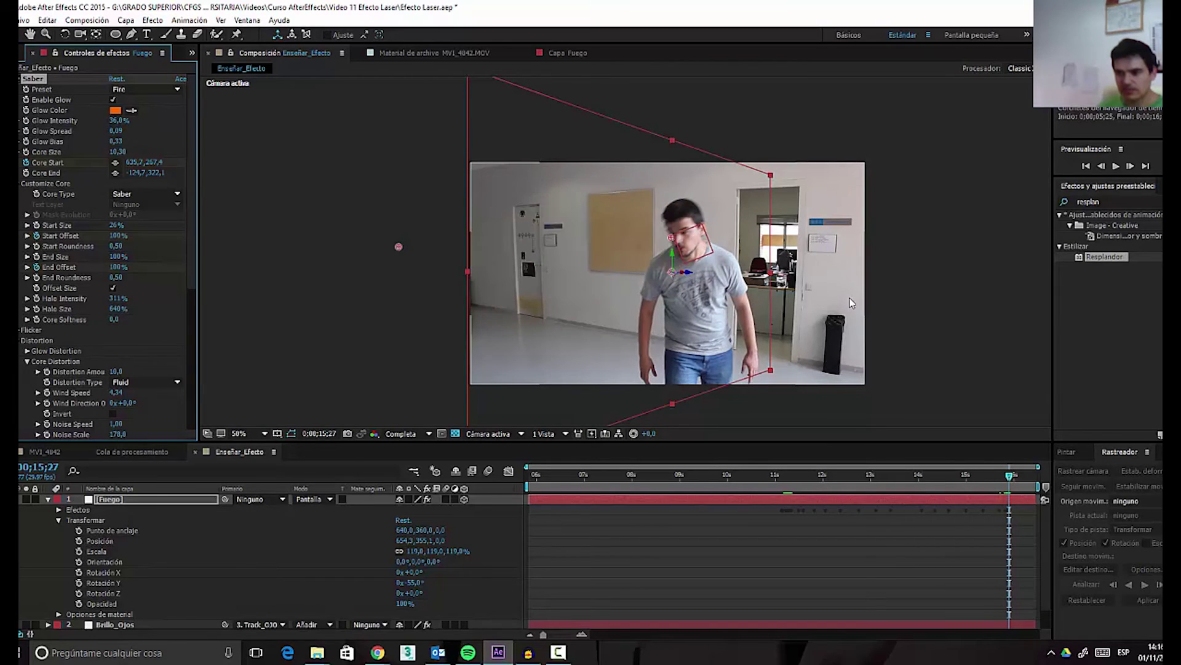
- Preview the beam animation from the start of the composition at 0;00;05;25
drag(995, 483, 515, 482)
key(space)
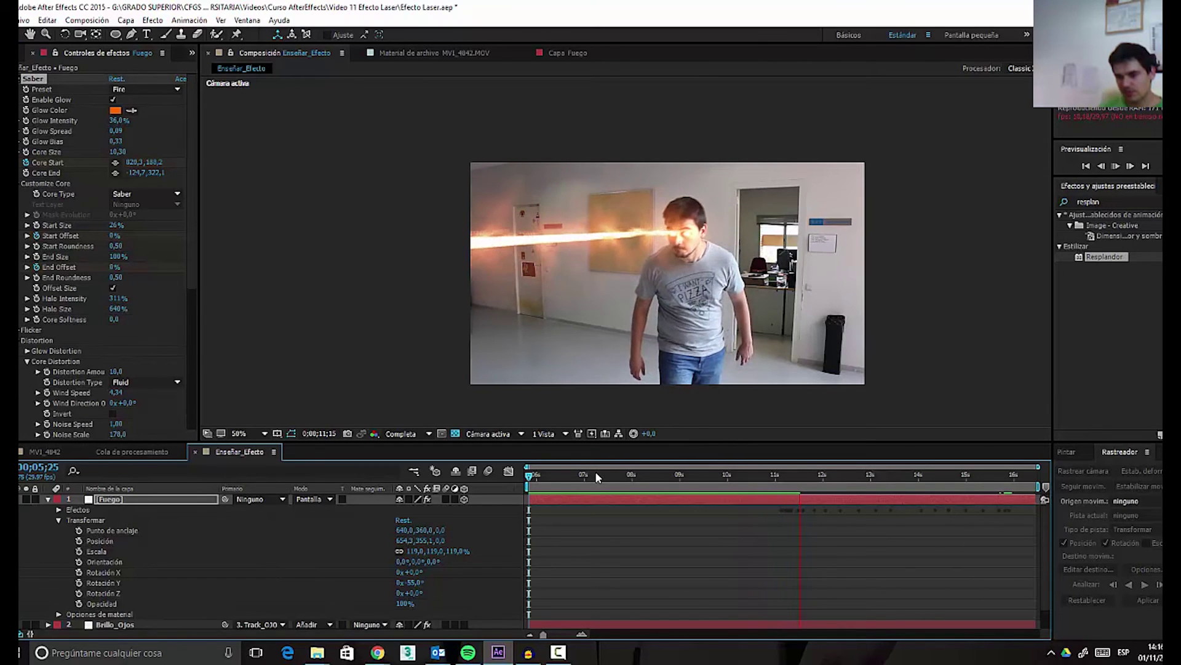
key(space)
drag(522, 296, 581, 269)
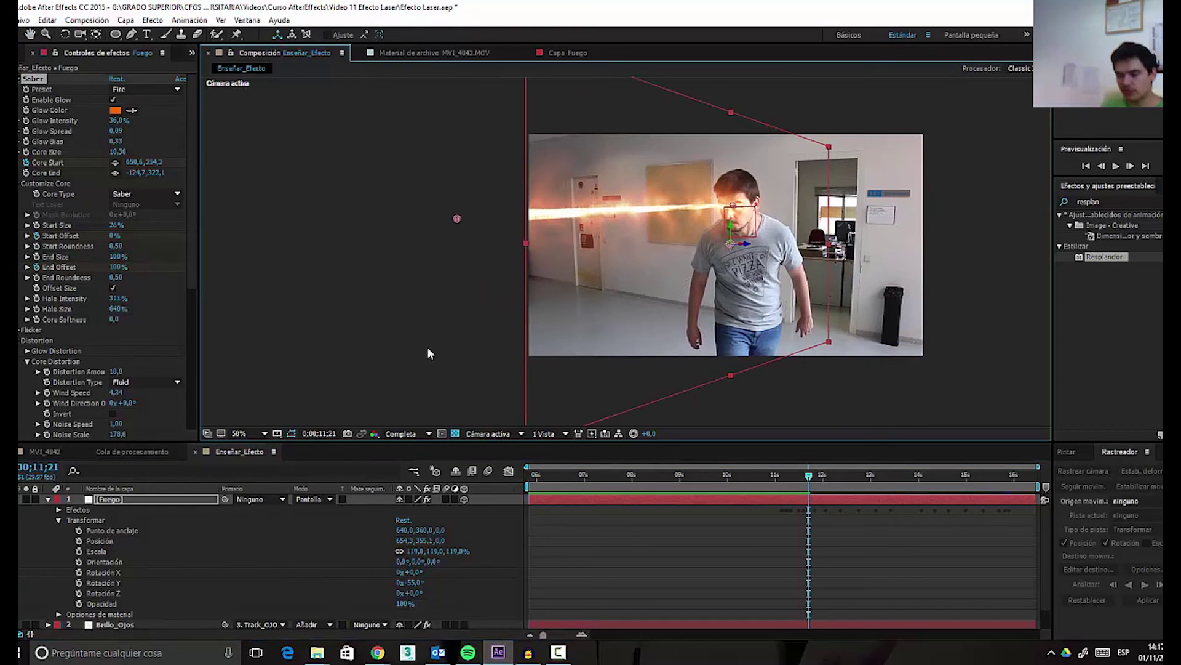
- Duplicate the Fuego layer and rename the copy Fuego_derecho
click(48, 499)
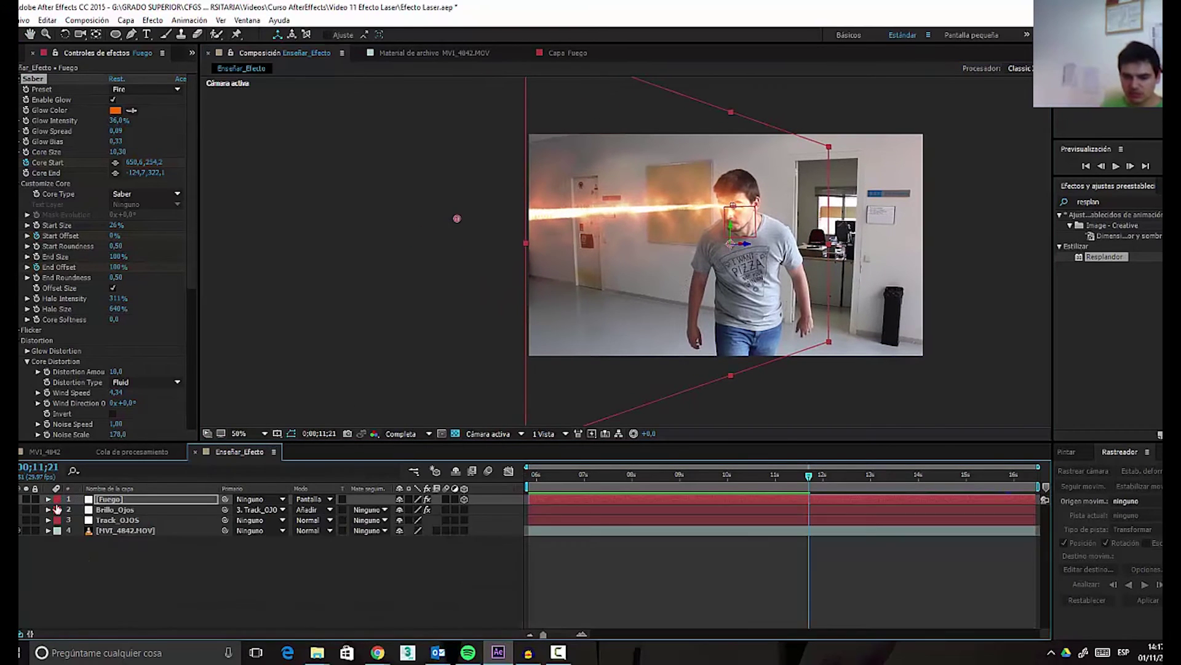
click(107, 503)
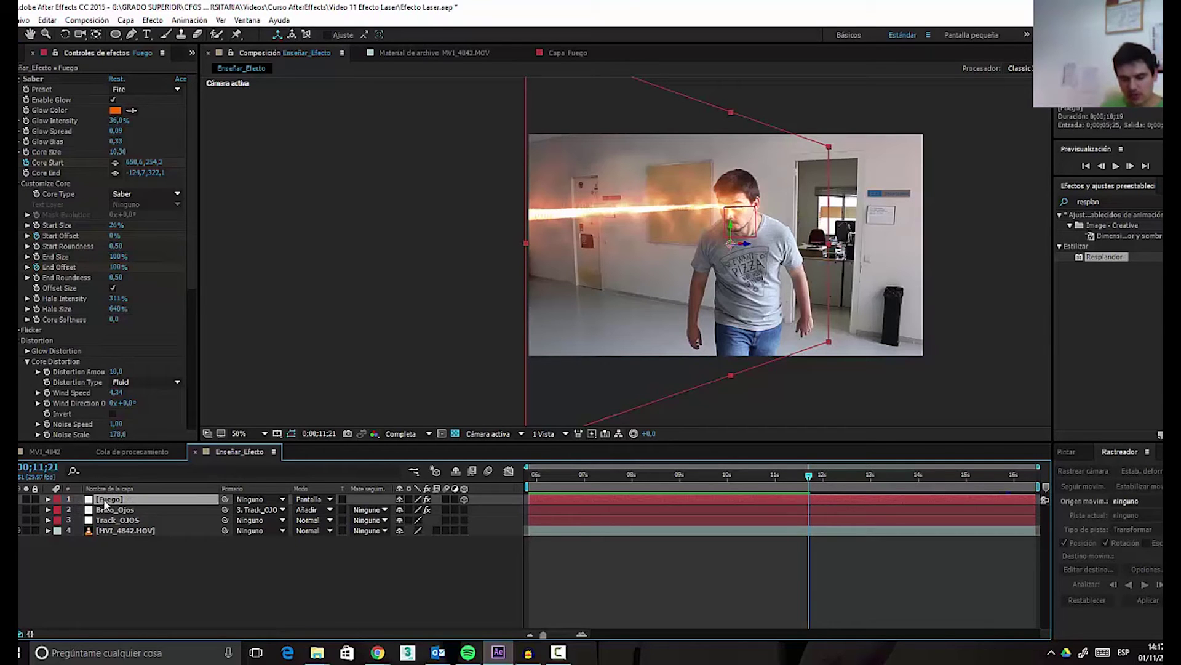
key(ctrl+d)
right_click(123, 532)
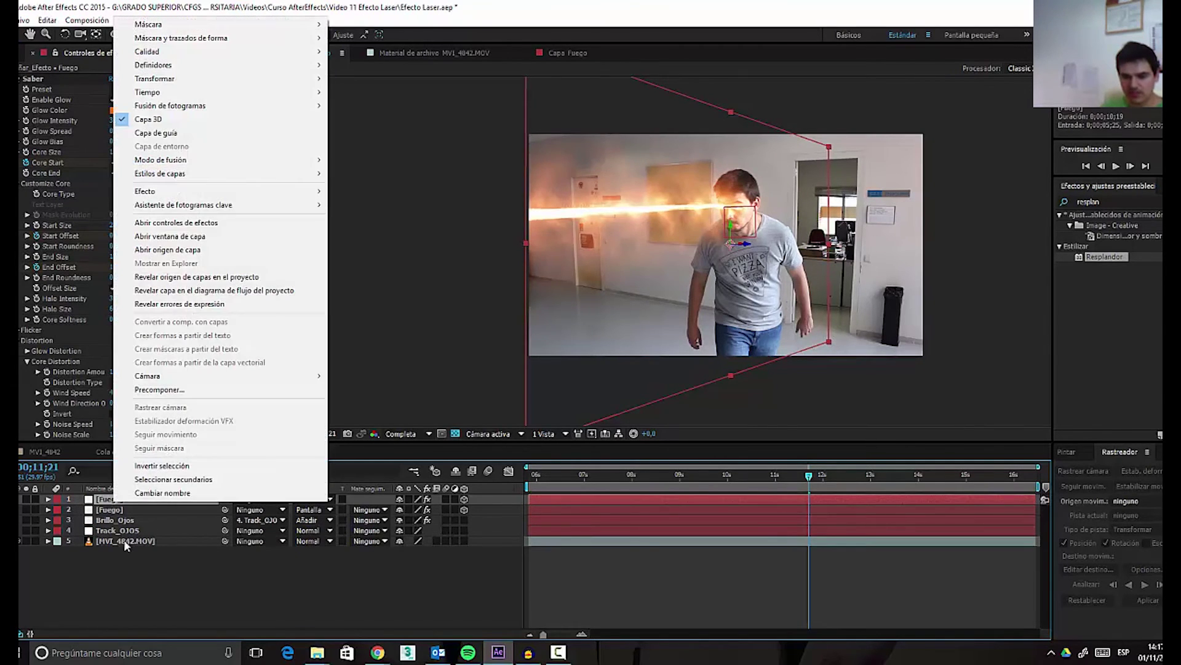
click(155, 492)
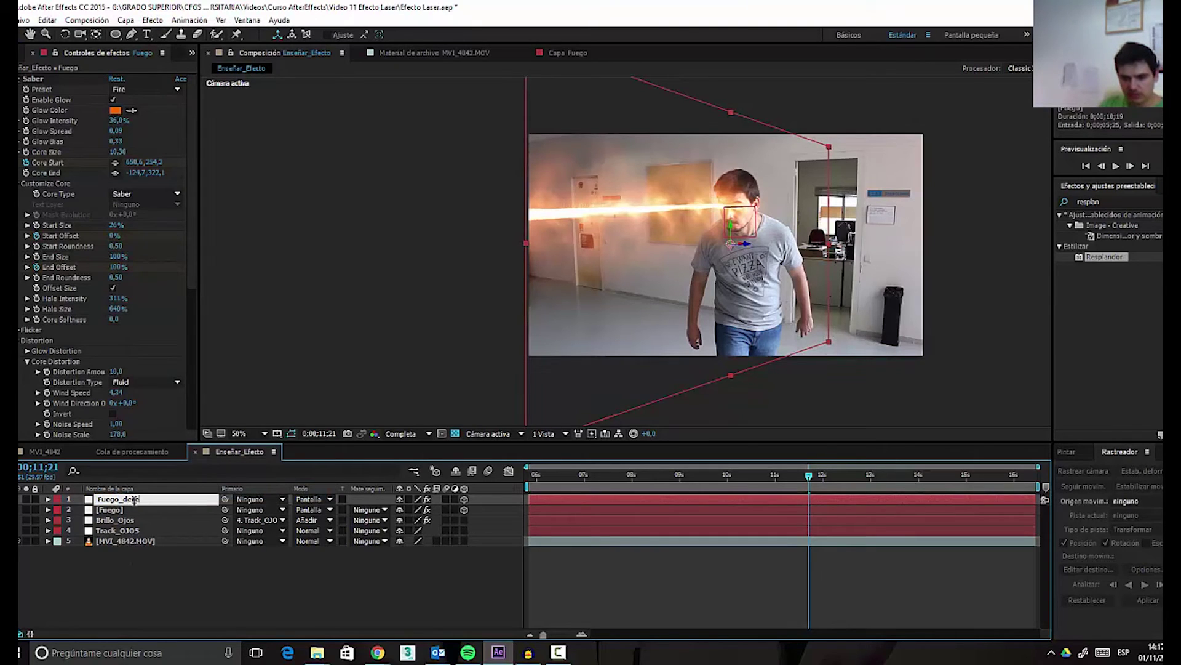
key(Return)
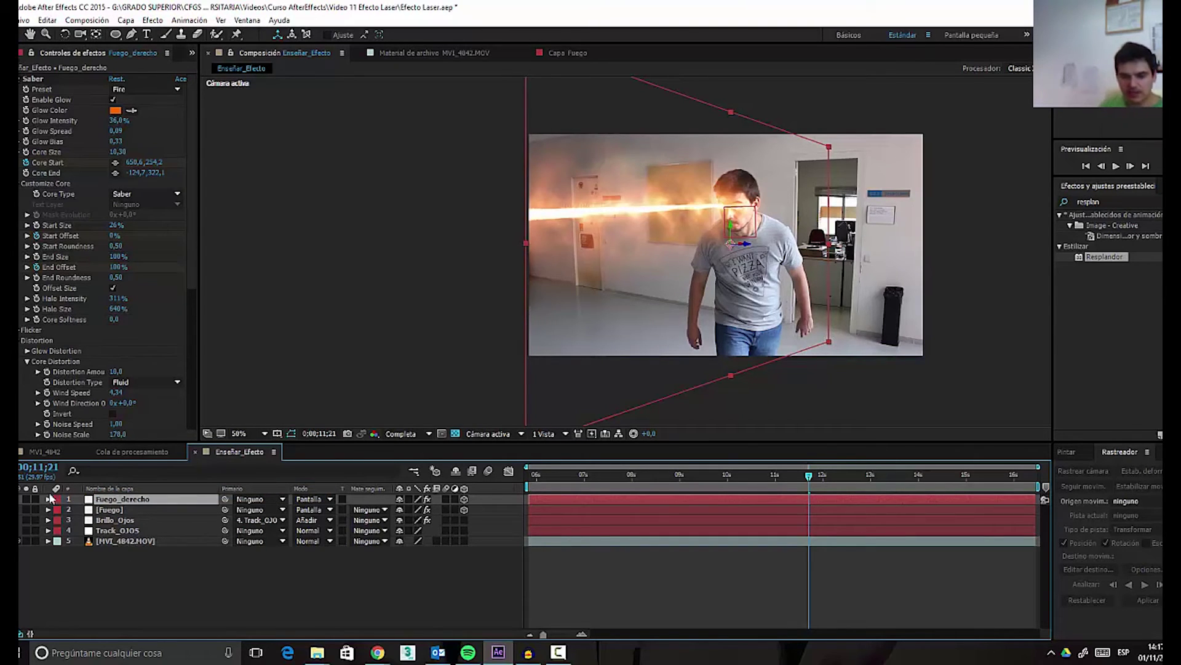
- Remove all Core Start keyframes from the Fuego_derecho layer's Saber effect with the playhead at 0;00;11;06
click(48, 499)
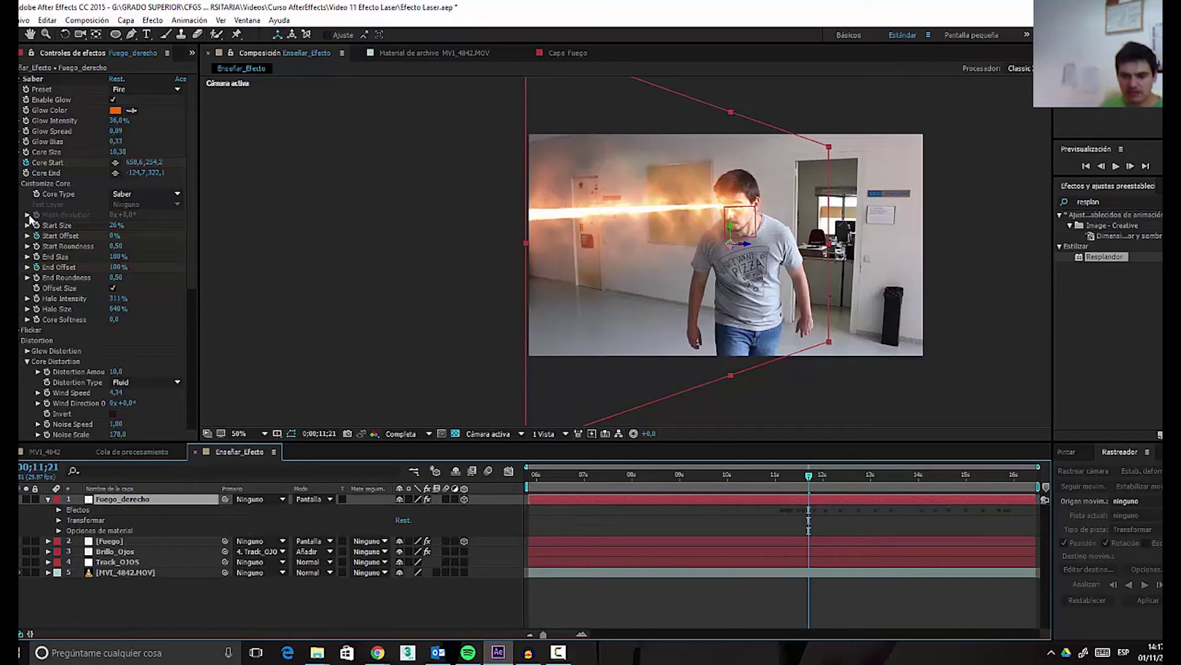
key(period)
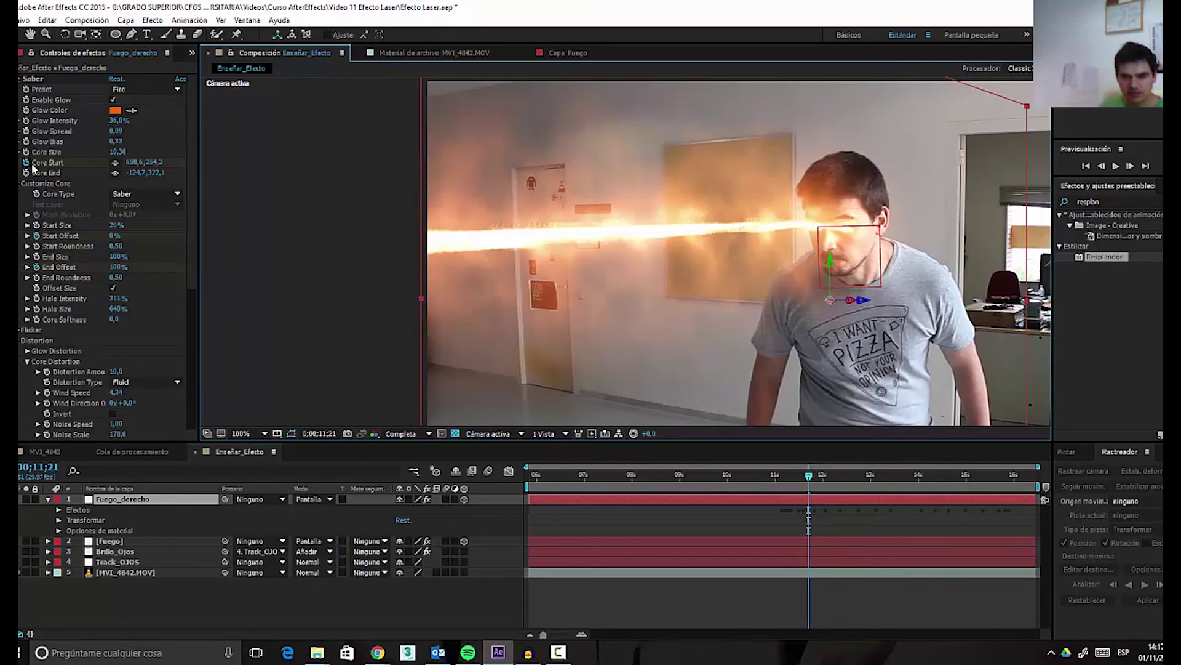
drag(796, 484, 787, 487)
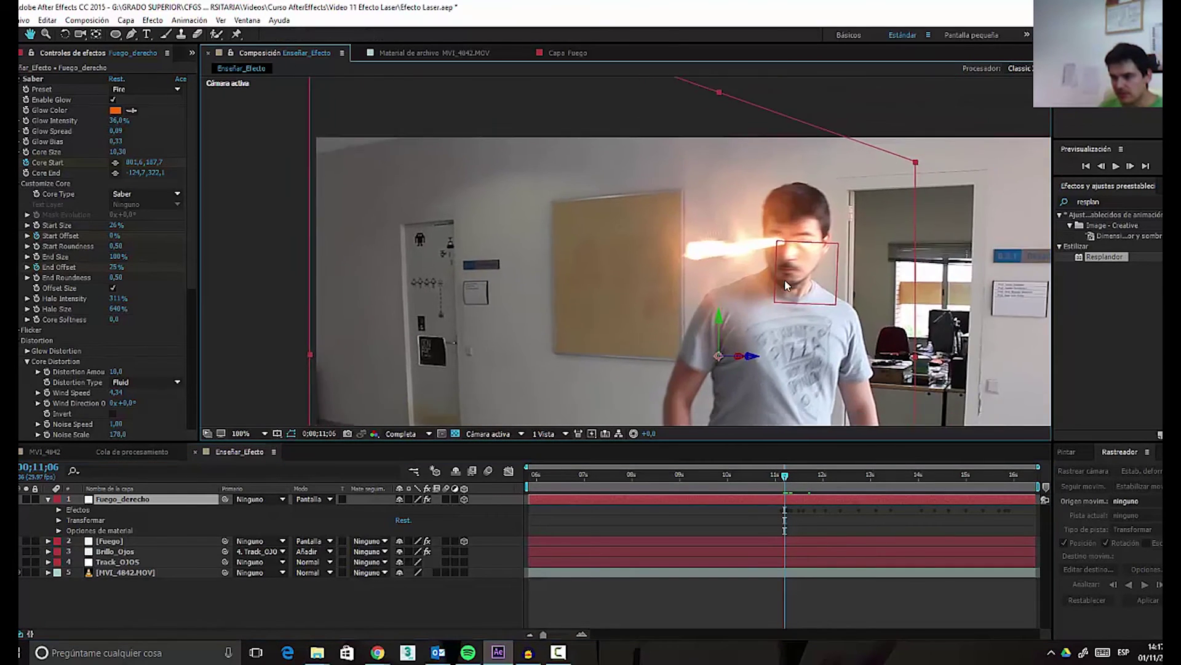
scroll(888, 243, up, 1)
click(27, 162)
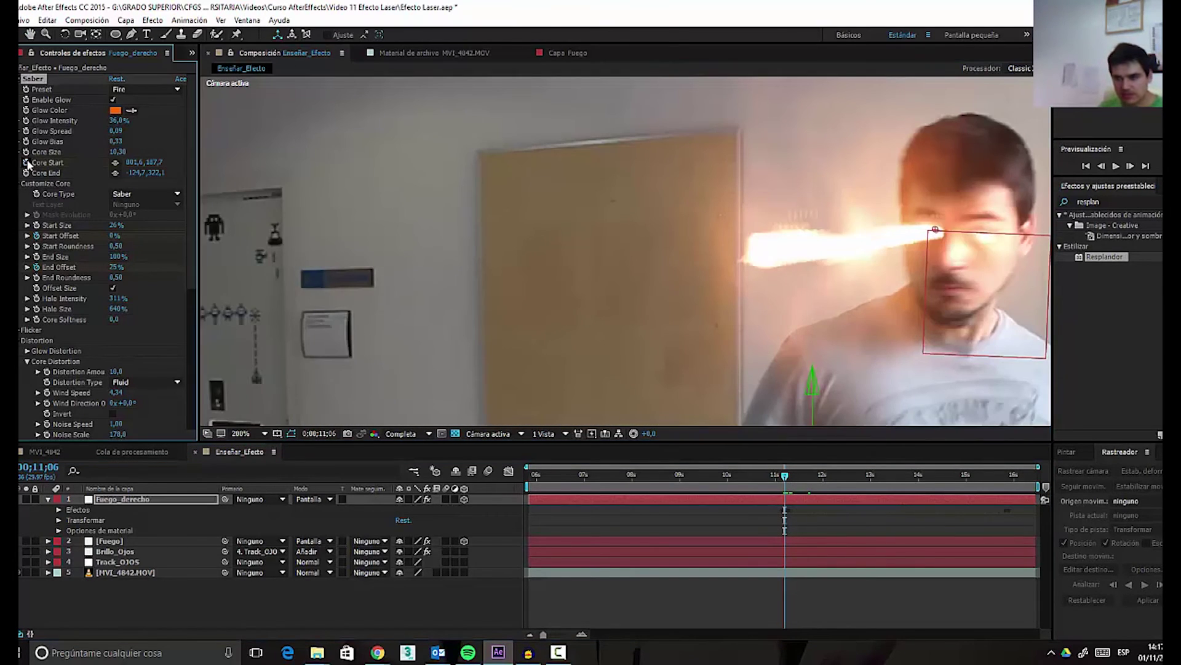
- Keyframe the Fuego_derecho beam's Core Start onto the second eye frame by frame, from 0;00;11;06 to 0;00;11;11
drag(878, 241, 825, 223)
key(Page_Down)
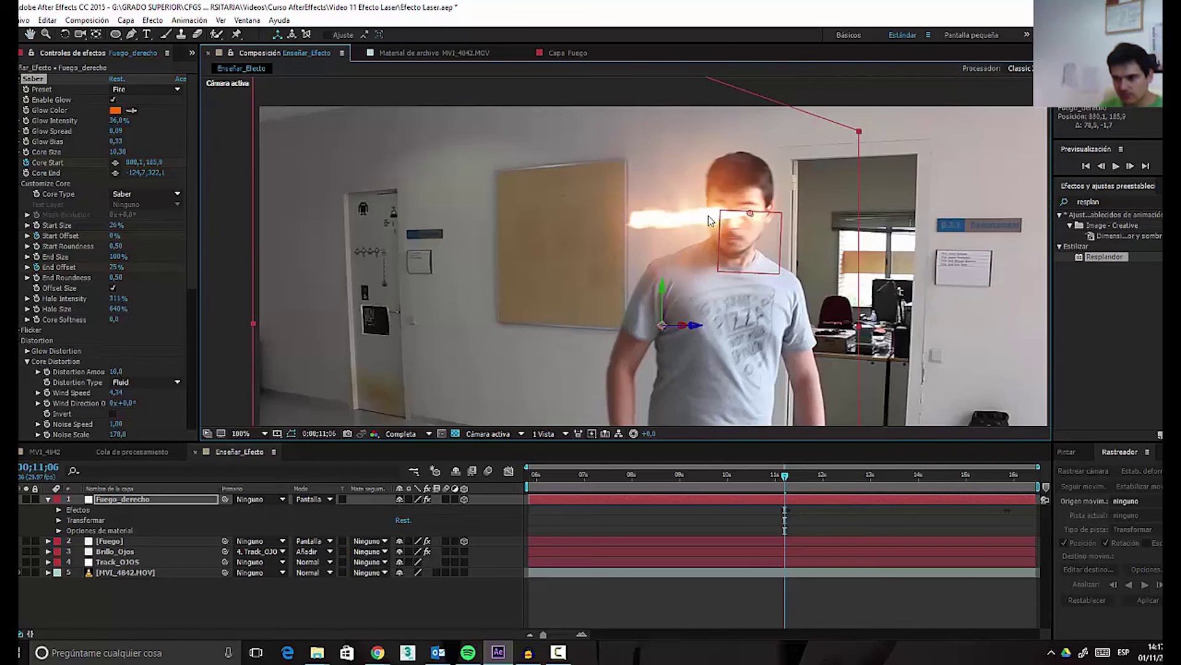
key(Page_Down)
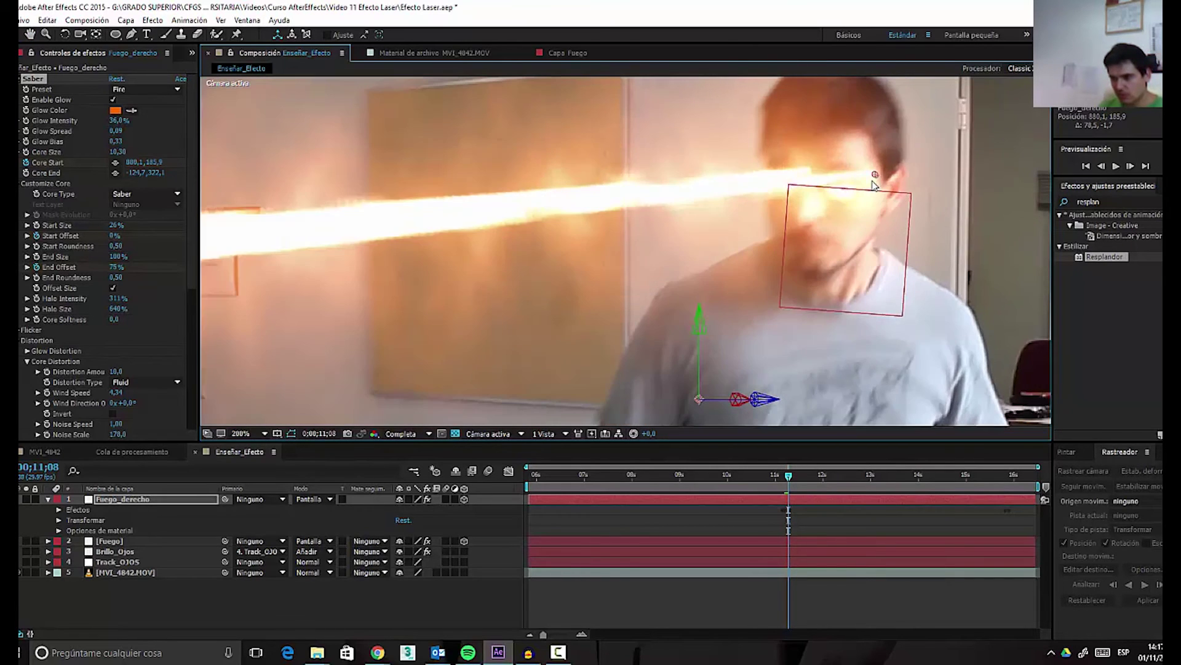
drag(879, 179, 842, 194)
key(Page_Down)
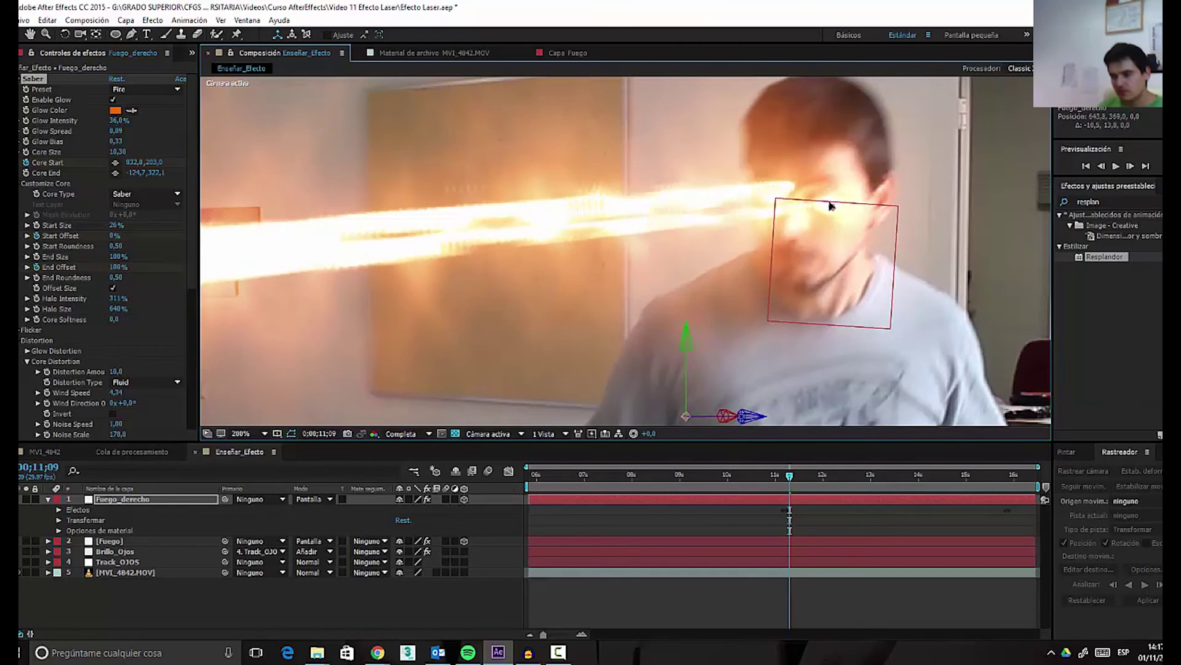
key(Page_Down)
key(Page_Down)
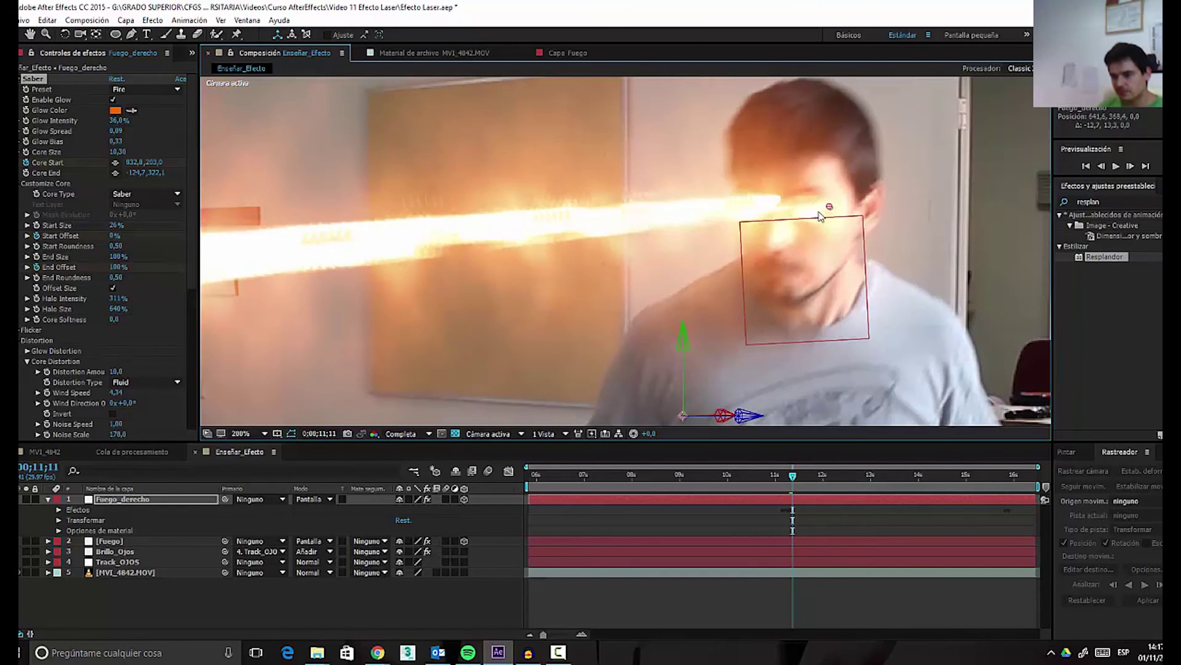
drag(830, 210, 806, 232)
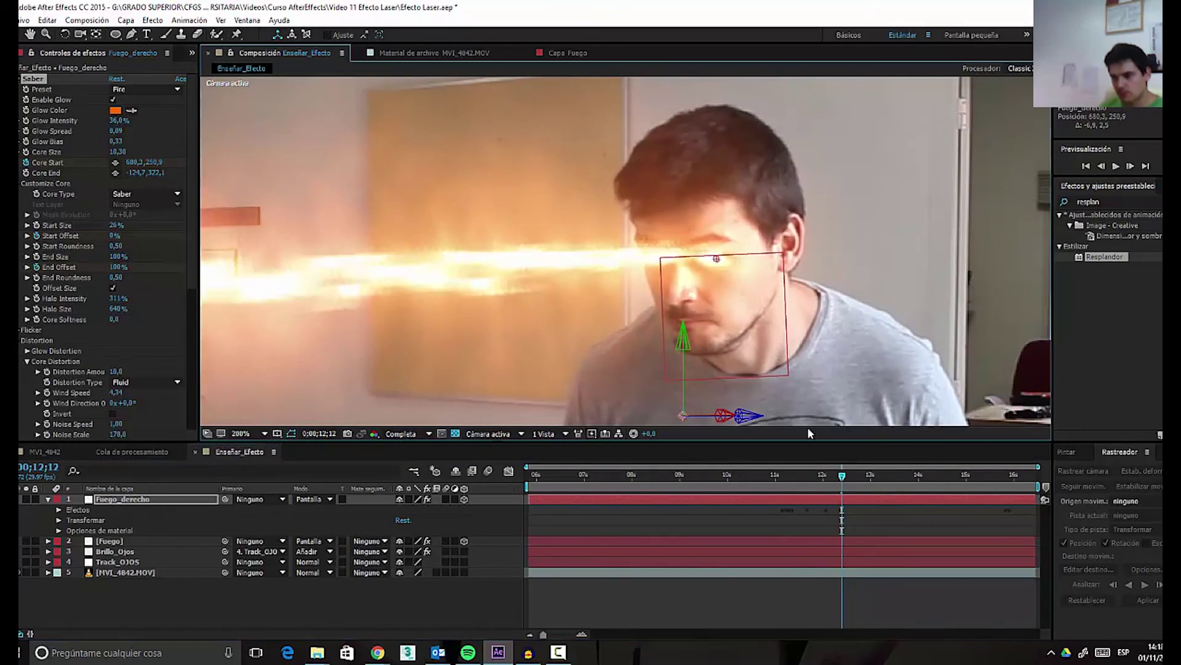
- Move the Fuego_derecho beam's Core End to -183,5, 340,4 at 0;00;11;17, so the two beams spread apart outside the frame
mouse_move(842, 475)
mouse_down()
mouse_move(958, 481)
mouse_move(826, 483)
mouse_up()
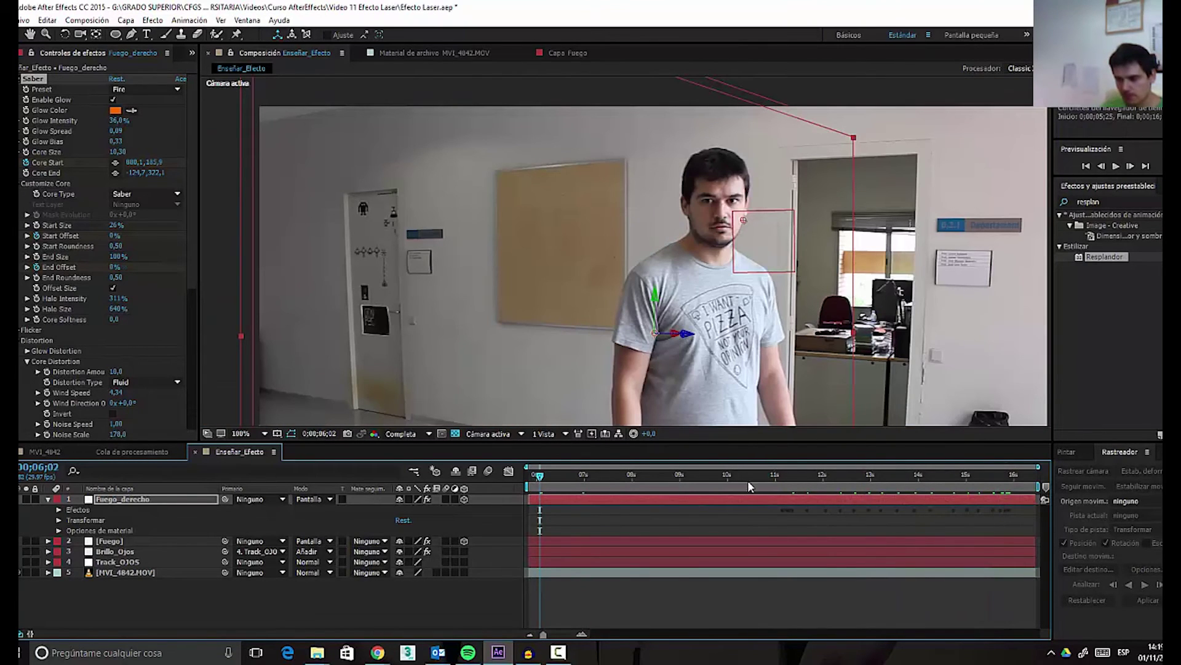
click(801, 483)
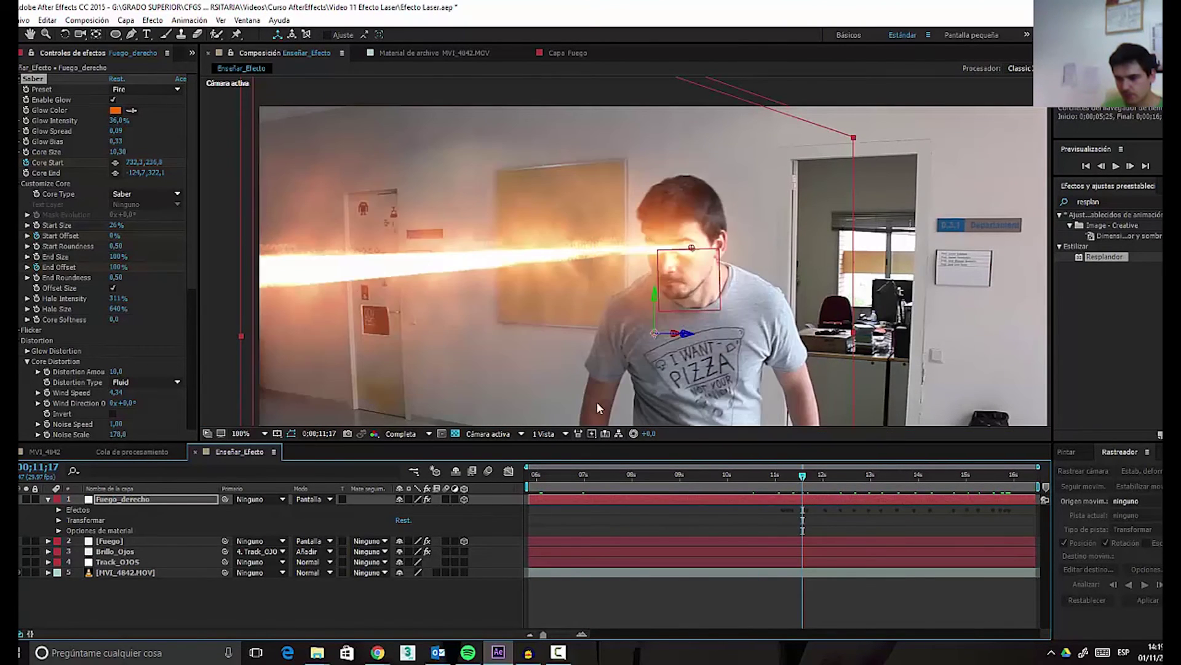
scroll(408, 345, down, 1)
drag(408, 345, 461, 338)
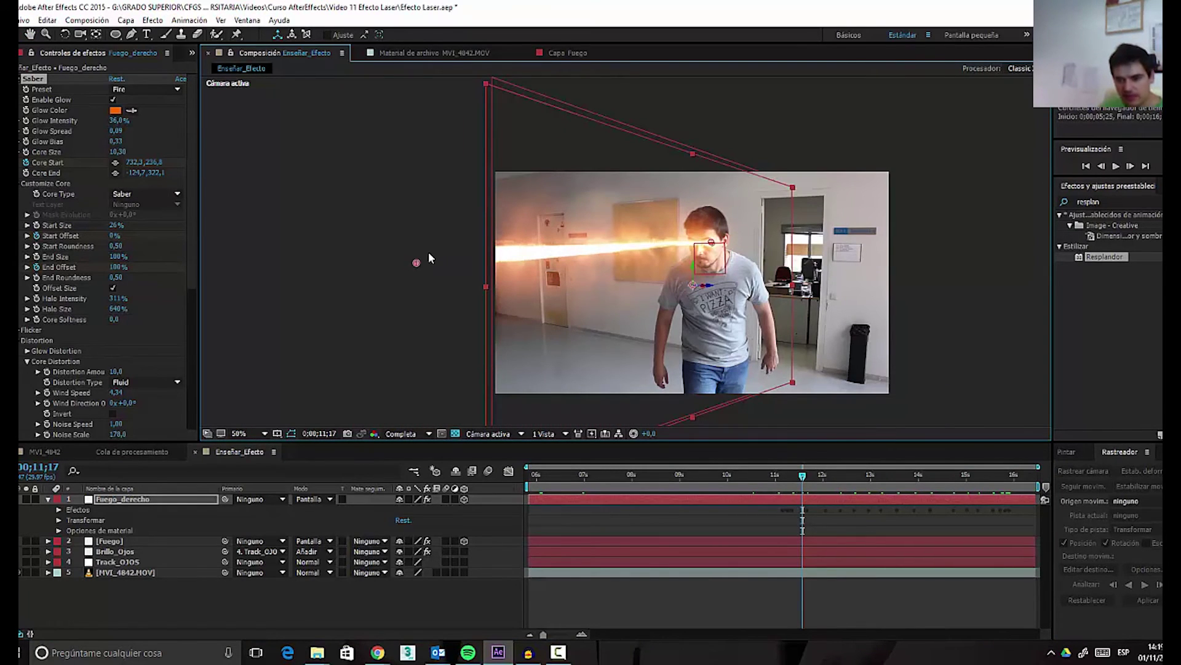
drag(420, 265, 430, 275)
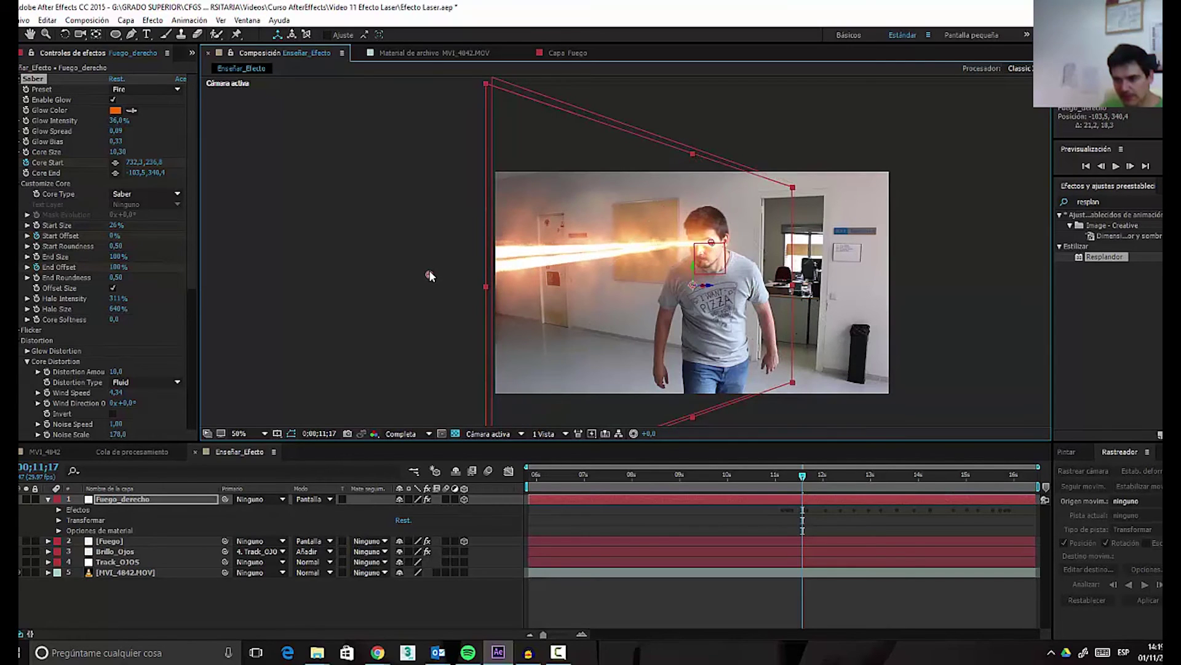
scroll(583, 245, up, 1)
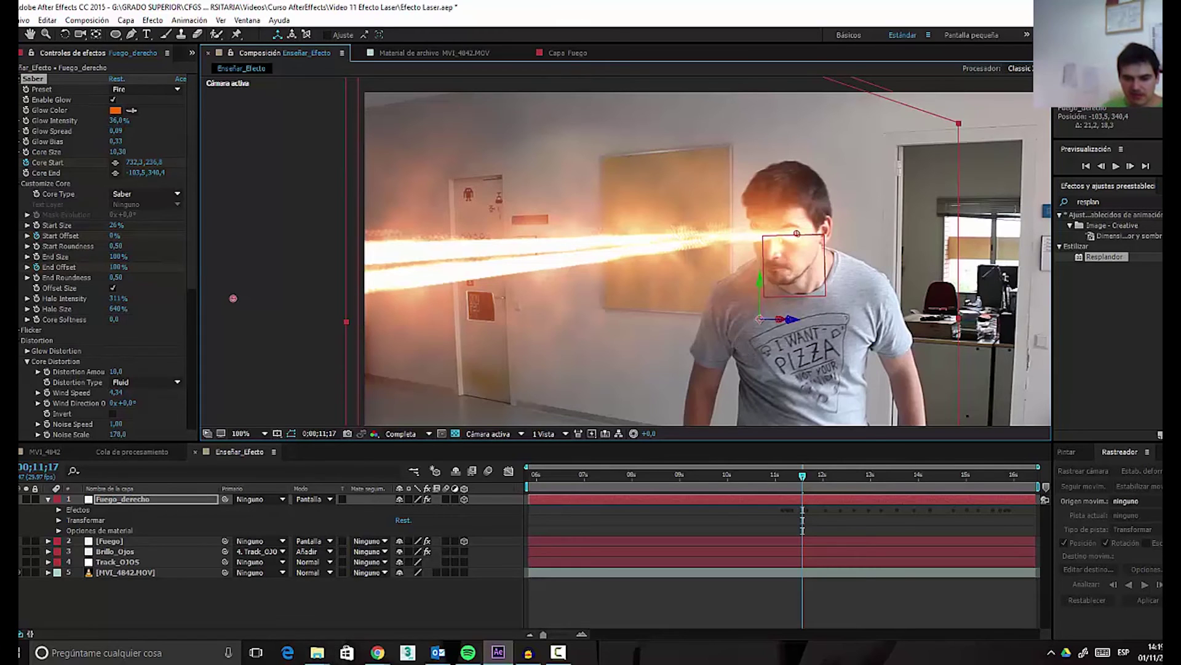
- Add an adjustment layer above all layers with the playhead at 0;00;10;17 and rename it Desenfoque
click(48, 499)
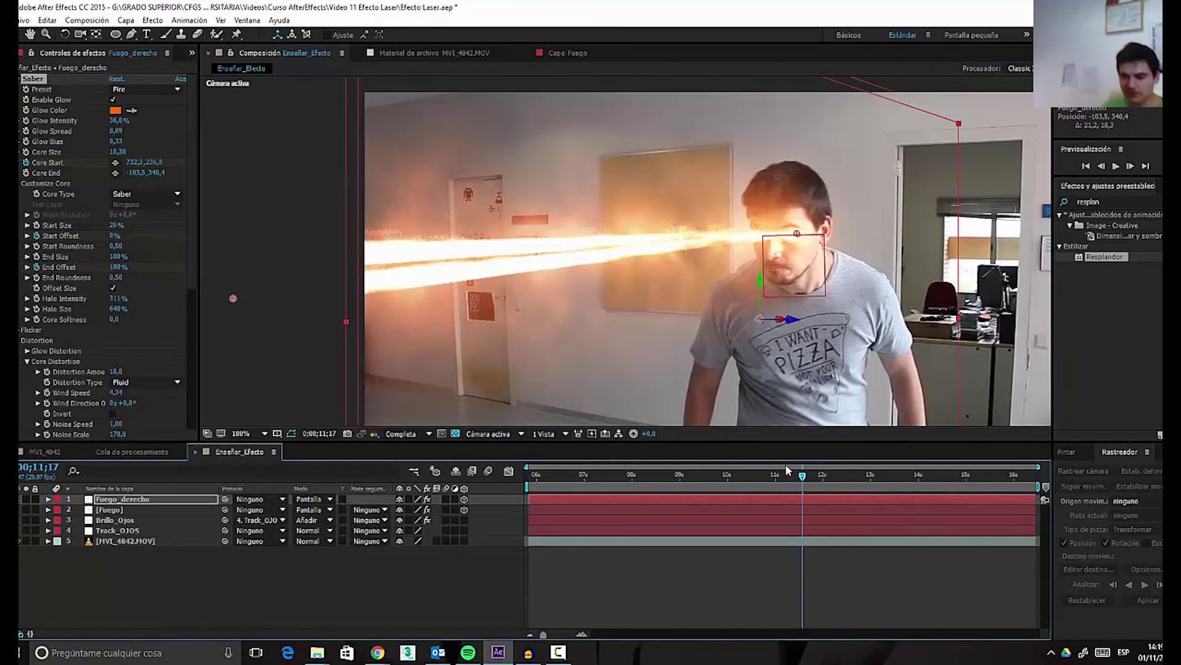
drag(782, 477, 755, 478)
key(comma)
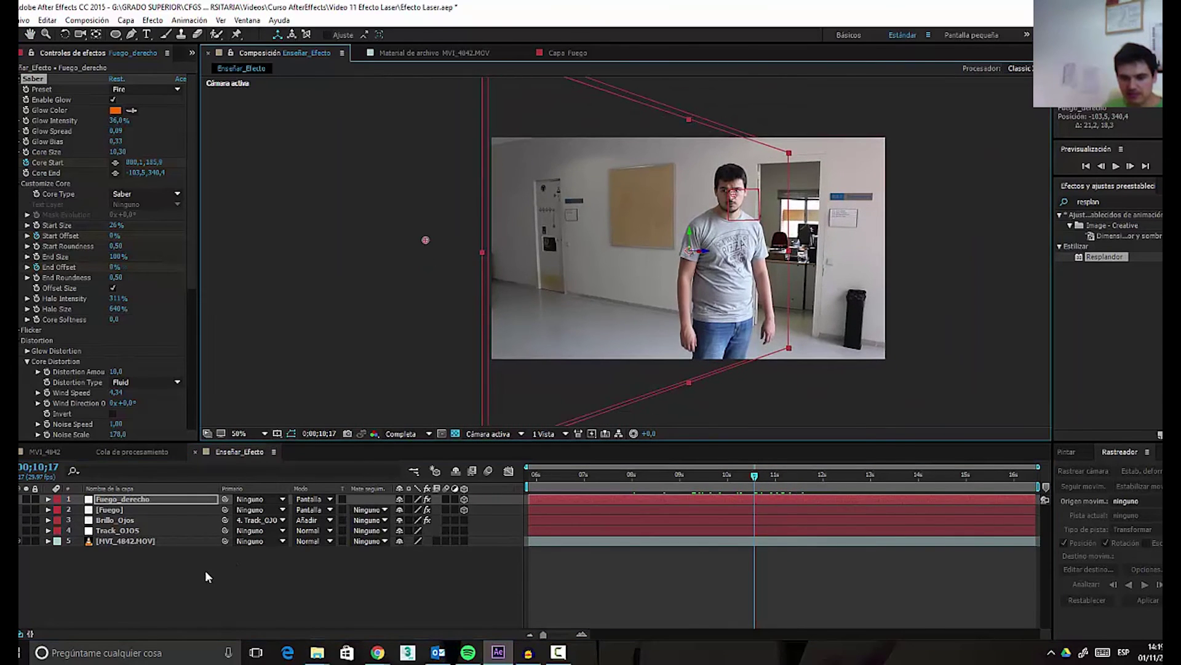
right_click(196, 579)
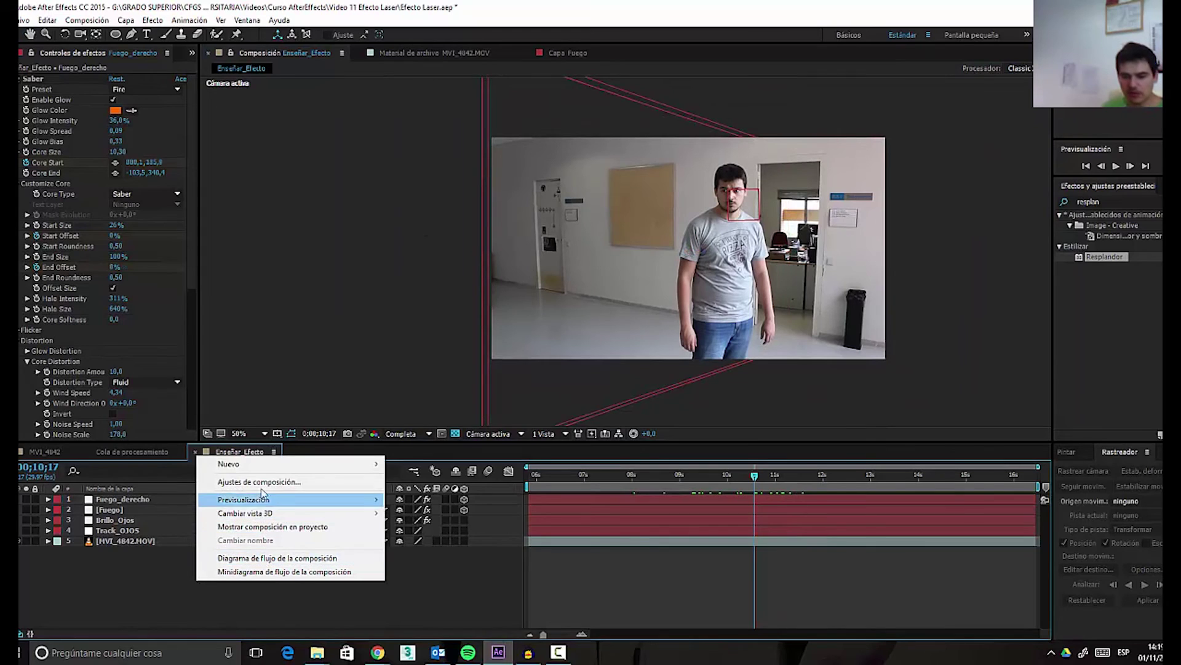
mouse_move(264, 466)
click(92, 559)
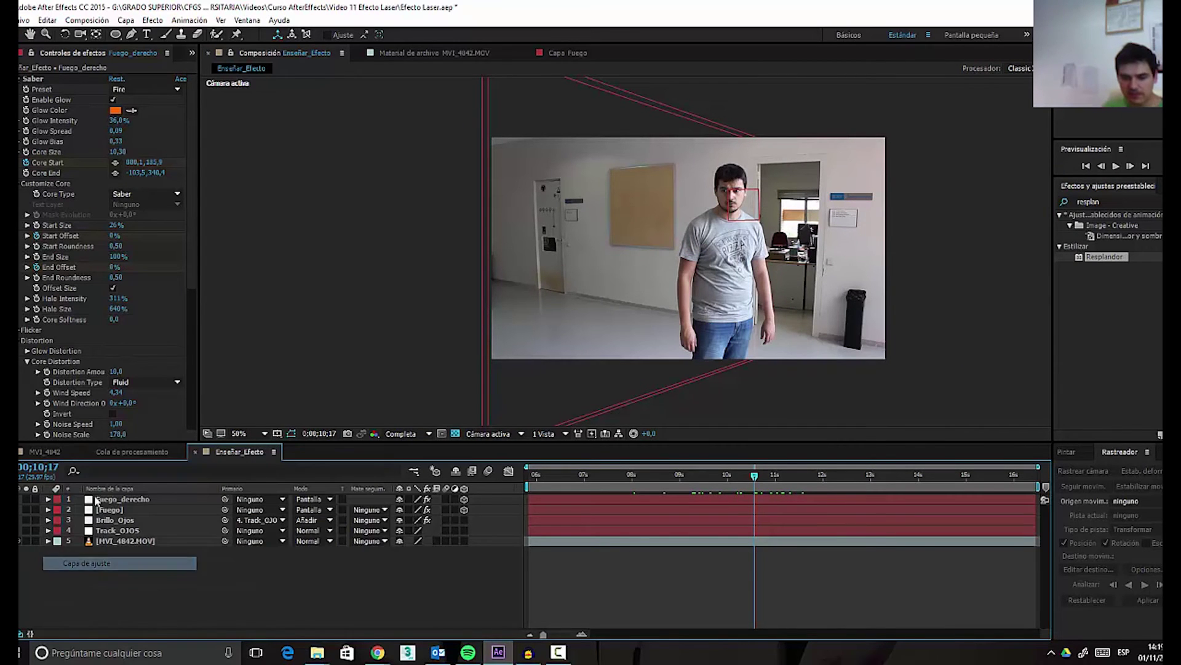
right_click(104, 499)
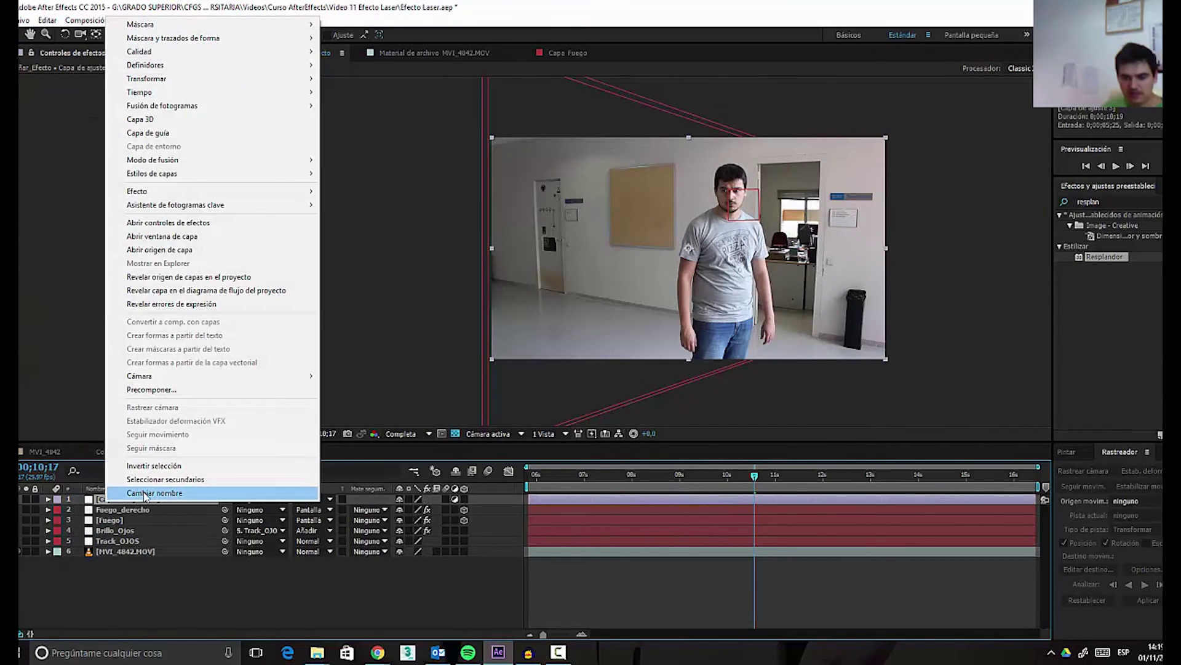
click(142, 492)
text(Desenfoq)
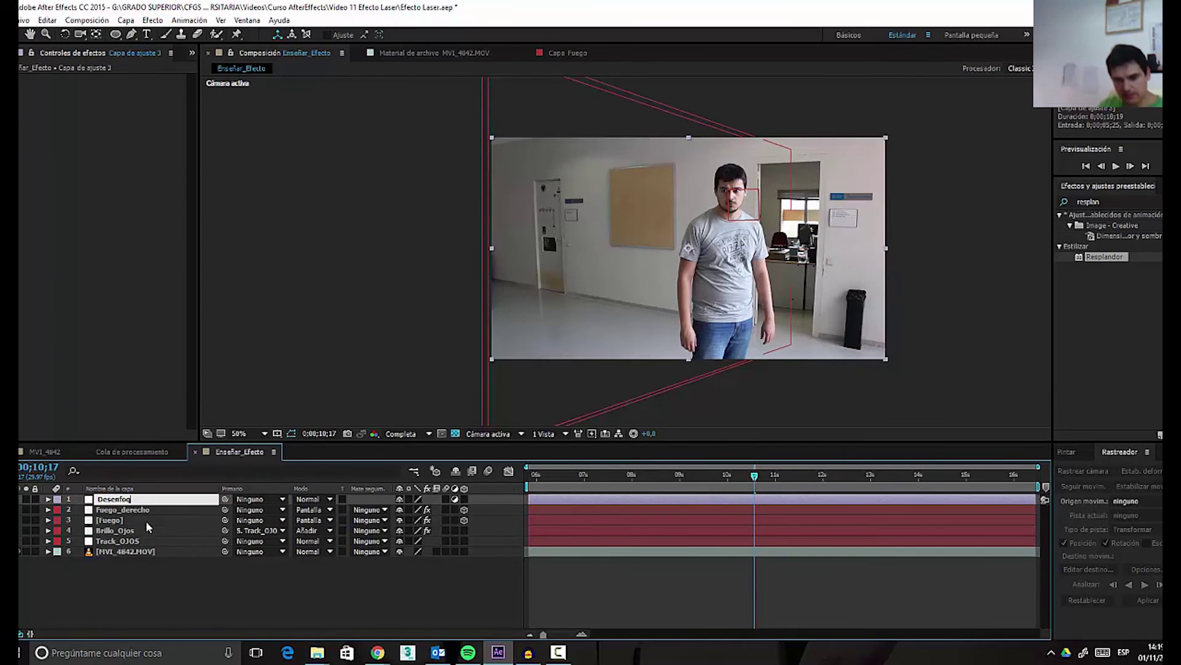
text(ue)
key(Return)
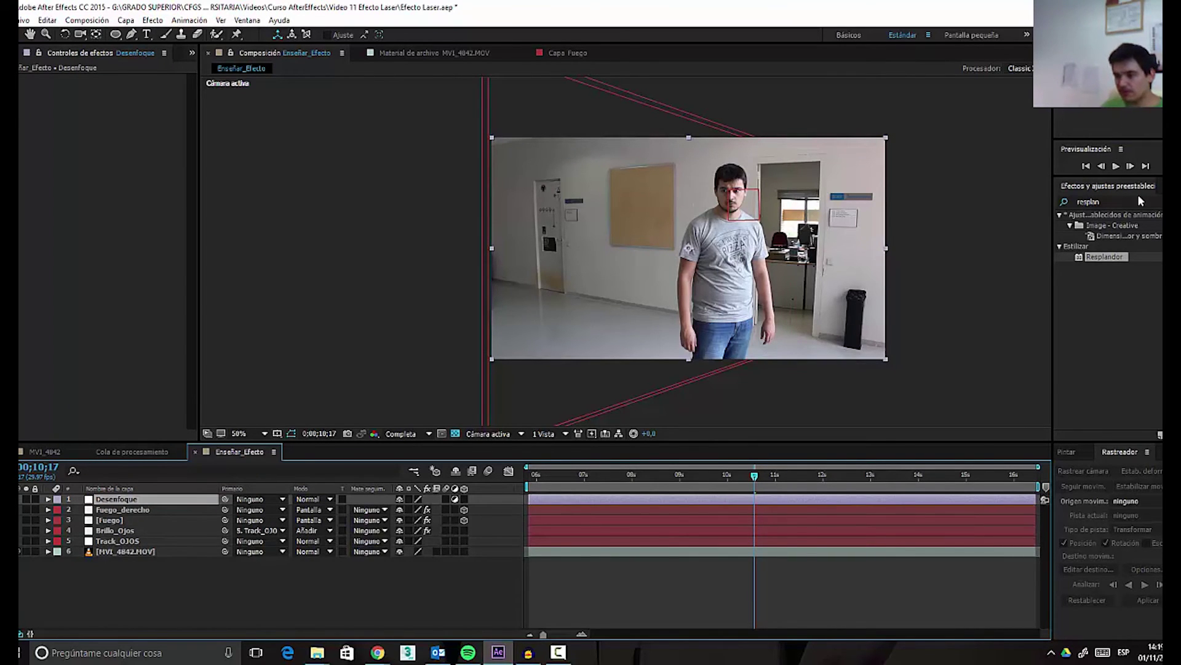
- Apply the Desenfoque radial effect to the Desenfoque layer and set its Nivel to 0
click(1122, 201)
text(radial)
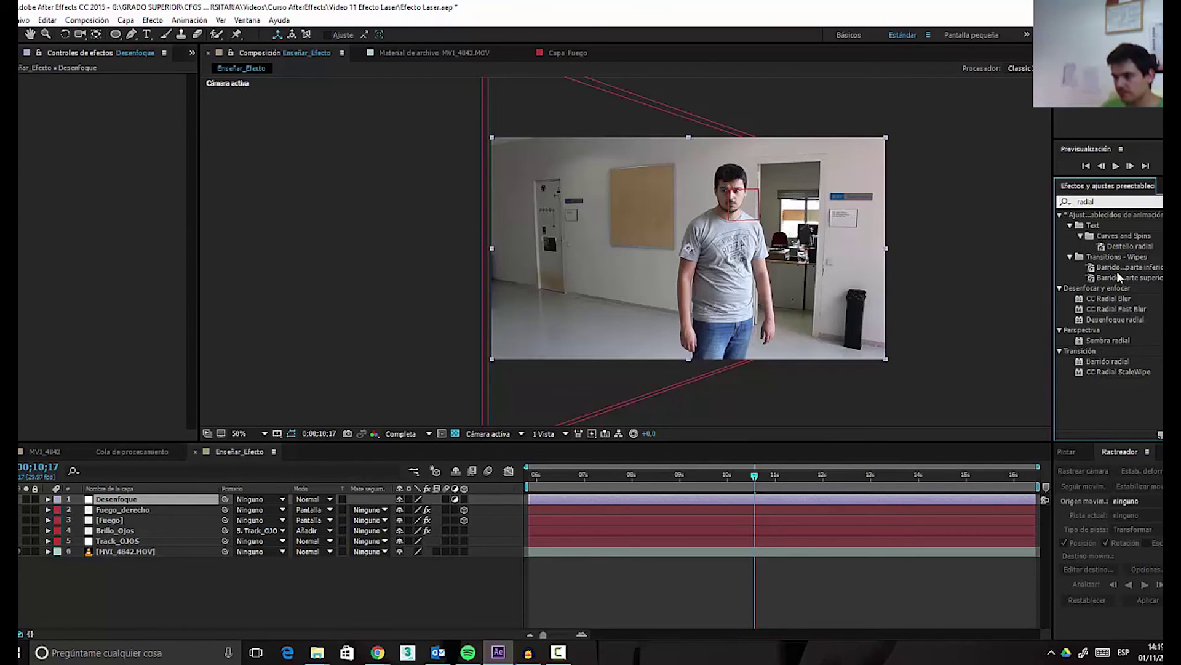
double_click(1106, 320)
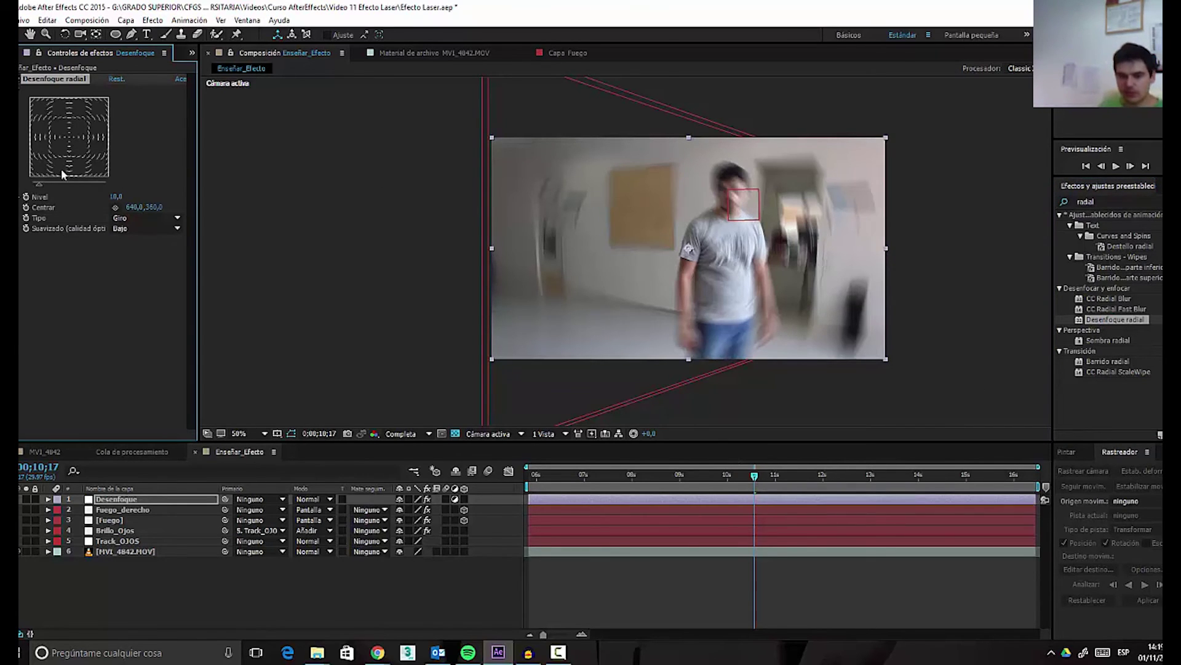
click(116, 196)
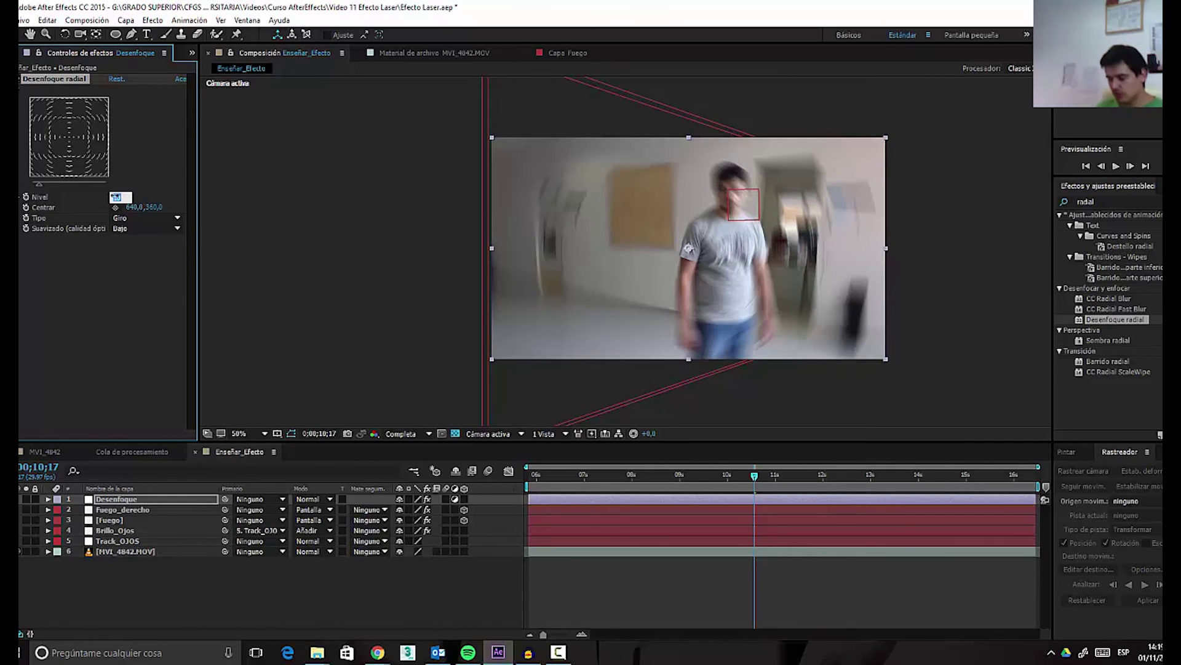
text(0)
key(Return)
- Find the last frame before the beams fire, 0;00;11;05, and start keyframing the radial blur's Nivel there at 0
drag(755, 478, 781, 482)
key(Page_Down)
key(Page_Down)
key(Page_Up)
key(Page_Down)
key(Page_Up)
scroll(772, 334, up, 1)
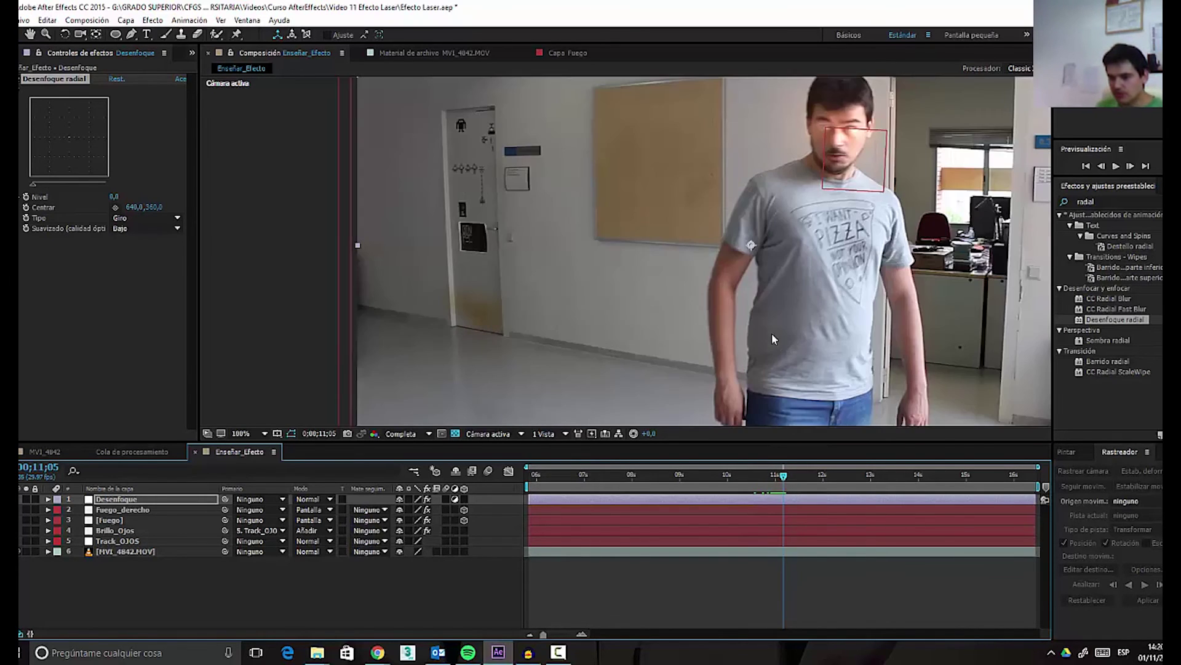
drag(801, 313, 746, 335)
key(Page_Up)
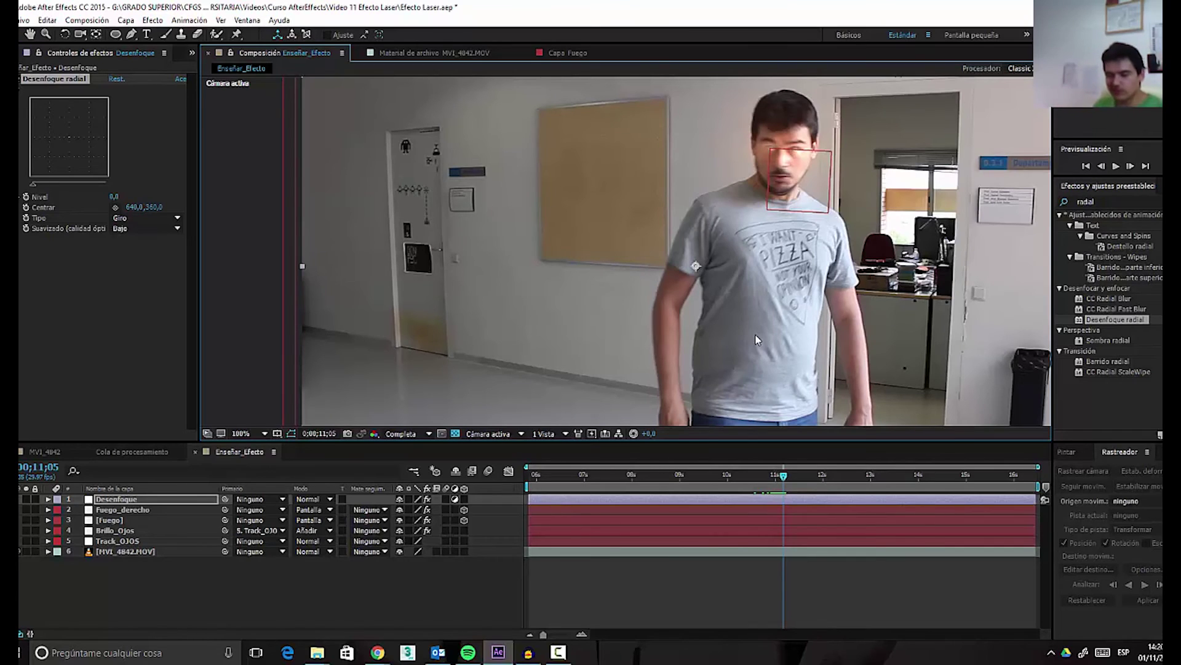
click(26, 196)
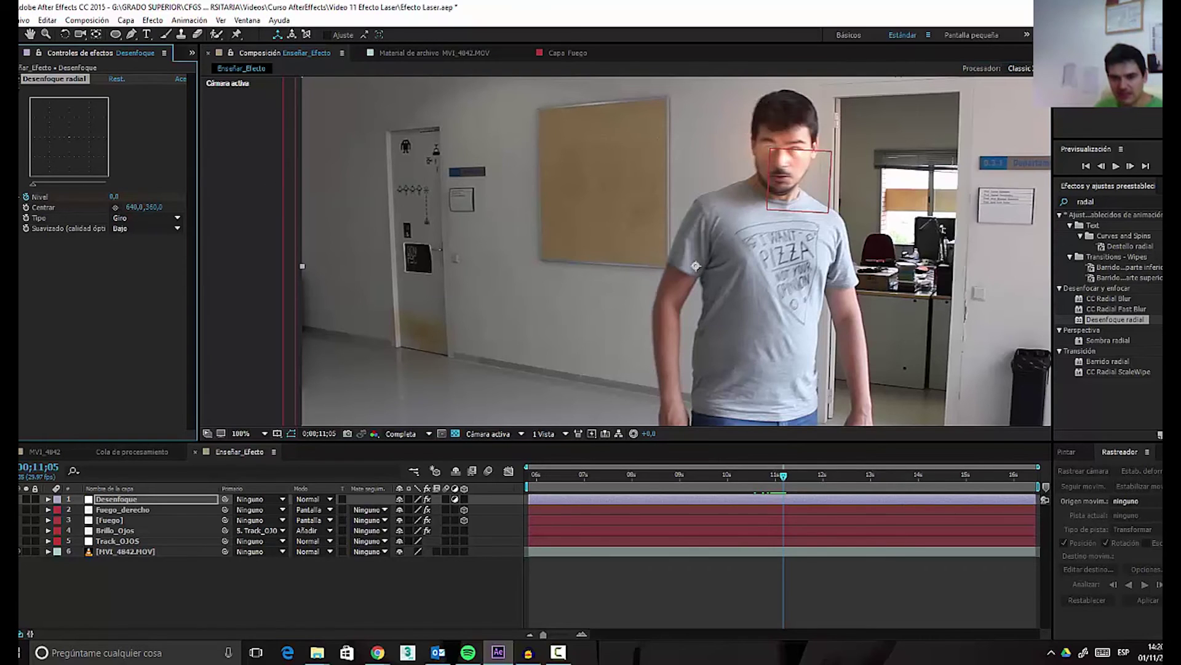
- Set the radial blur's Nivel to 7 one frame further on, at 0;00;11;06
key(Page_Down)
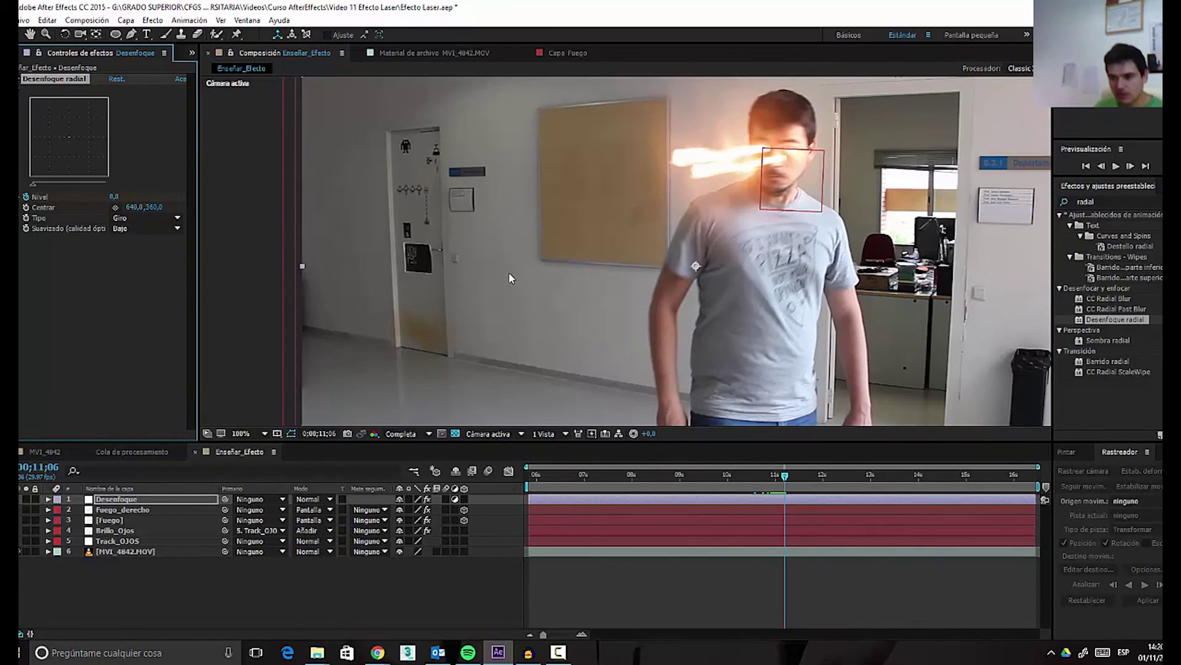
click(116, 197)
text(7)
key(Return)
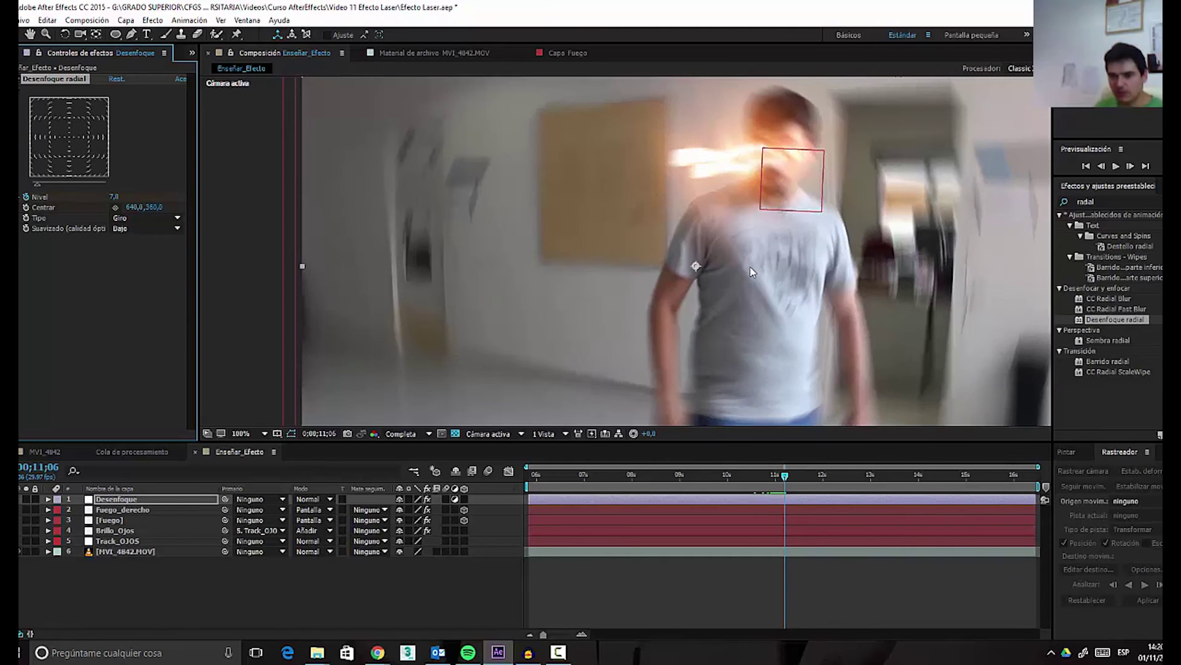
- Return the radial blur's Nivel to 0 at 0;00;11;11
key(Page_Down)
key(Page_Down)
key(Page_Down)
key(Page_Down)
key(Page_Down)
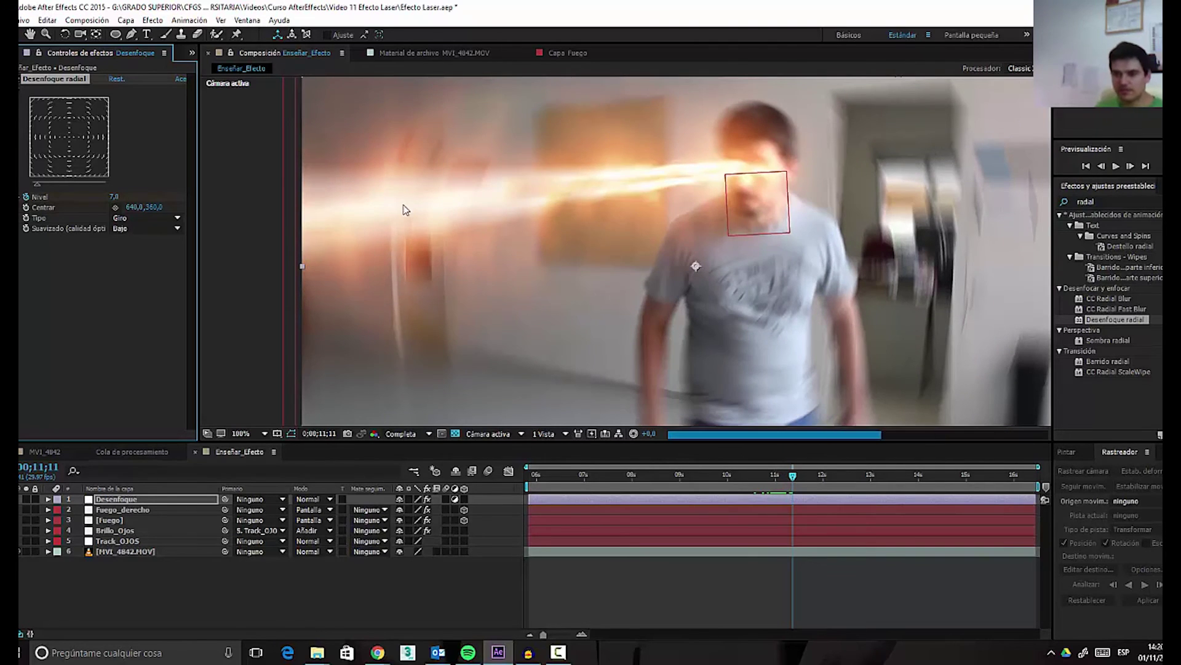
drag(116, 196, 102, 196)
- Preview the beam firing with the blur burst several times, starting from about 0;00;10;10
drag(793, 482, 743, 482)
key(comma)
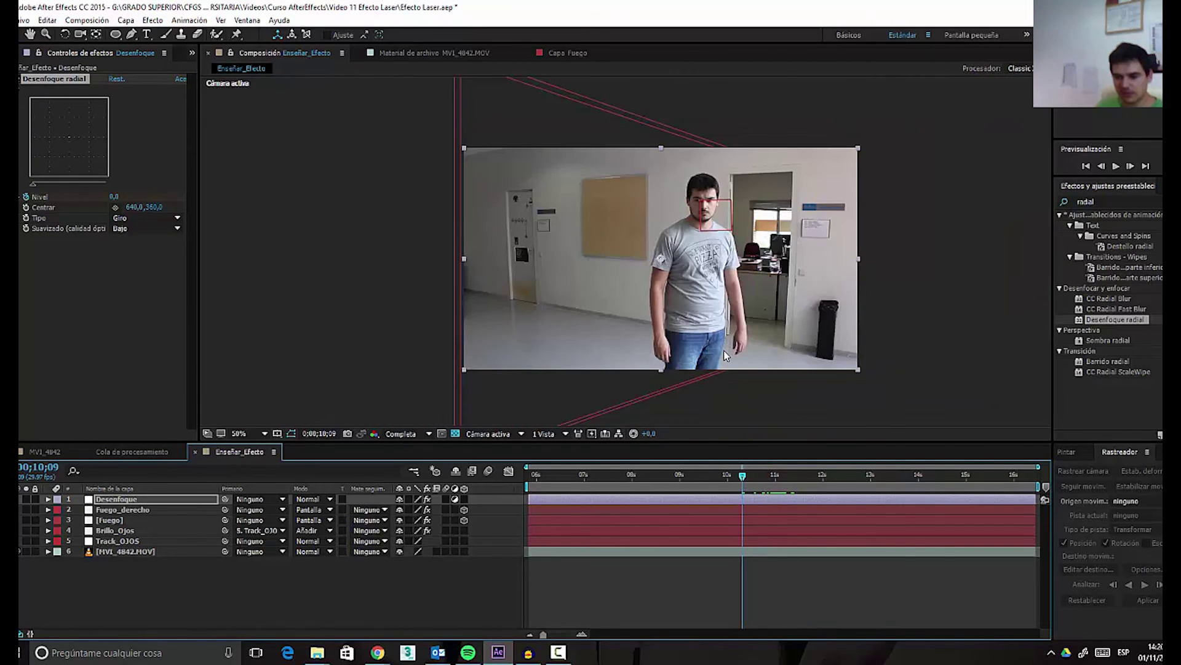
key(space)
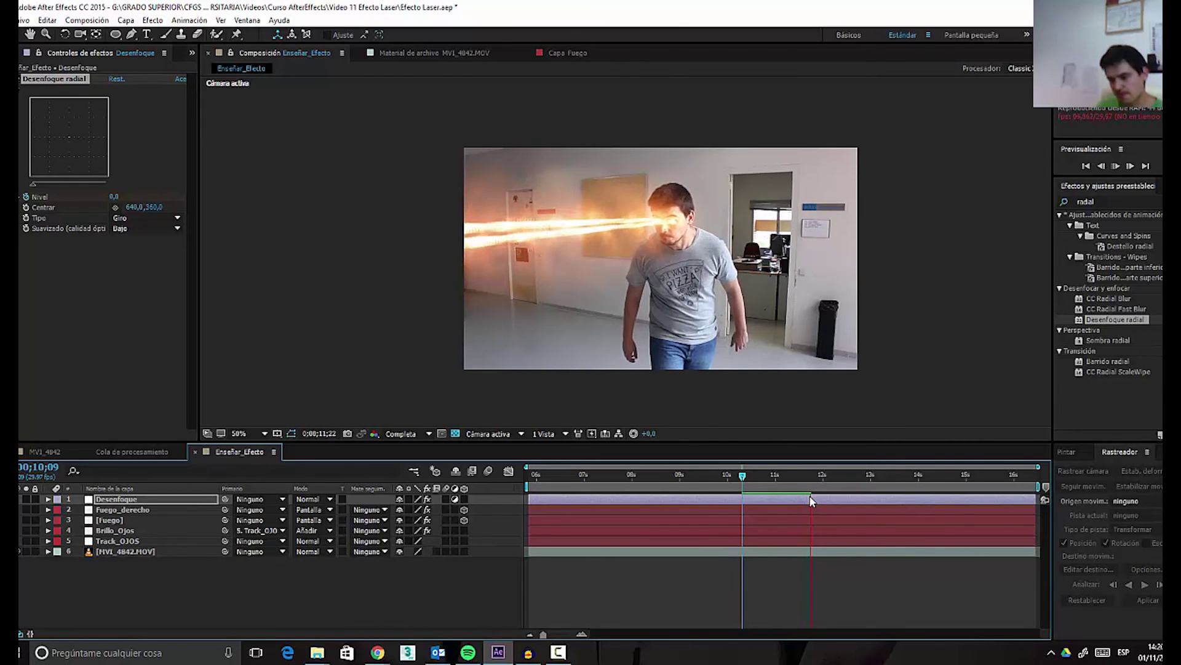
key(space)
drag(737, 475, 744, 473)
key(space)
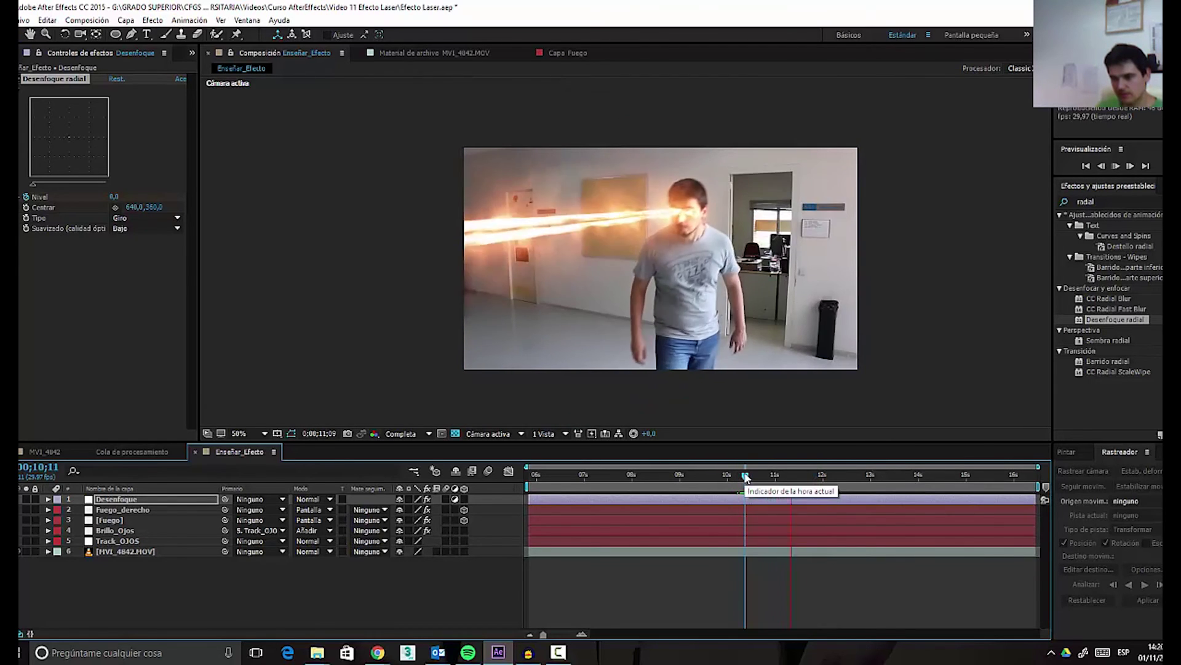
key(space)
click(744, 478)
key(space)
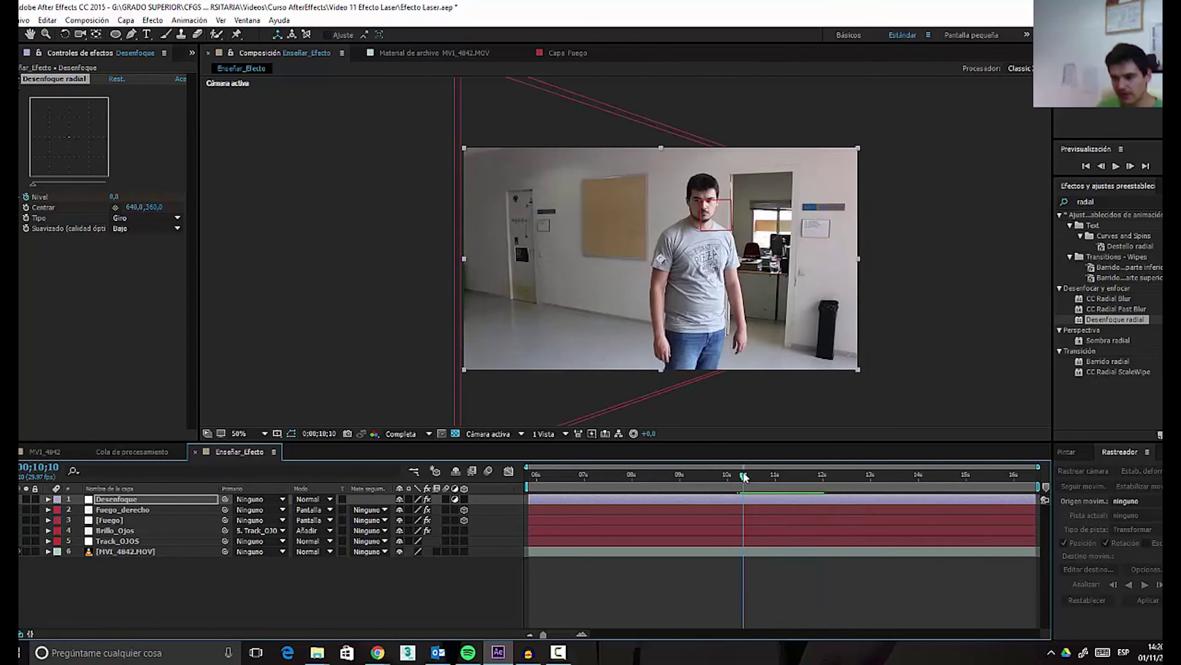
- Create a black (000000) solid layer of 1280 x 720 px above the Desenfoque layer with the playhead at 0;00;10;20
mouse_move(744, 478)
mouse_down()
mouse_move(773, 484)
mouse_move(760, 483)
mouse_up()
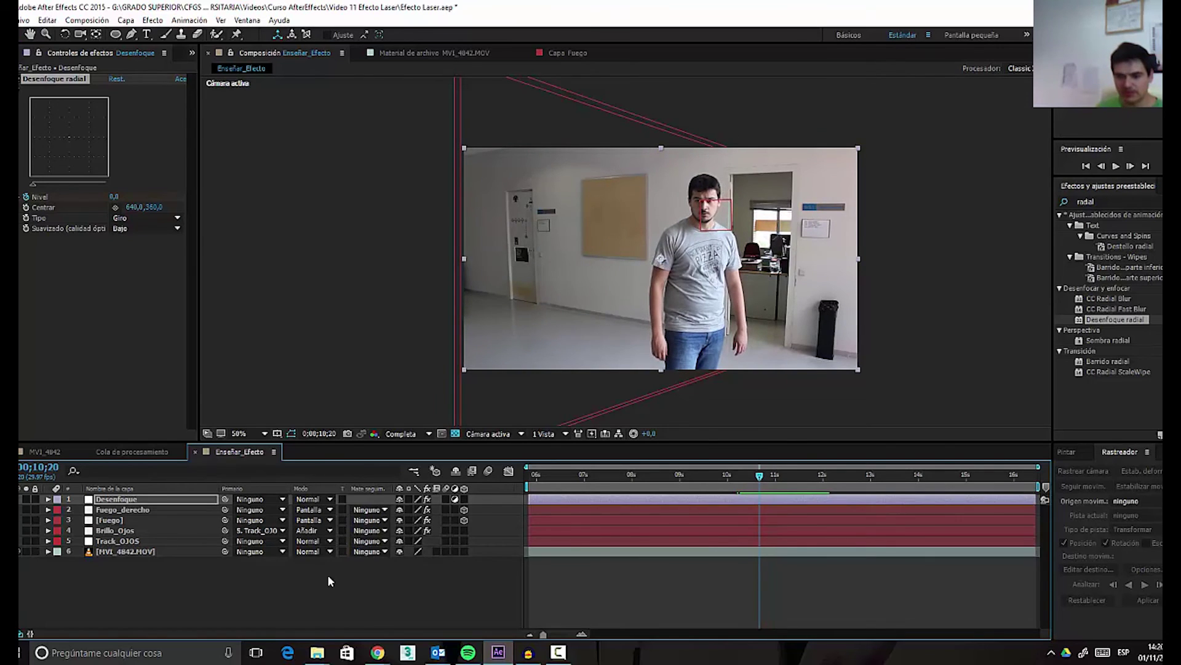
click(154, 586)
right_click(157, 580)
mouse_move(212, 464)
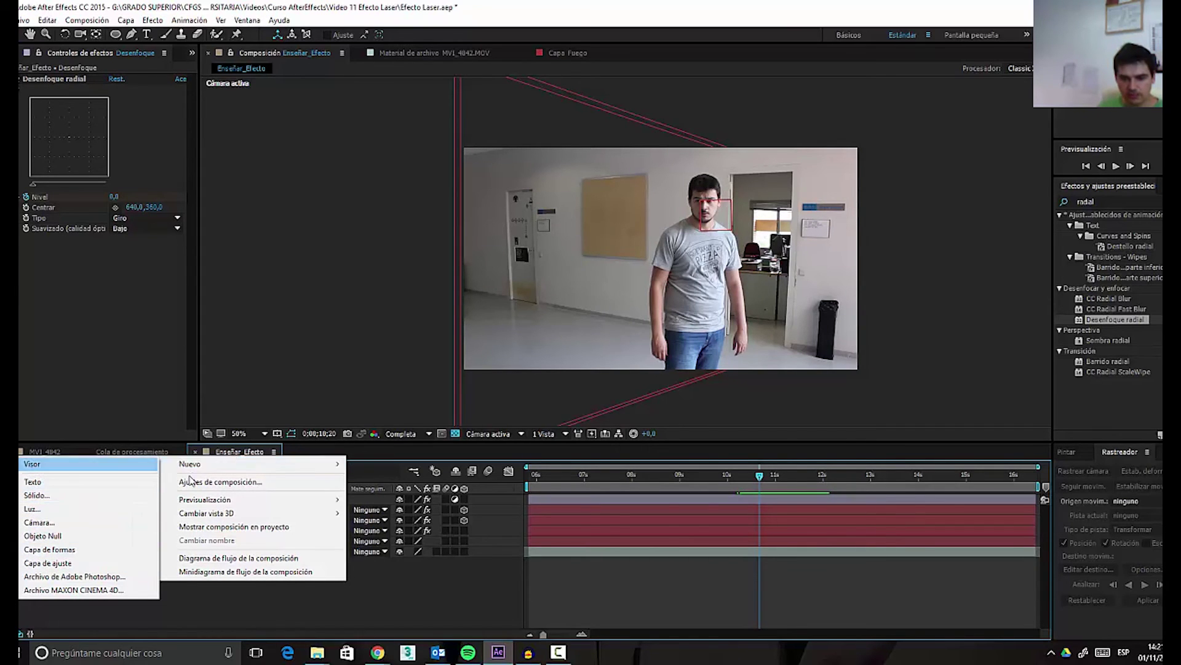
click(55, 497)
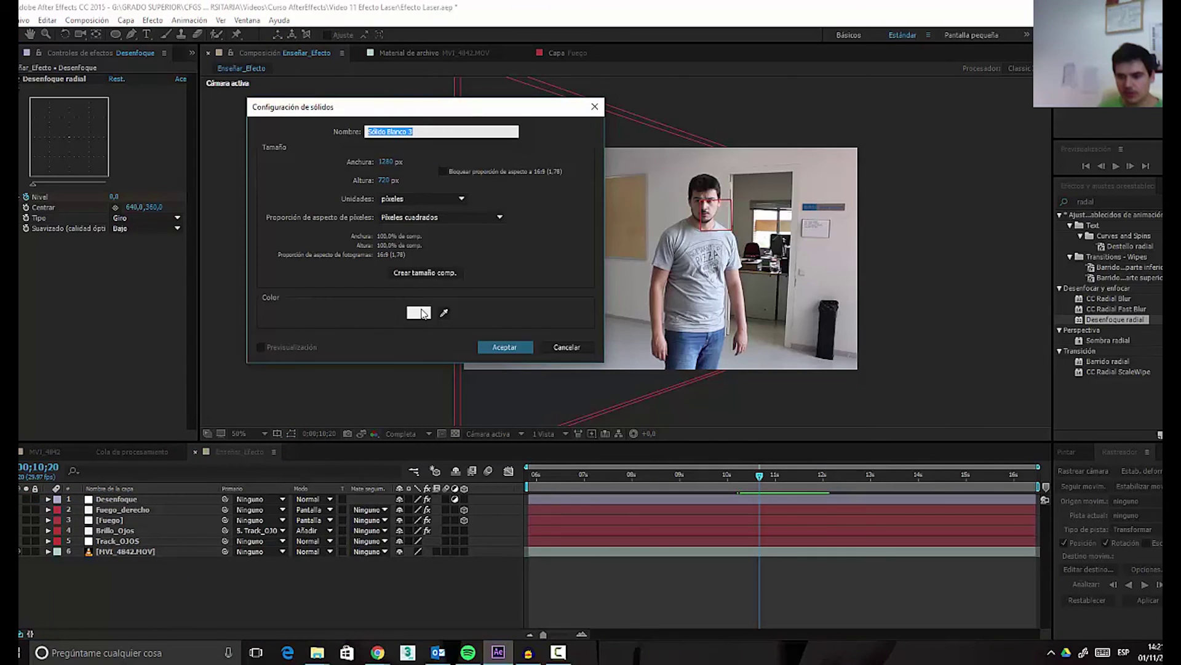
click(424, 313)
click(172, 186)
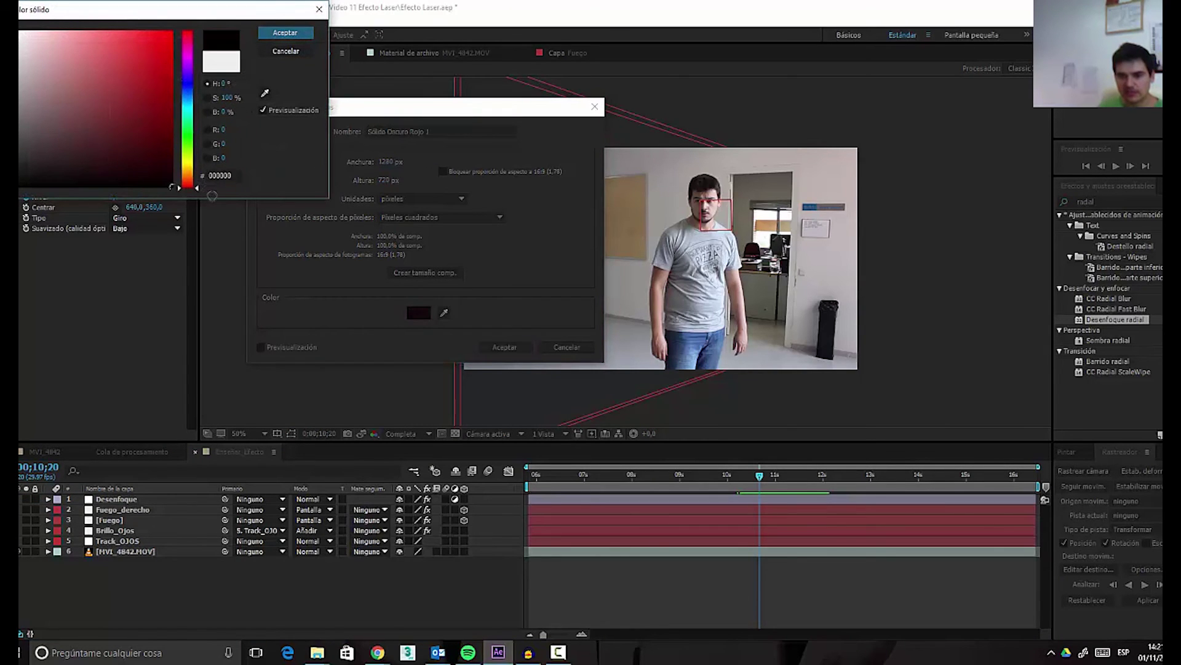
click(266, 34)
click(504, 348)
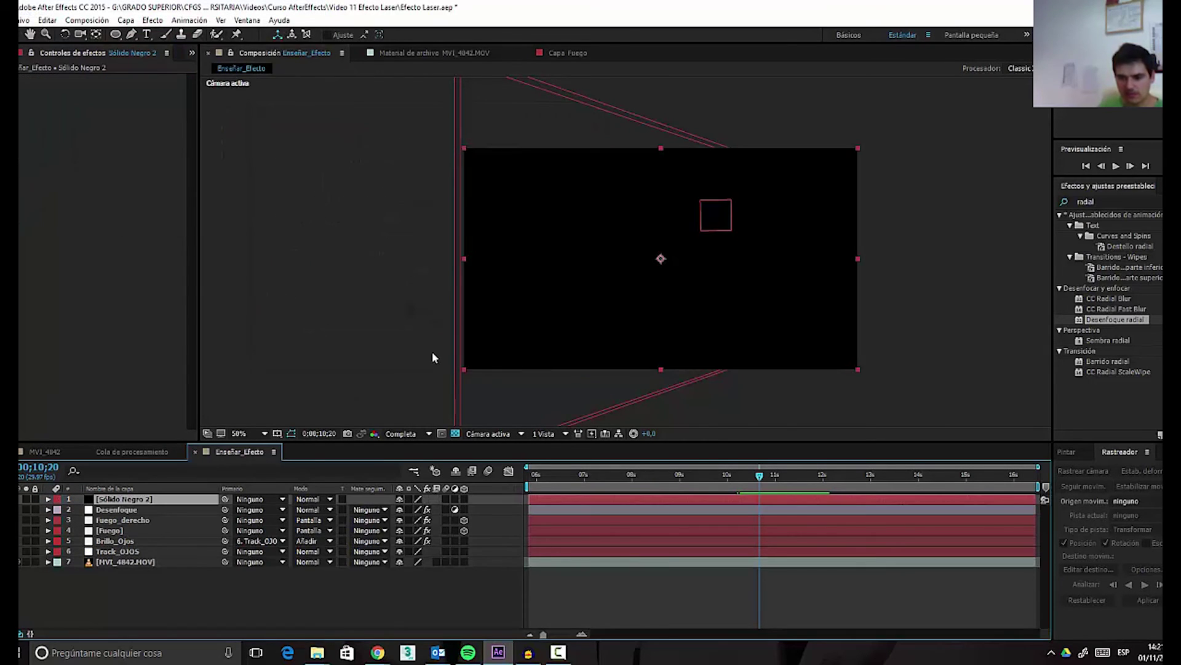
- Draw a large elliptical mask on the black solid and stretch its four vertices outward beyond the frame edges
click(116, 34)
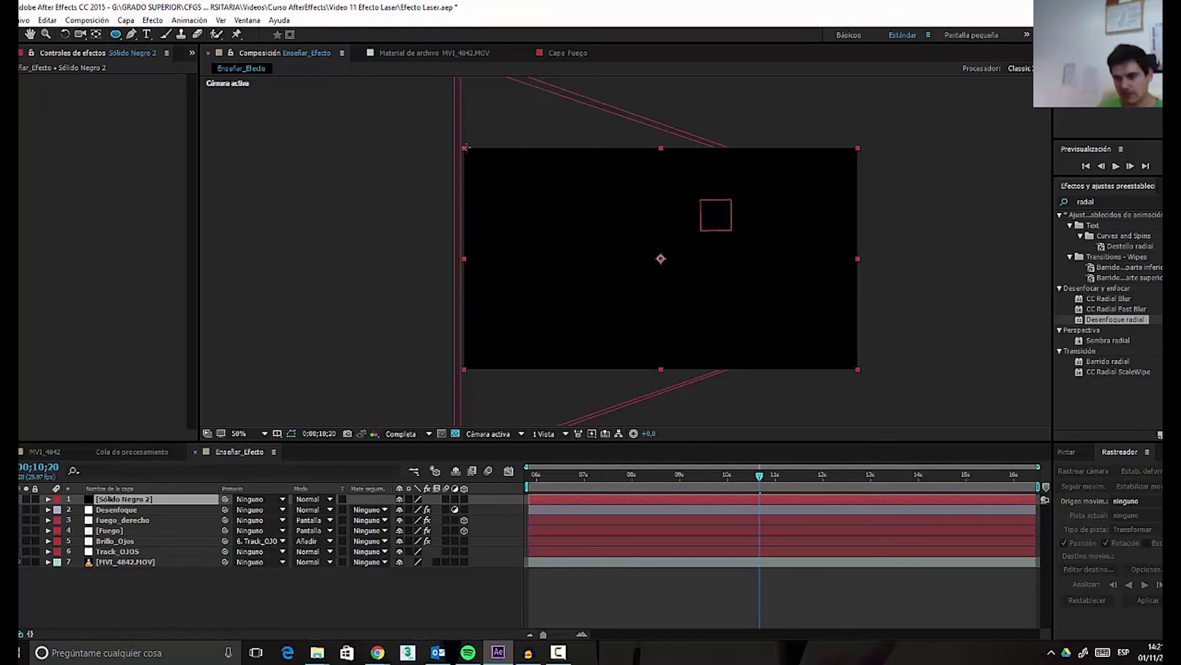
drag(466, 148, 868, 396)
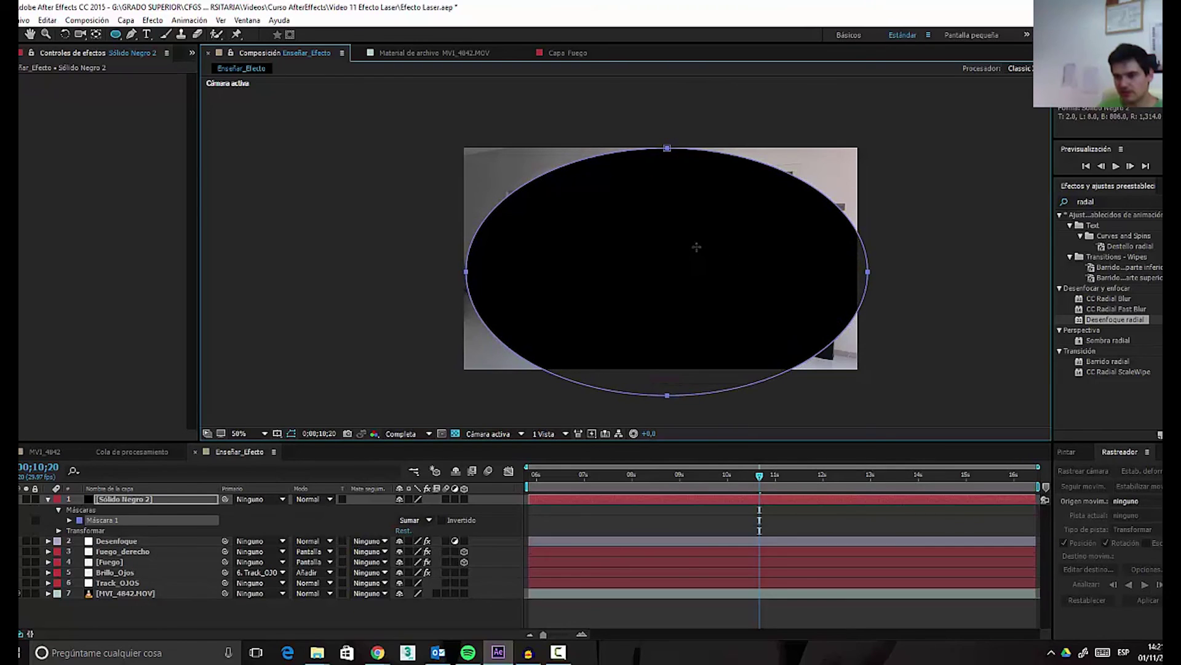
click(131, 34)
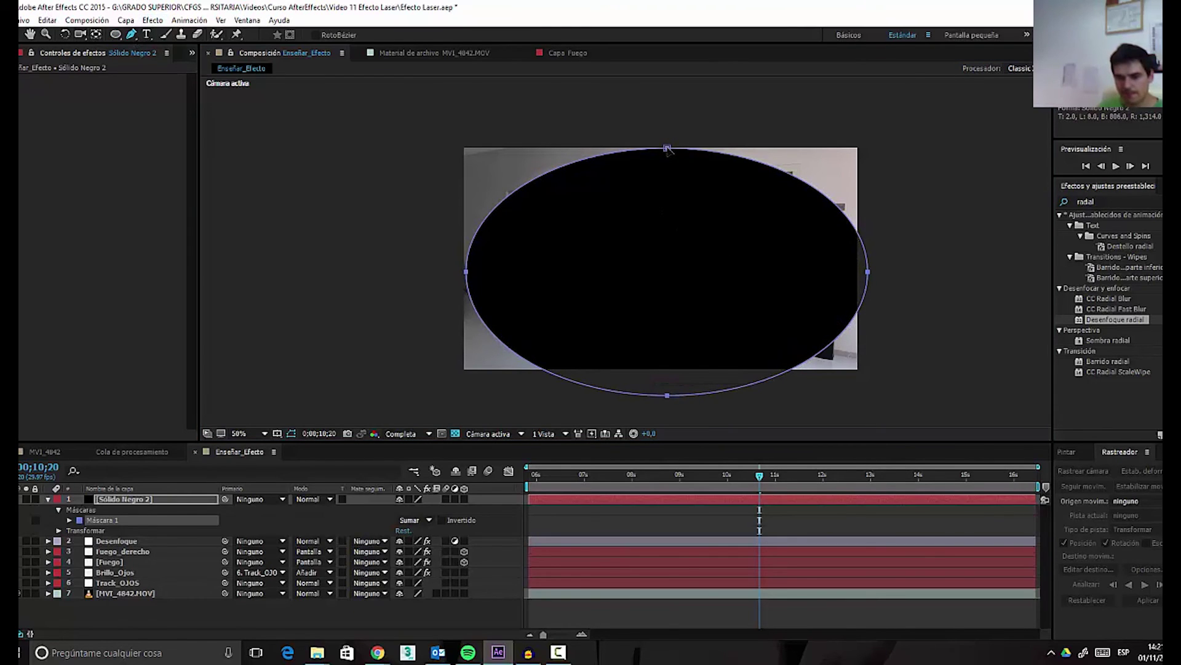
drag(667, 148, 659, 136)
drag(660, 392, 672, 388)
drag(863, 268, 878, 259)
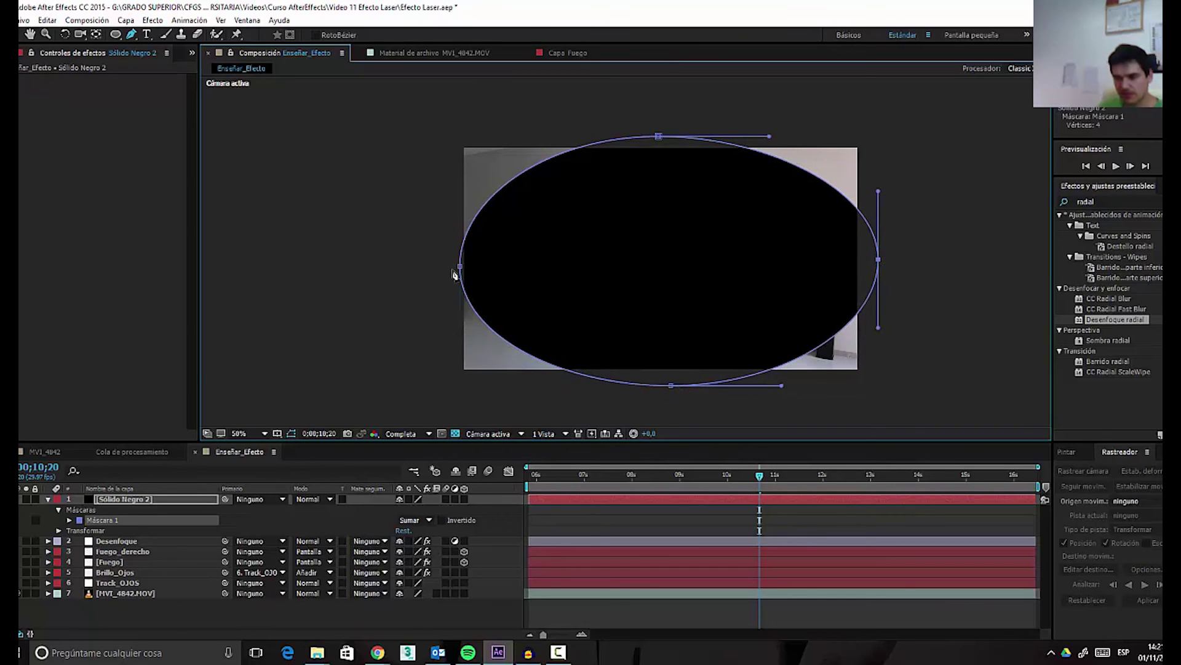
drag(460, 266, 449, 261)
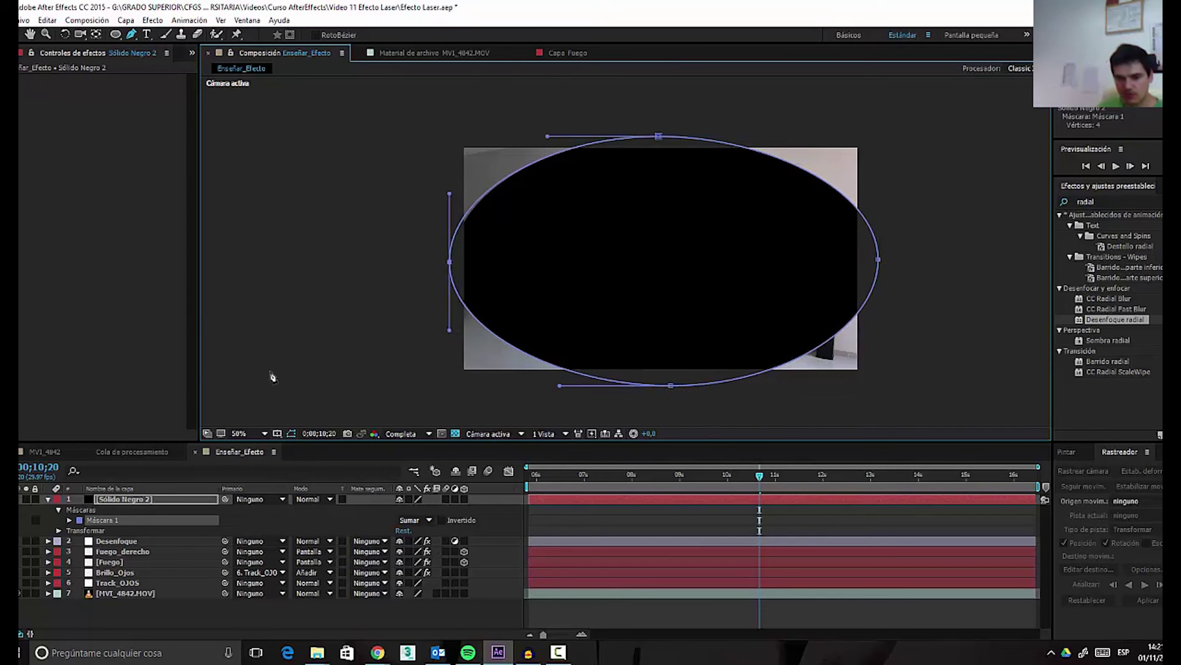
- Set the black solid's elliptical mask mode to Restar
click(69, 520)
click(117, 517)
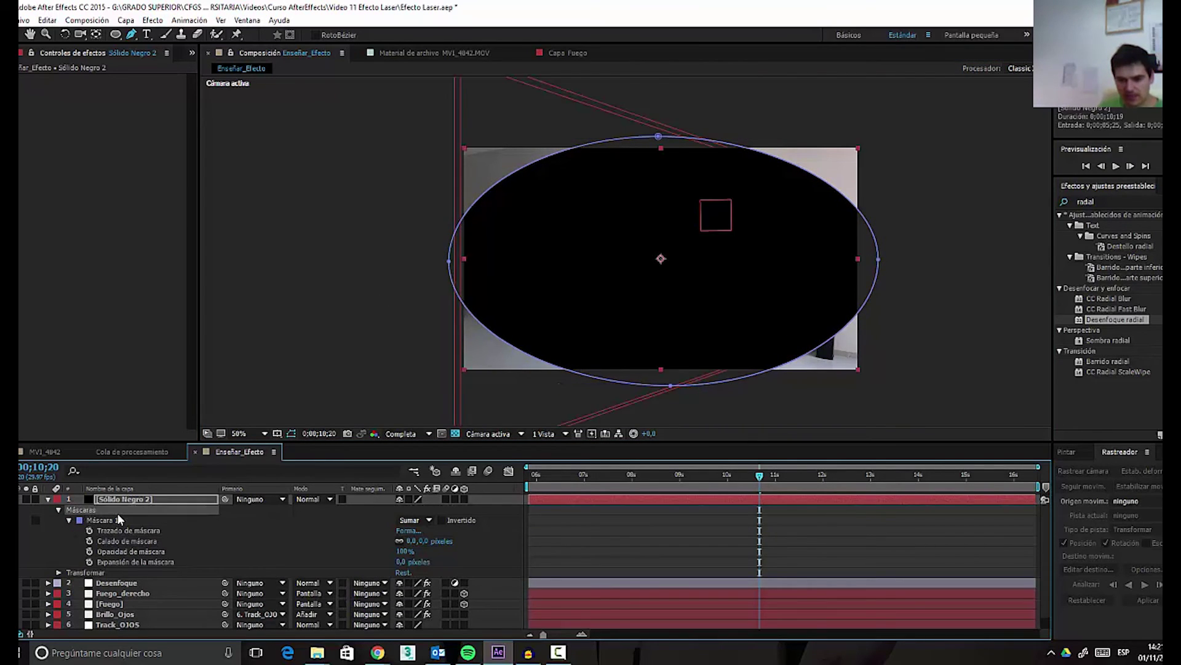
click(429, 520)
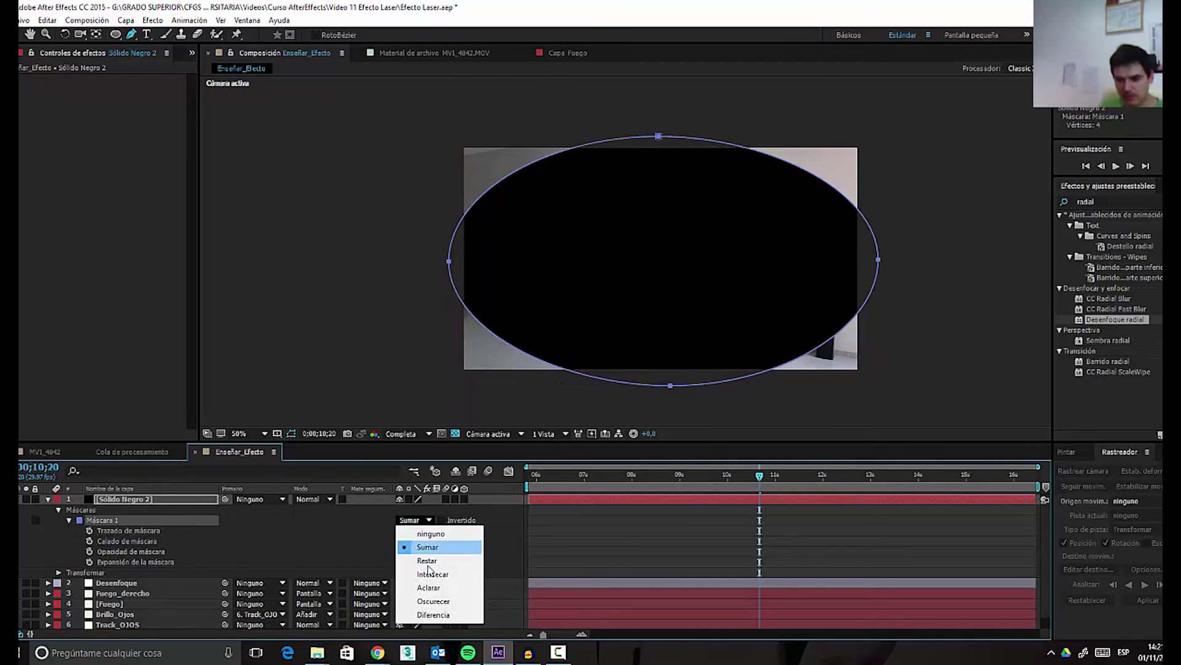
click(418, 560)
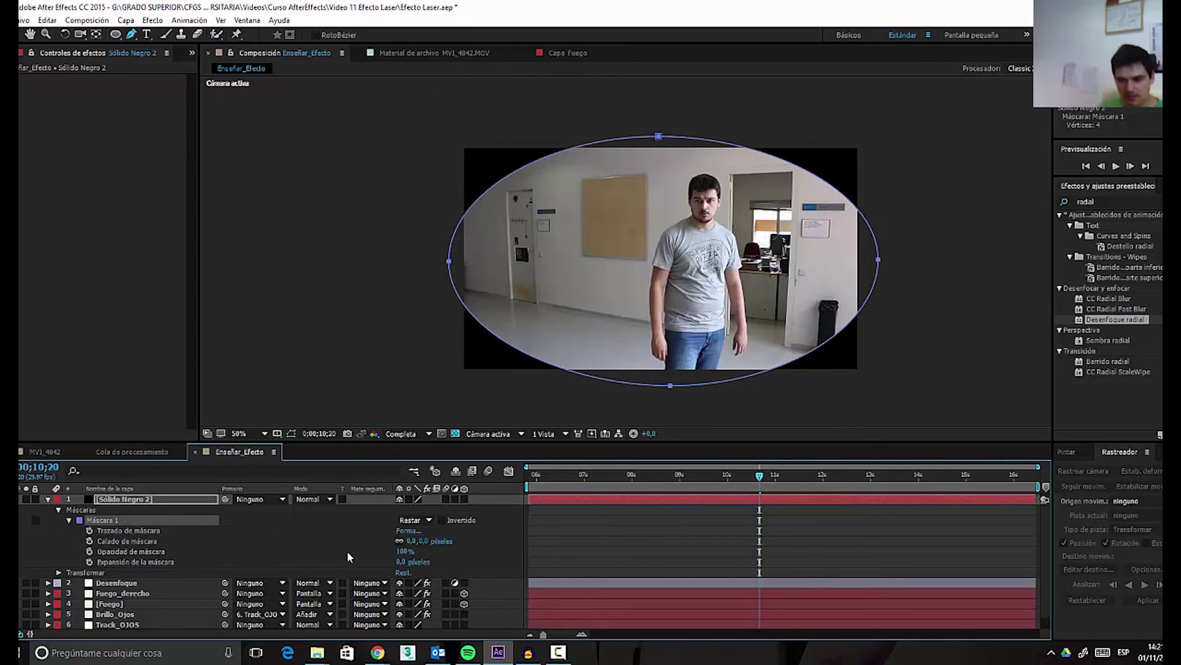
- Feather the elliptical mask by 197 px and lower the black solid's Opacidad below 74% to make a soft vignette
click(60, 572)
mouse_move(401, 623)
mouse_down()
mouse_move(390, 629)
mouse_move(392, 609)
mouse_up()
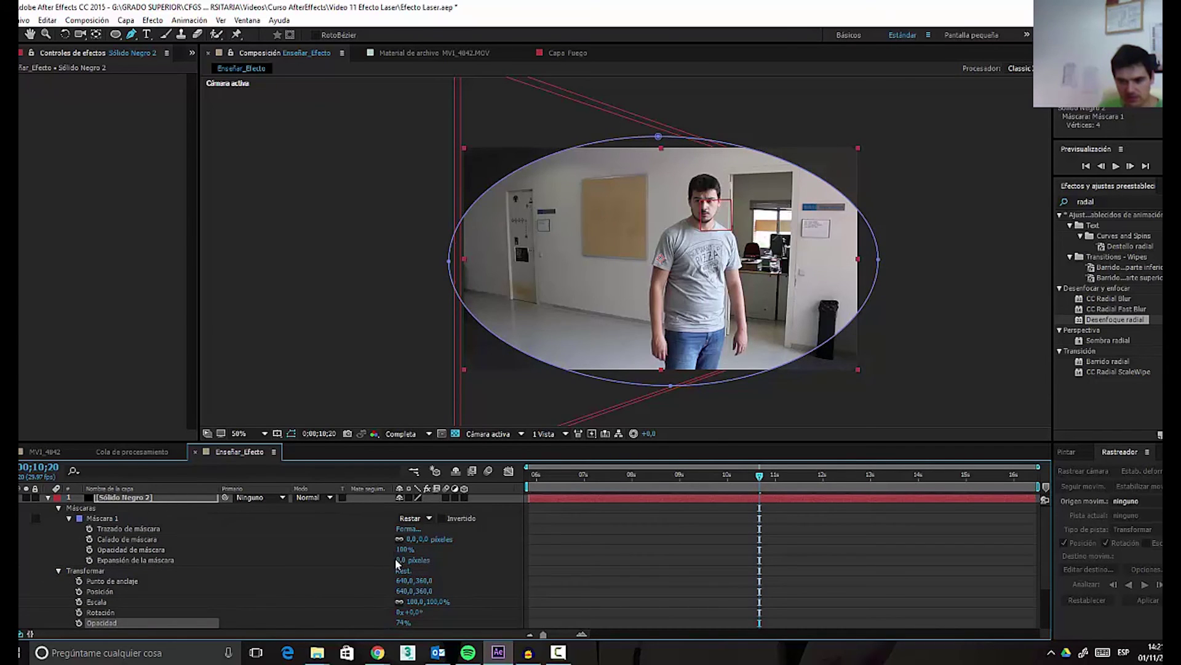
drag(424, 540, 551, 542)
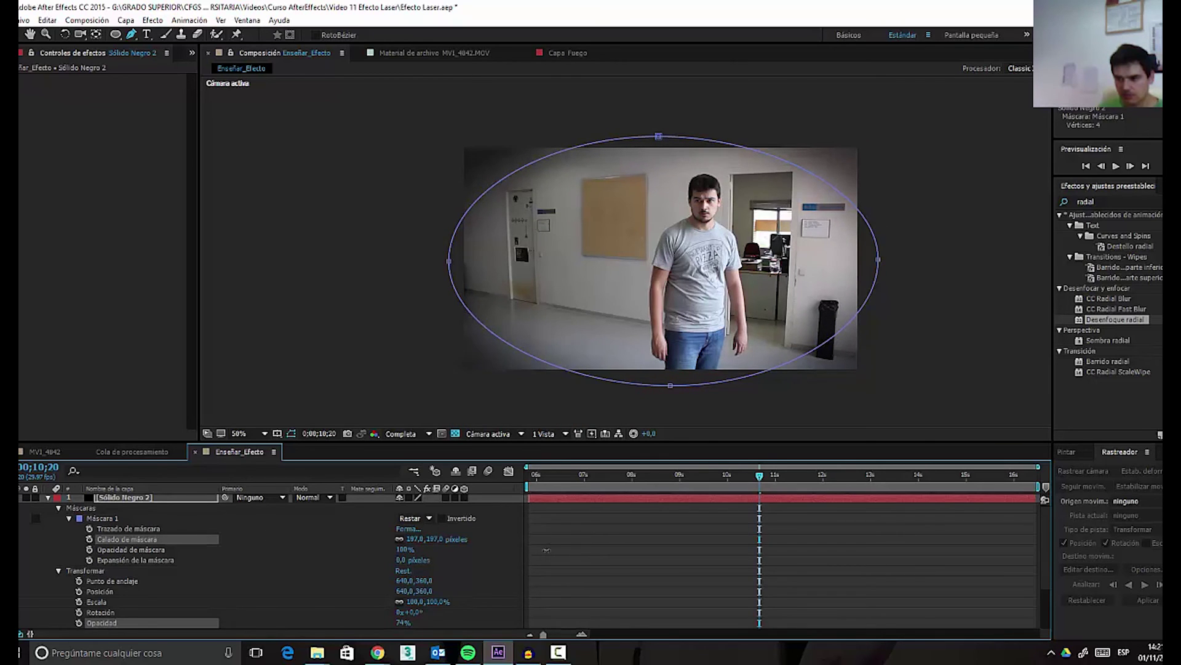
drag(546, 550, 545, 550)
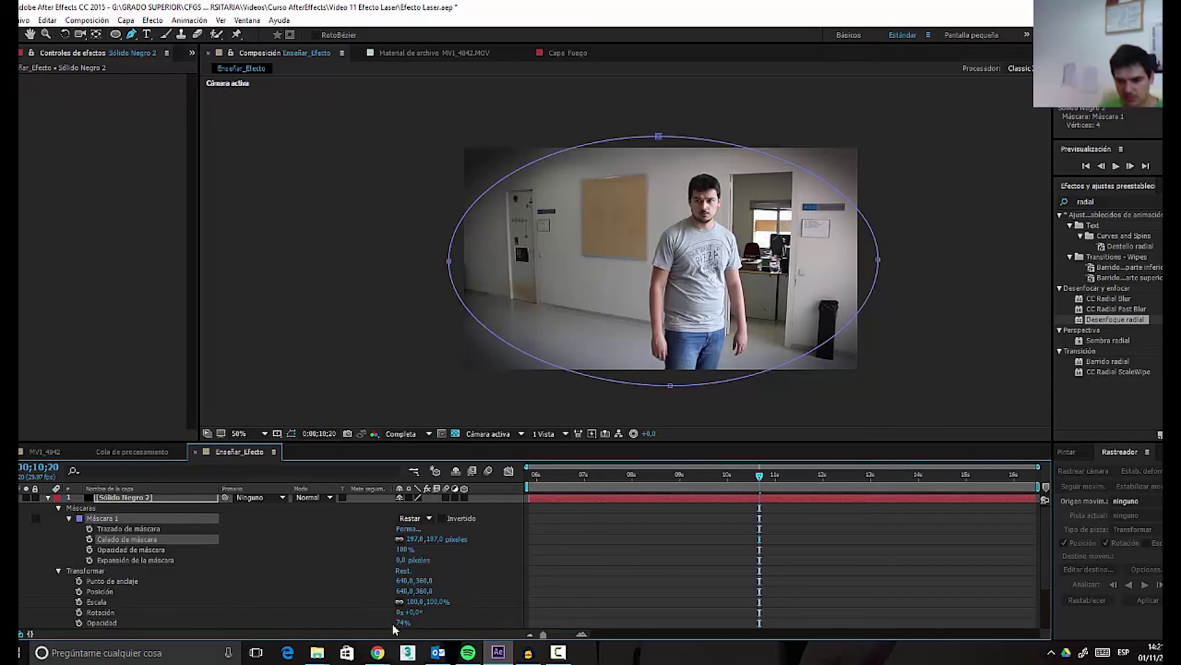
drag(395, 624, 387, 627)
click(50, 497)
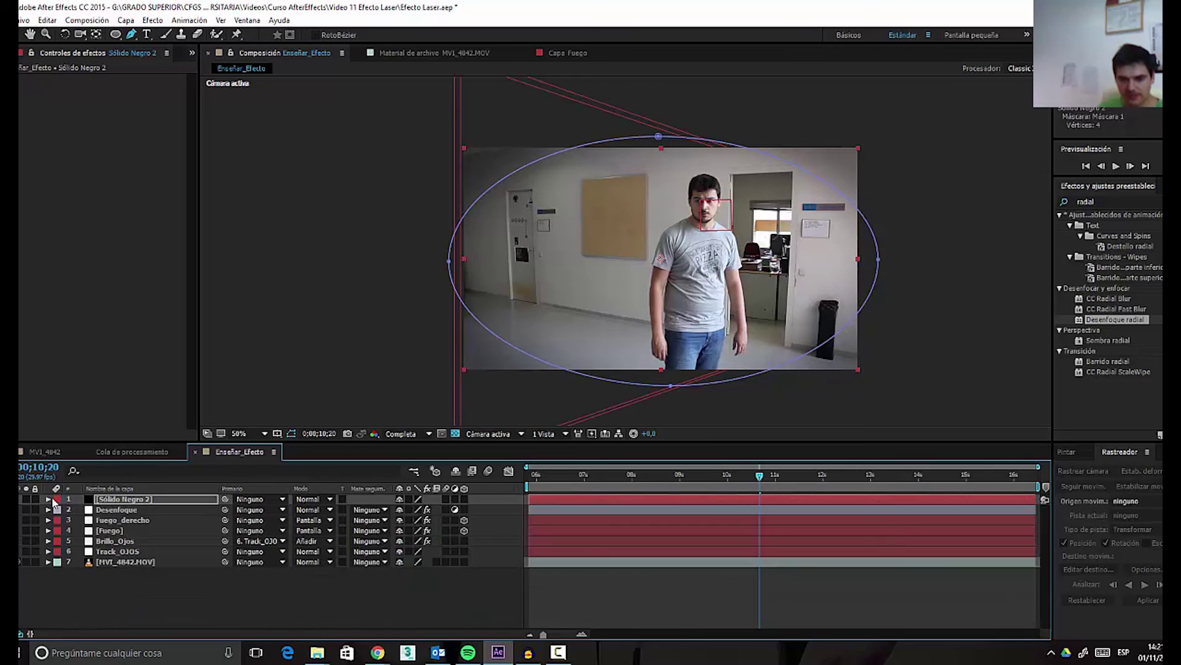
- Create an adjustment layer at the top of the layer stack and rename it ColorGrading
right_click(141, 585)
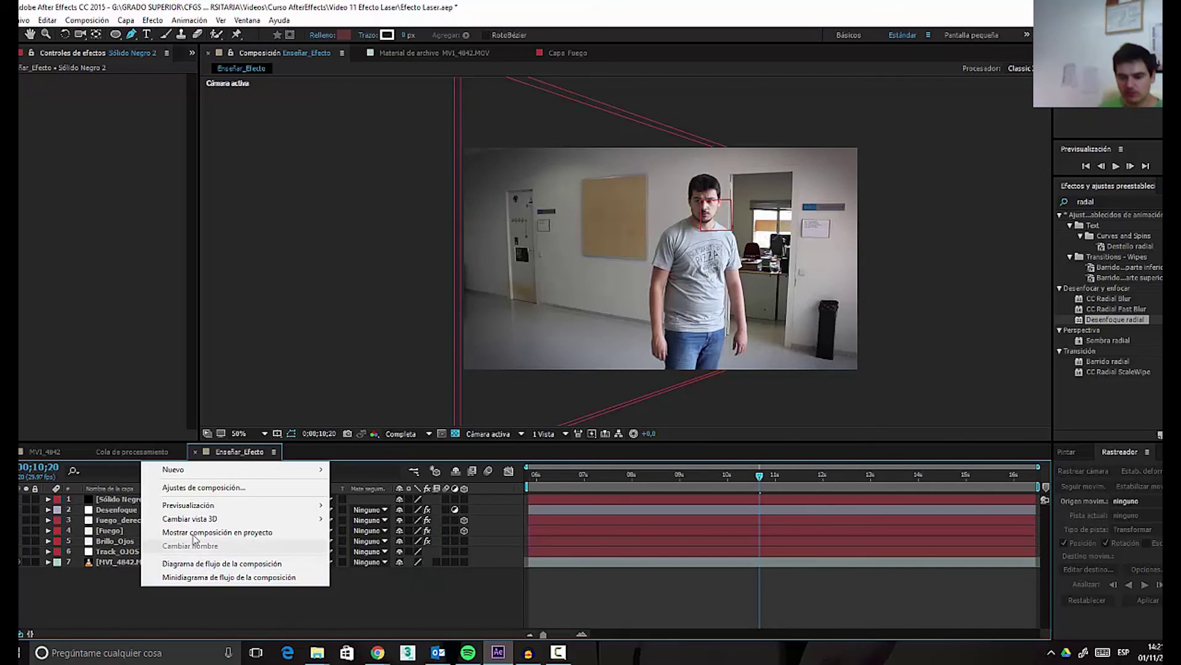
mouse_move(188, 471)
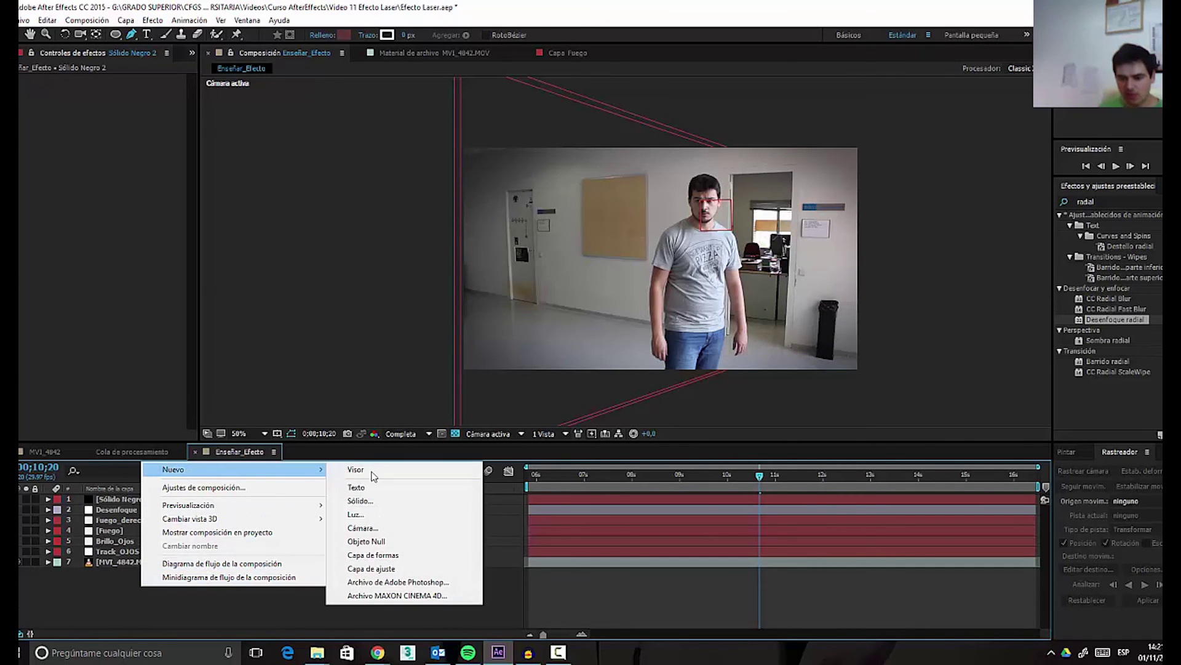
click(397, 568)
right_click(136, 500)
click(168, 501)
text(ColorGrading)
key(Return)
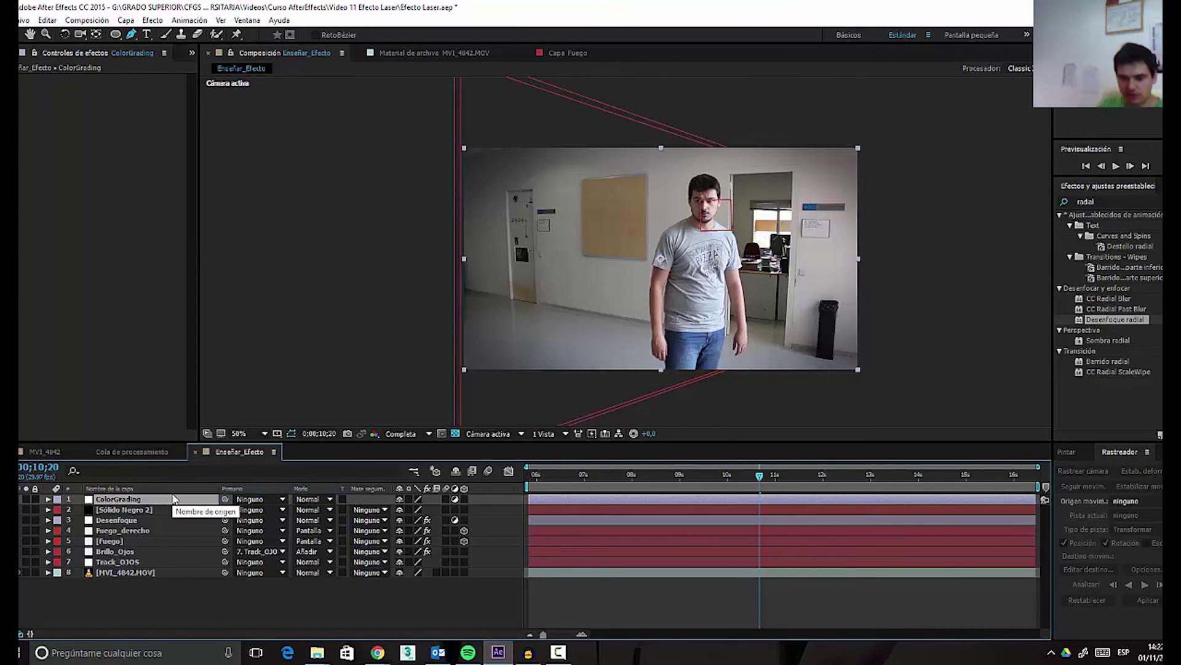
- Apply the Lumetri Color effect to the ColorGrading layer
click(1097, 201)
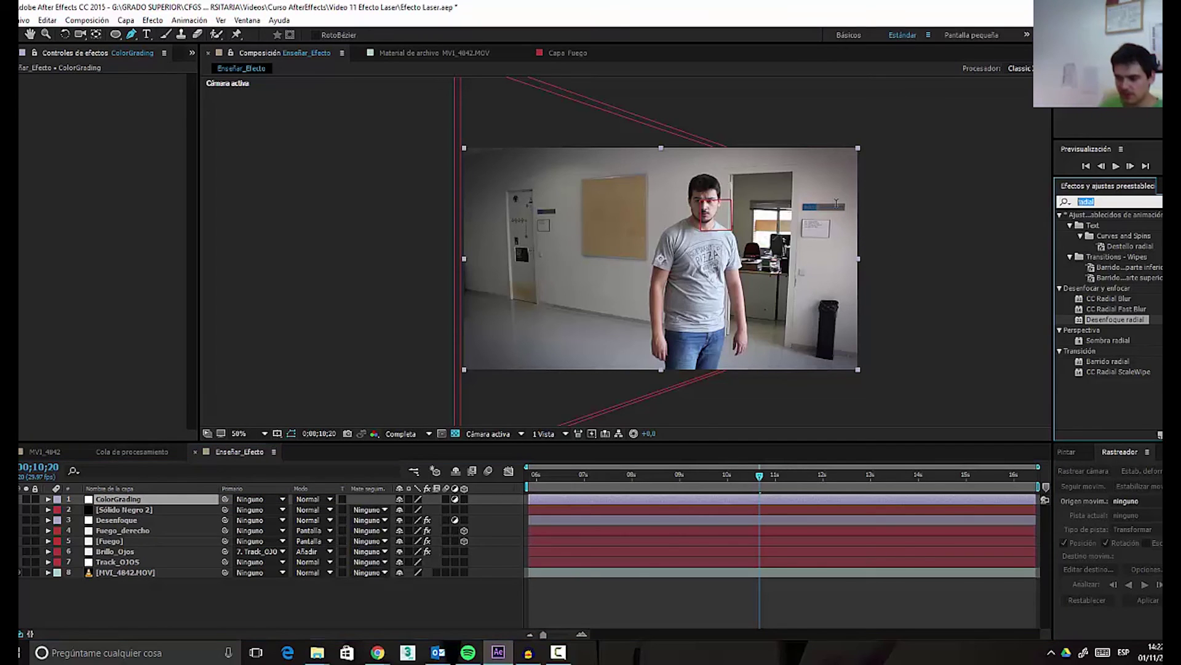
text(lumetr)
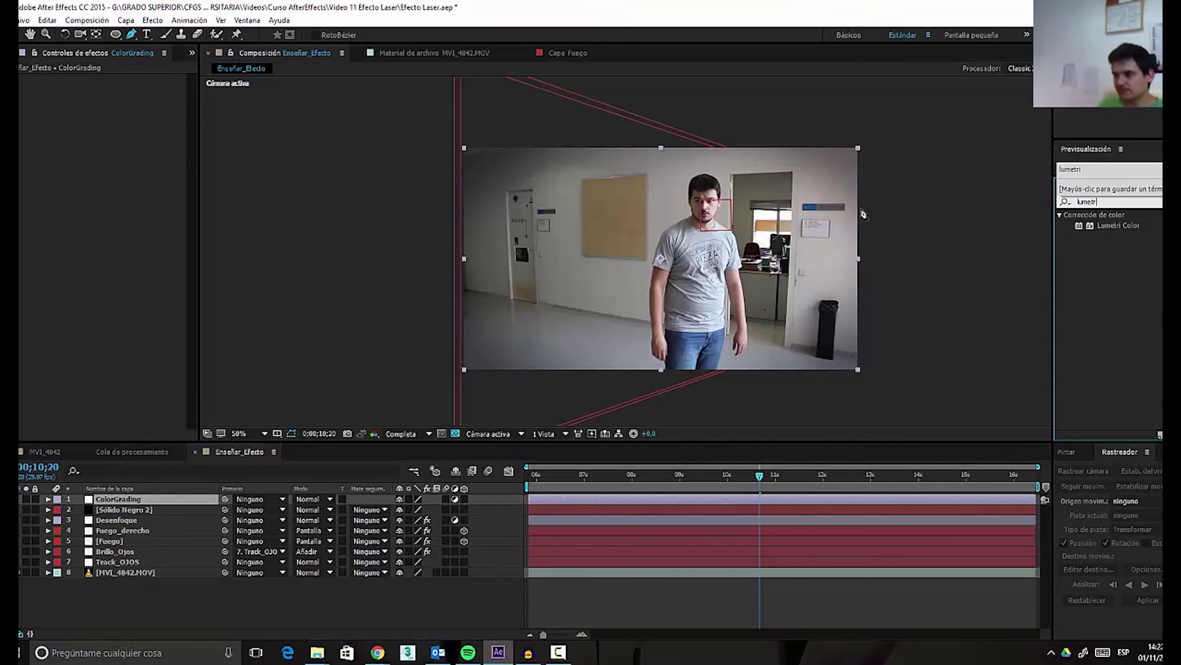
double_click(1096, 227)
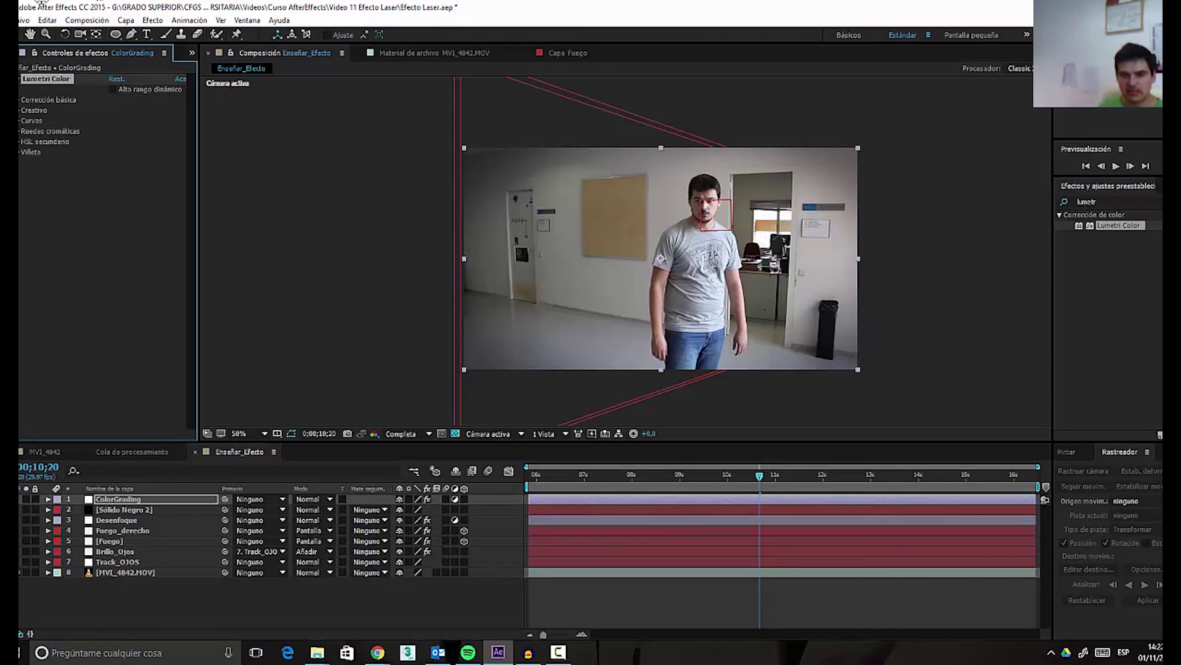
- Sample the wall for Lumetri's white balance, and set Temperatura to 23, Contraste to 28 and Sombras to -24
click(19, 106)
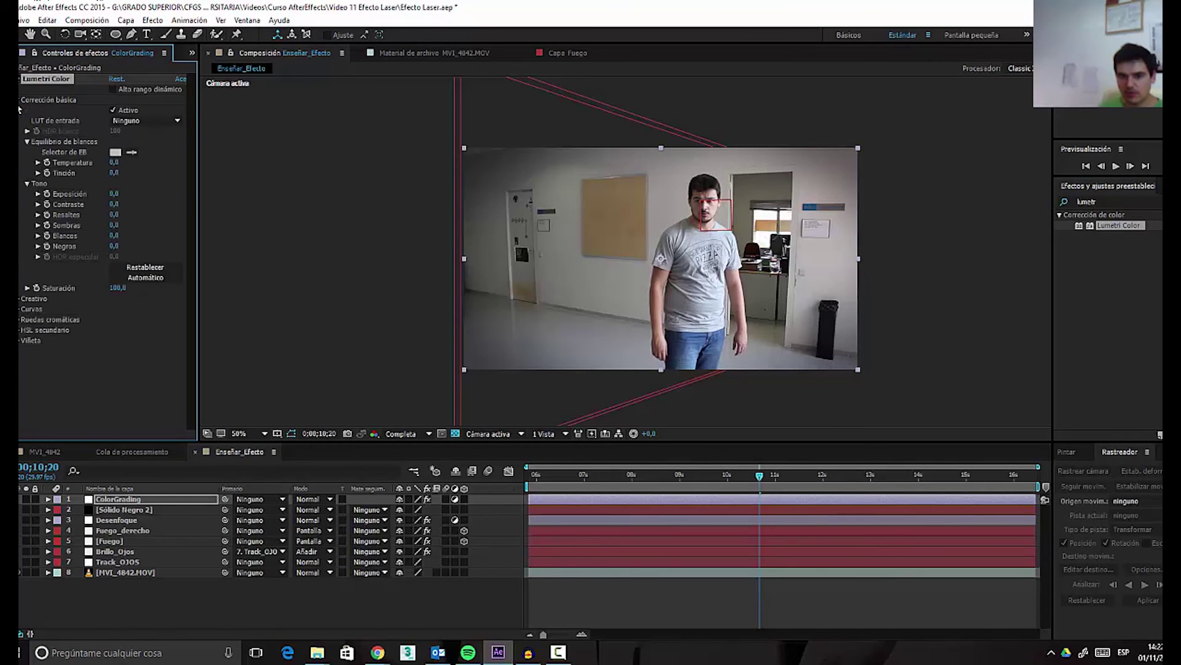
click(115, 152)
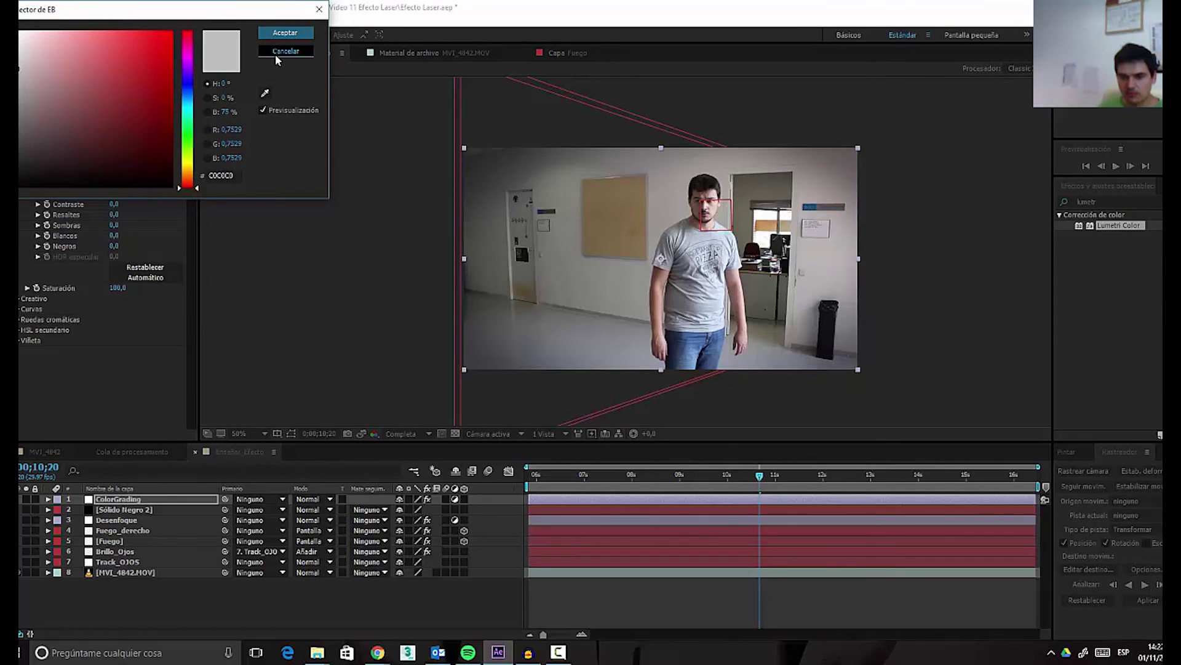
click(275, 54)
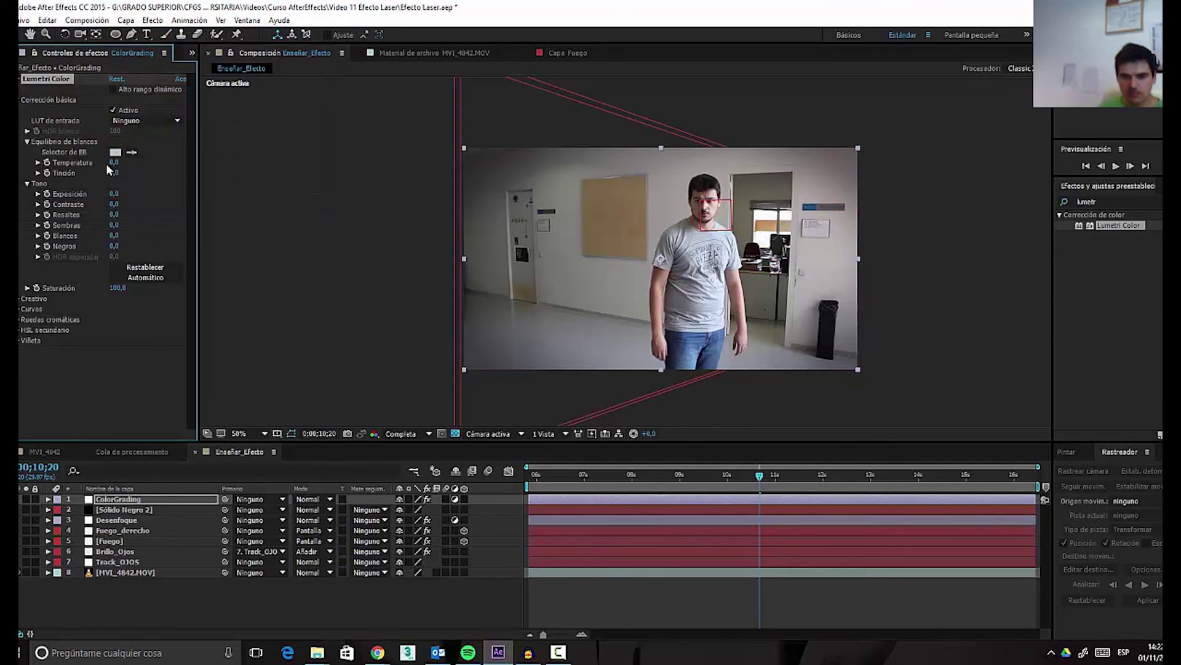
click(131, 152)
click(673, 207)
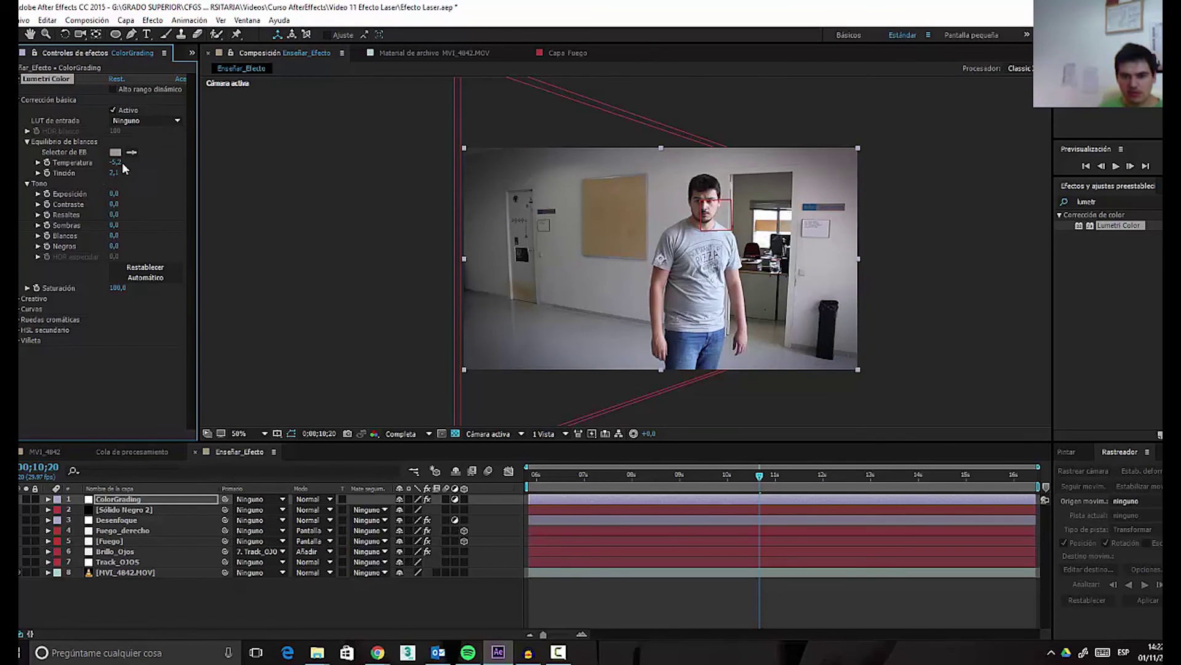
drag(120, 162, 125, 162)
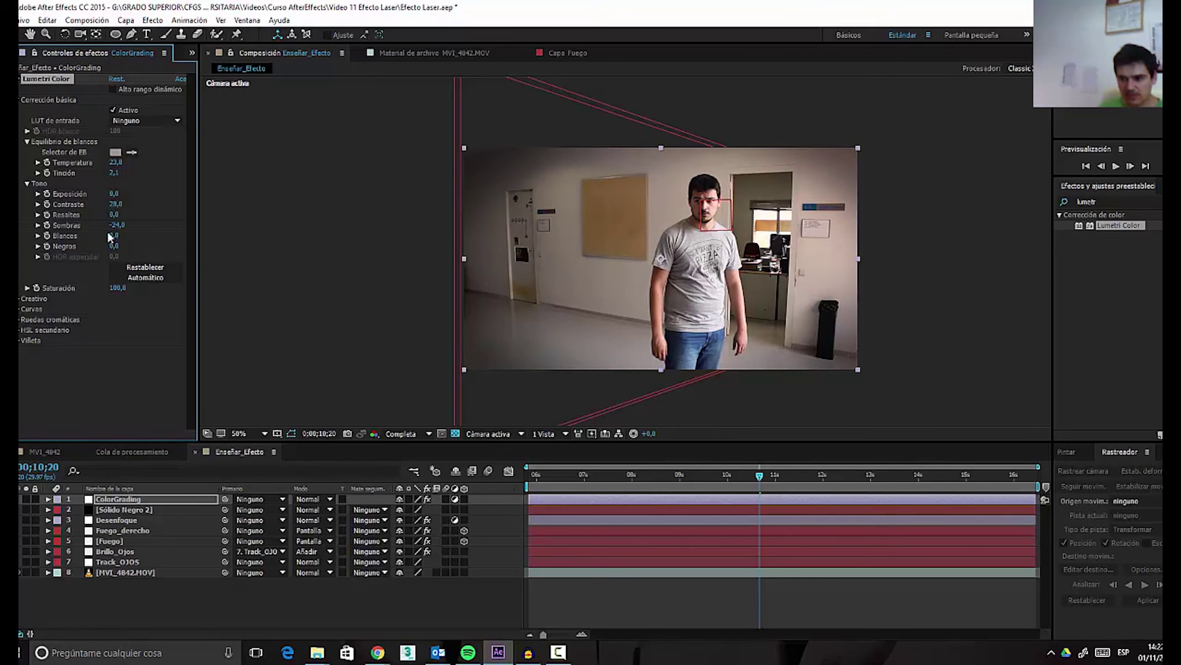
- Inspect the graded image close up, and scrub the shot from its start to 0;00;11;09
scroll(625, 388, up, 2)
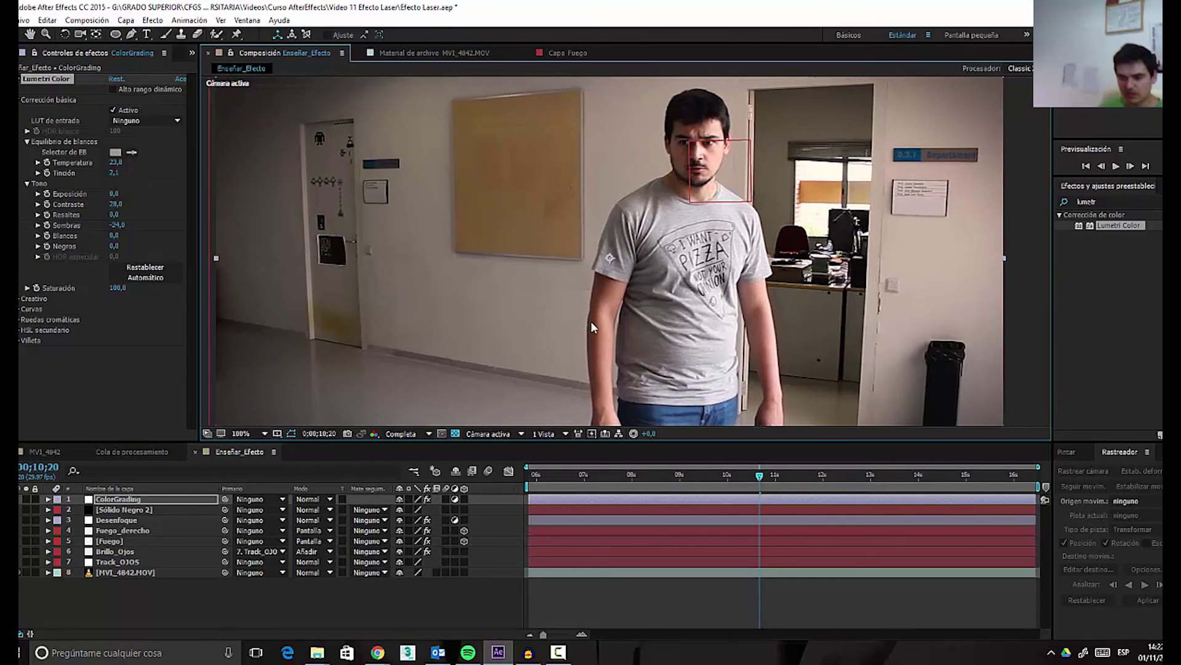
scroll(590, 326, down, 2)
key(Home)
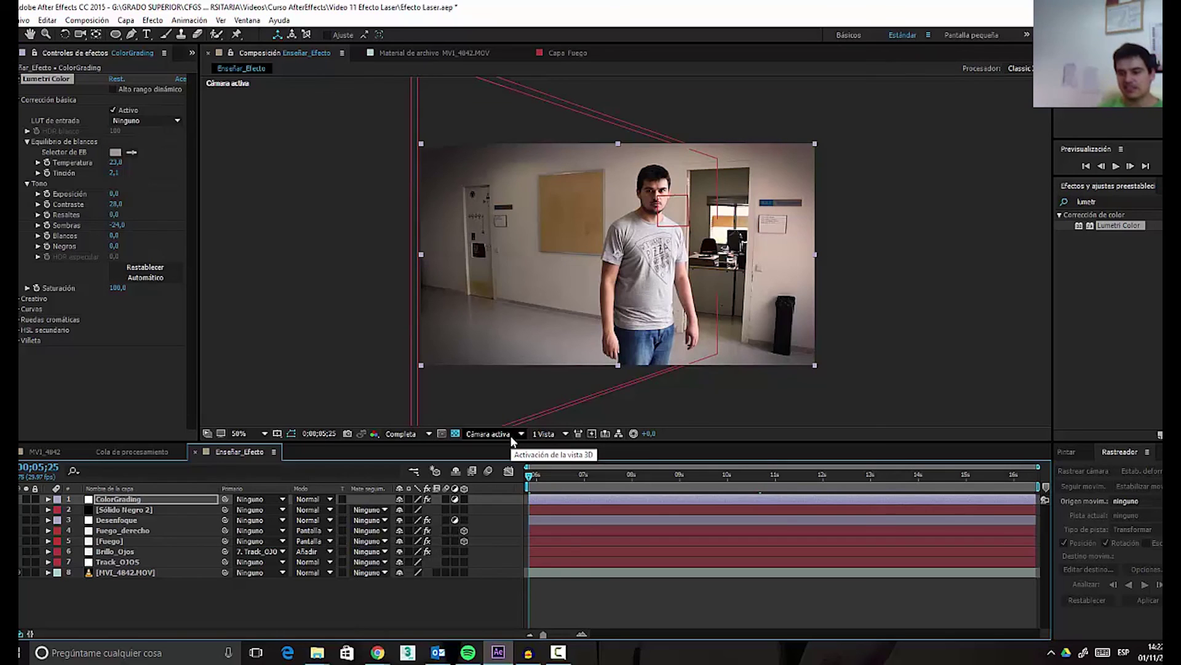
drag(613, 486, 793, 471)
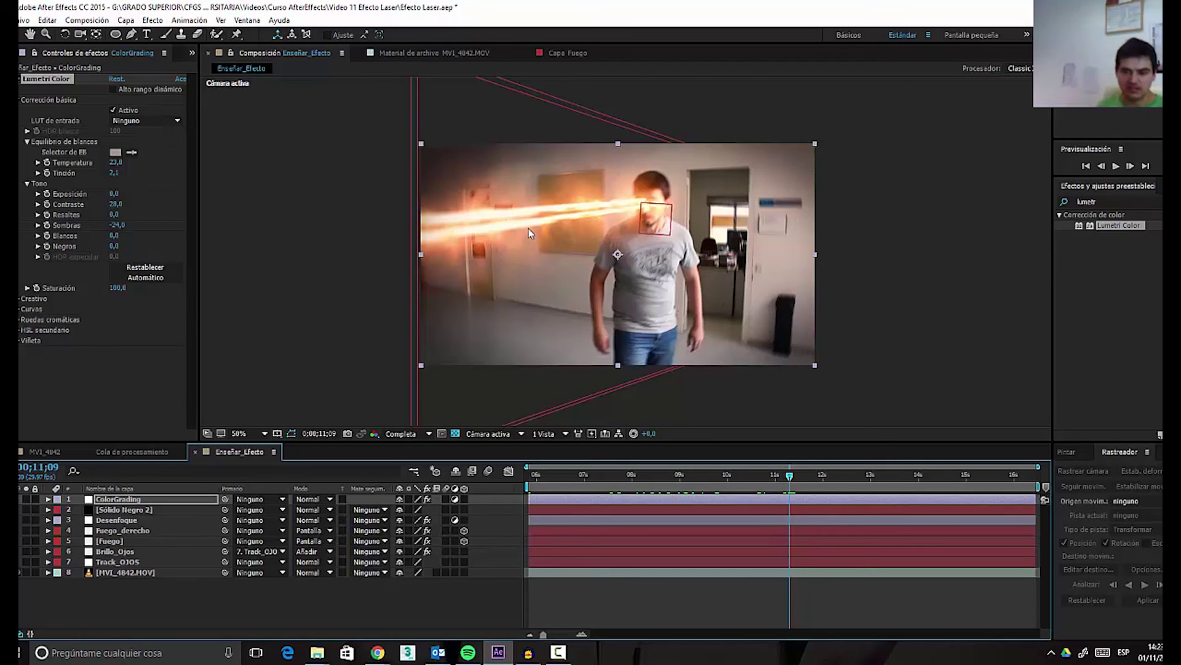
- Create a black 1280 x 720 px solid and place it between the Track_OJOS and MVI_4842.MOV layers
click(191, 613)
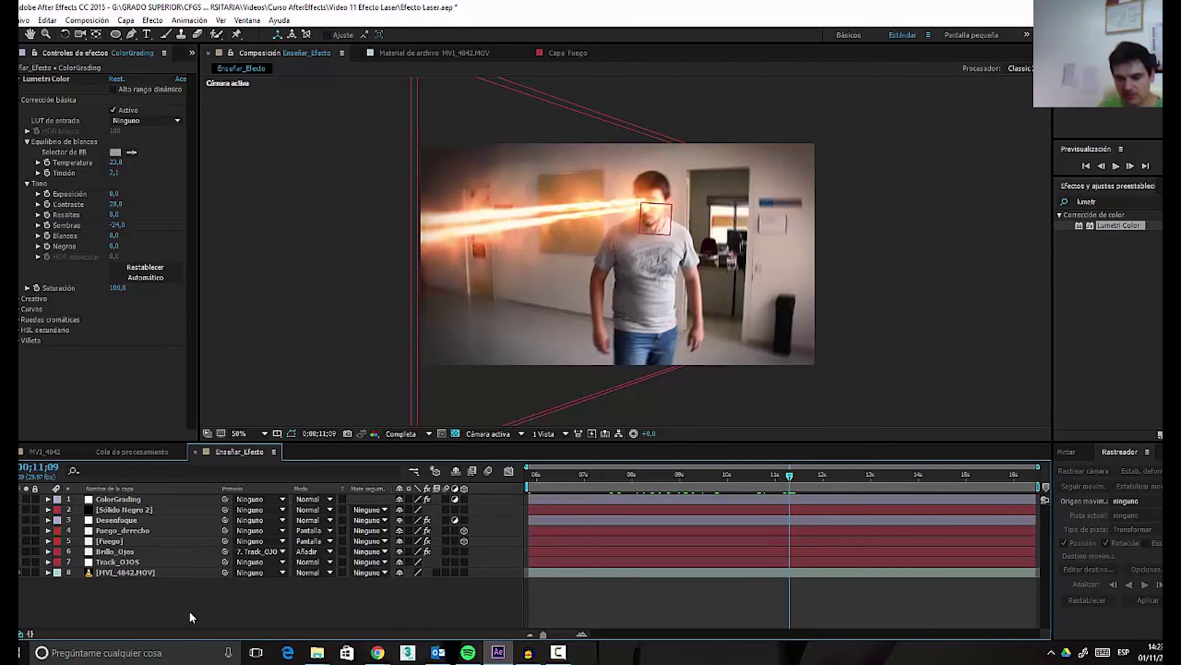
right_click(190, 609)
mouse_move(234, 495)
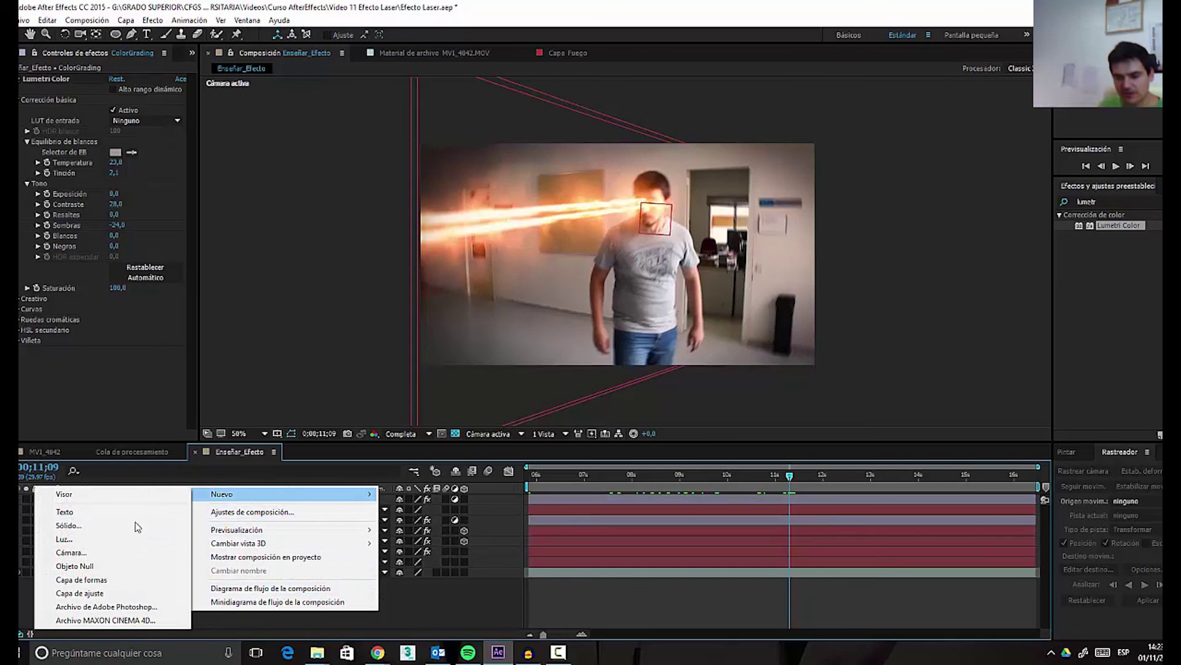
click(69, 525)
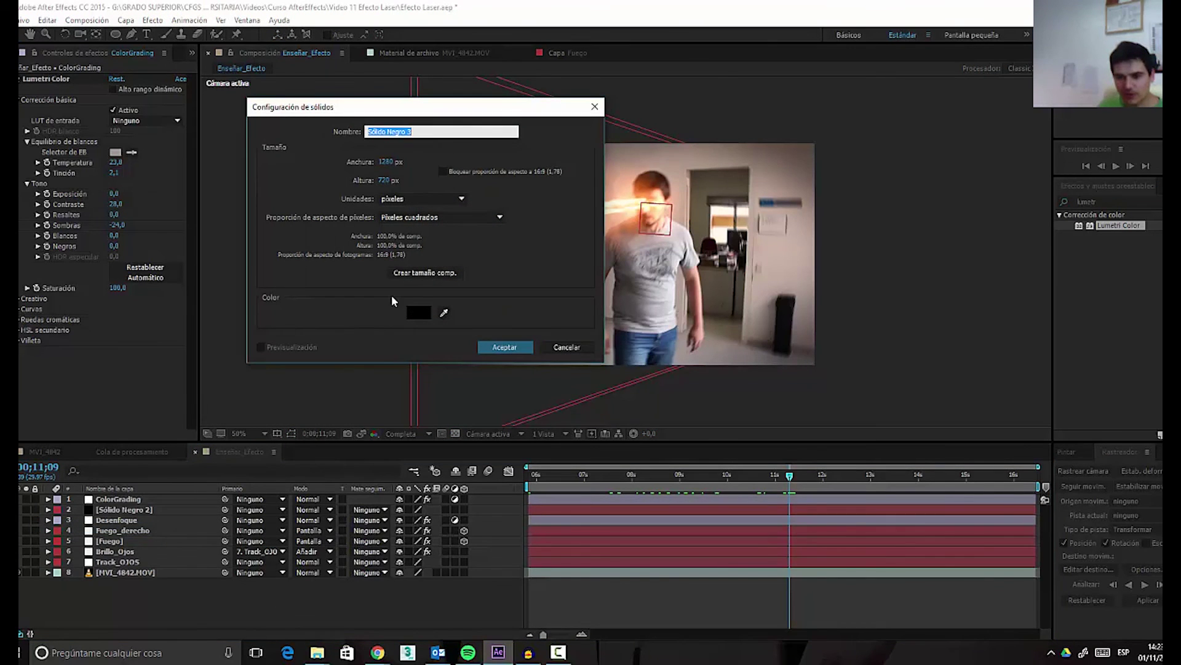
click(496, 346)
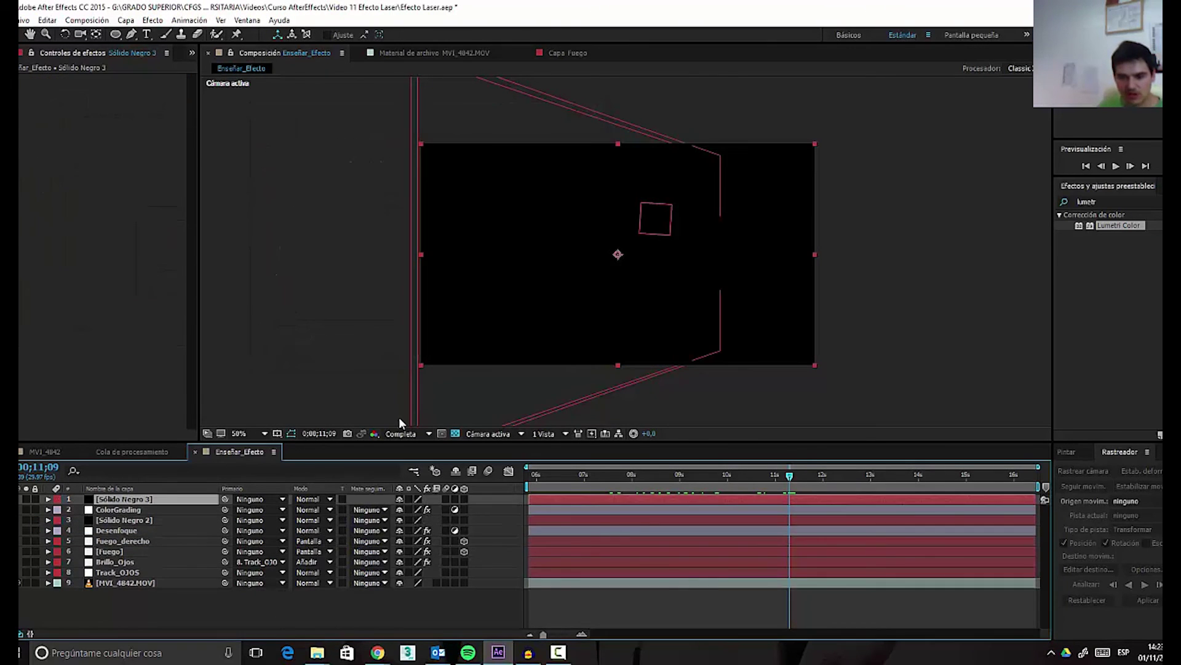
drag(125, 503, 135, 544)
drag(135, 540, 131, 576)
- Rename the new solid above the footage layer as Luz_Fondo
right_click(108, 574)
click(148, 569)
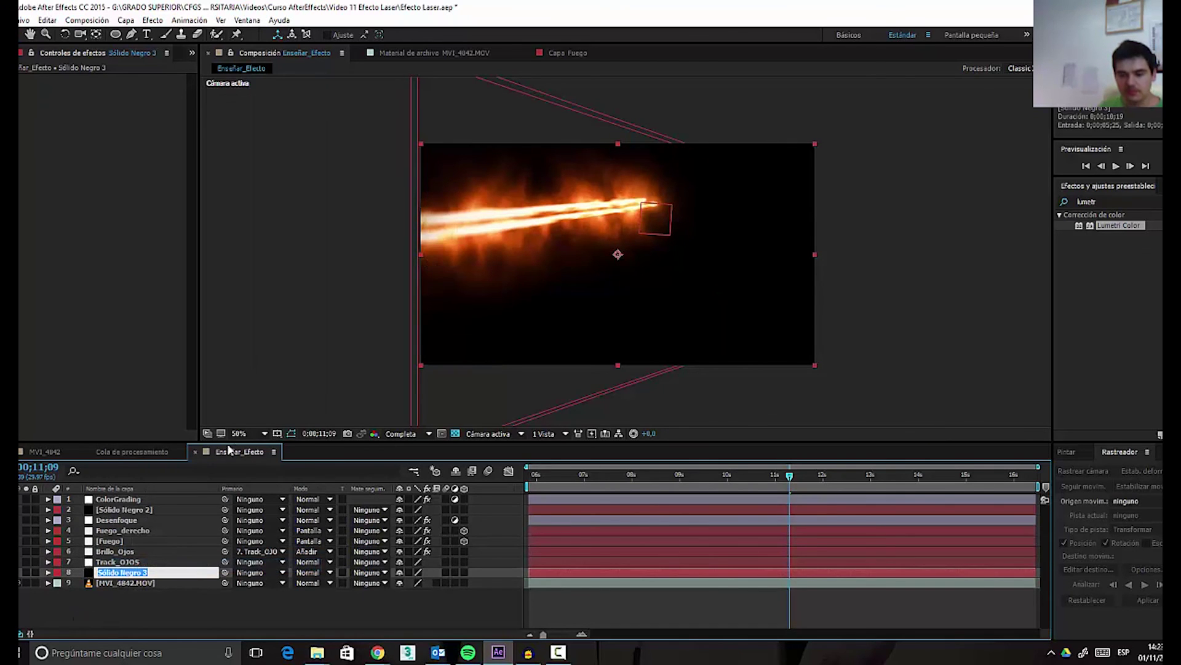
text(Luz)
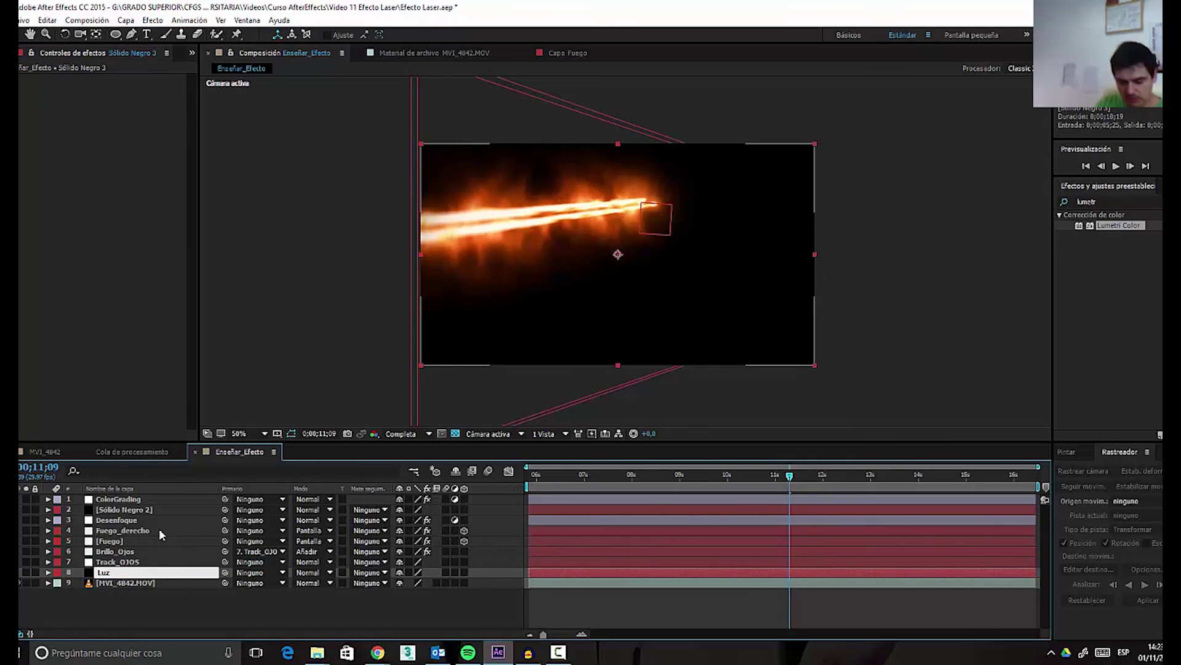
text(_Fond)
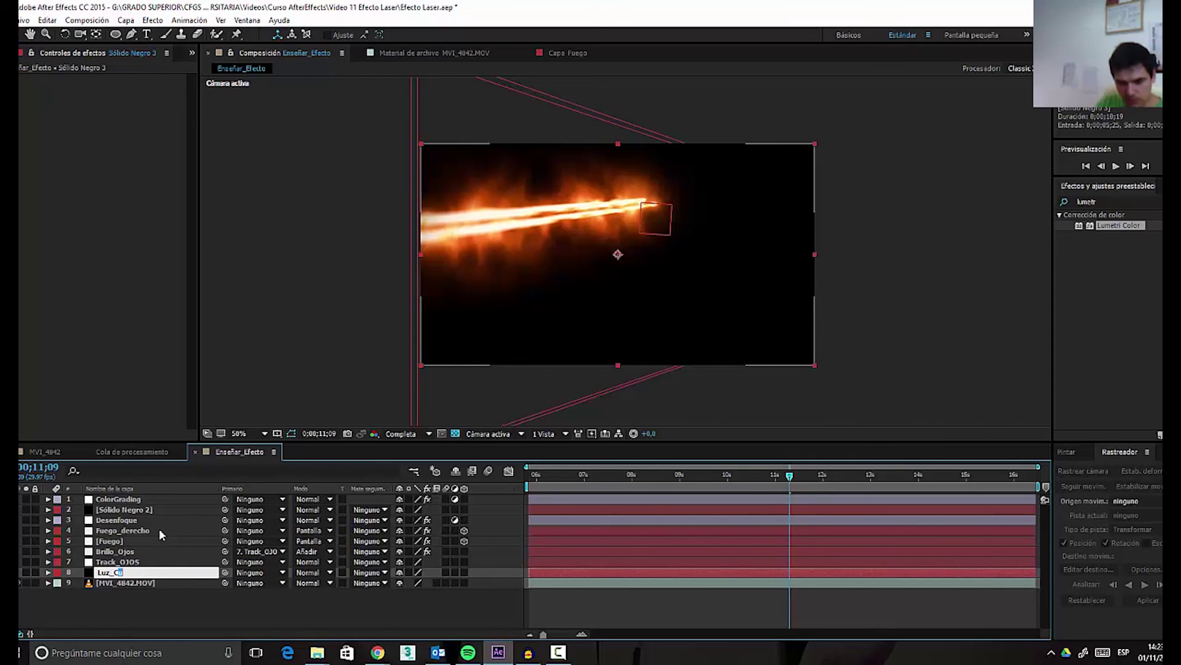
text(o)
key(Return)
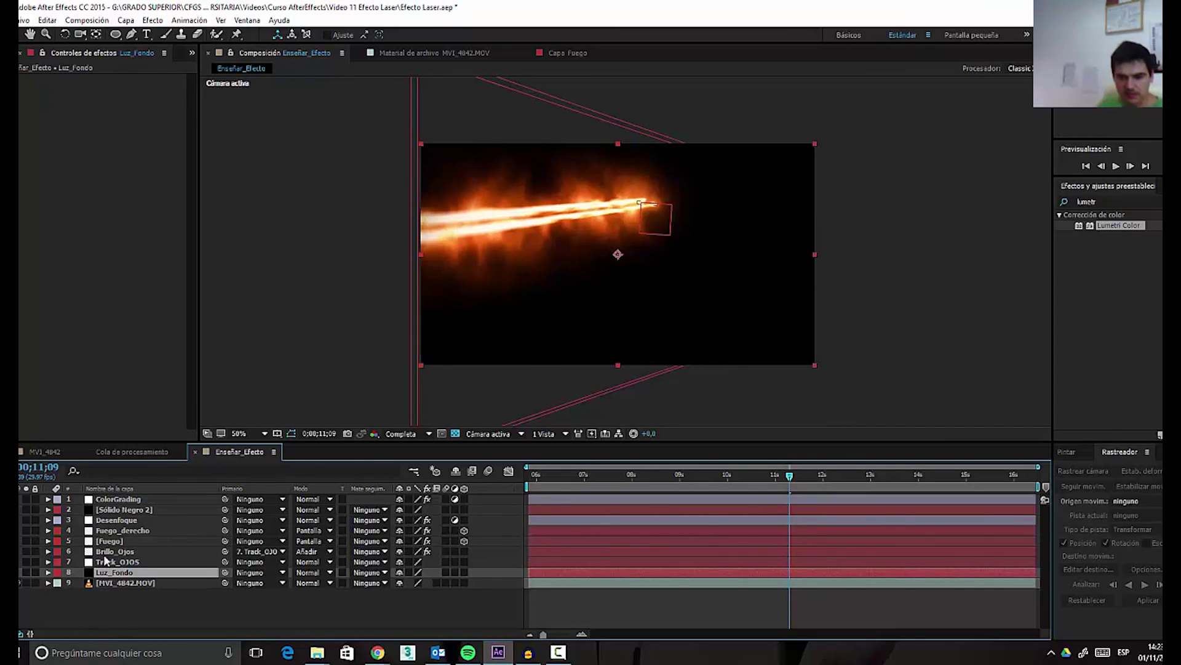
- Recolor the Luz_Fondo solid to orange D27317 and set its blending mode to Luz suave
click(103, 21)
mouse_move(126, 20)
click(114, 47)
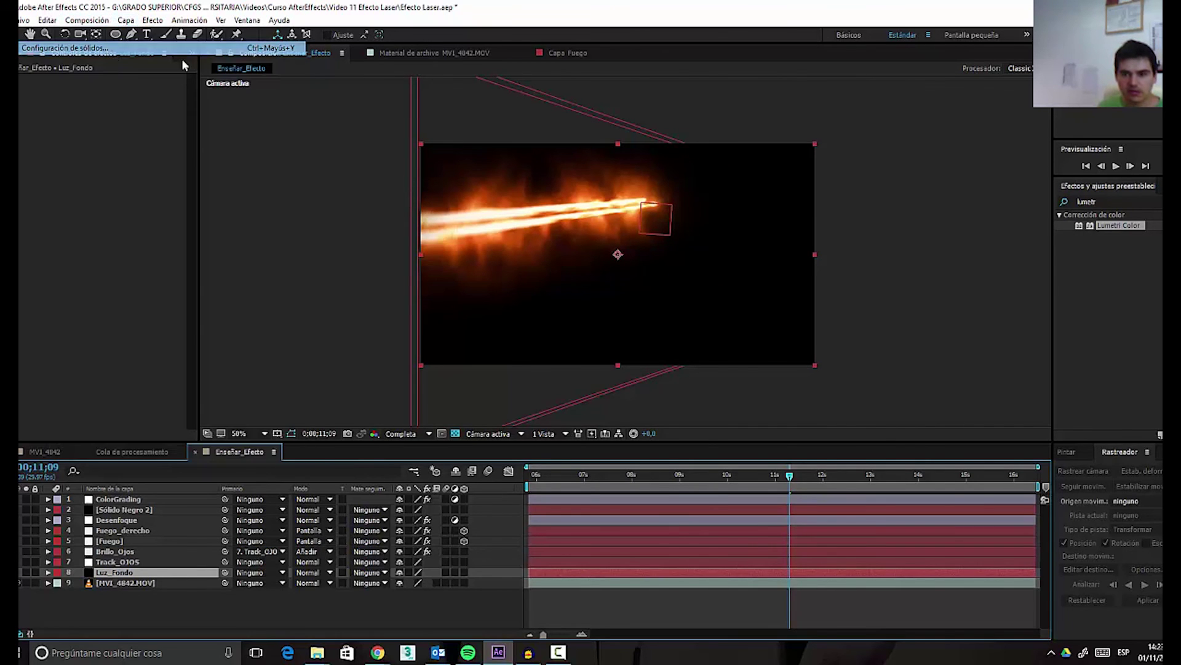
click(512, 288)
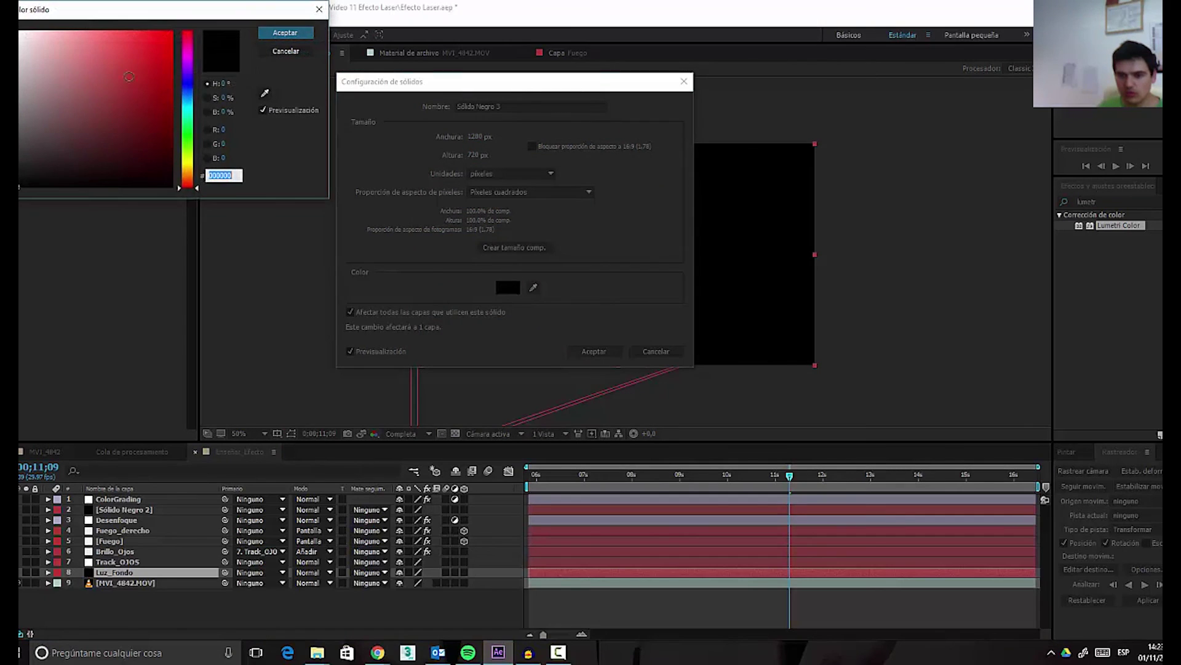
click(187, 176)
click(152, 63)
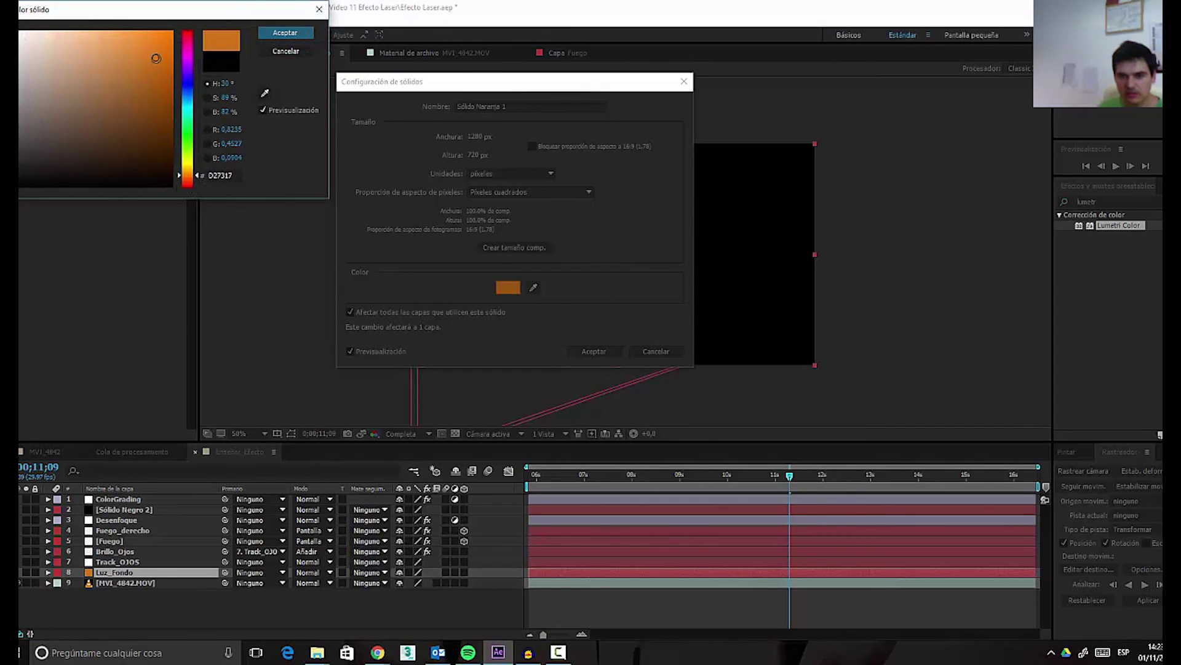
click(285, 33)
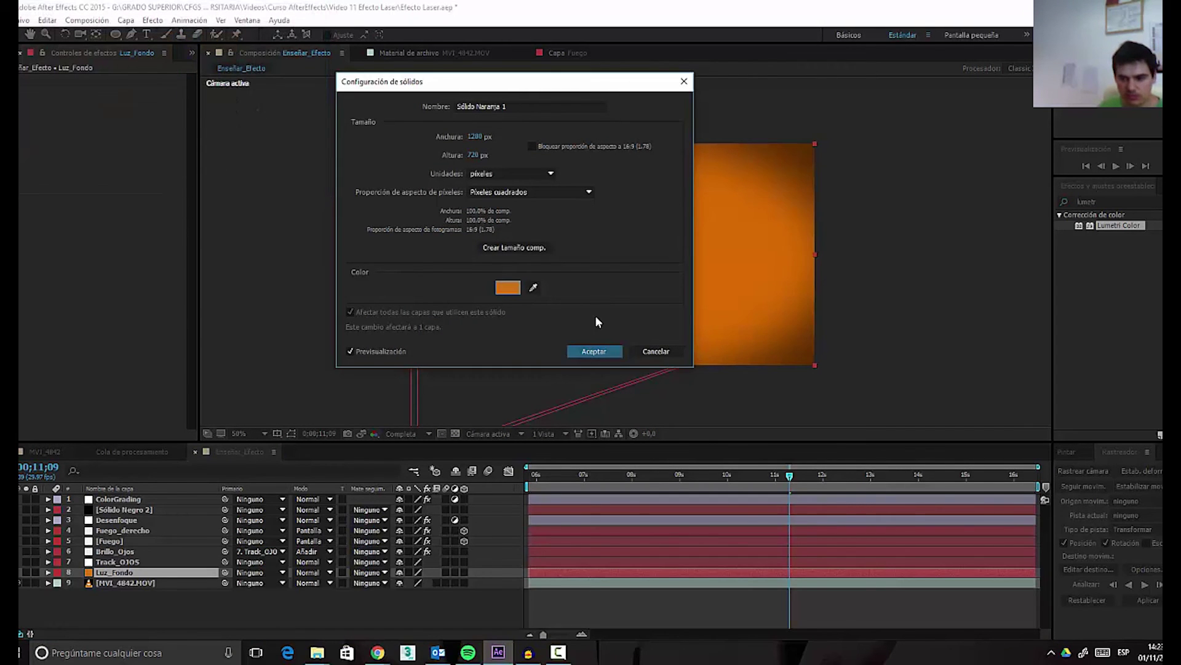
click(593, 351)
click(306, 582)
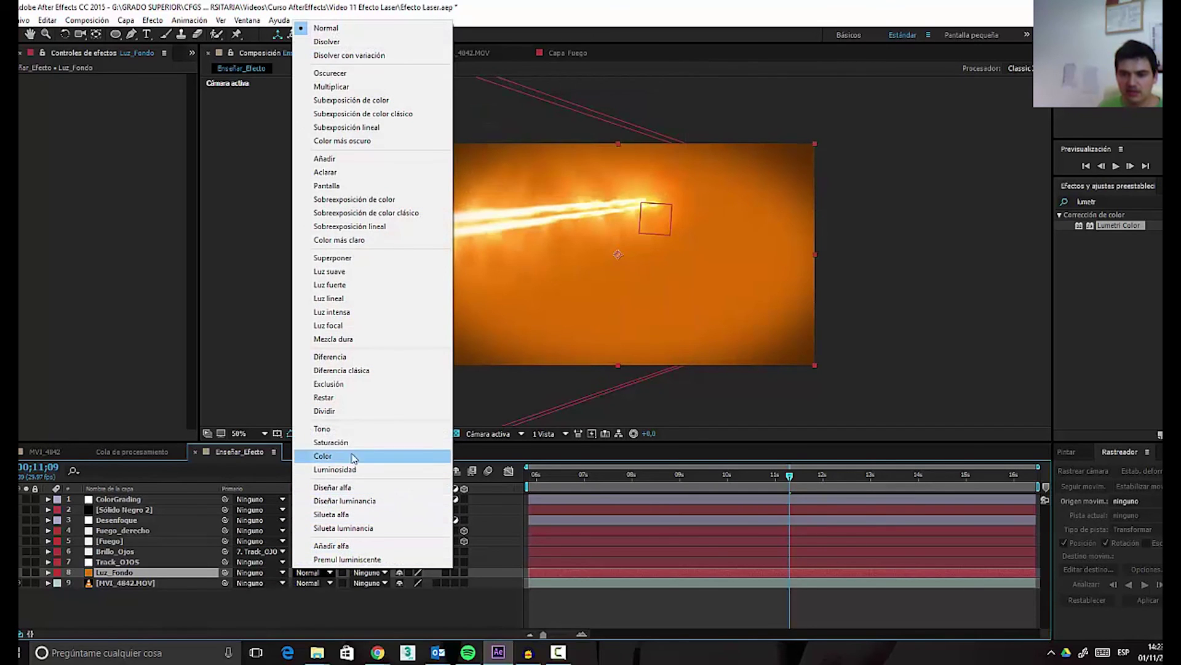
click(338, 273)
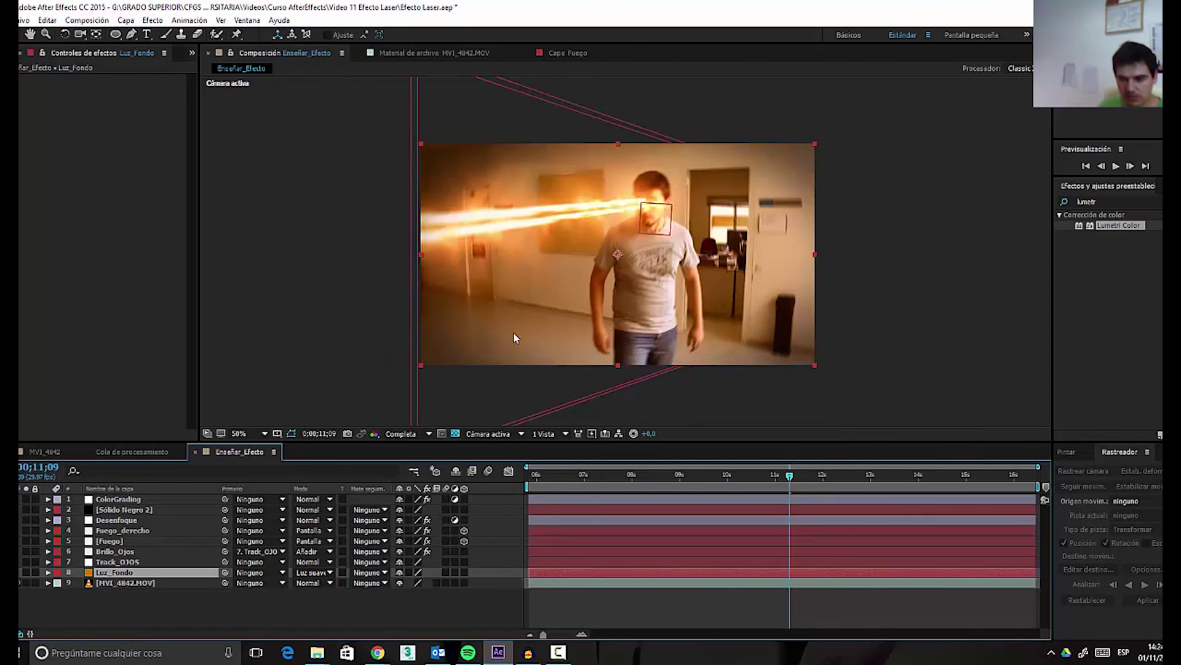
- Draw a closed, curved Pen mask on Luz_Fondo around the man's body from the shoulders to below the frame's lower edge
click(131, 35)
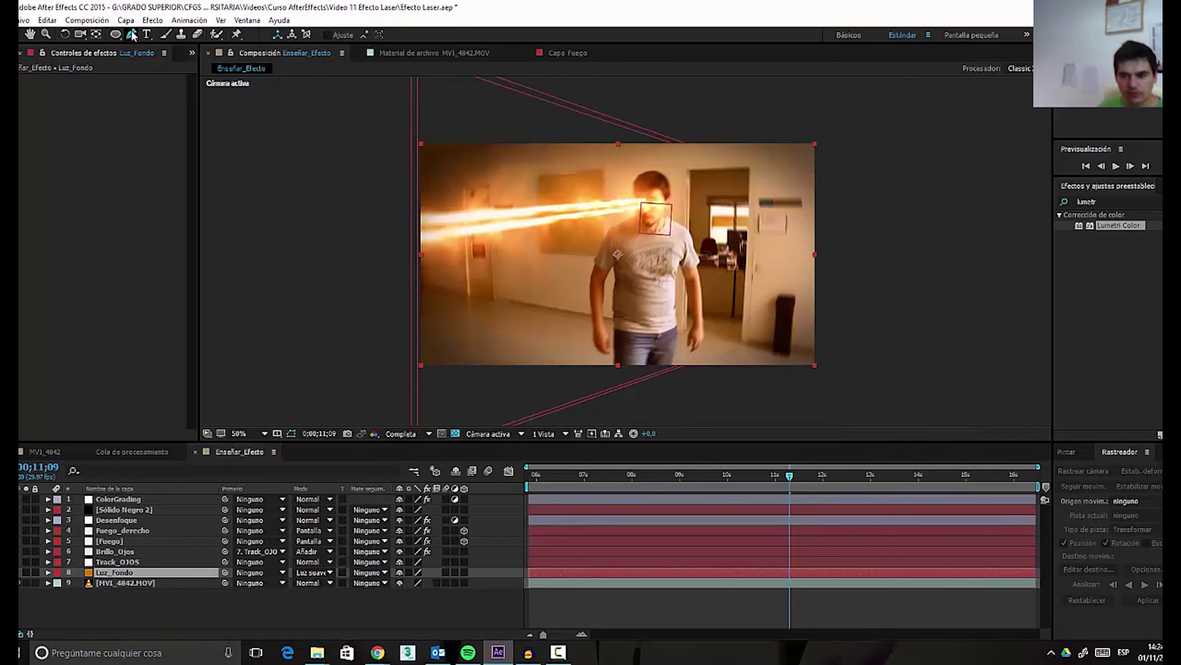
click(498, 383)
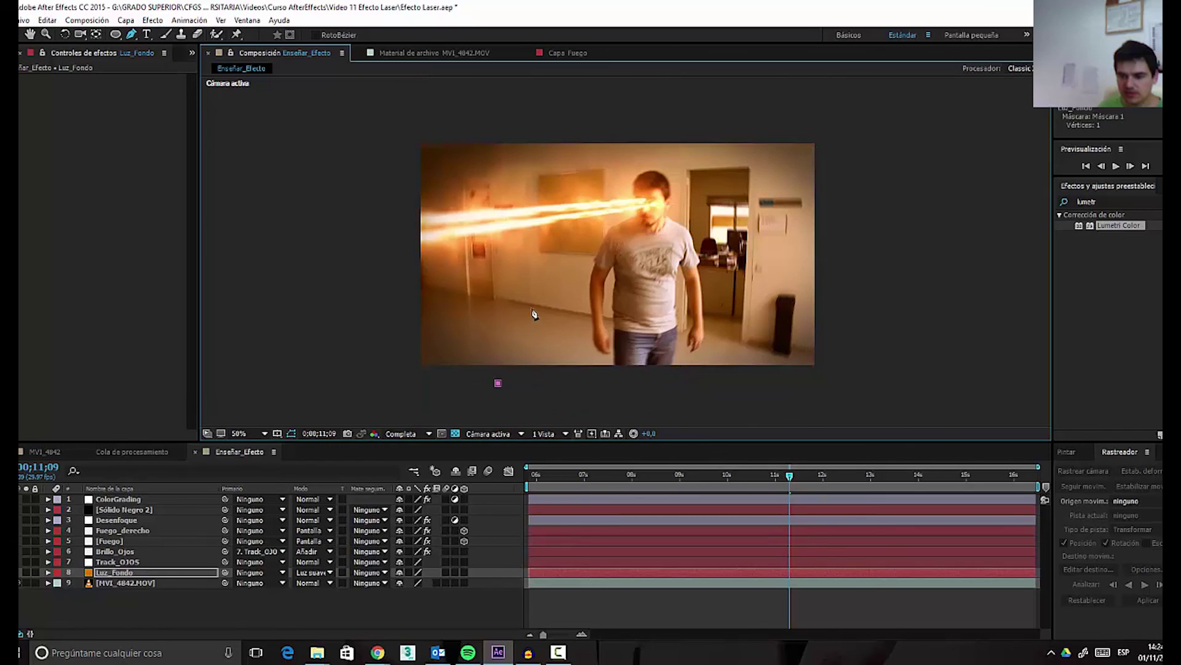
drag(604, 300, 632, 288)
drag(628, 226, 712, 321)
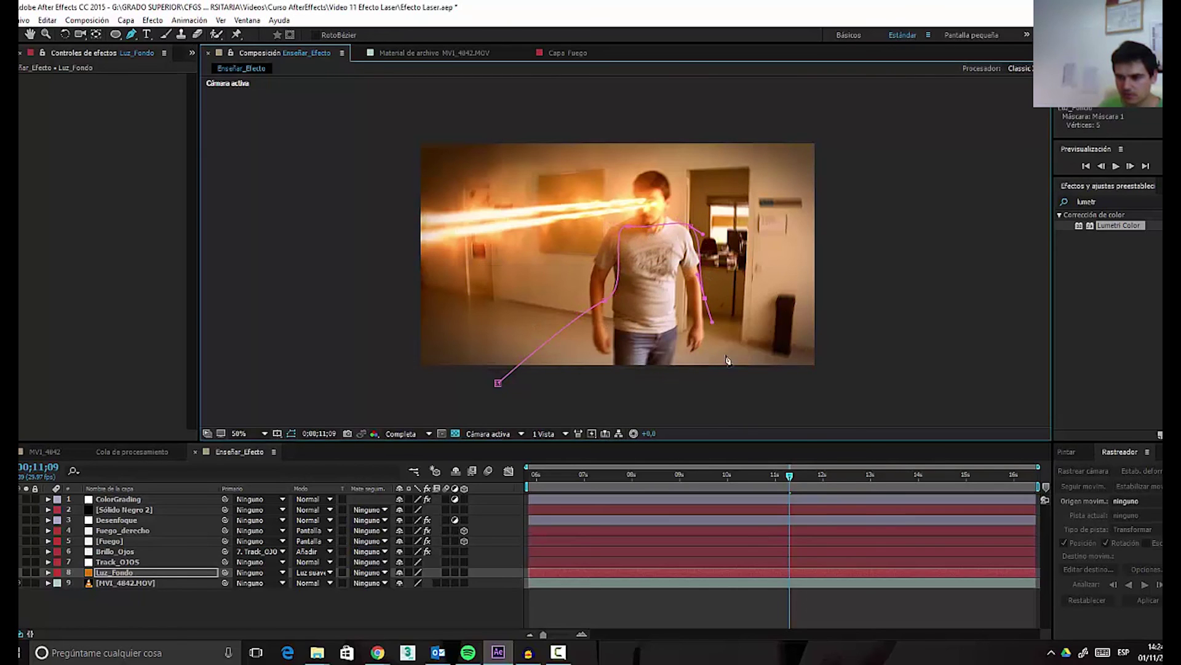
drag(733, 382, 737, 385)
click(813, 397)
click(498, 383)
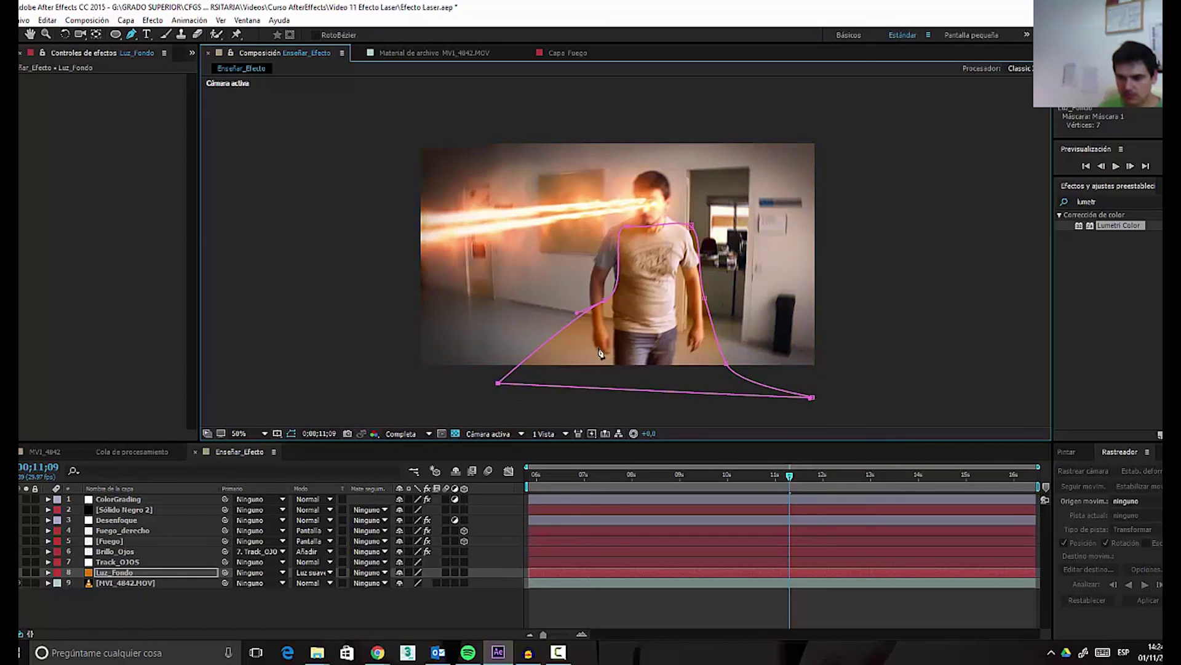
- Set Luz_Fondo's opacity to 34% and feather its mask by 70 pixels
click(49, 572)
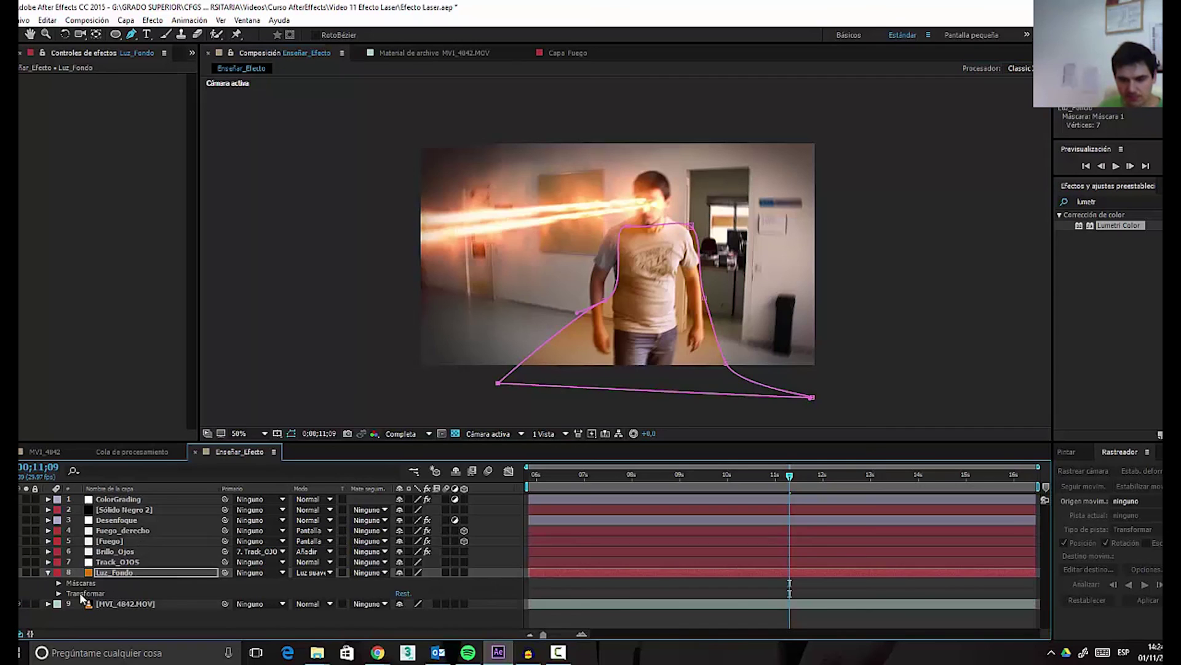
click(59, 594)
scroll(153, 566, down, 1)
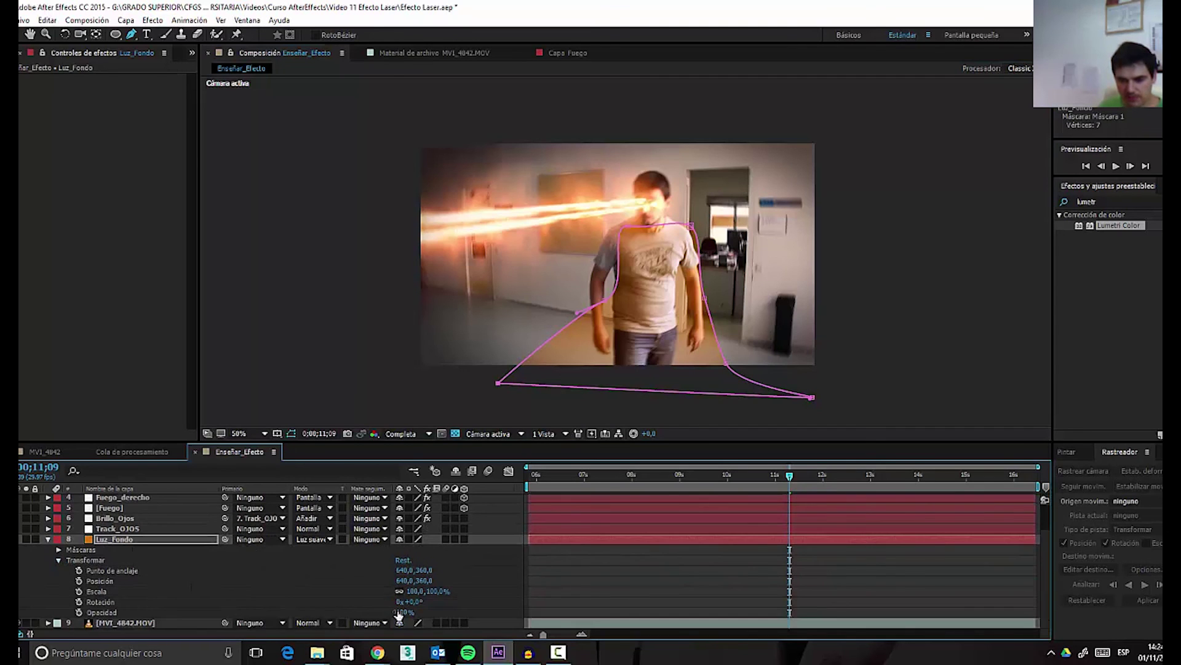
drag(403, 612, 369, 623)
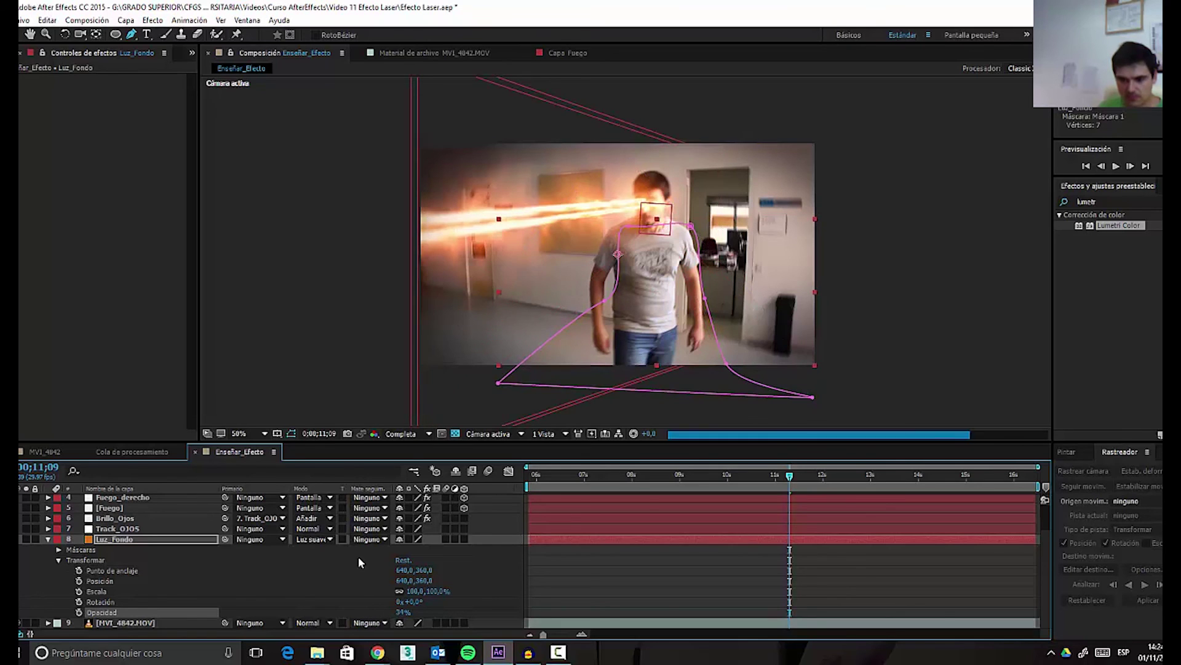
click(59, 551)
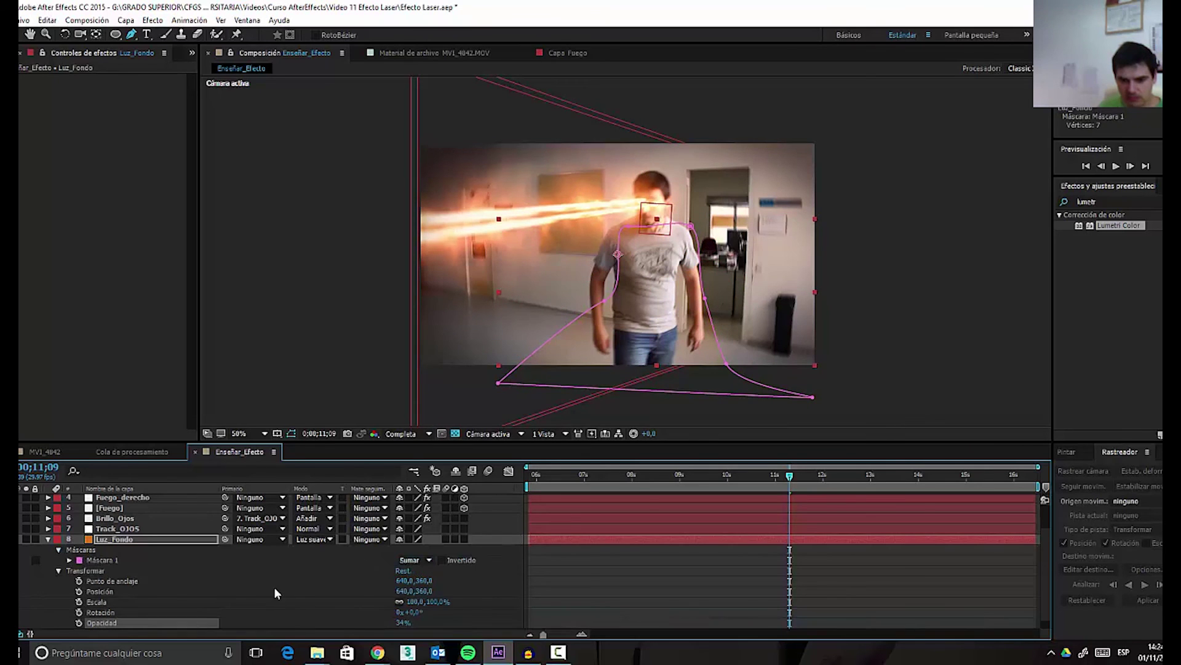
click(69, 561)
drag(415, 583, 461, 580)
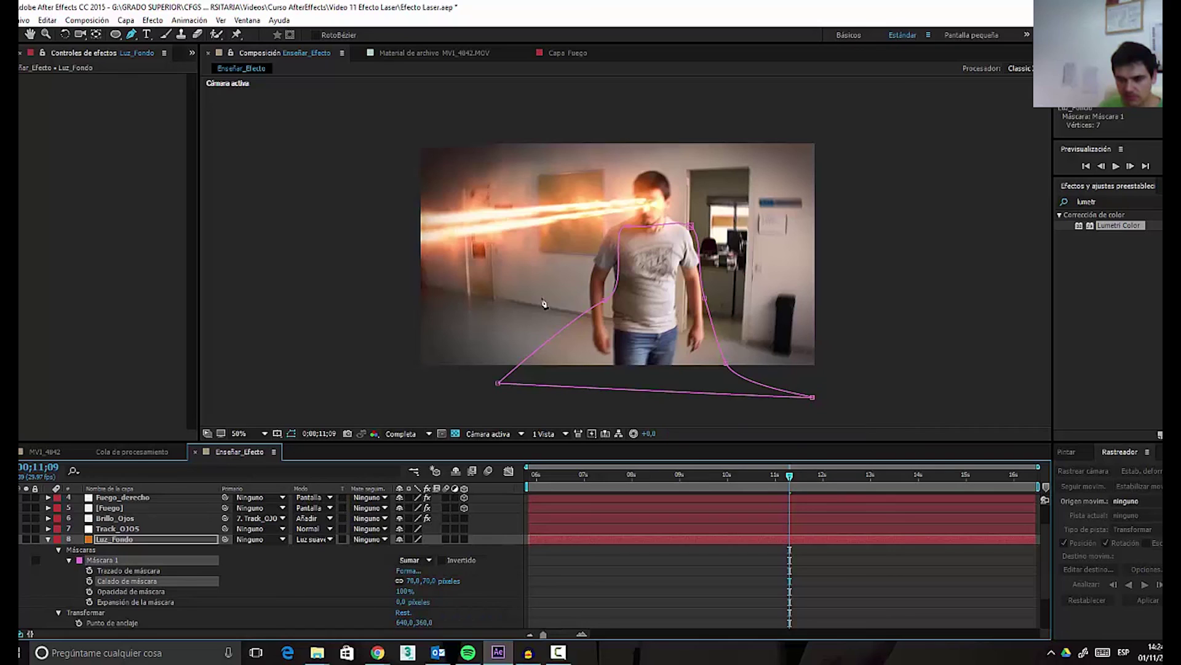
- Reshape the mask wider beside the man's arms and closer to his neck, and lower Luz_Fondo's opacity to 14%
drag(604, 303, 536, 321)
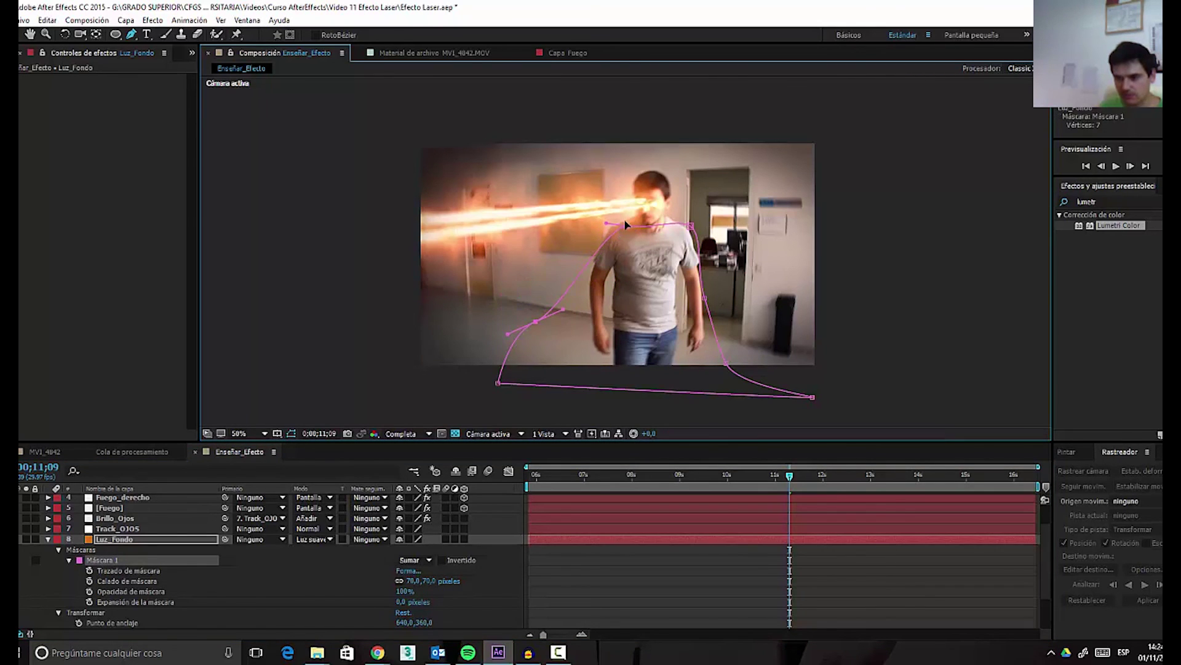
drag(629, 228, 628, 216)
drag(704, 298, 721, 292)
drag(690, 226, 672, 220)
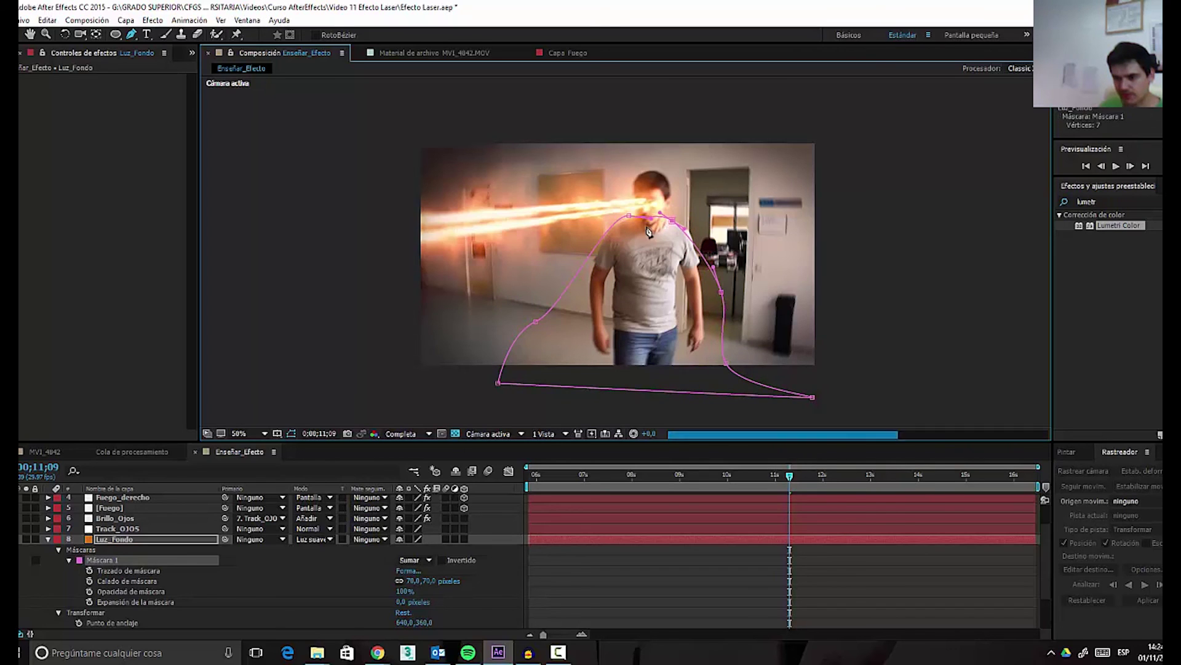
click(59, 549)
drag(401, 615, 389, 617)
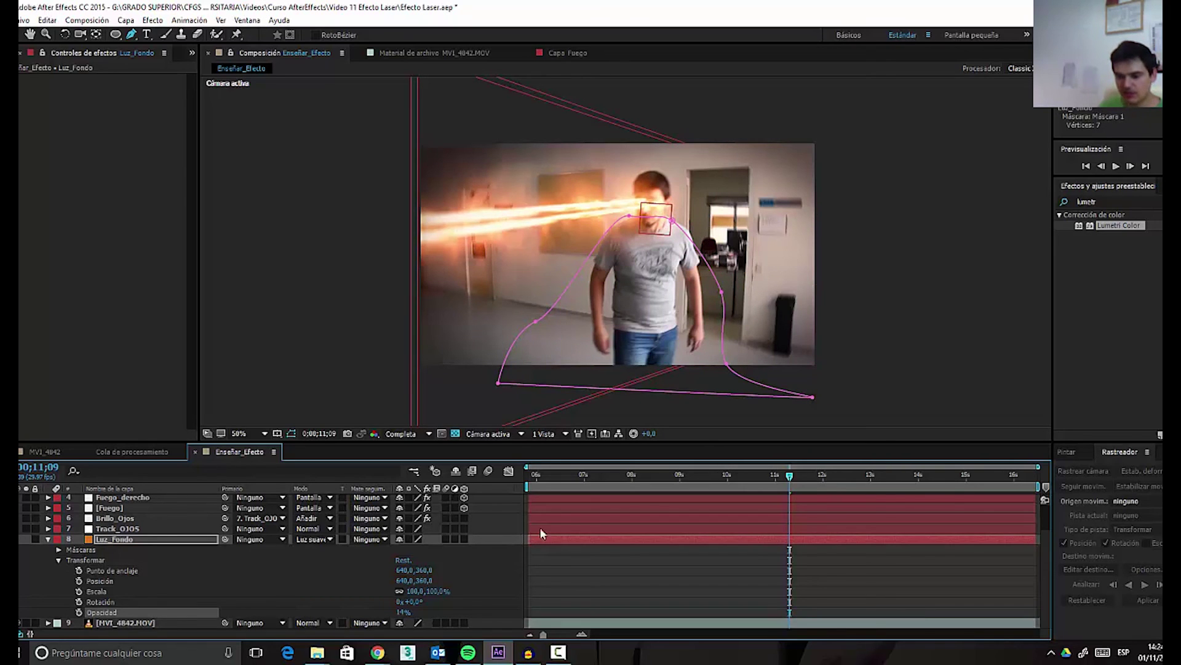
- Add an opacity keyframe of 0% to Luz_Fondo at 0;00;11;05, just before the laser fires
drag(664, 483, 794, 485)
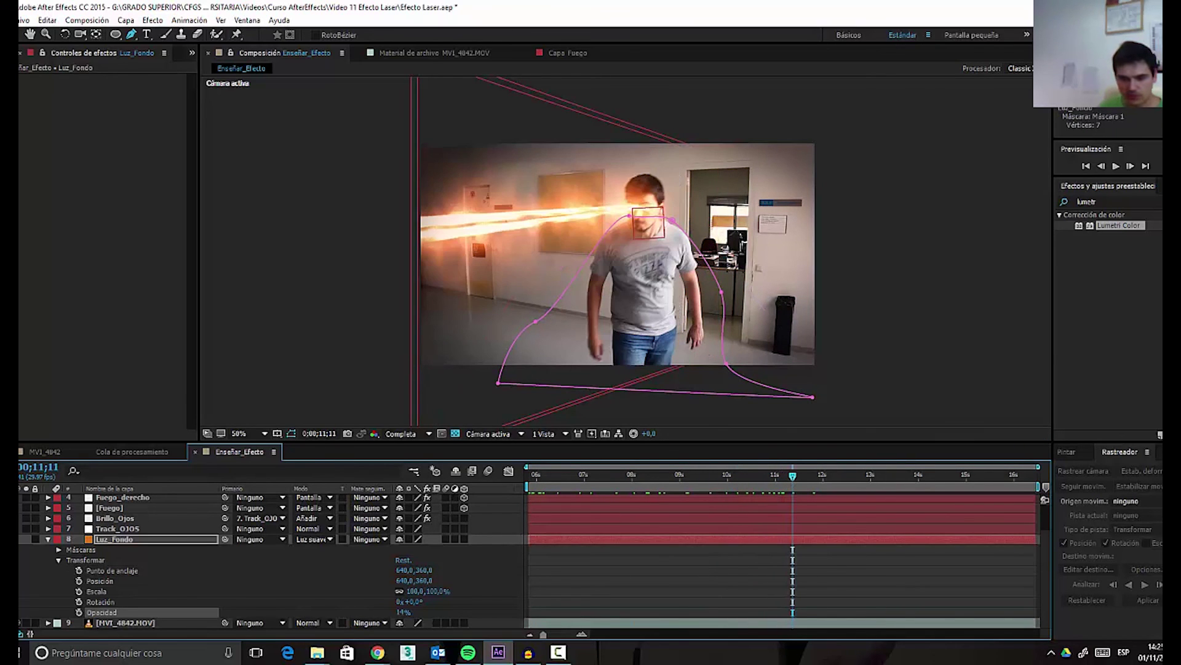
click(9, 539)
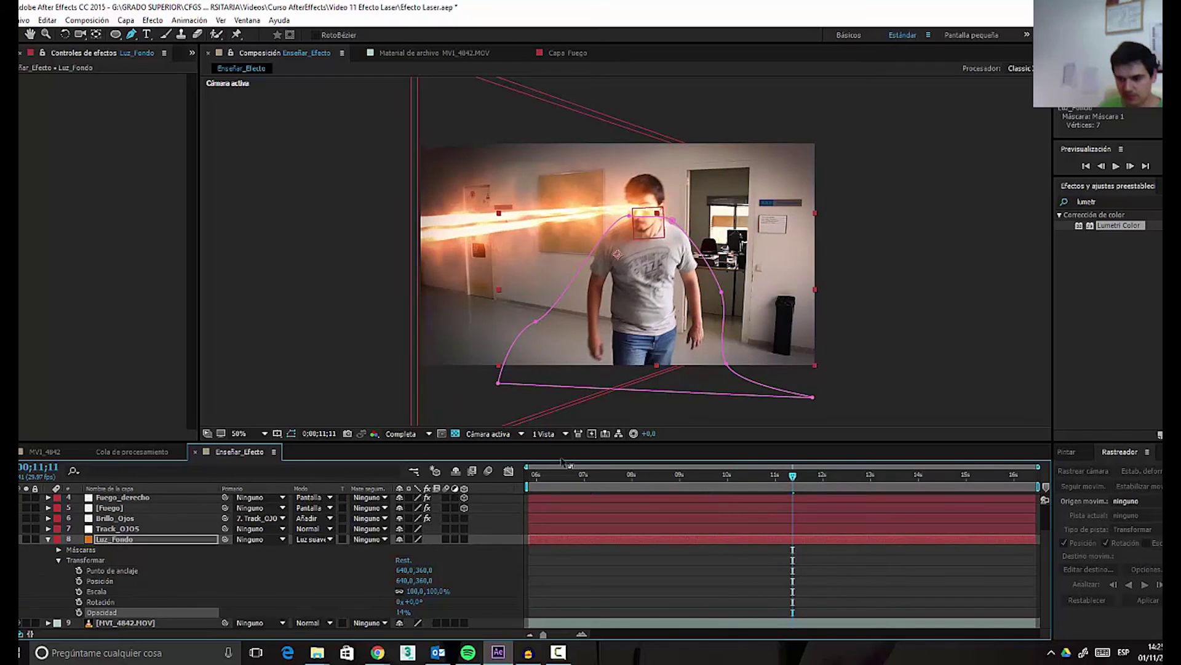
mouse_move(791, 484)
mouse_down()
mouse_move(773, 484)
mouse_move(783, 484)
mouse_up()
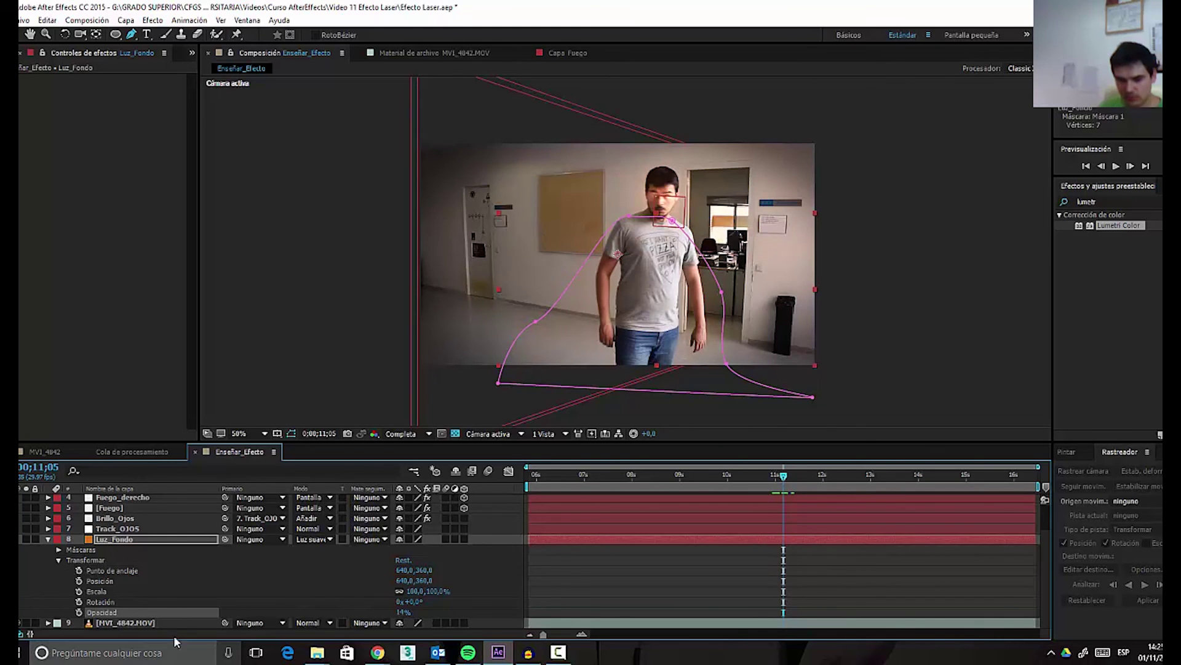
click(79, 612)
click(403, 612)
text(0)
key(Return)
- Add an opacity keyframe of 14% to Luz_Fondo at 0;00;11;09
key(Page_Down)
key(Page_Down)
key(Page_Down)
key(Page_Down)
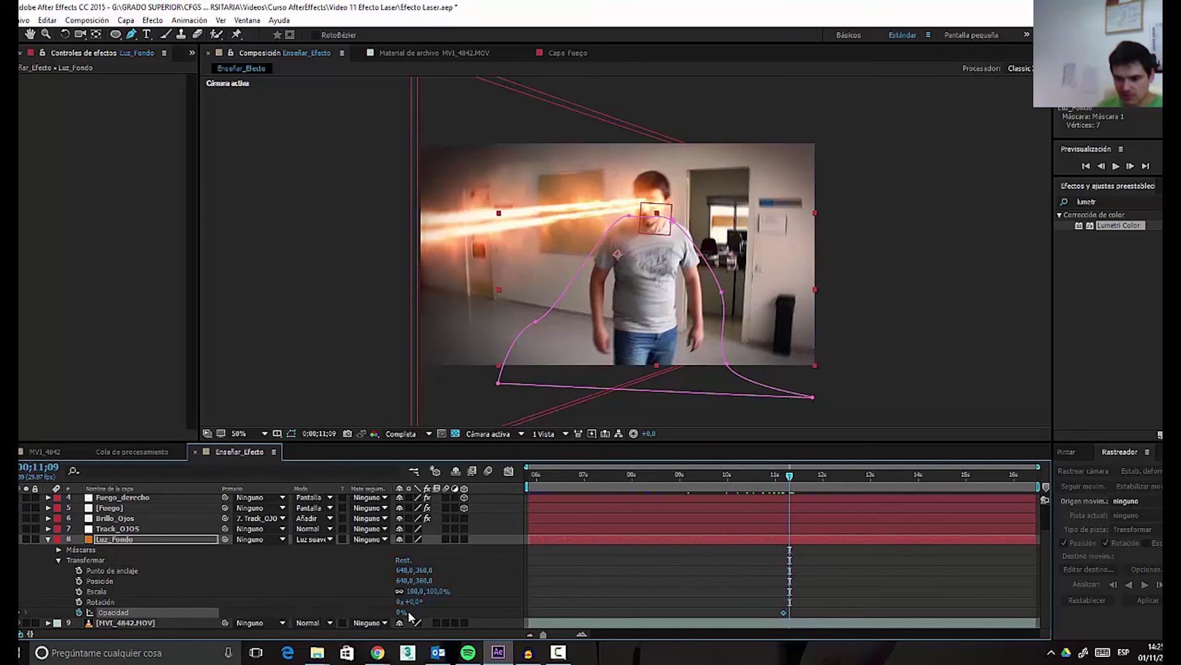
click(399, 612)
text(14)
key(Return)
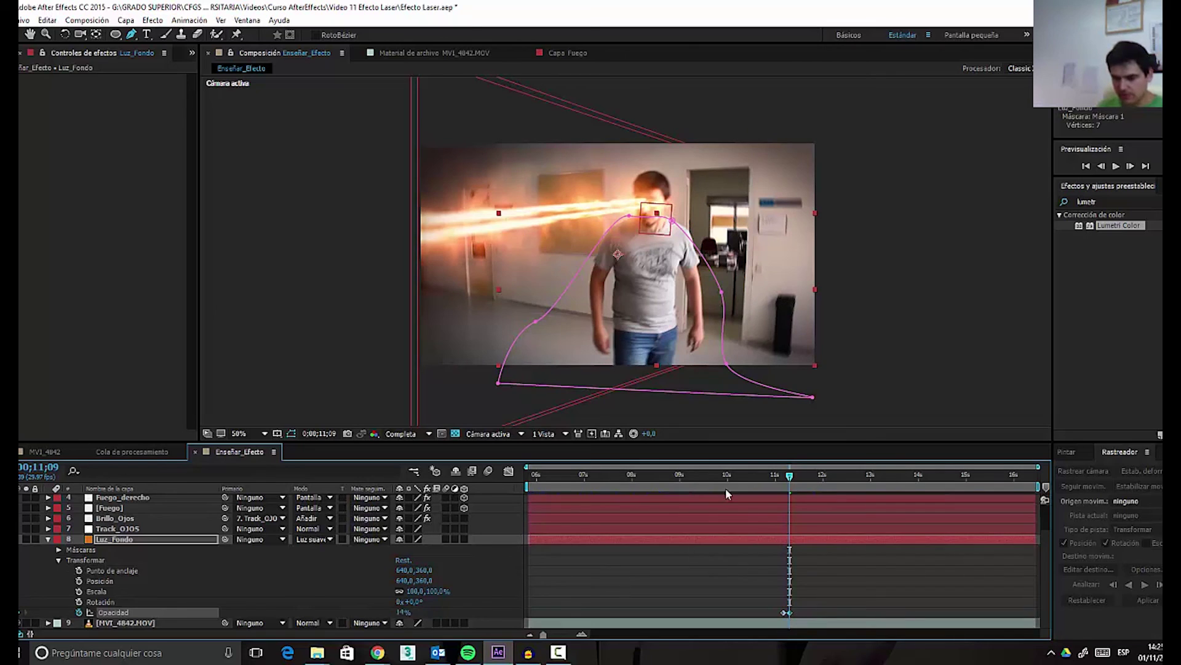
- Keyframe Luz_Fondo's opacity at 14% at 0;00;15;26 and at 0% at 0;00;15;28, where the laser ends
click(848, 479)
drag(862, 485, 1004, 493)
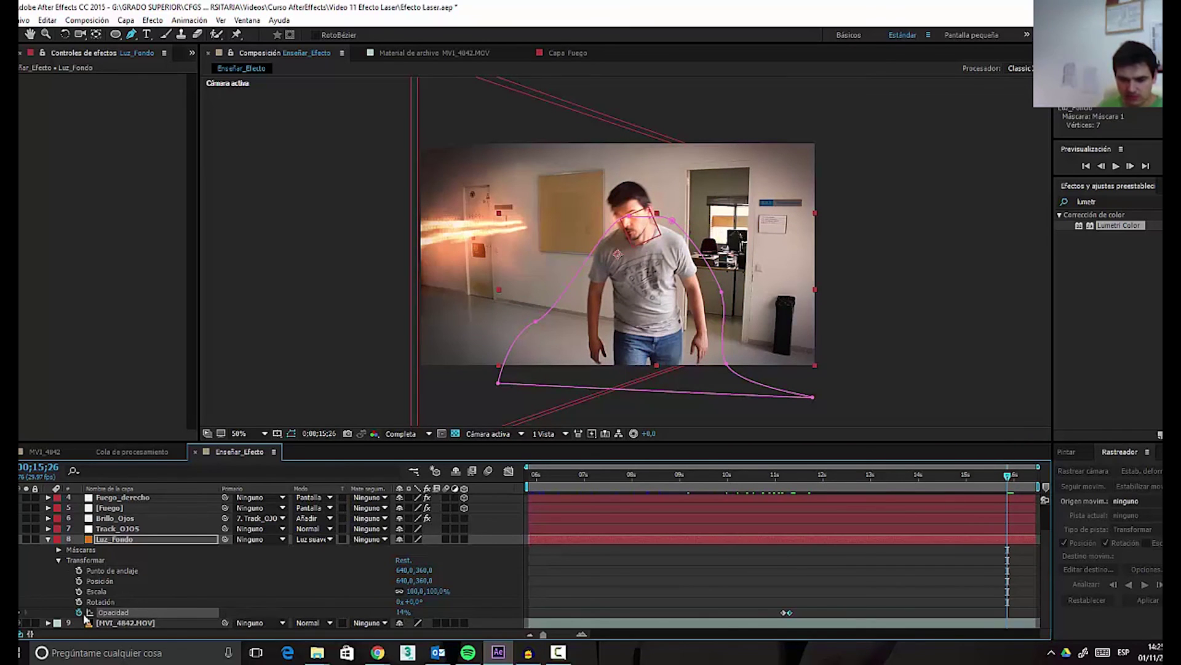
key(Page_Down)
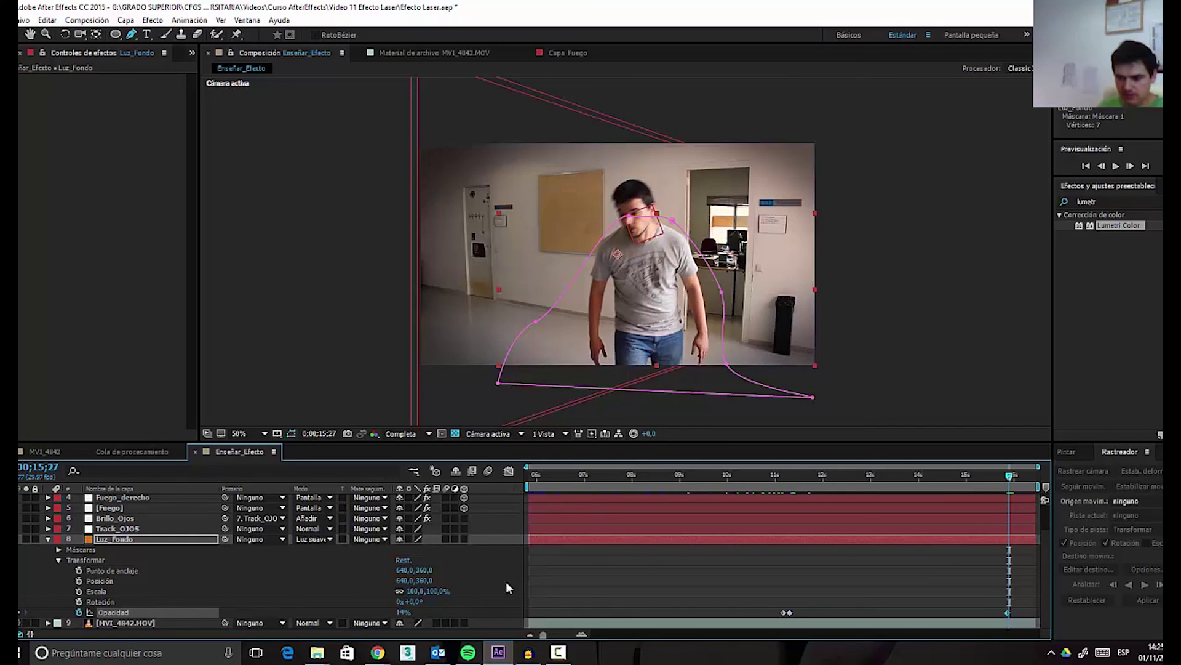
key(Page_Down)
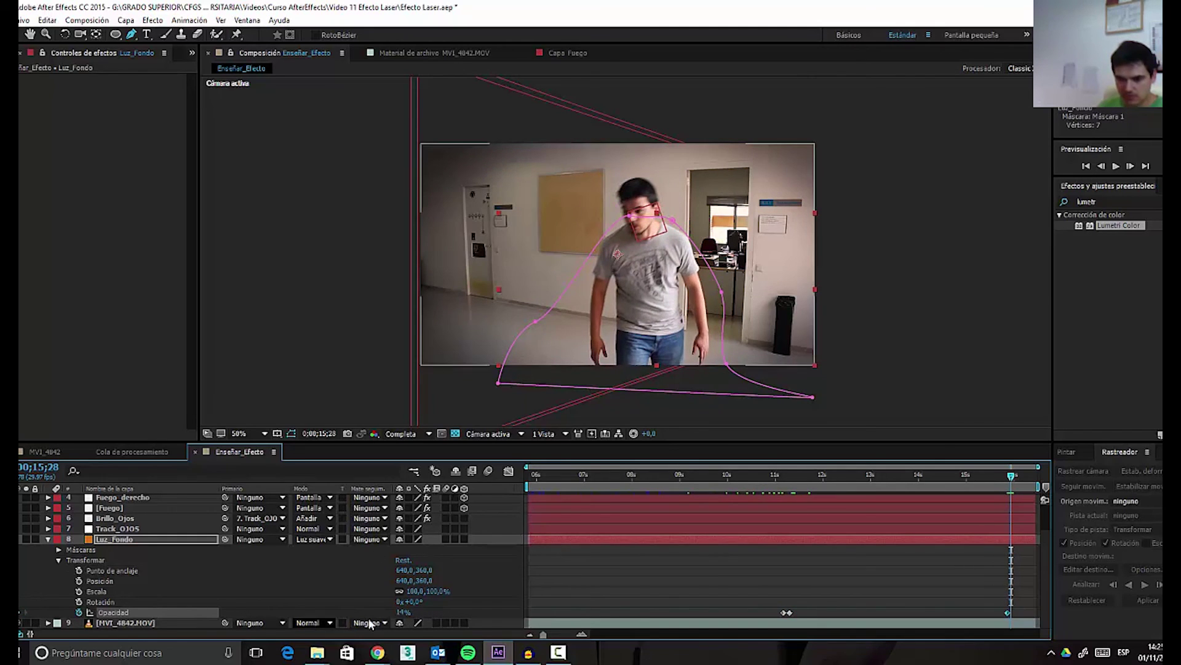
click(403, 612)
text(0)
key(Return)
drag(641, 463, 529, 477)
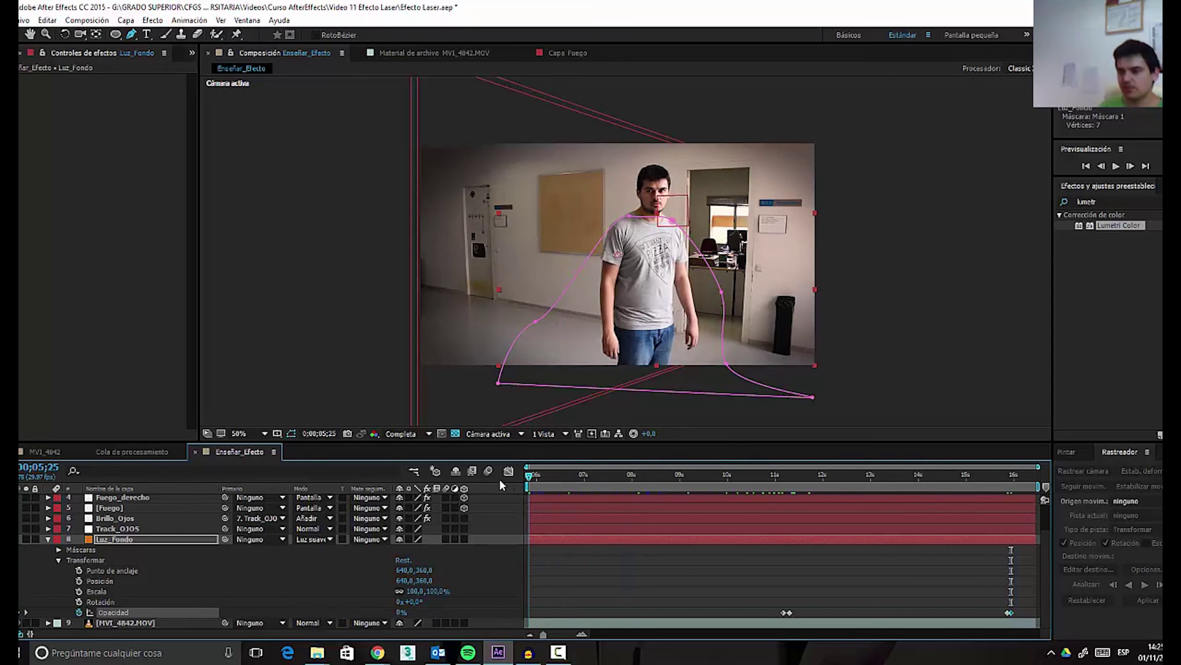